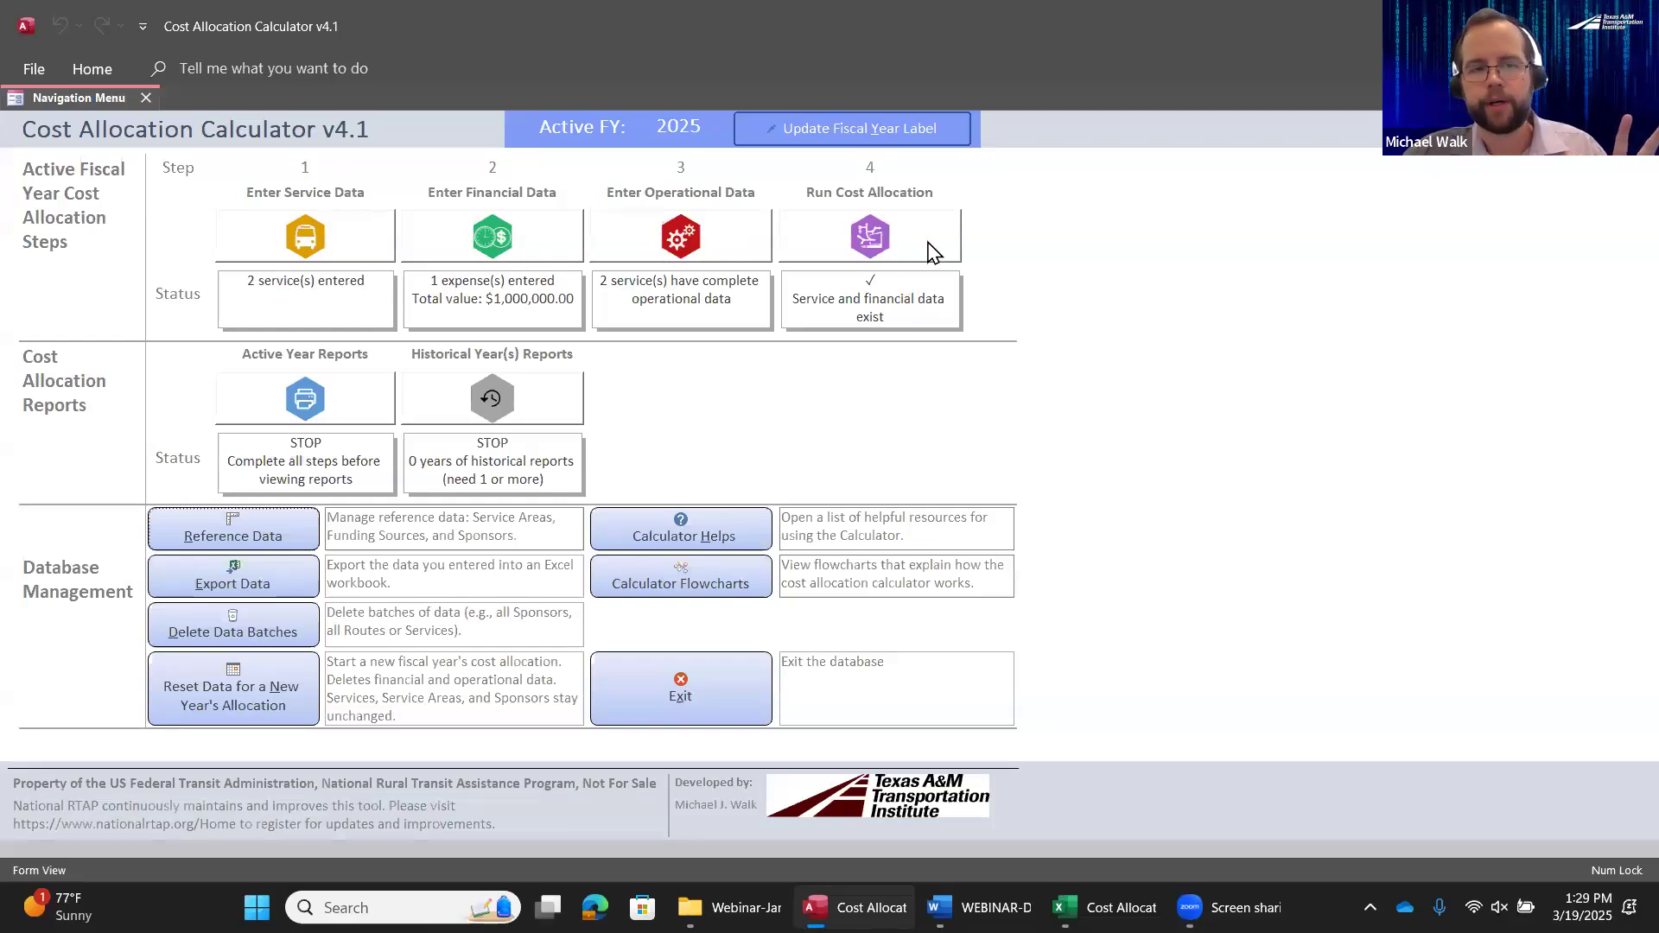
Add a new service named Dial-A-Ride to the service data and set its mode to Demand Response
left_click(345, 230)
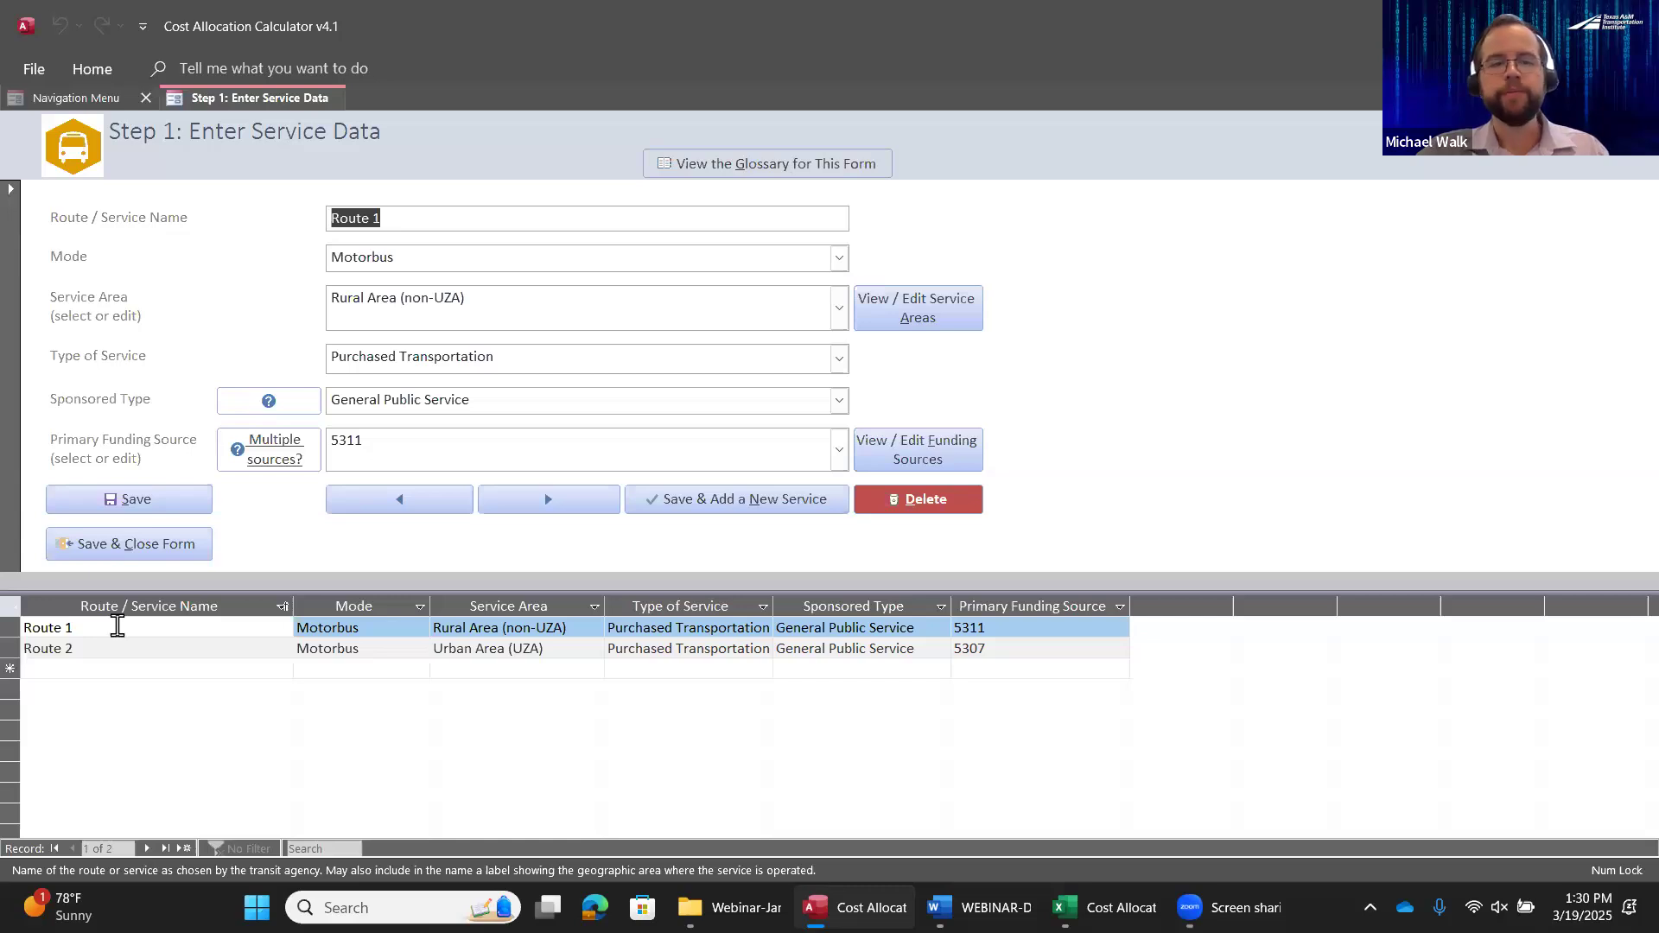
left_click(586, 499)
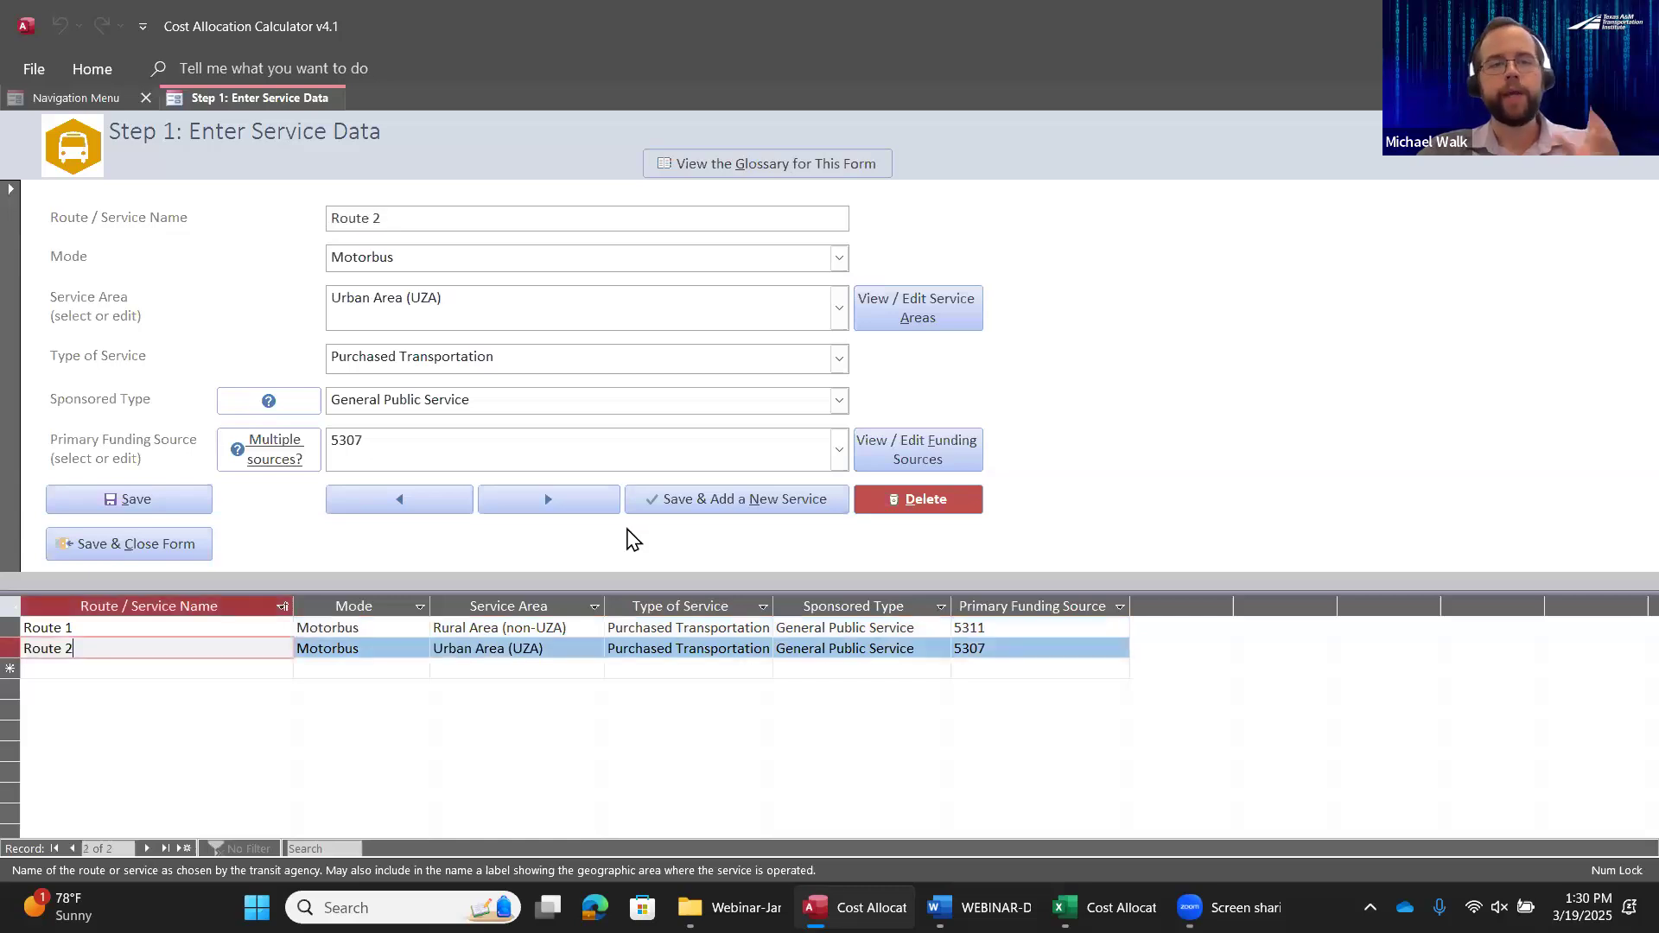
left_click(760, 506)
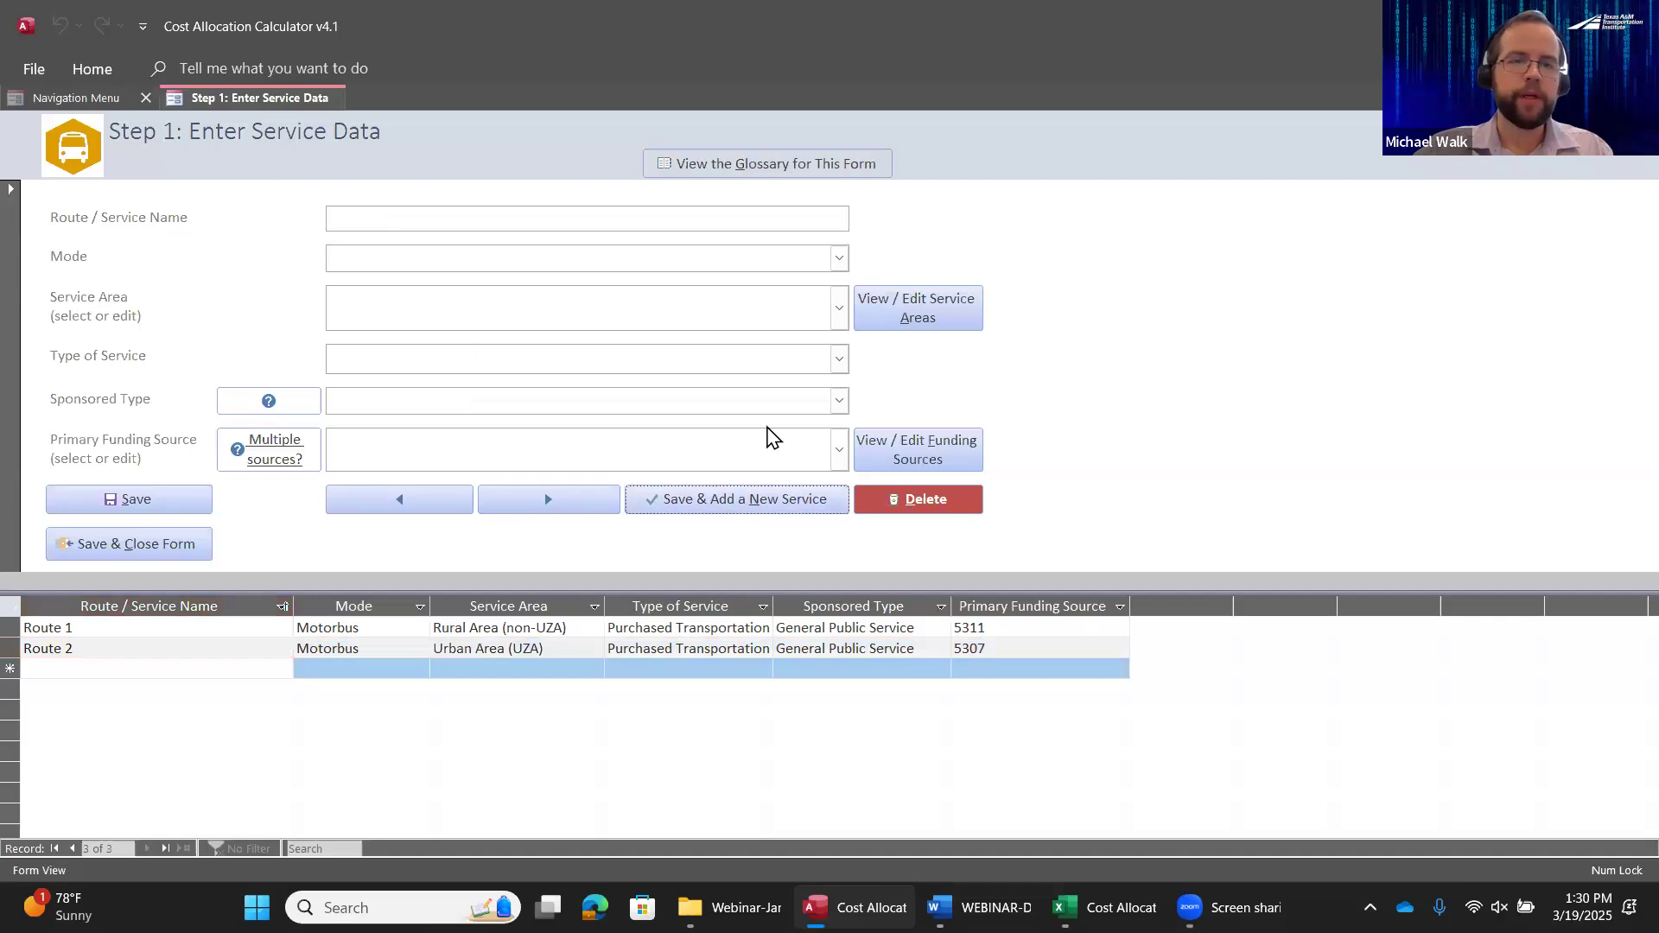
left_click(526, 224)
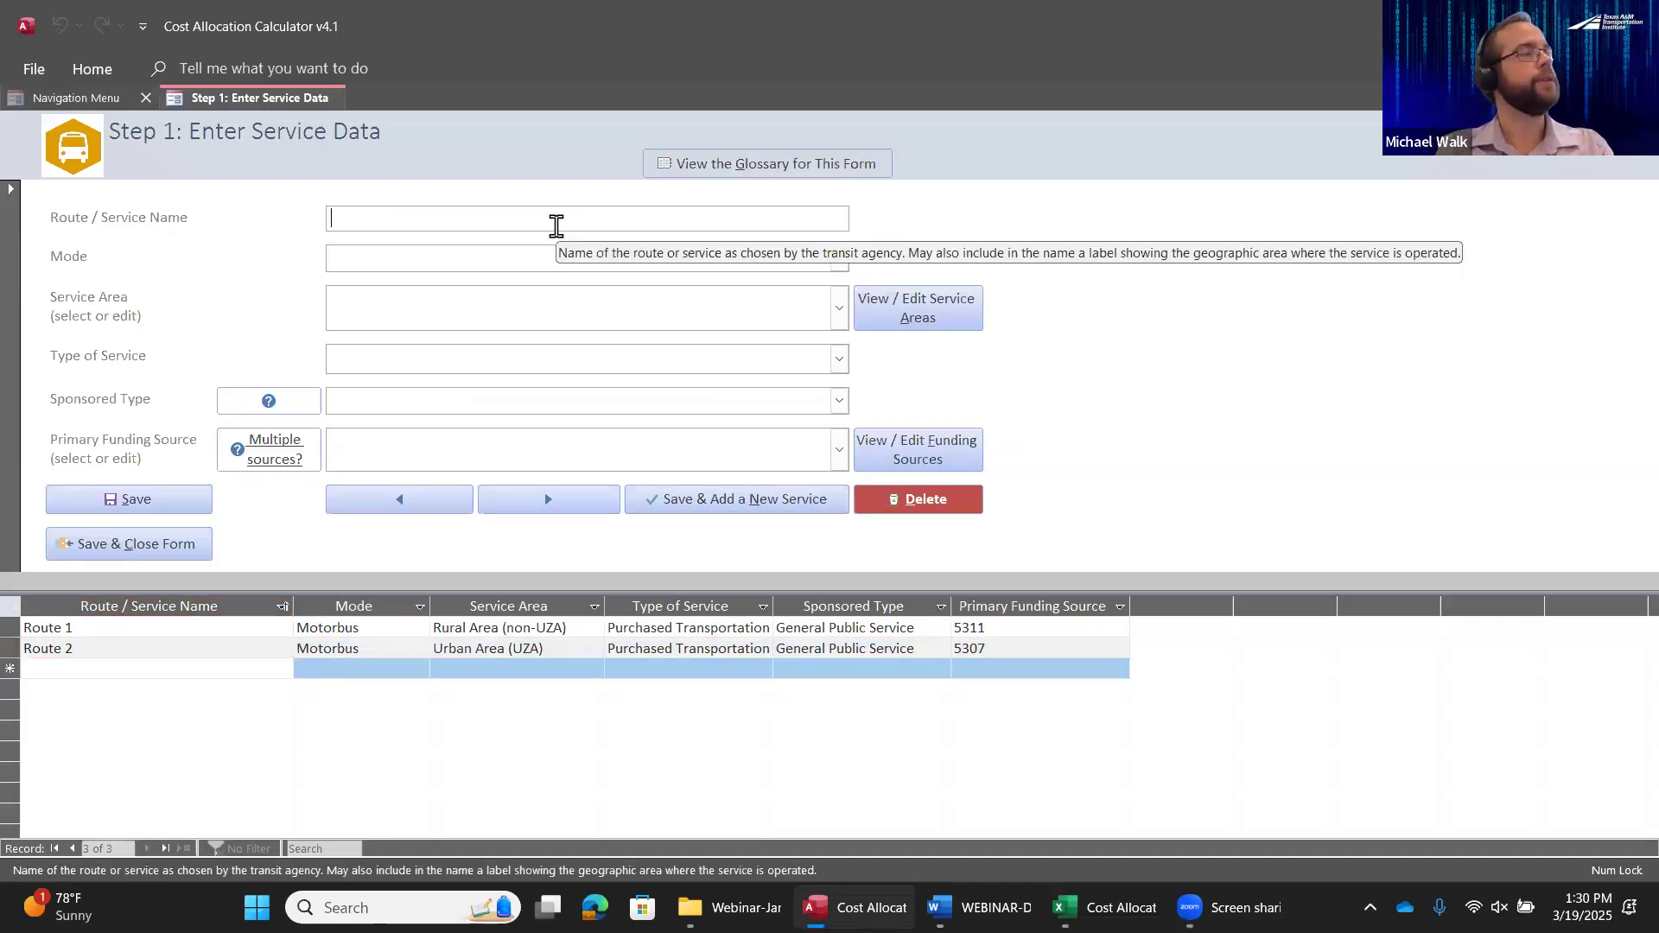
type("Dial-A-Rid")
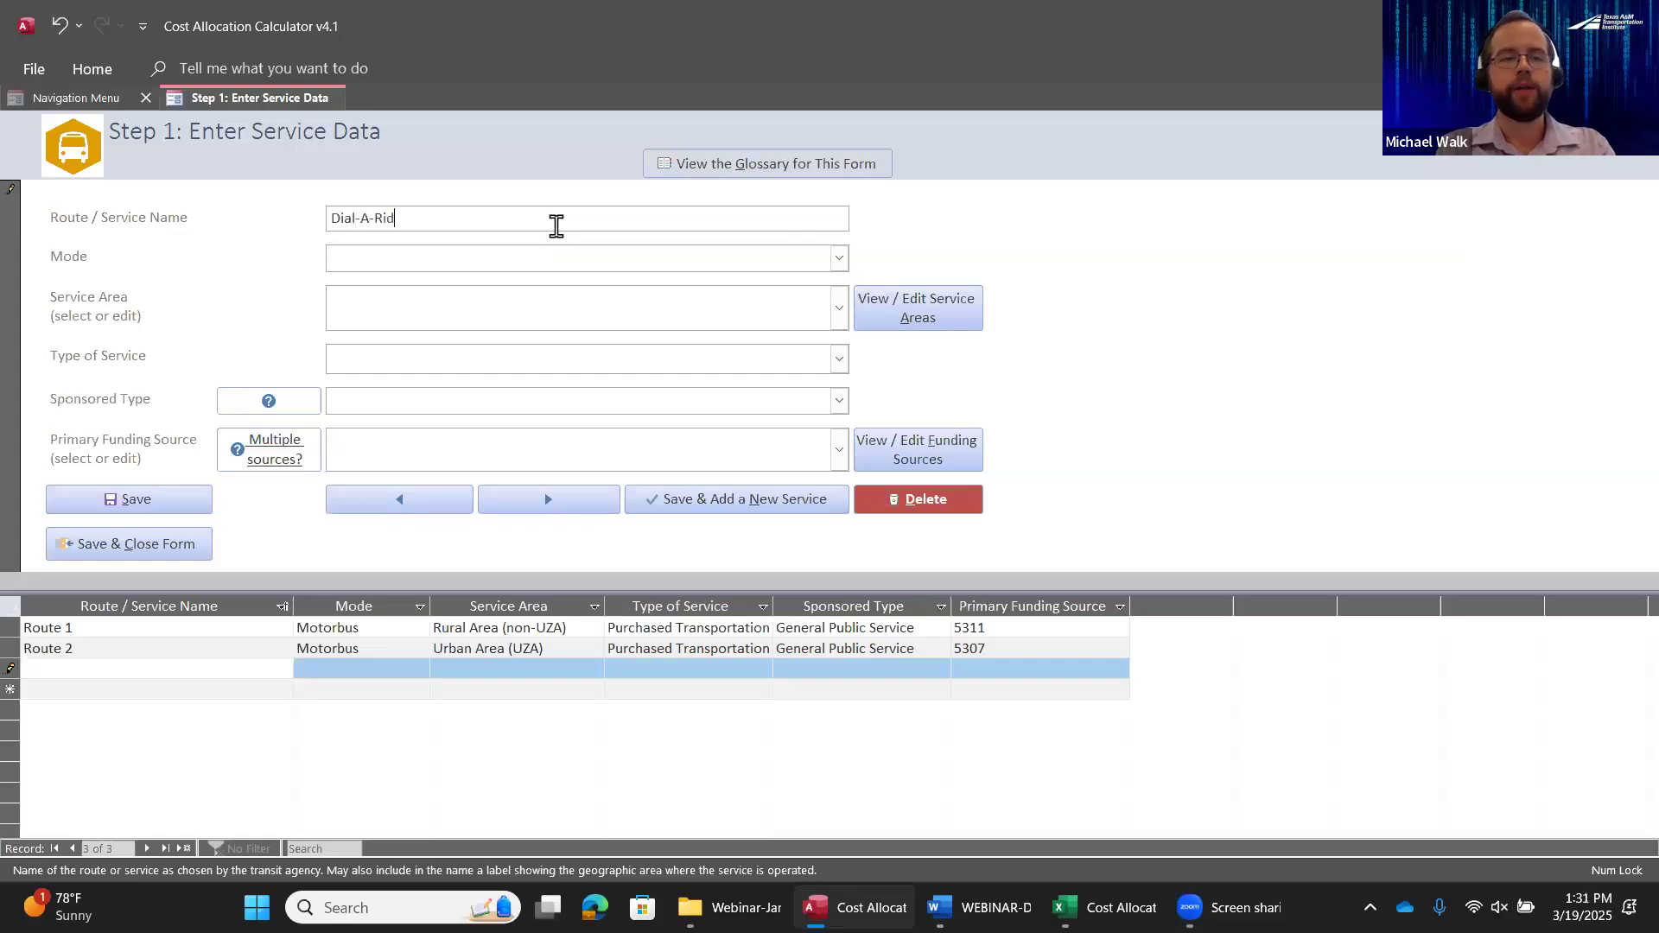
type("e")
key("Tab")
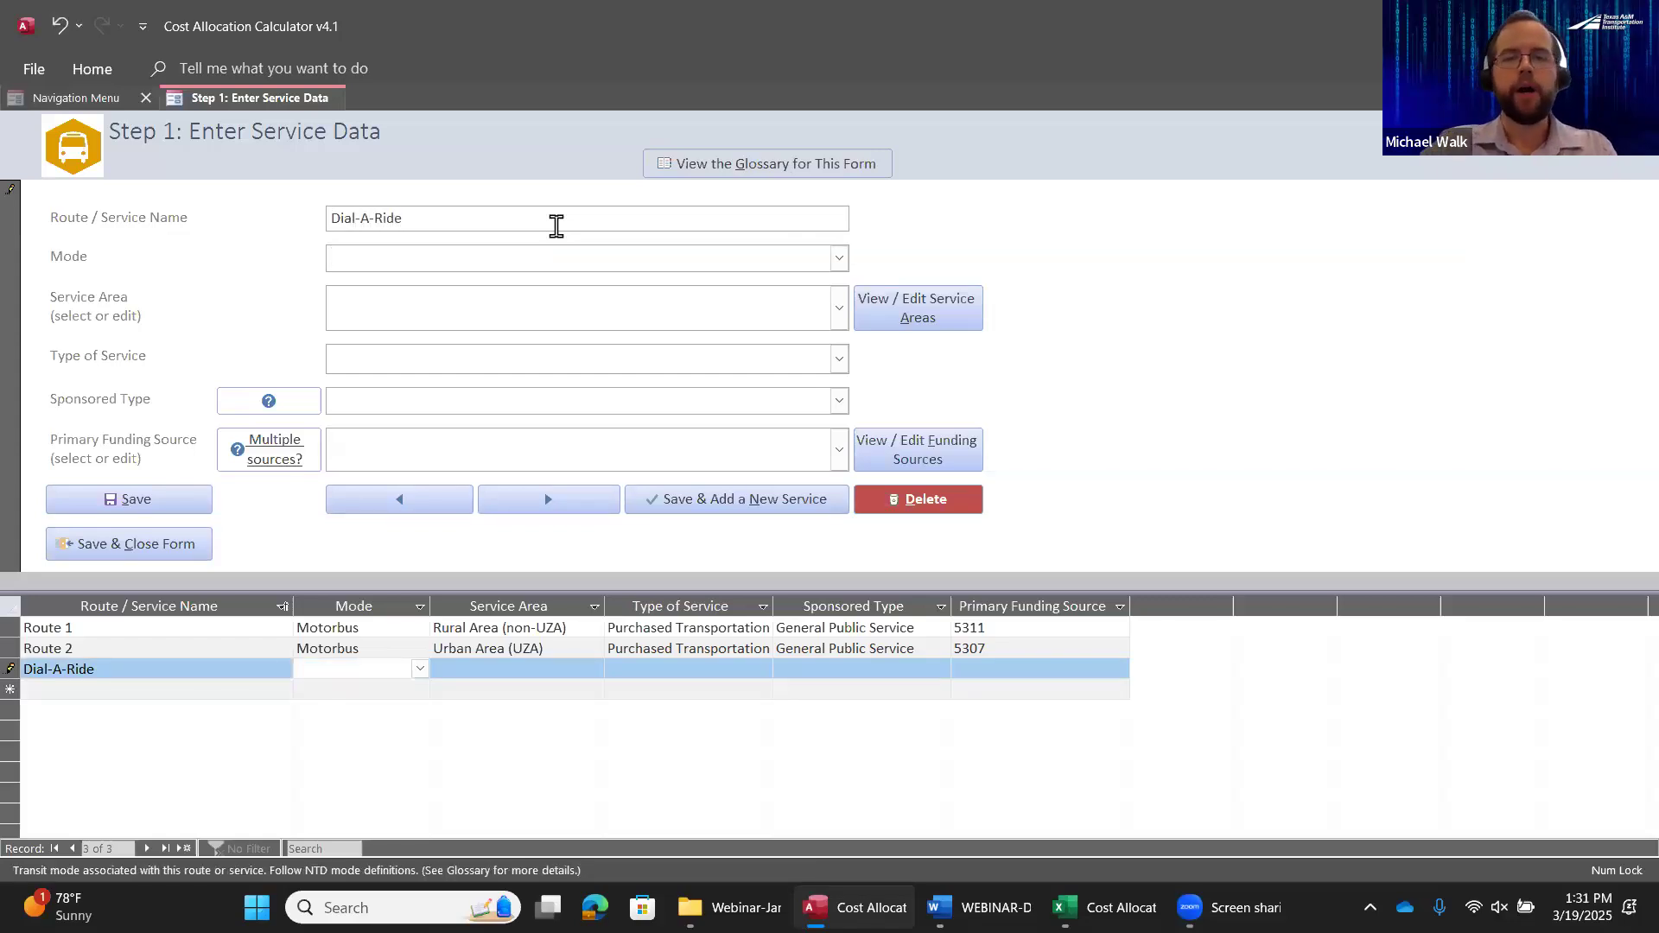
left_click(839, 258)
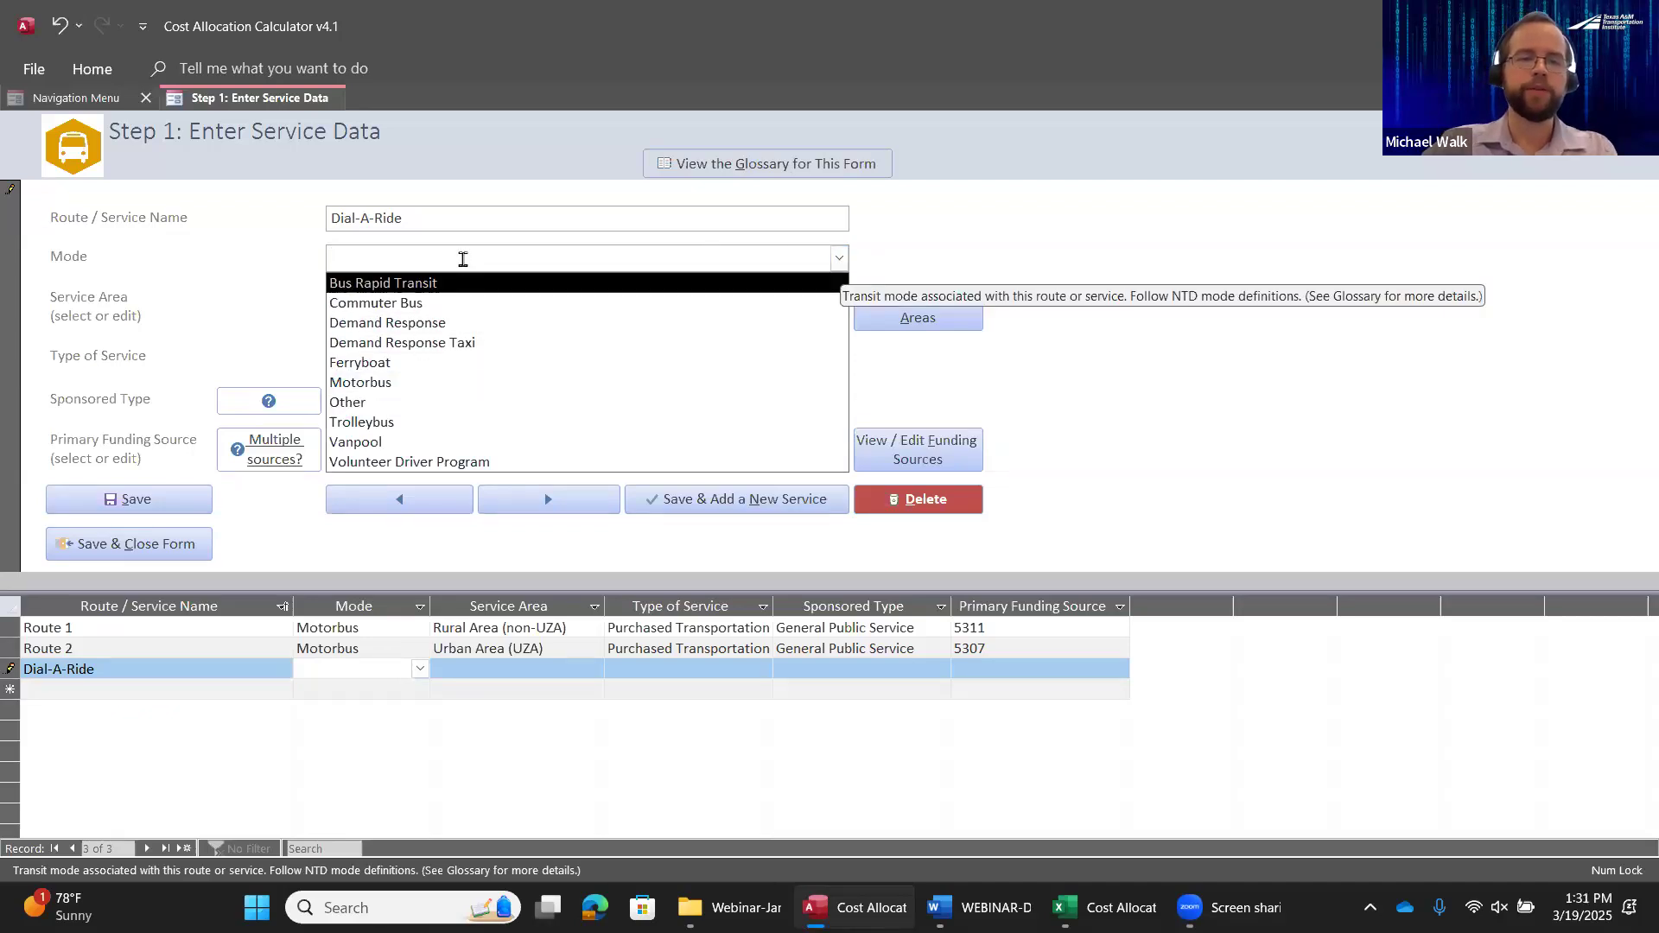
type("demand Response")
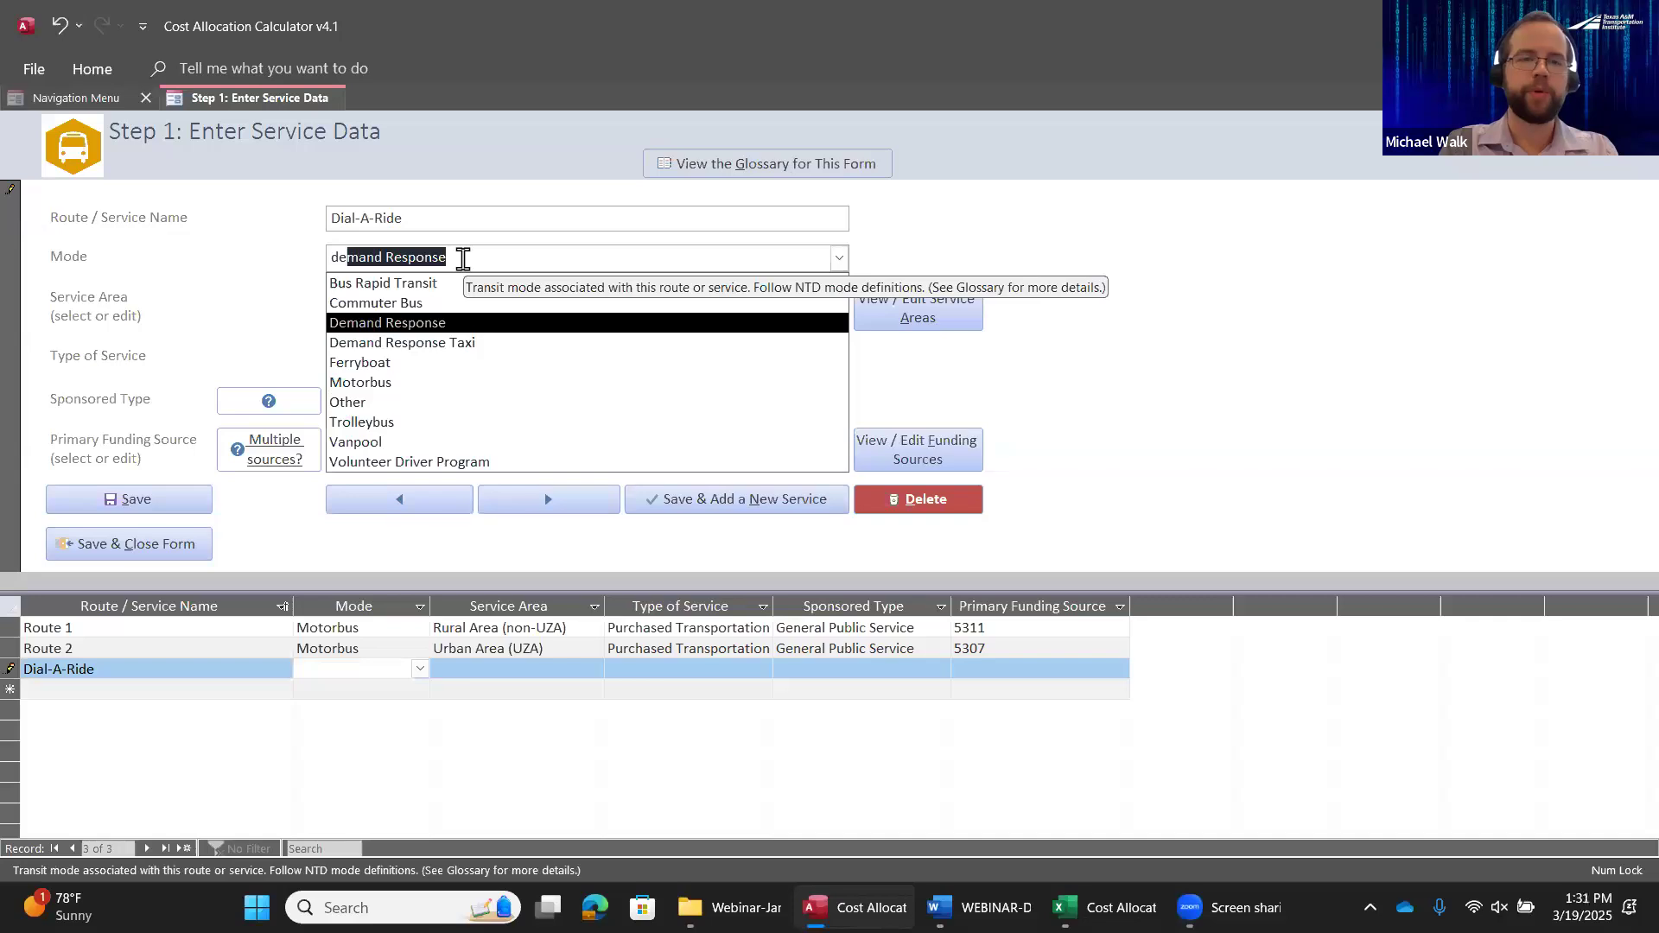
key("Tab")
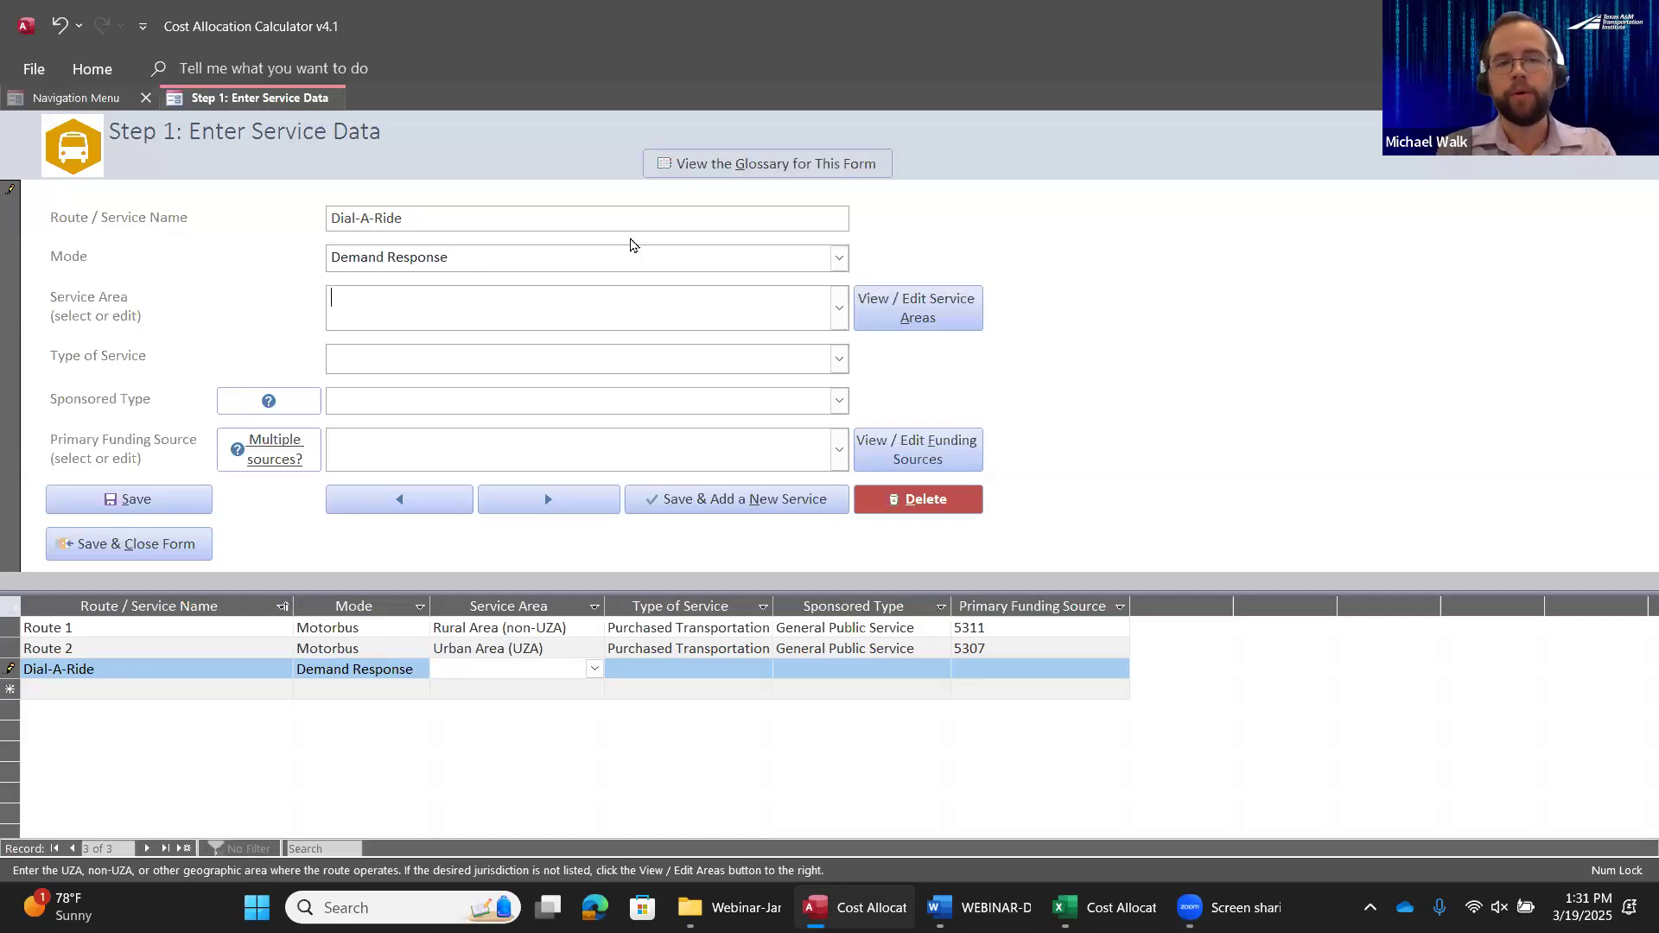
Set Dial-A-Ride's service area to Rural Area (non-UZA) and its type of service to Directly Operated
left_click(839, 307)
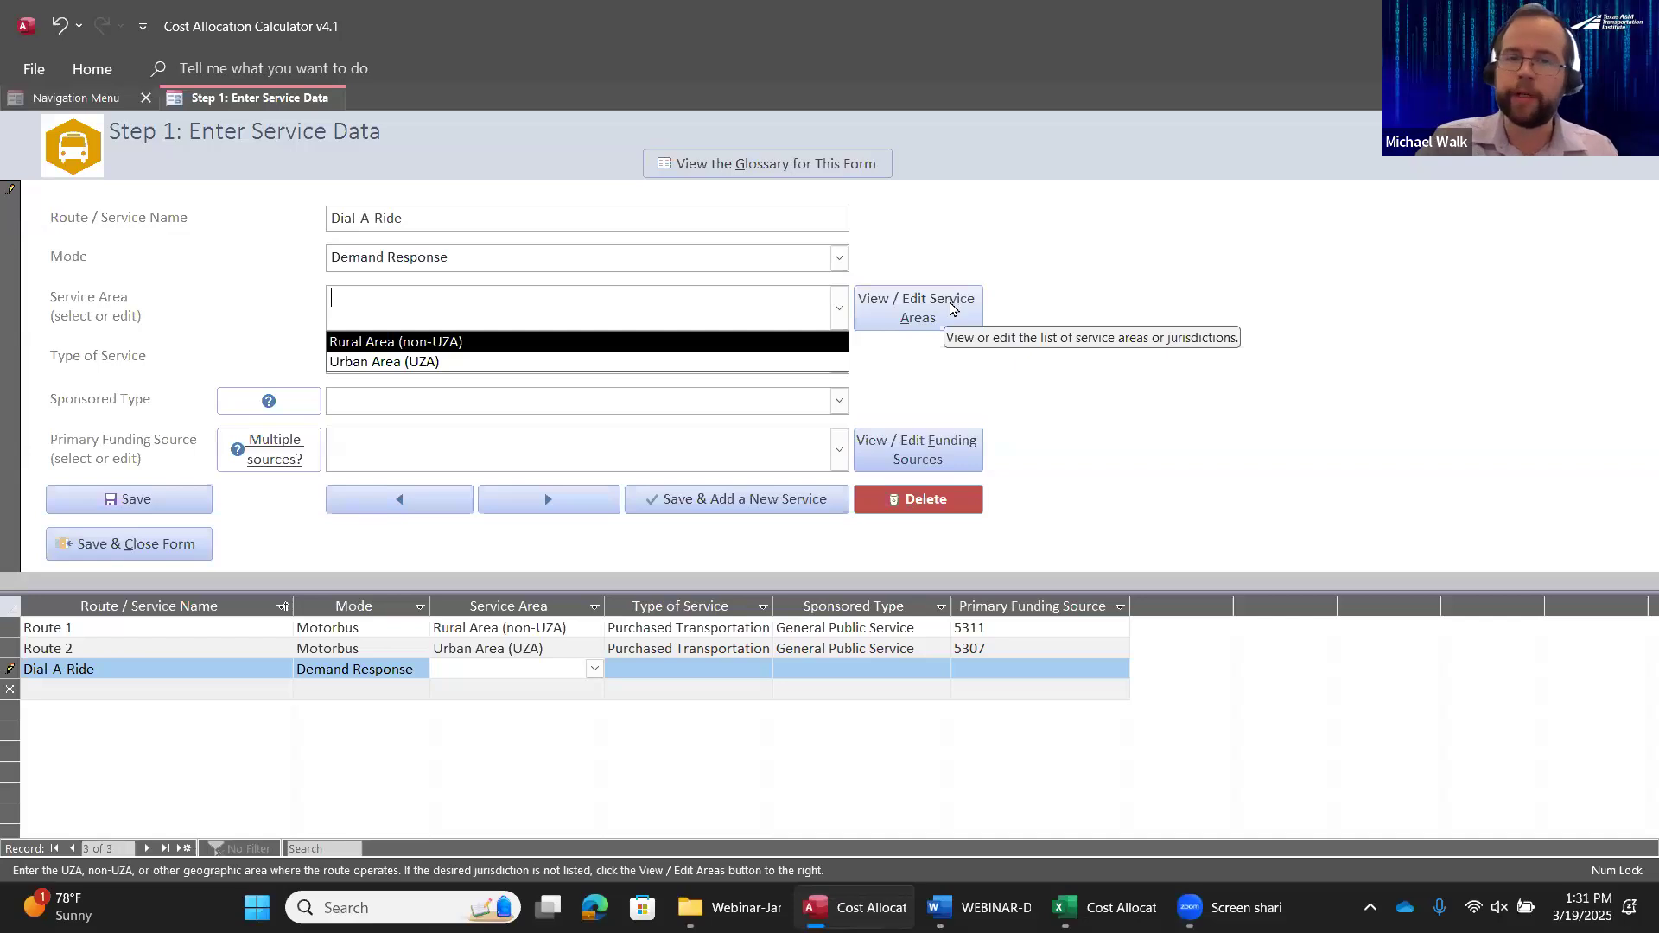
left_click(480, 343)
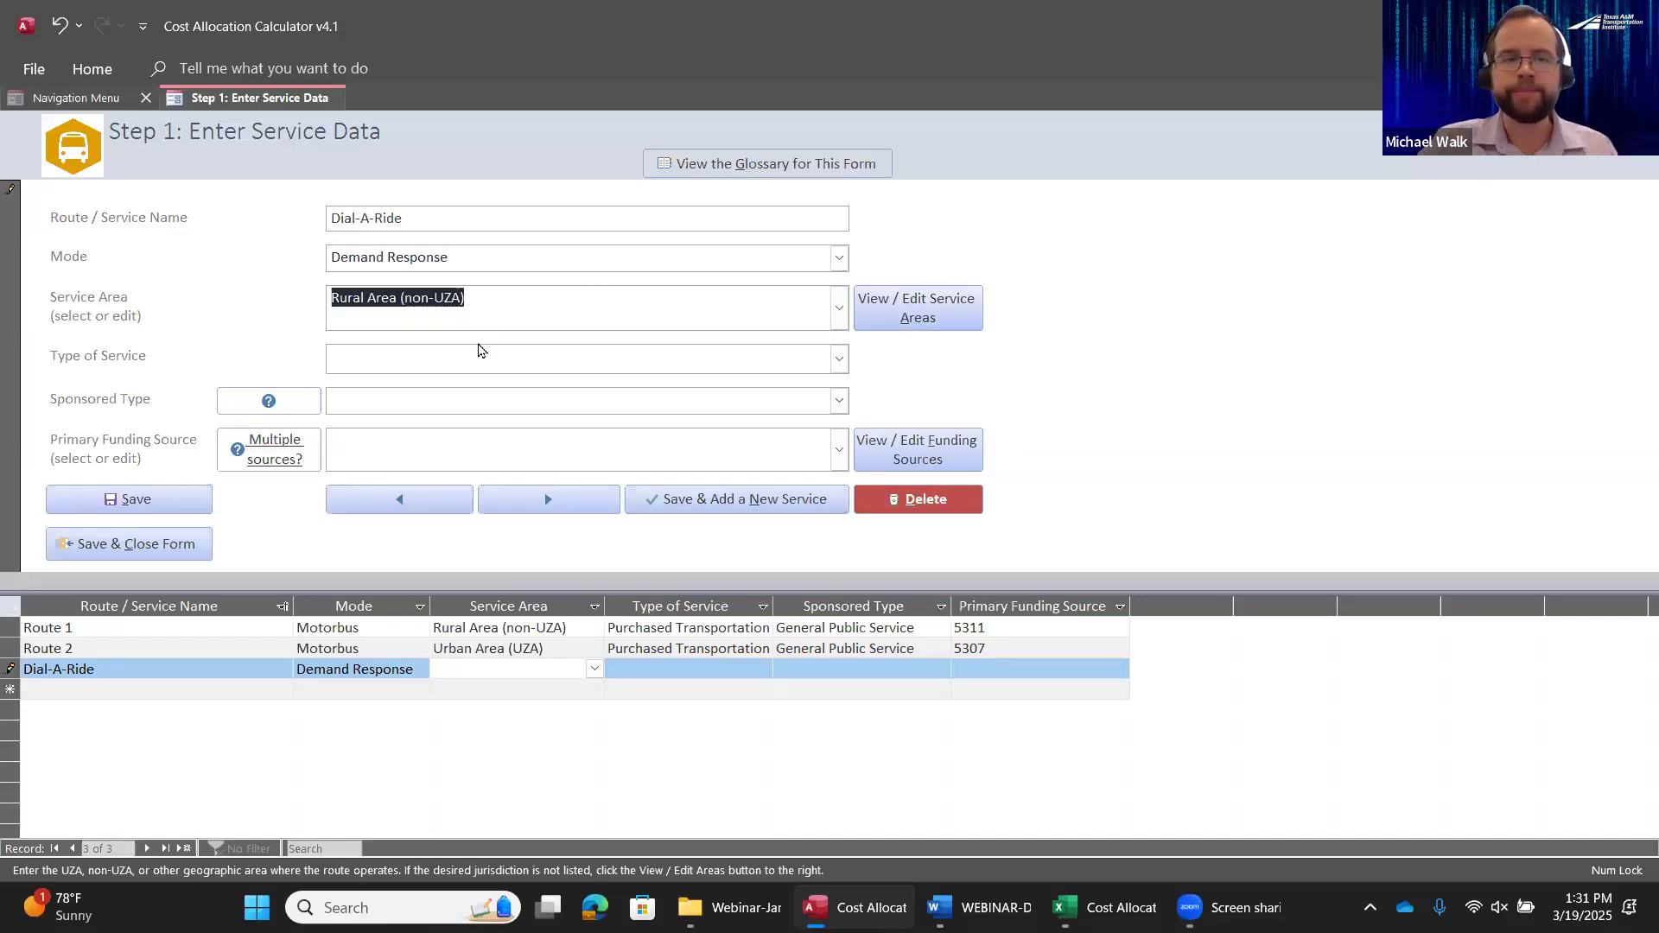
left_click(622, 296)
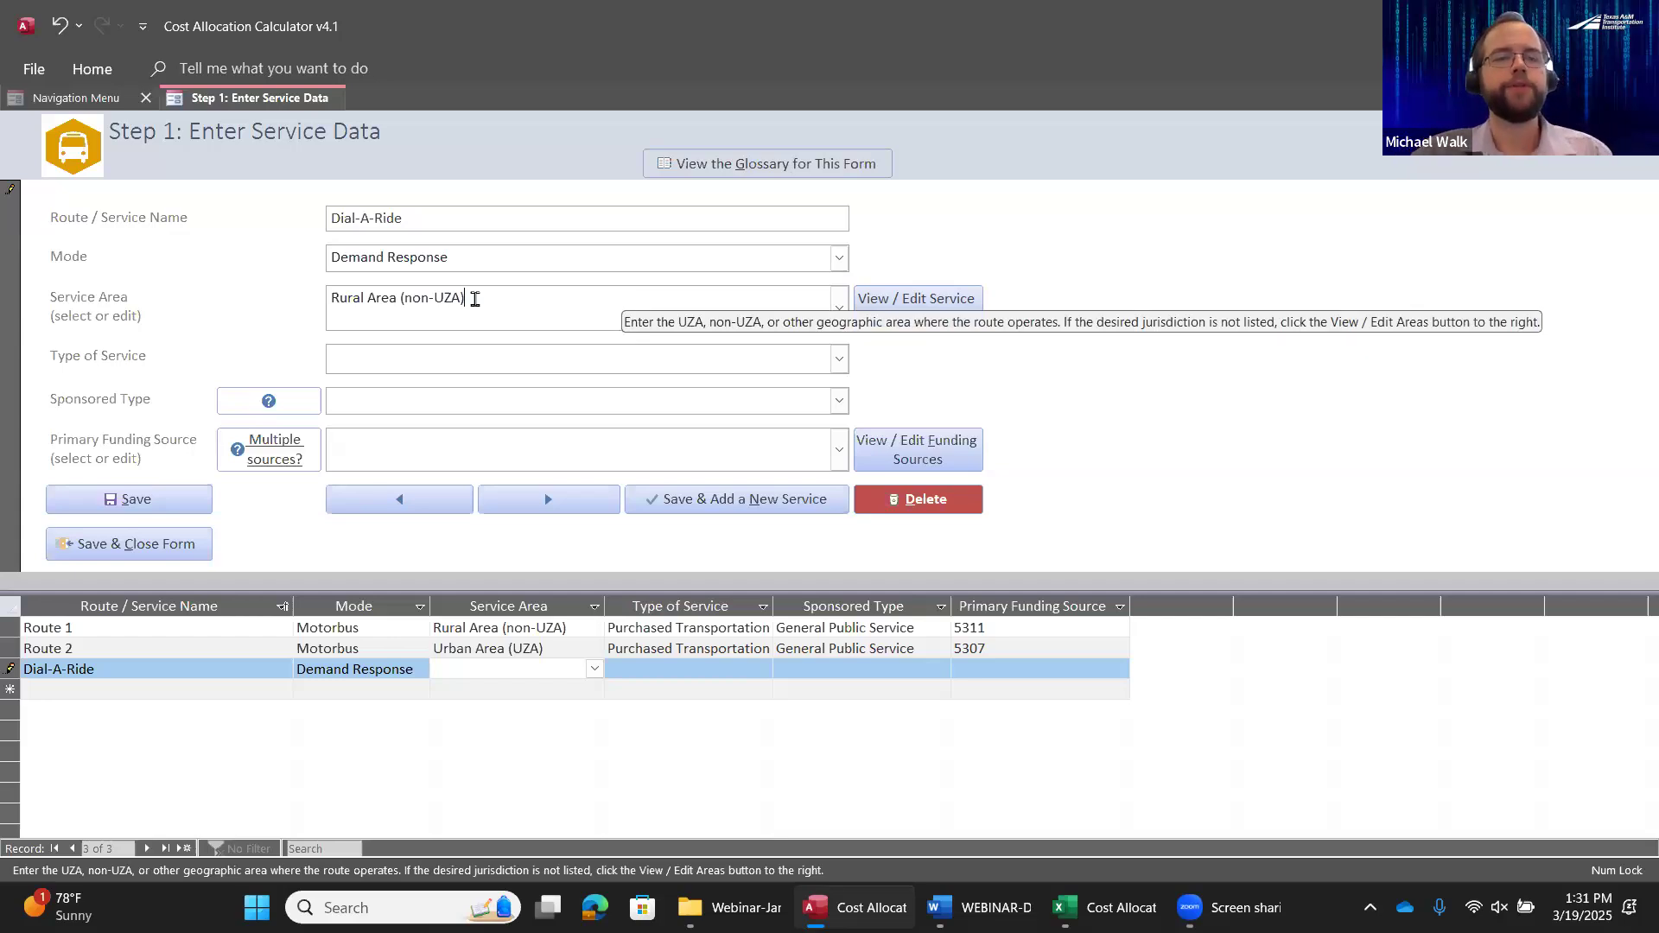
left_click(839, 359)
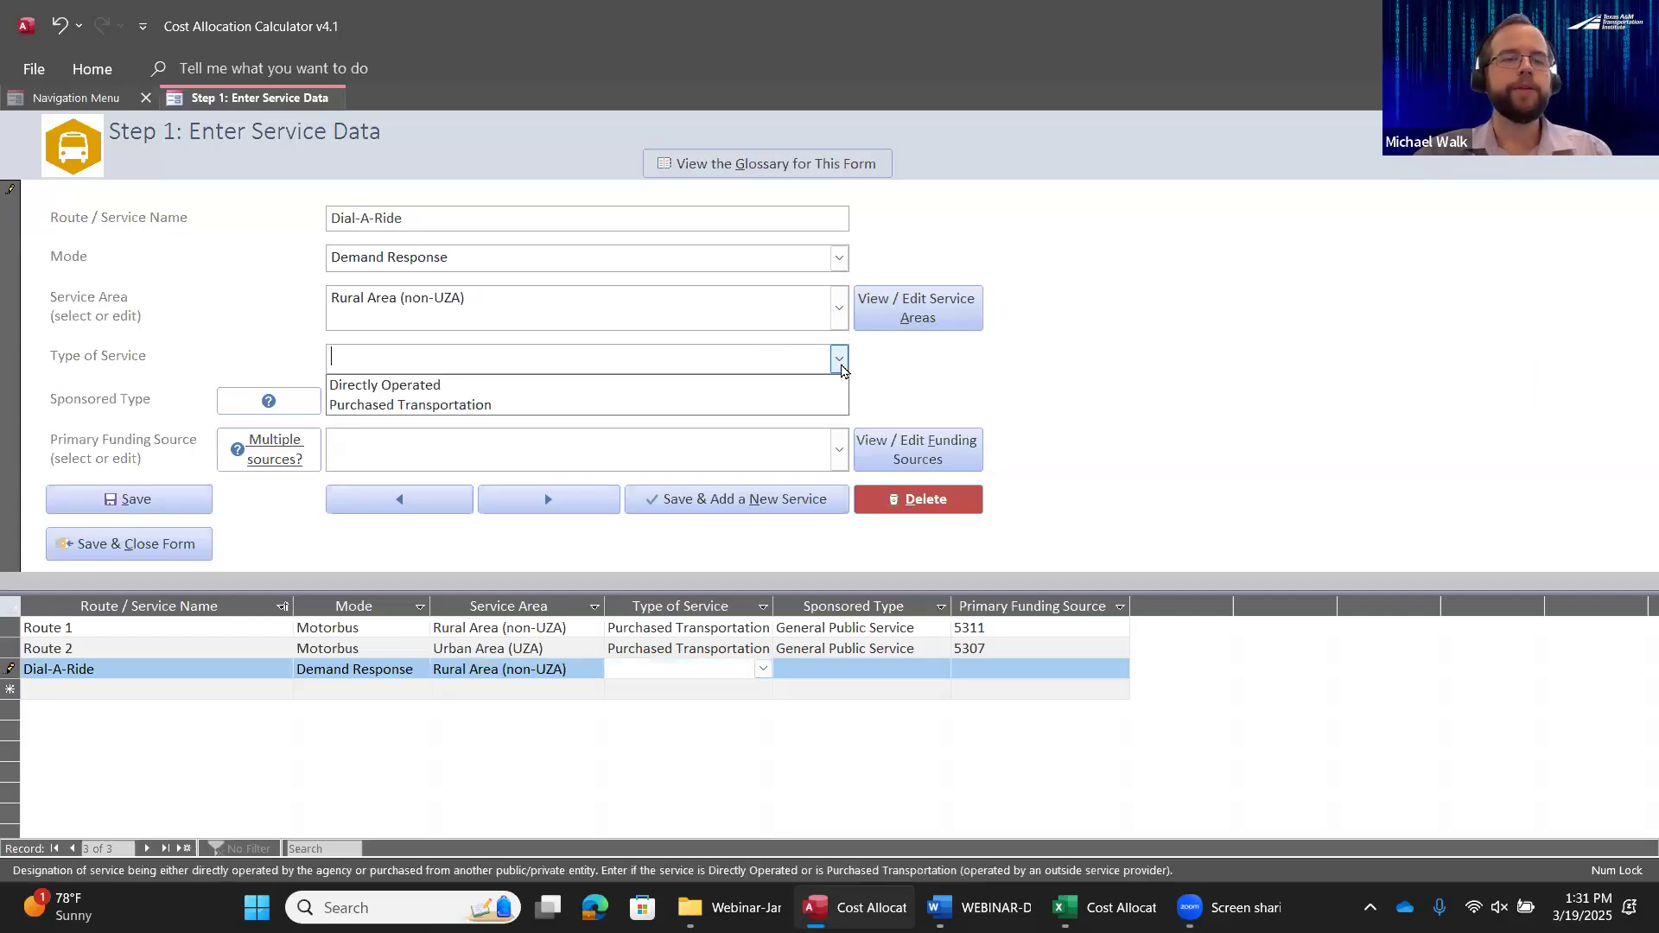
left_click(374, 393)
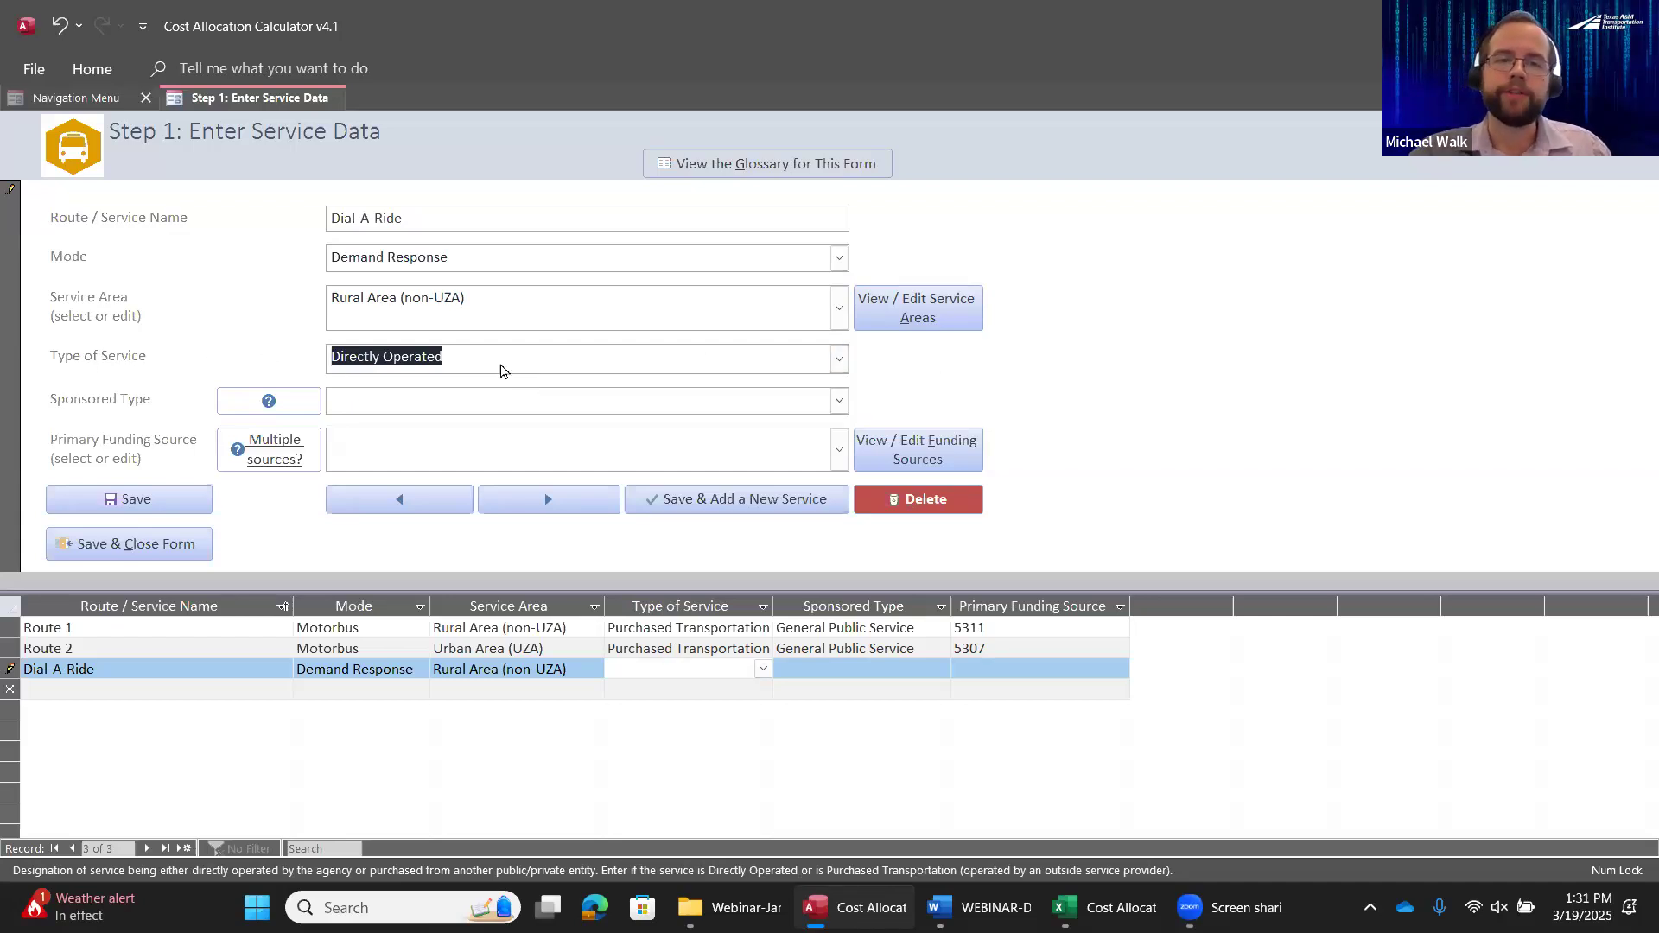
Open the glossary for the service form and search its terms for "typeo"
left_click(778, 166)
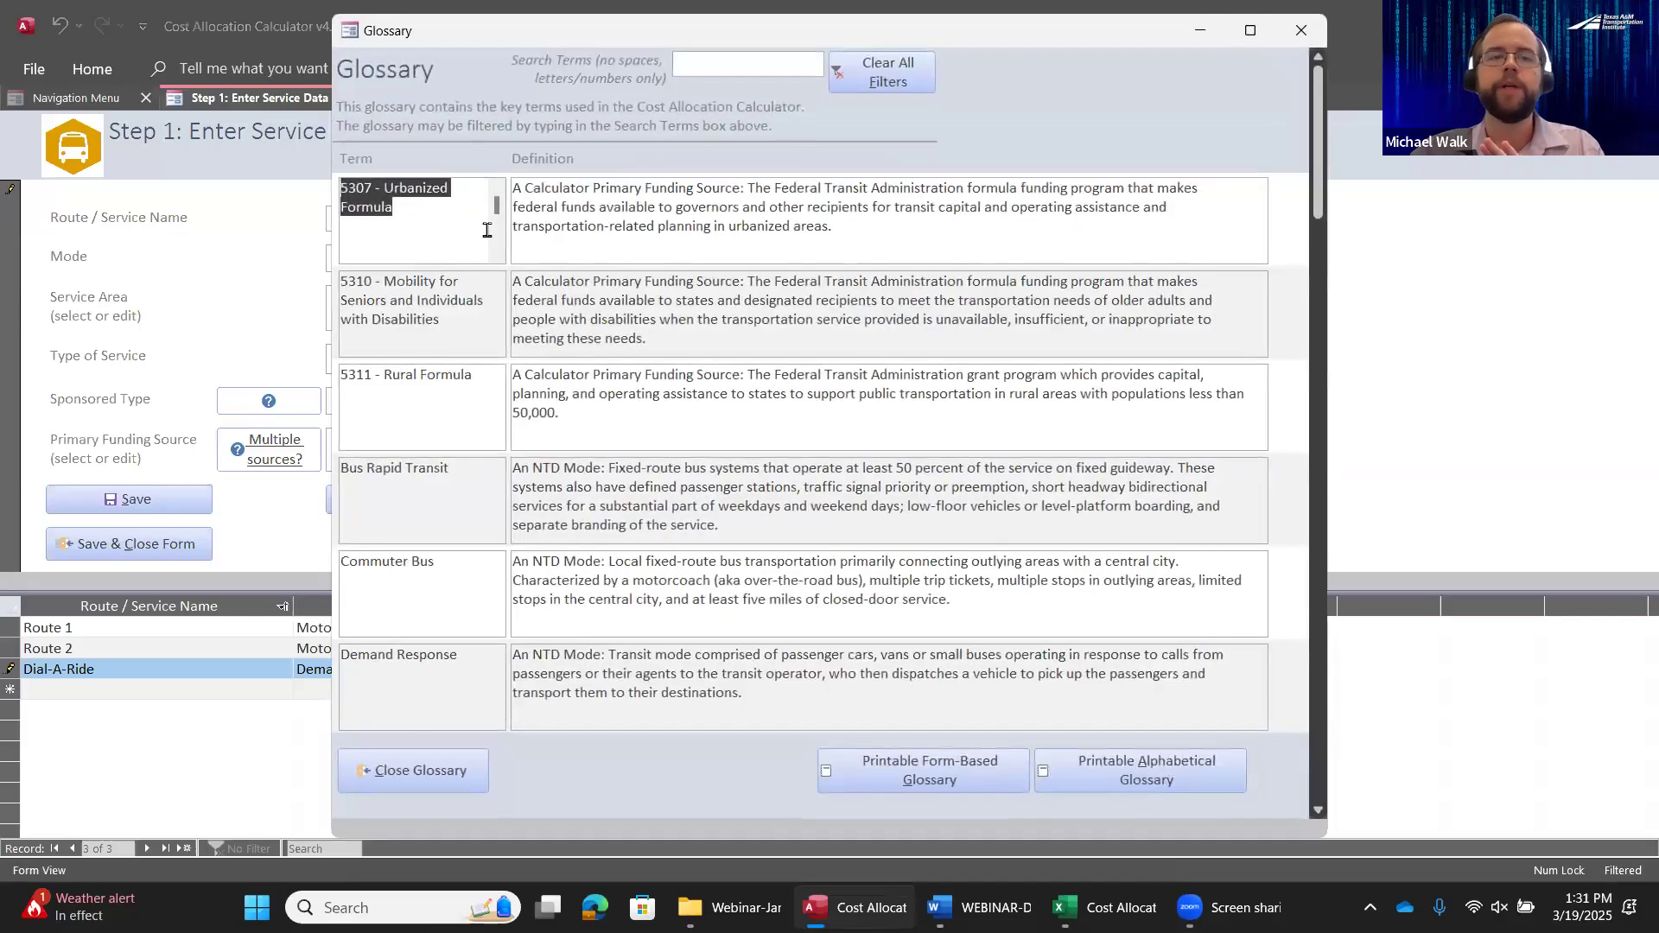
left_click(730, 65)
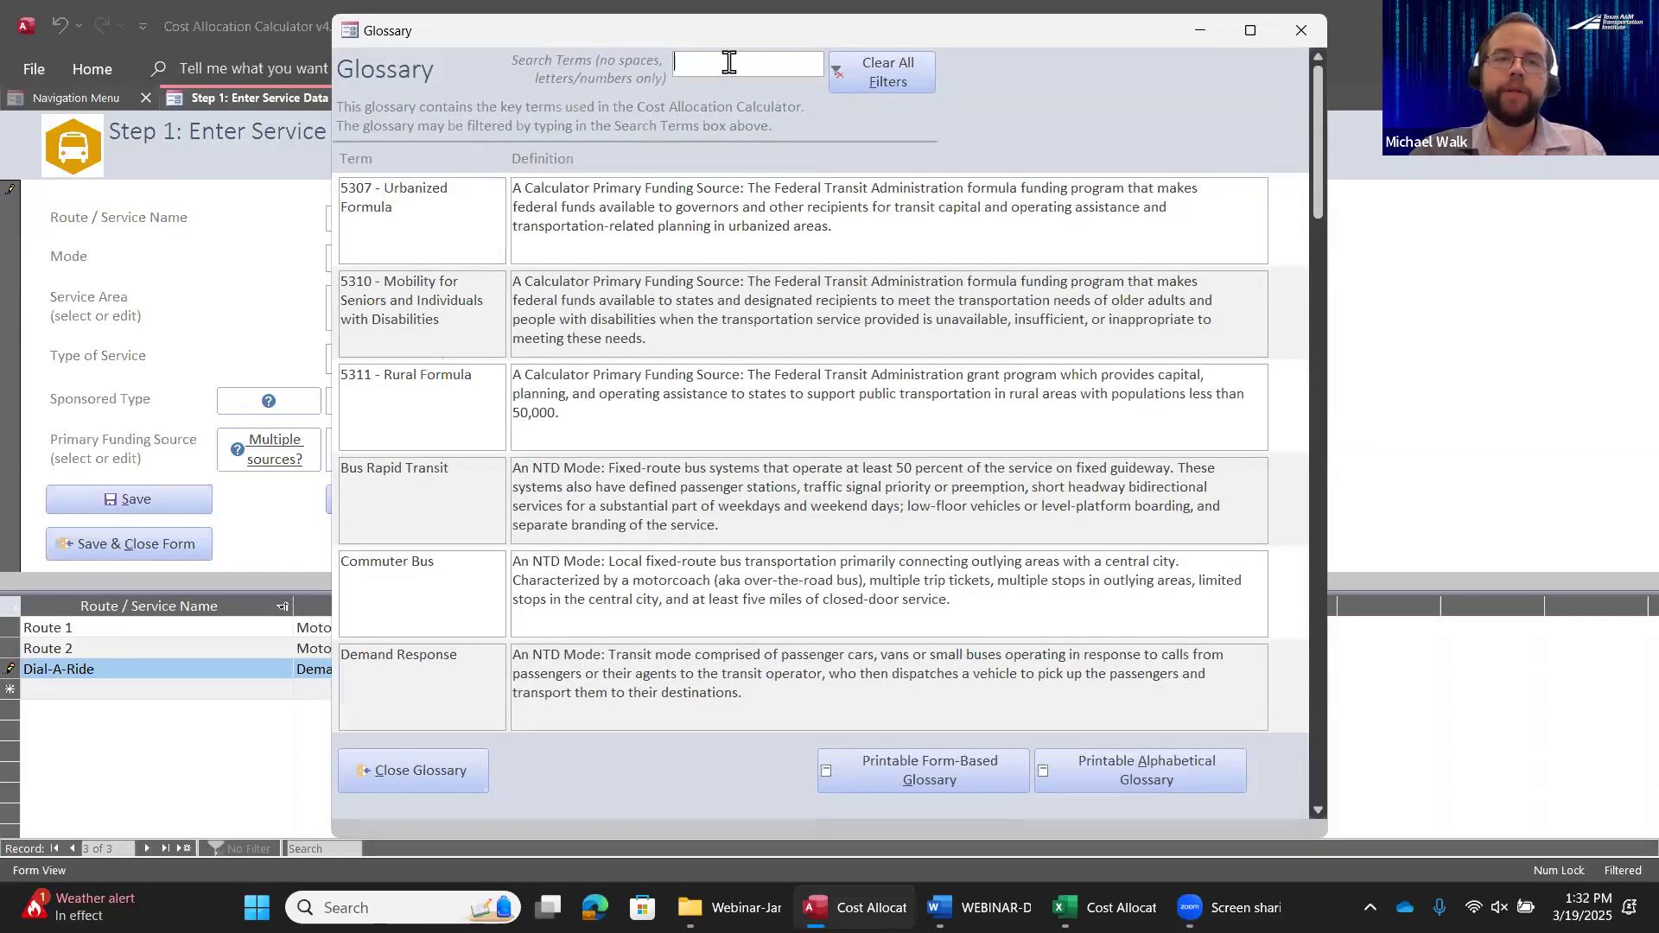
type("typ")
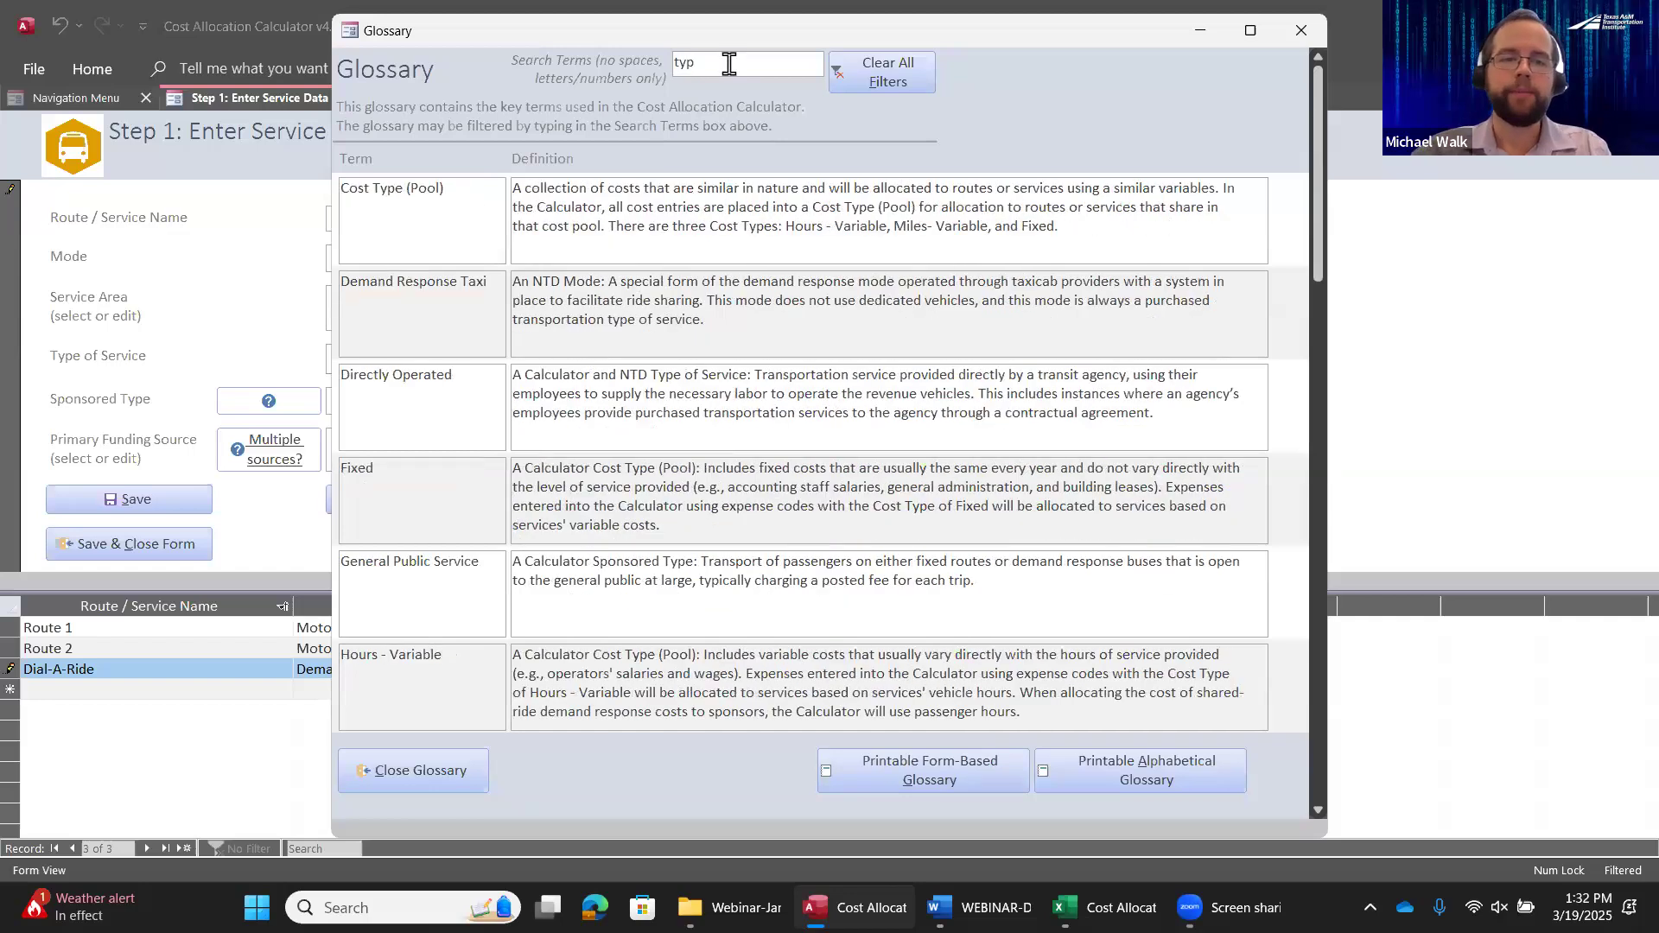
type("eo")
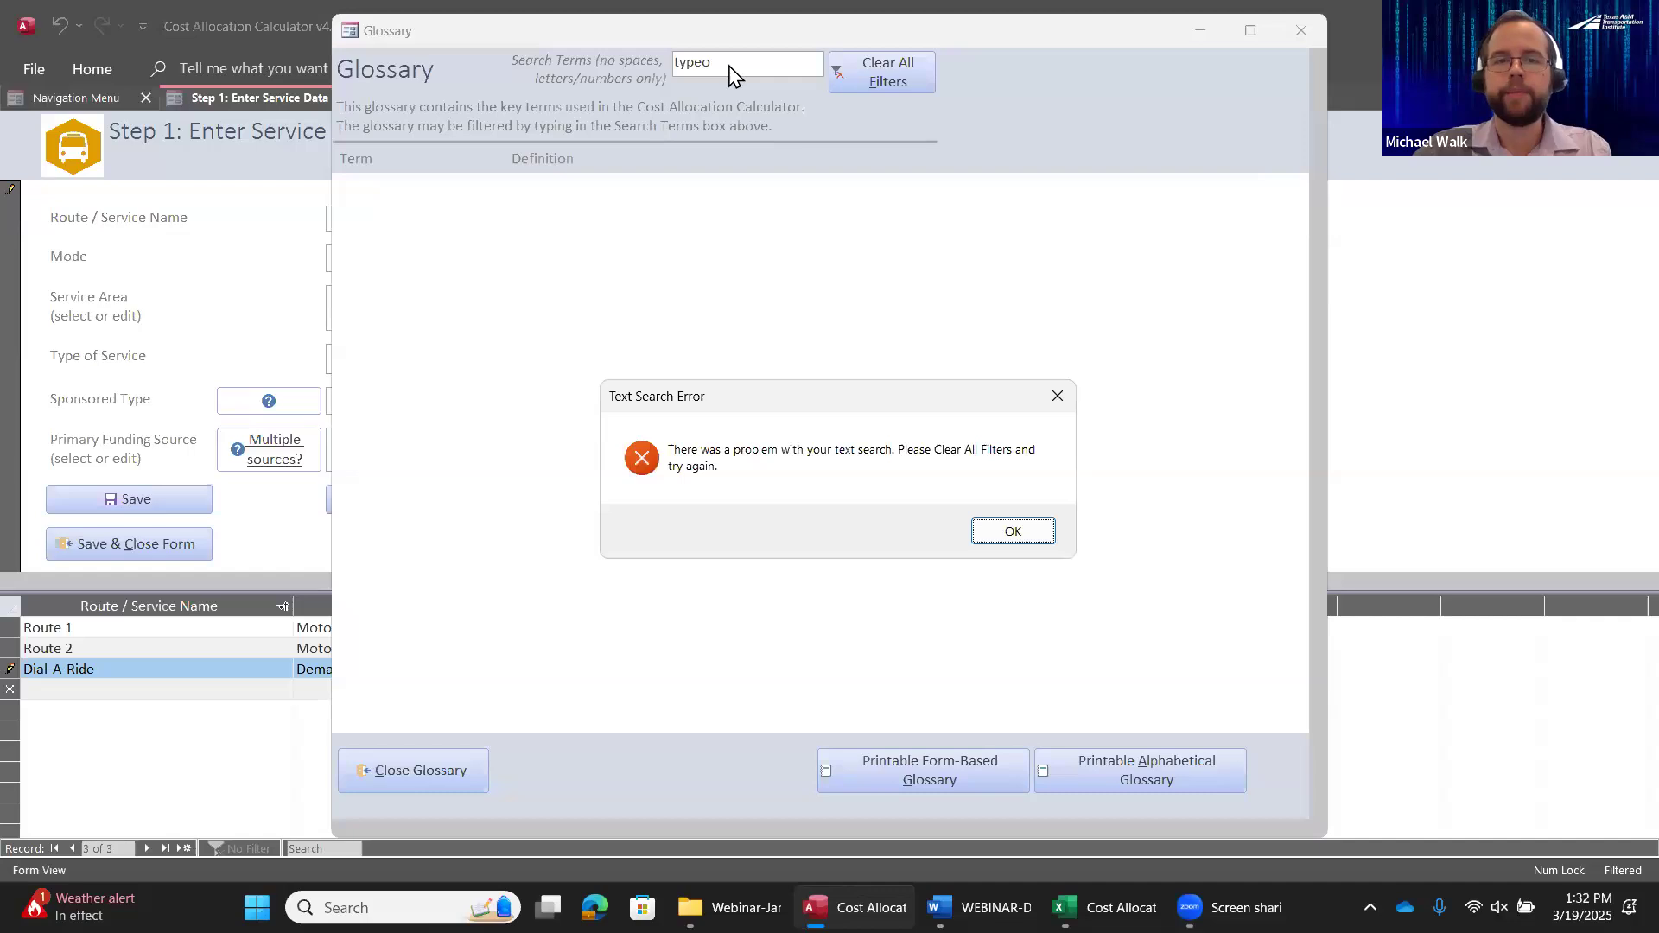
key("Return")
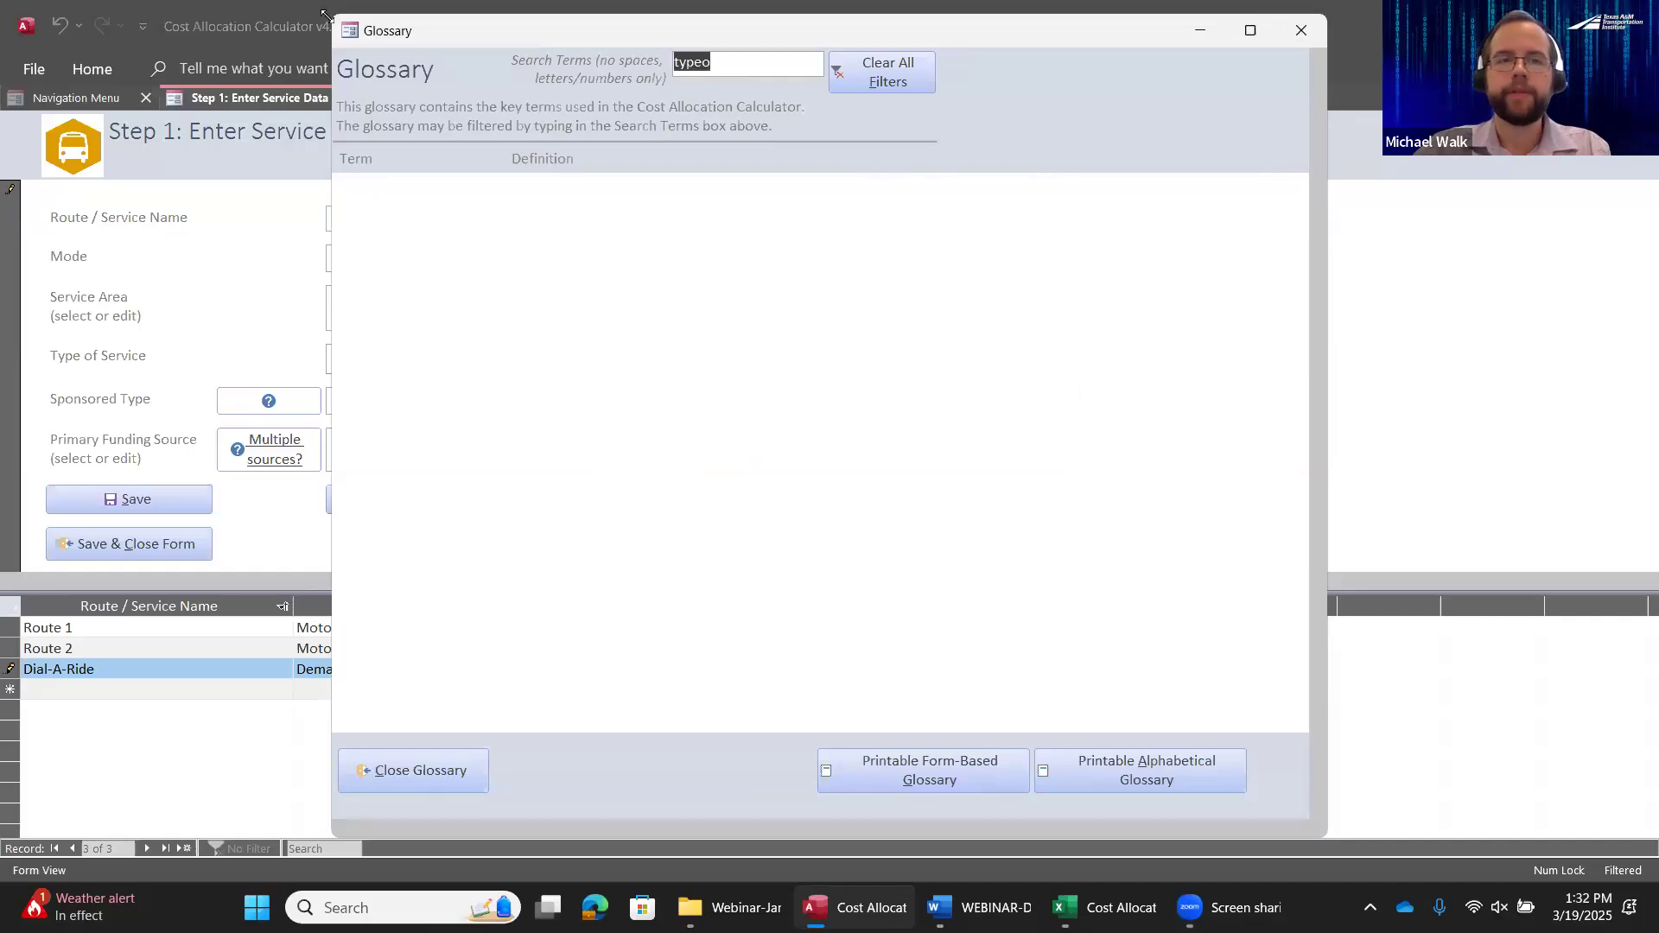
Clear the glossary filters and look up the term "directly", leaving the glossary closed with its filters cleared
left_click(917, 80)
left_click(792, 65)
type("dir")
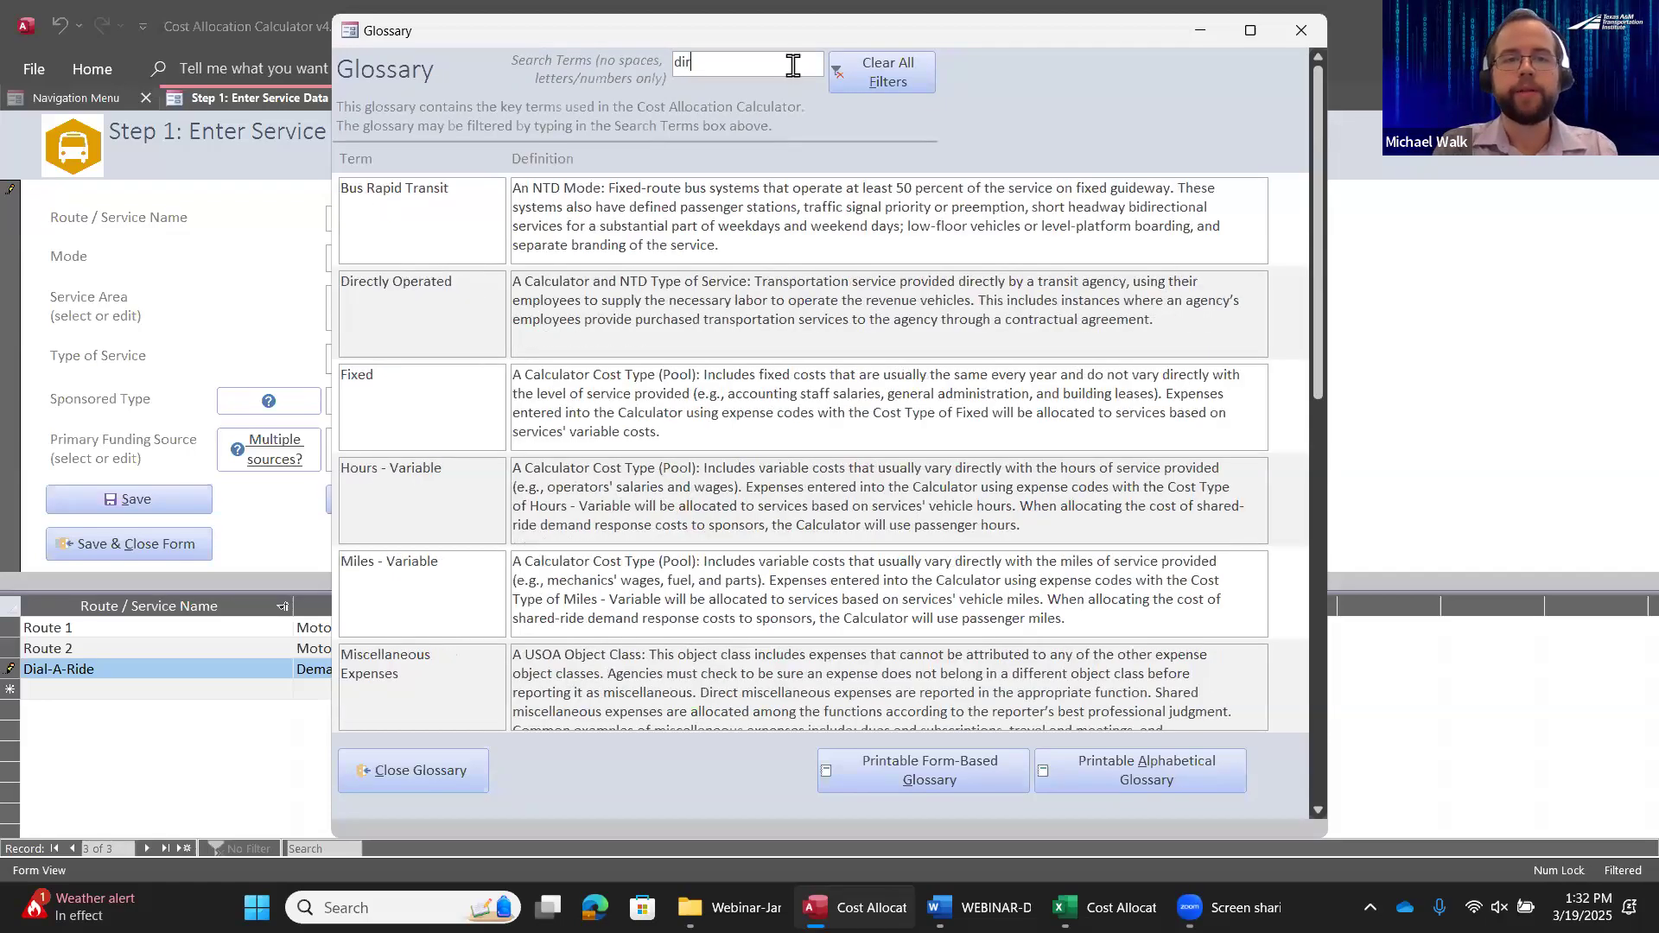
type("ectly")
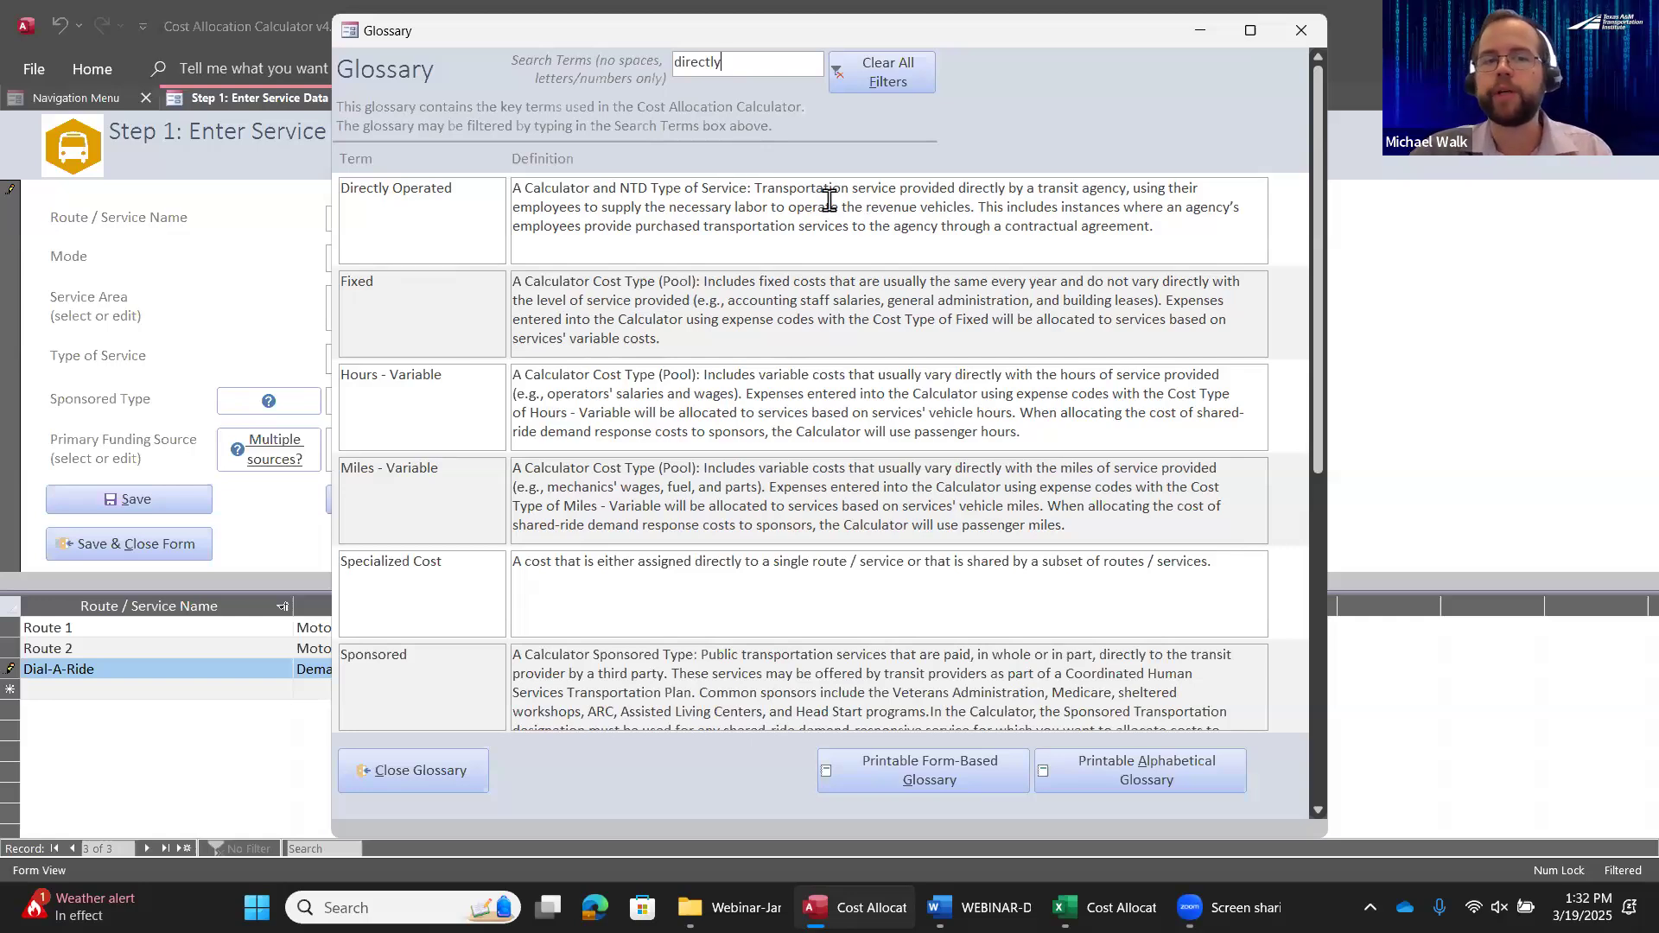
left_click(891, 64)
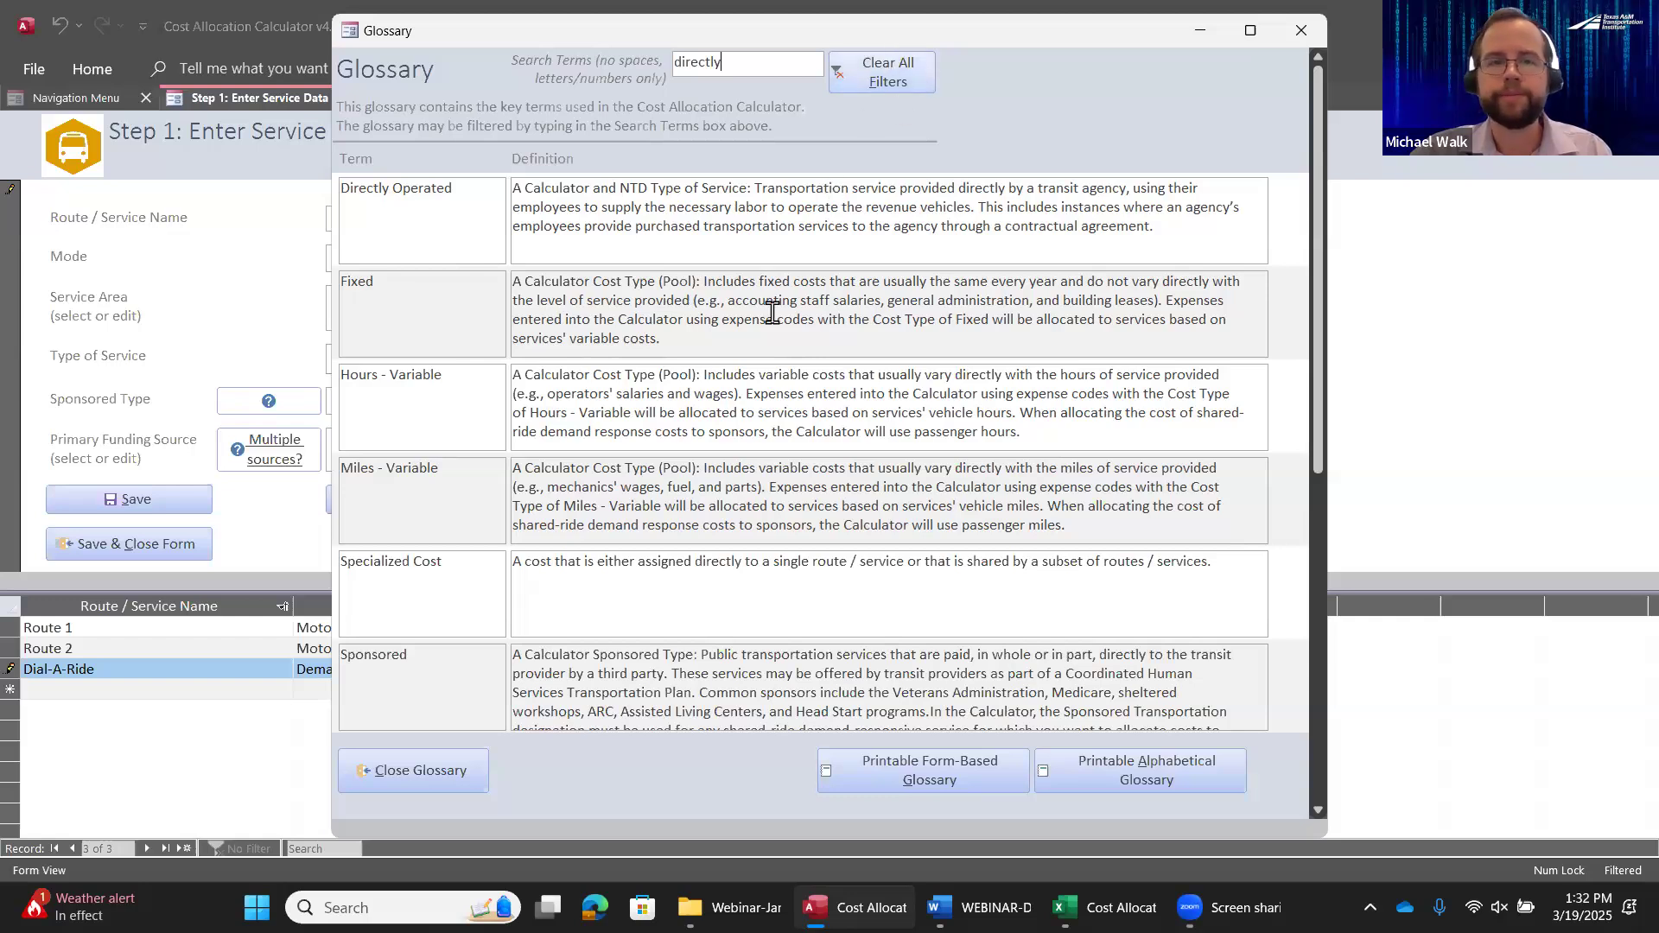
left_click(431, 767)
Set Dial-A-Ride's sponsored type to Sponsored and primary funding source to 5311, and save and close the service form
left_click(840, 406)
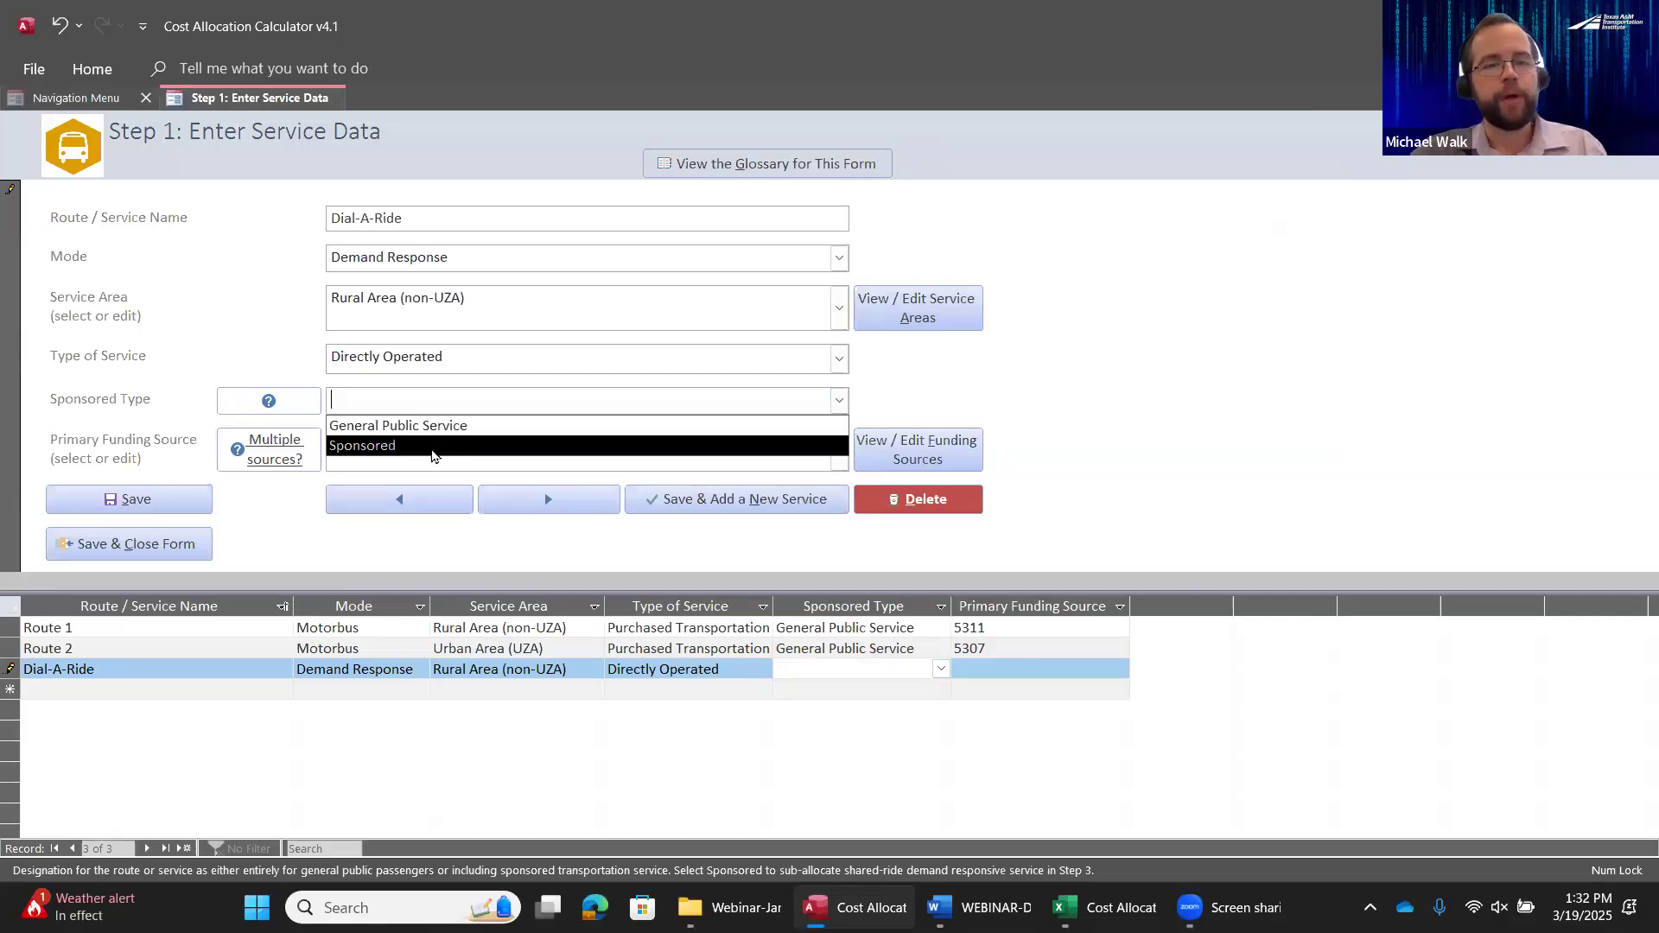
left_click(432, 446)
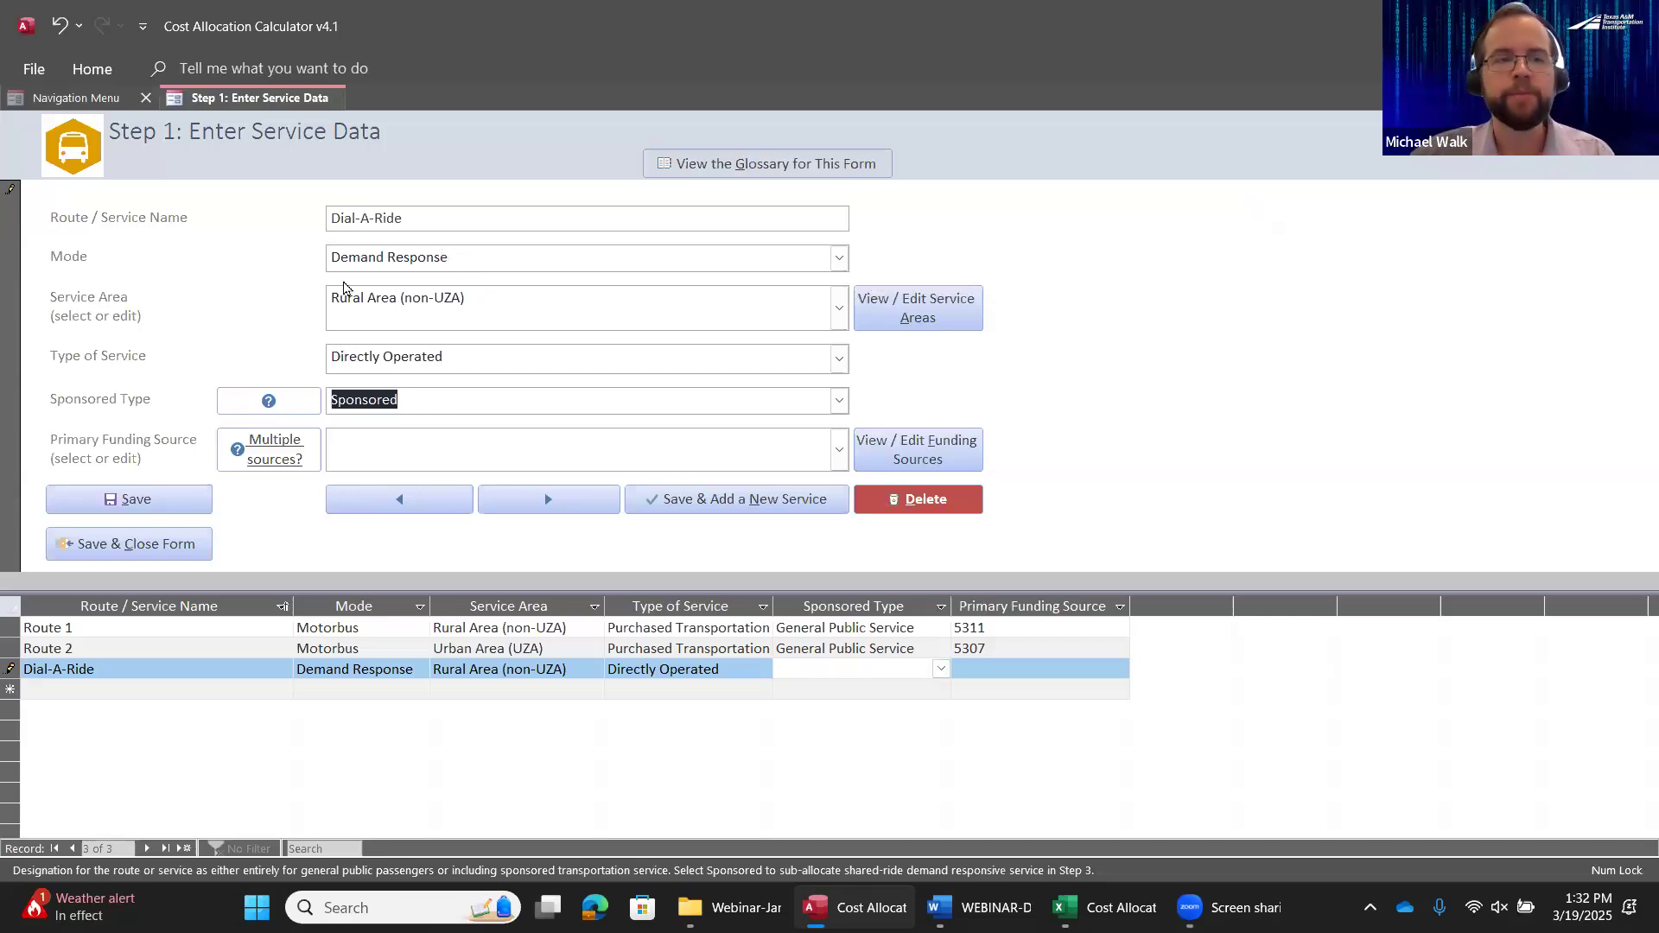
left_click(839, 447)
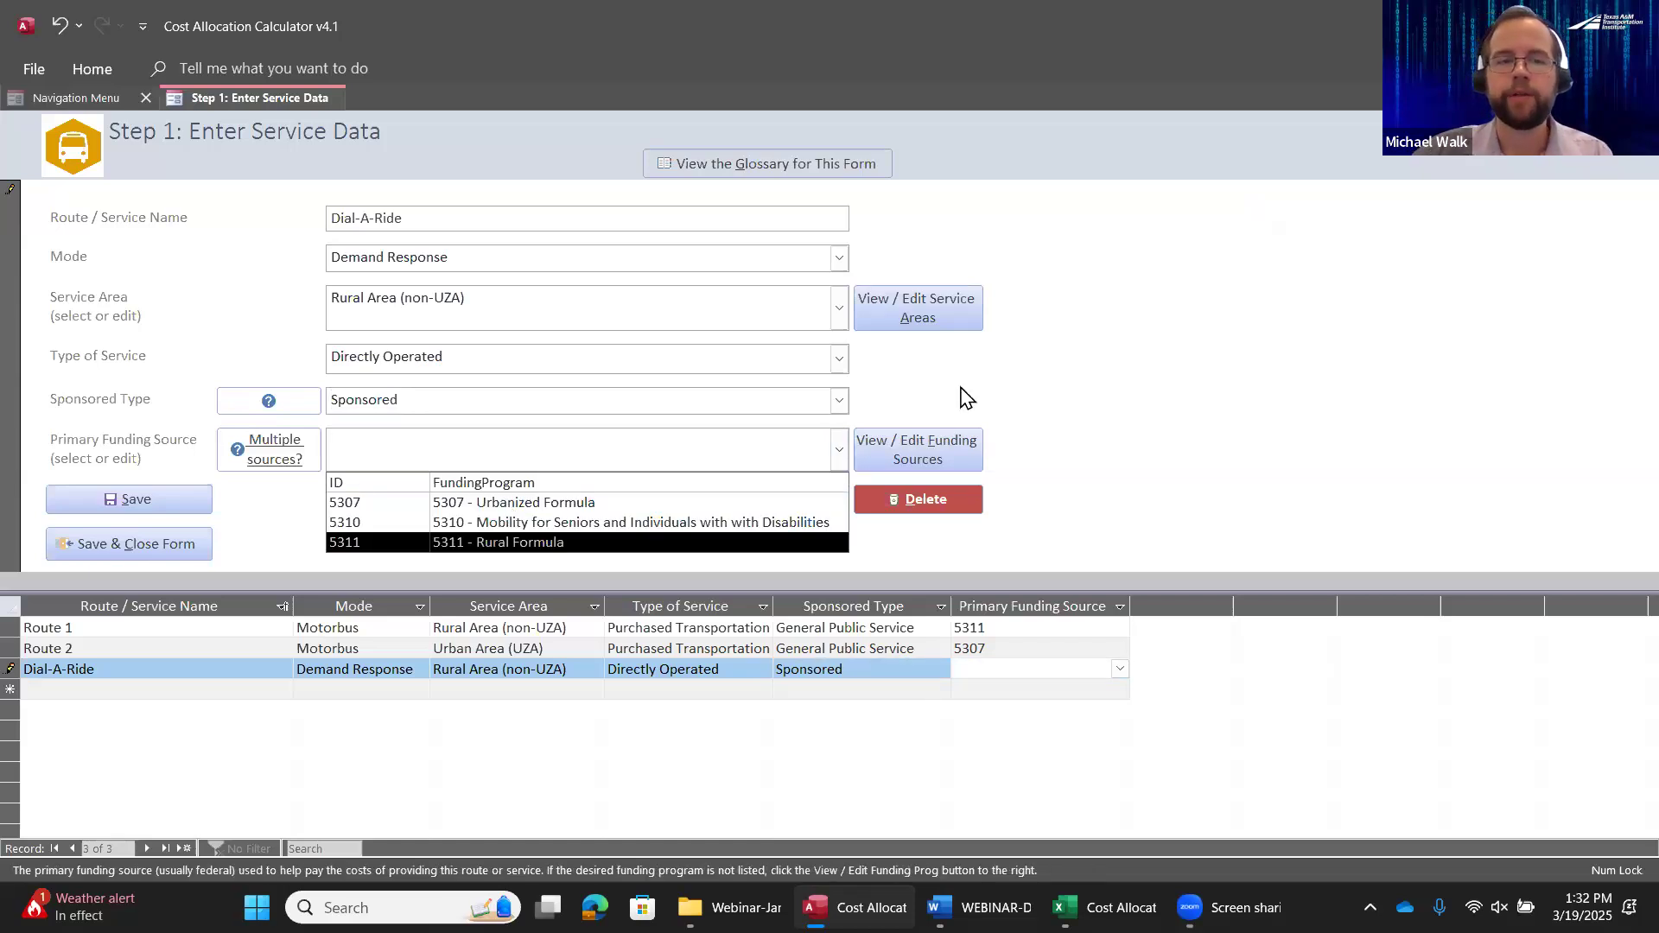
key("Return")
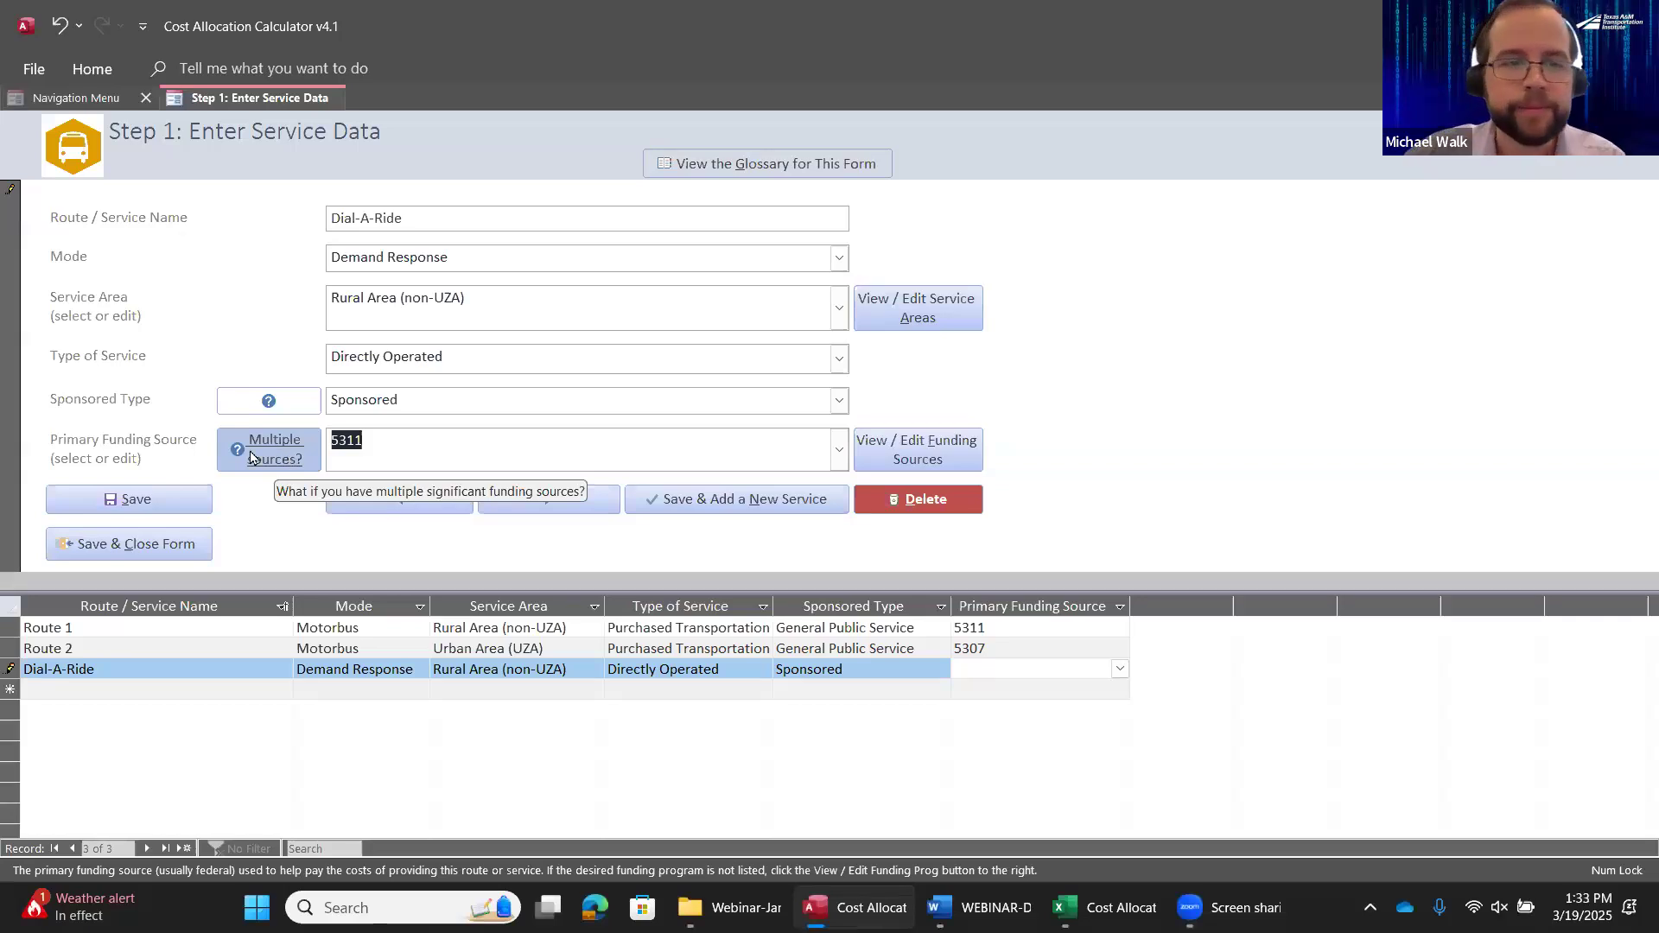
left_click(460, 438)
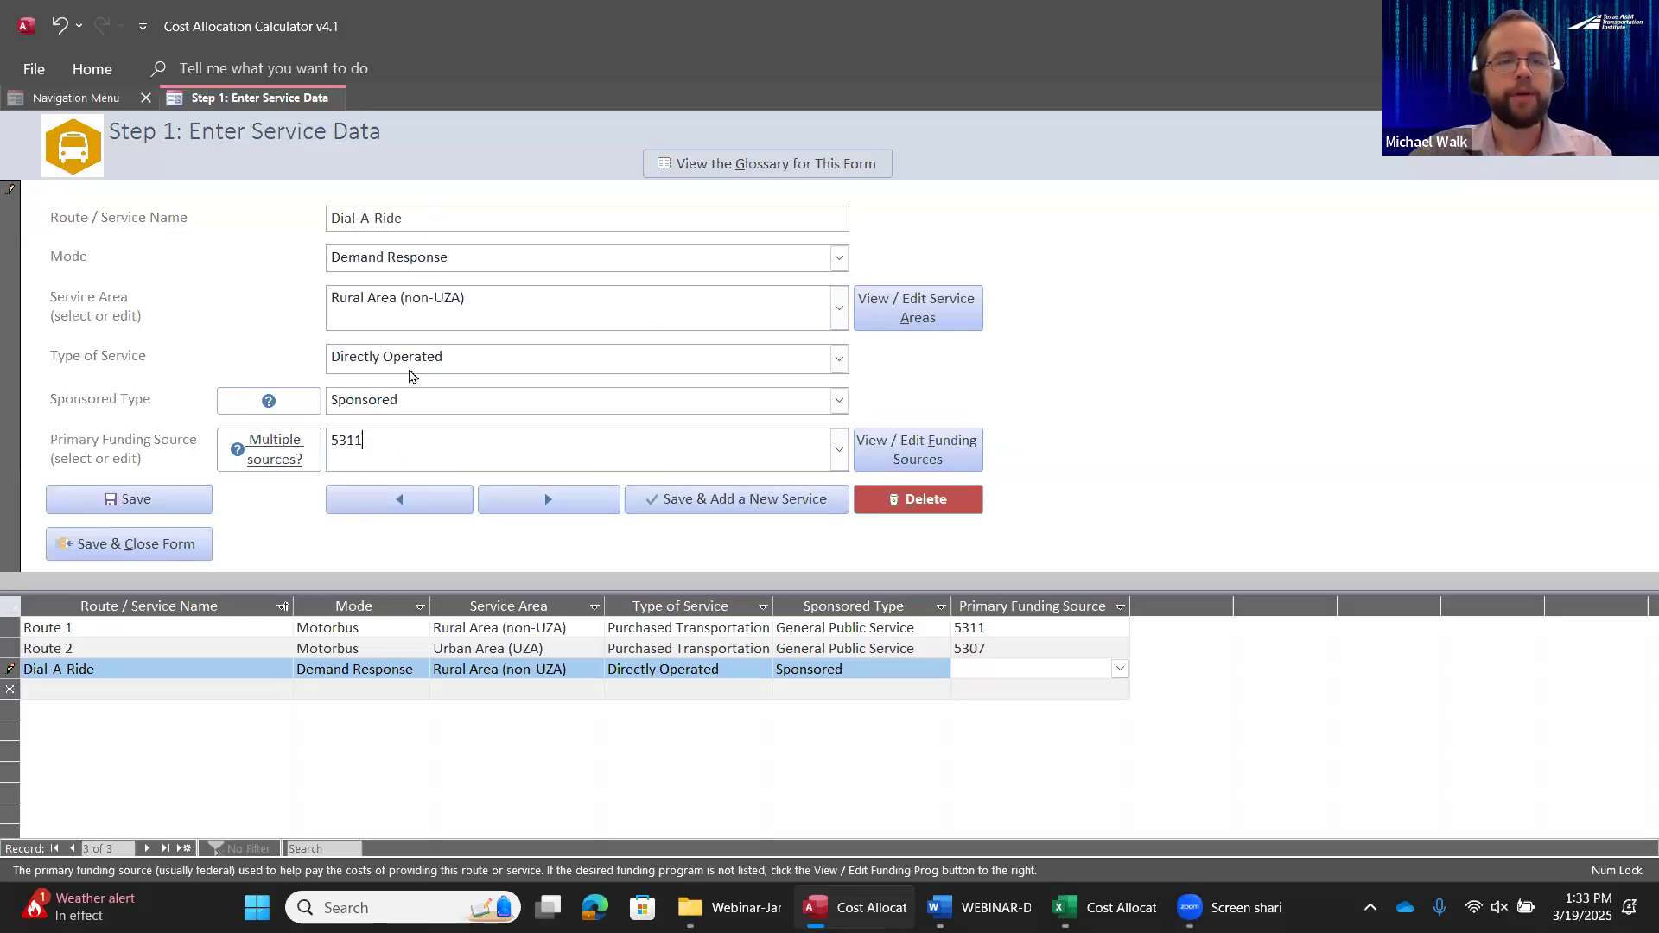
left_click(140, 547)
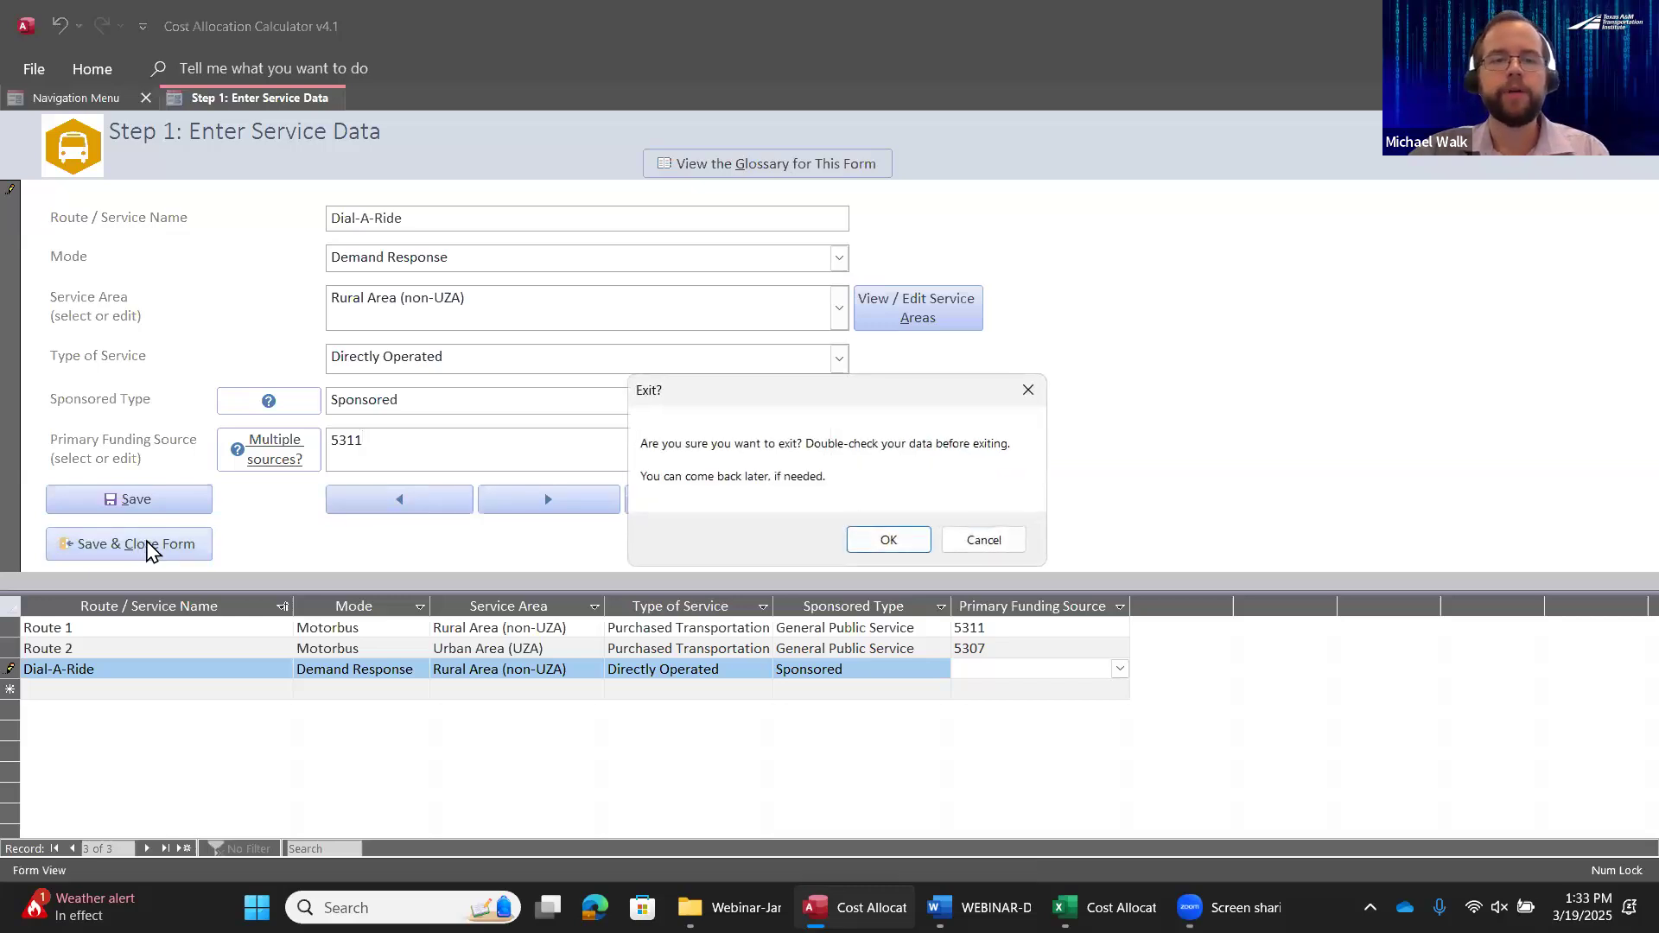
left_click(905, 549)
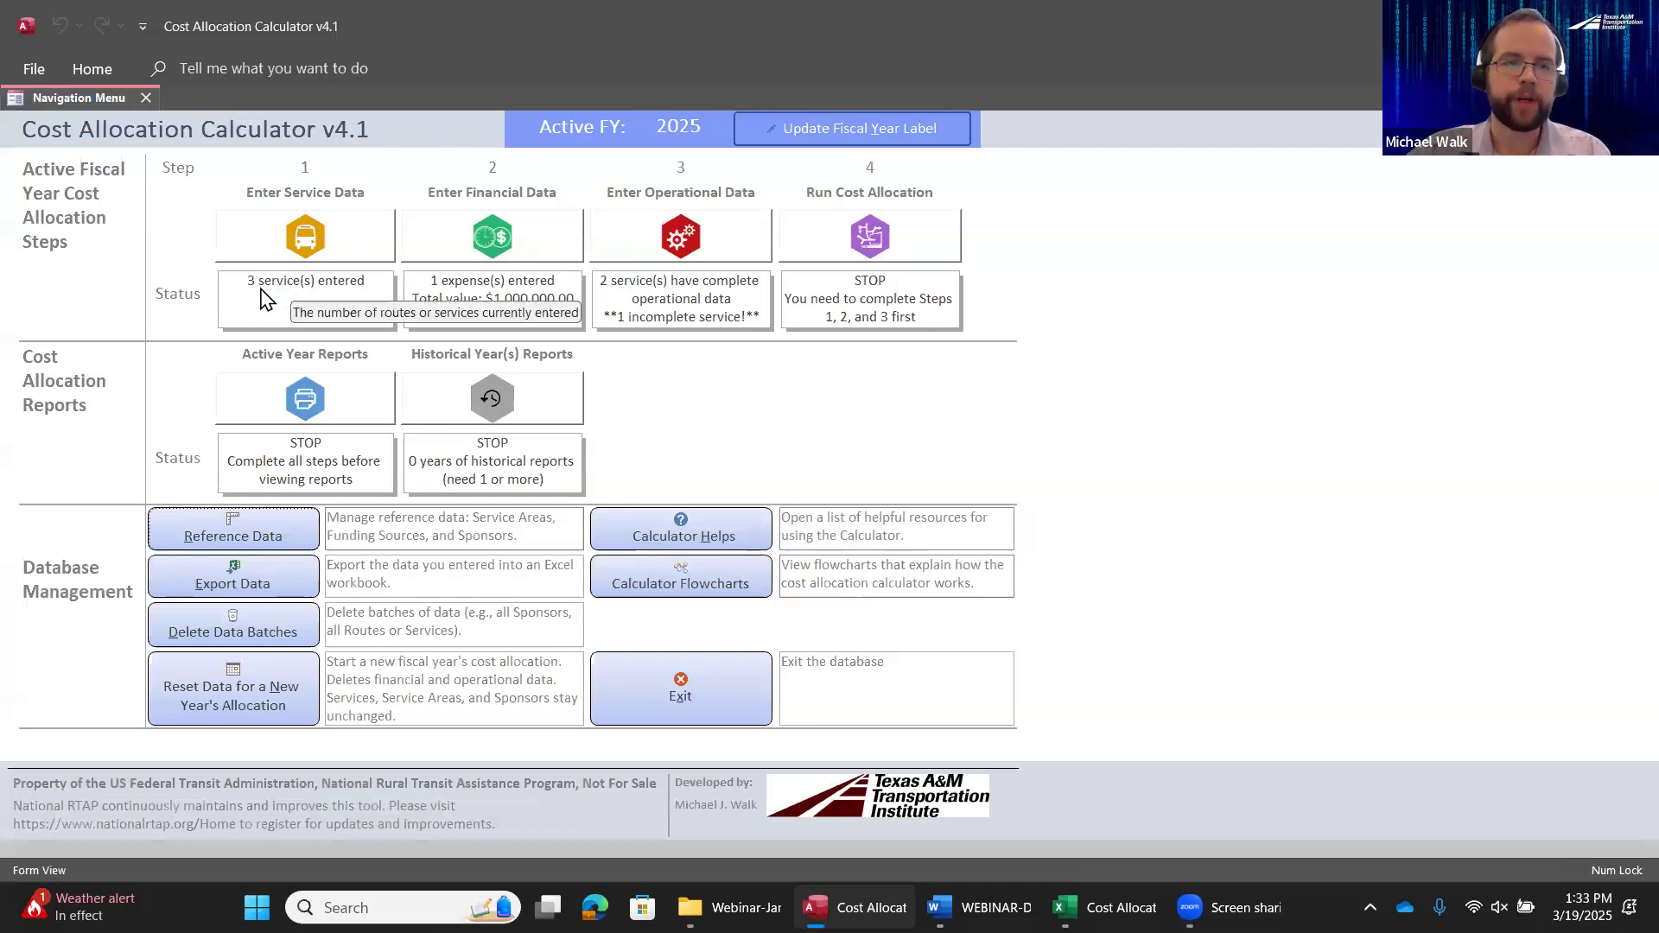
Start a new cost entry in the financial data with the USOA object class Operators' Salaries and Wages
left_click(541, 245)
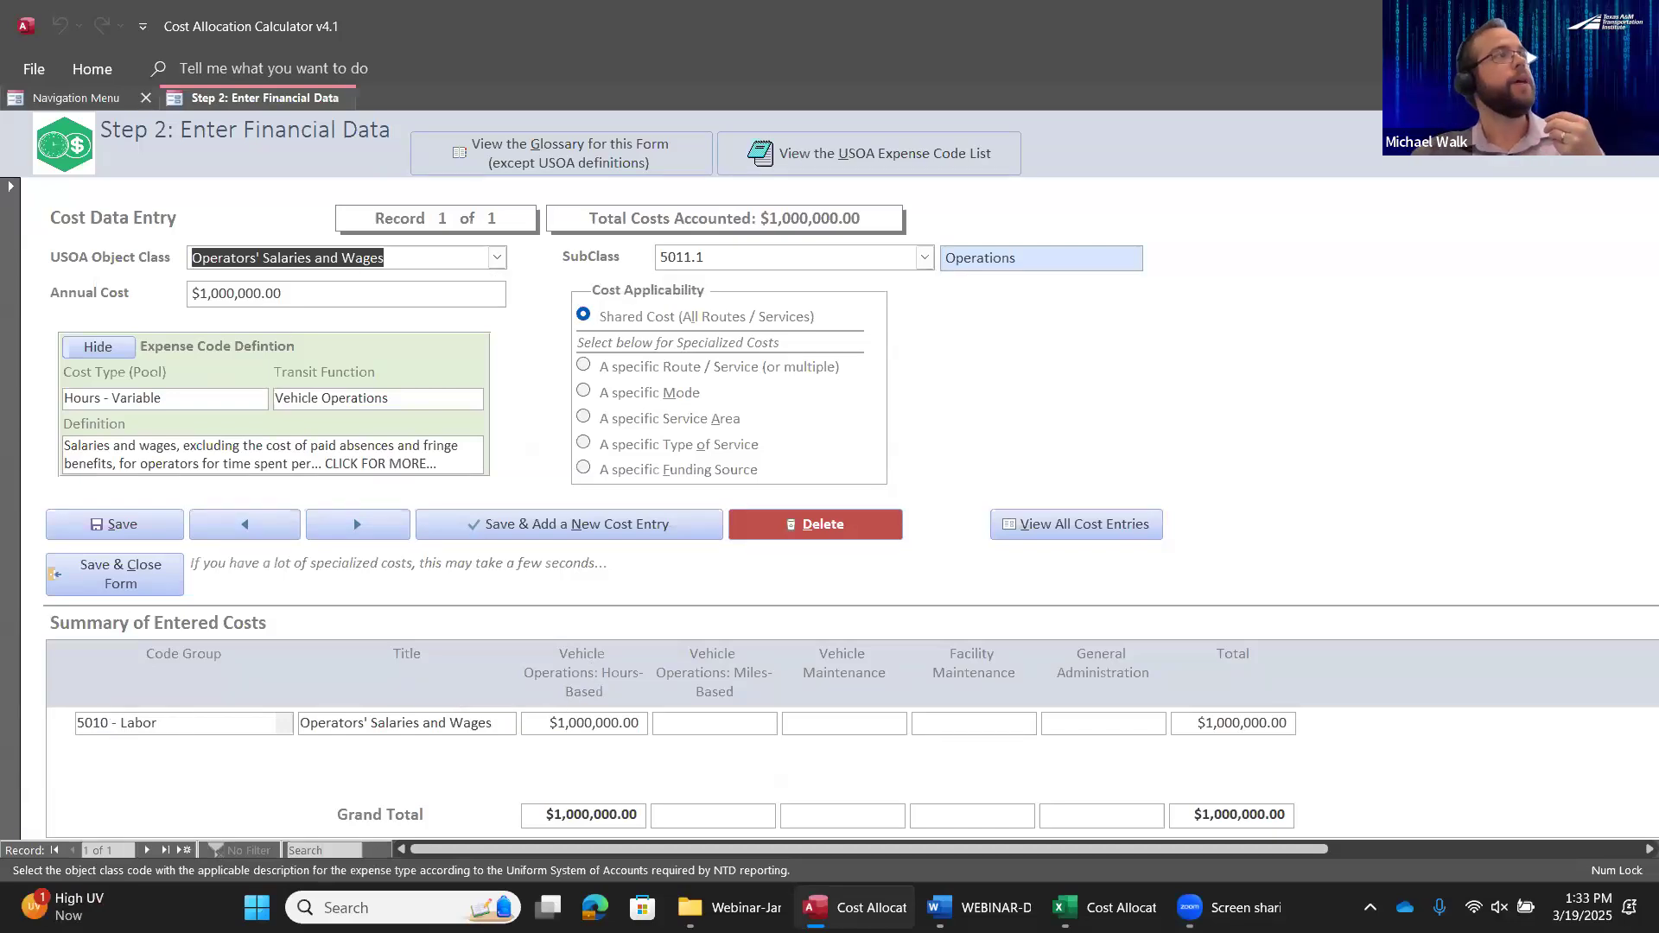
key("alt+Tab")
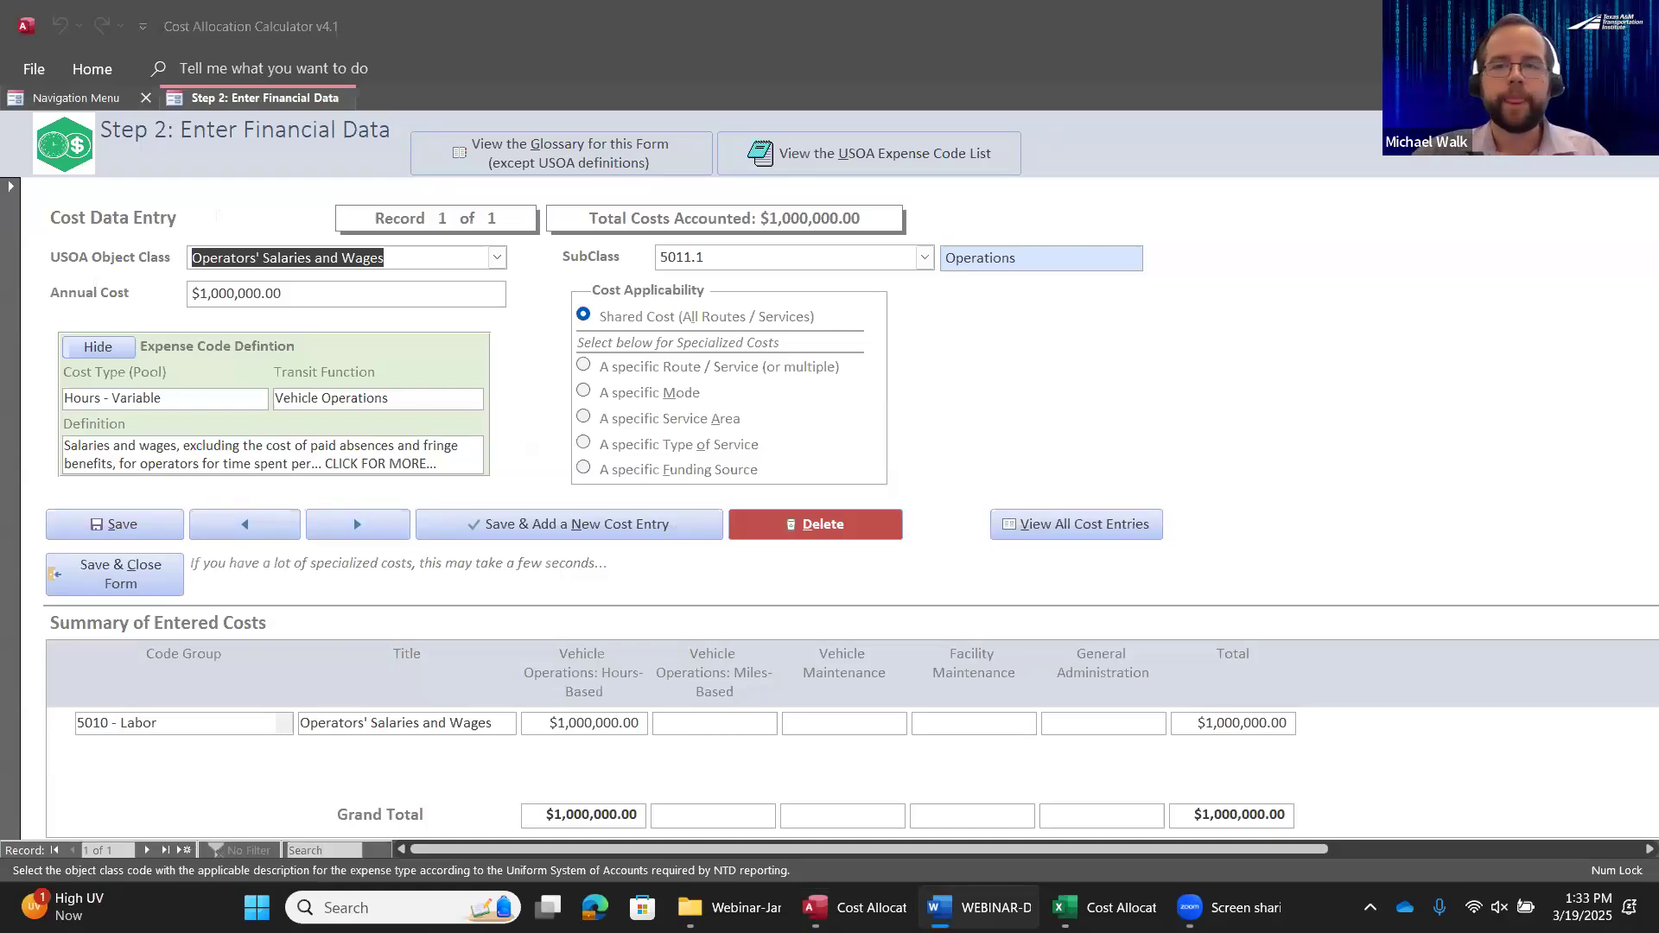
left_click(594, 533)
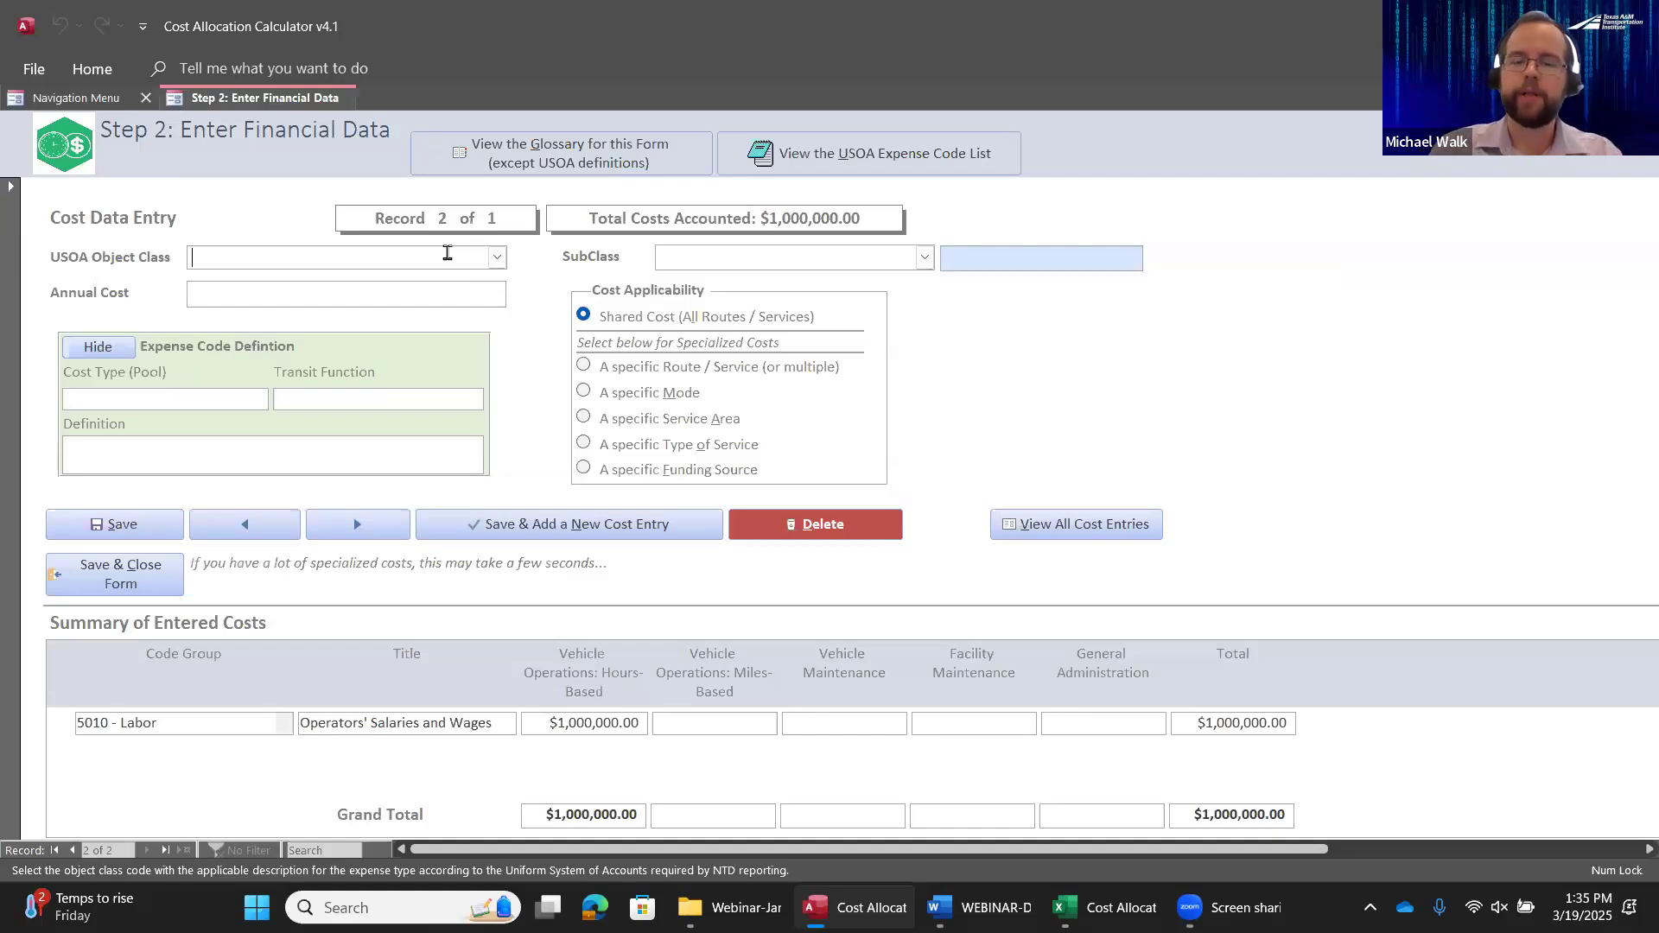
type("operating Lease Expenses")
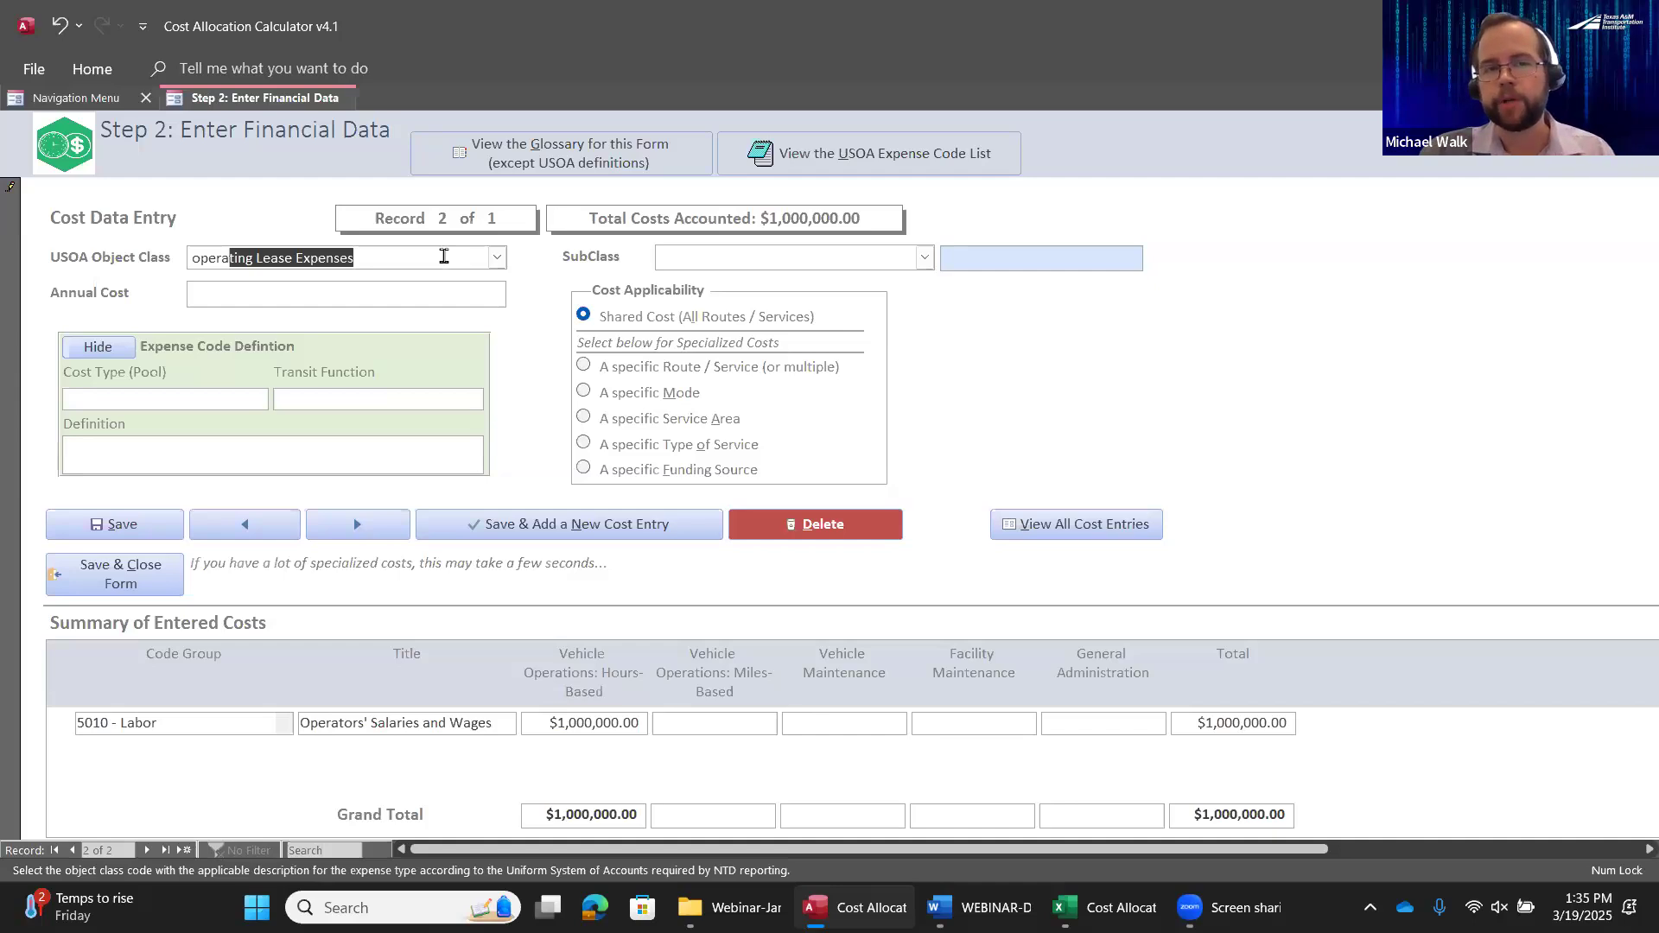
left_click(498, 258)
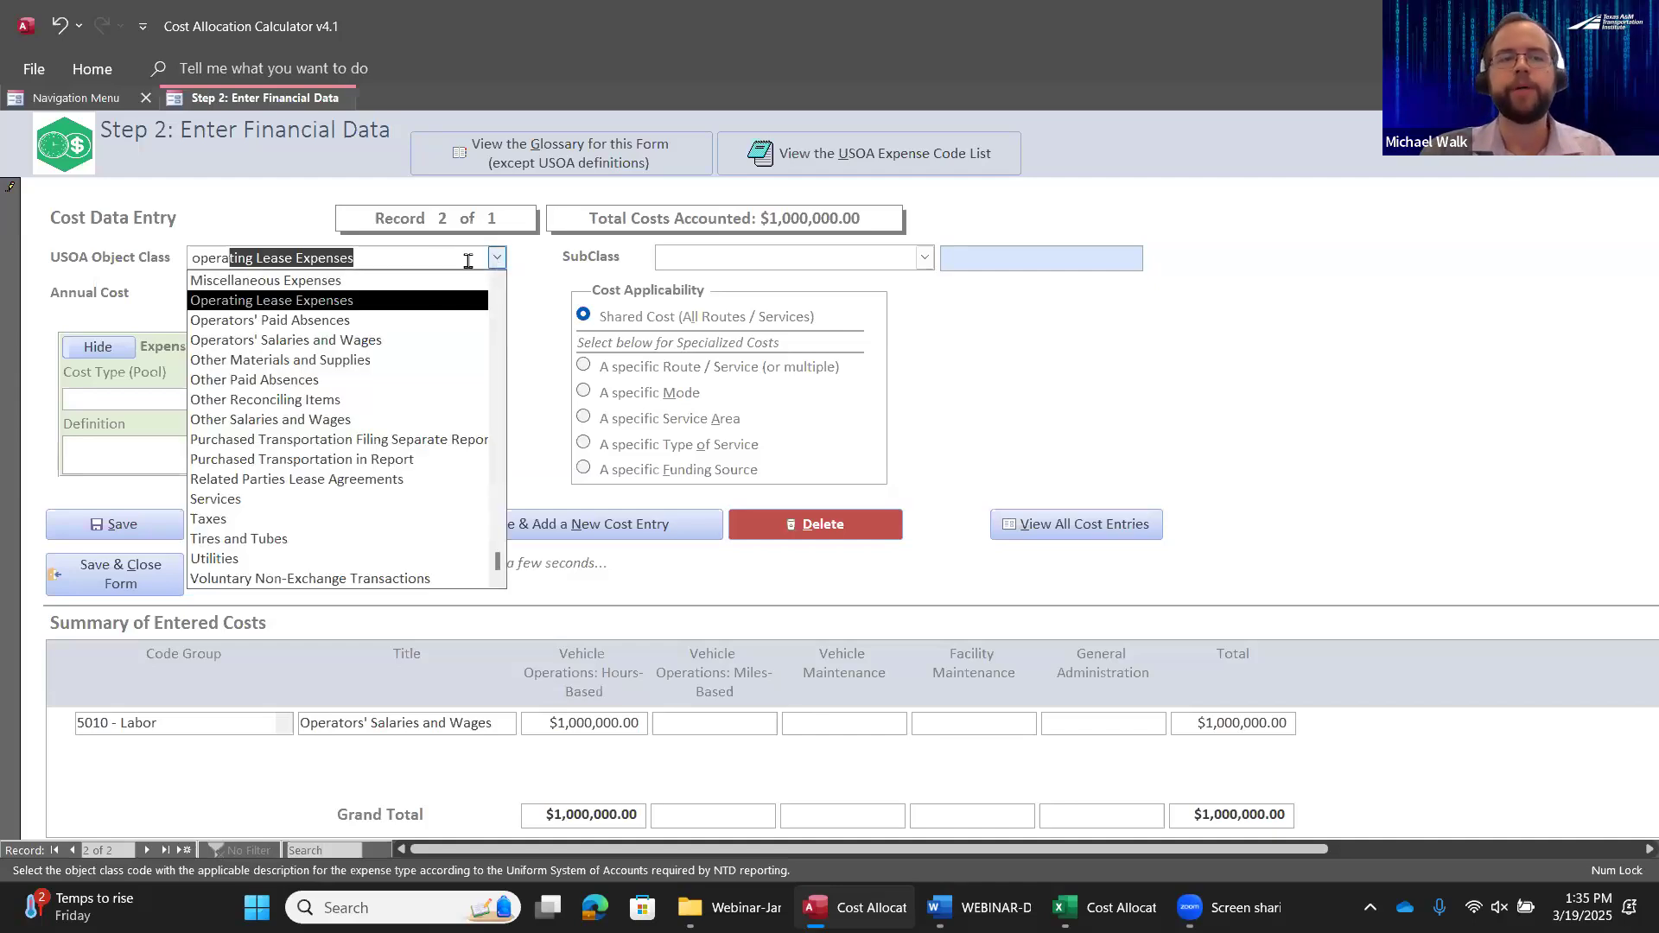
left_click(371, 349)
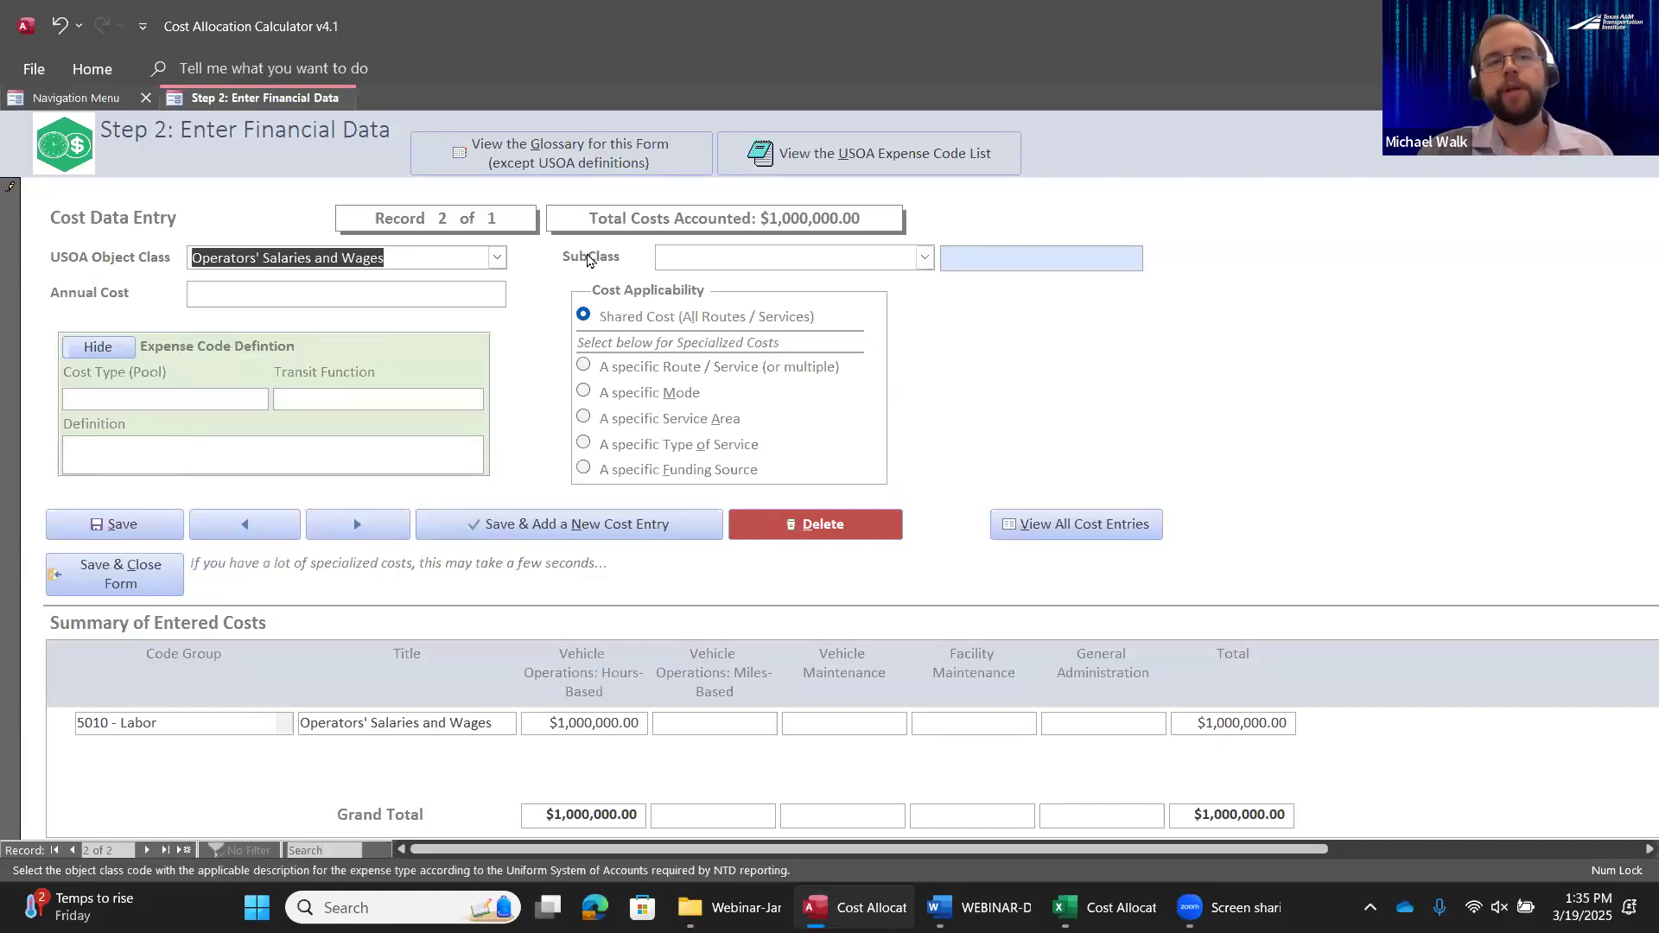
Set the new cost entry's subclass to 5011.1 Operations
left_click(879, 261)
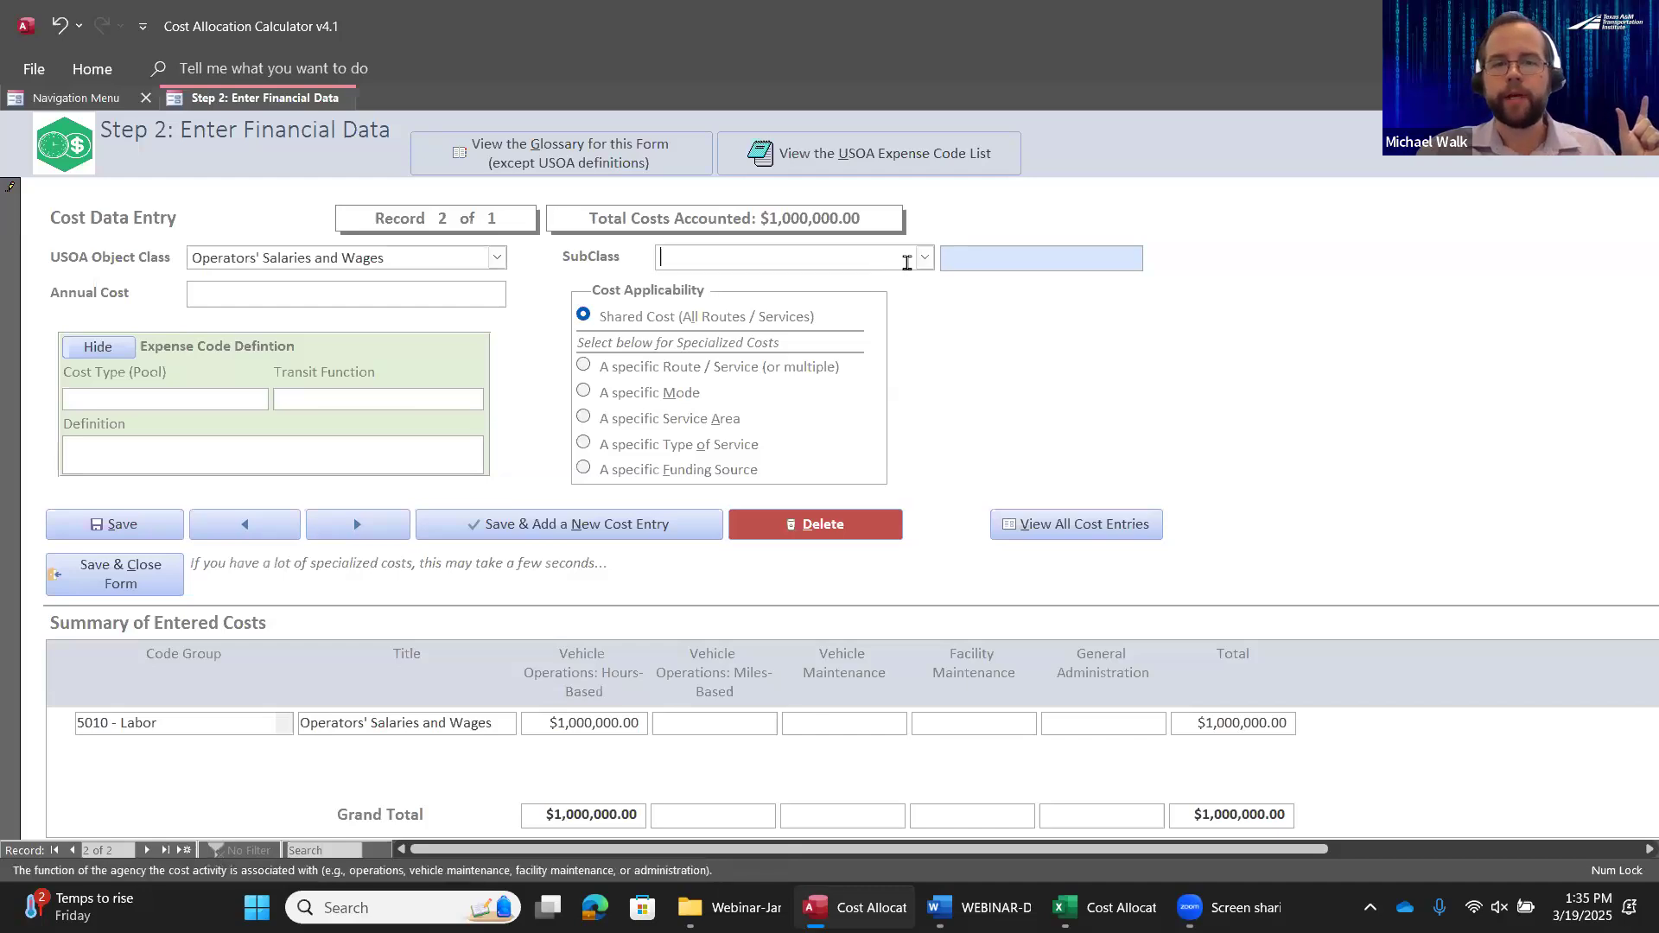
left_click(923, 258)
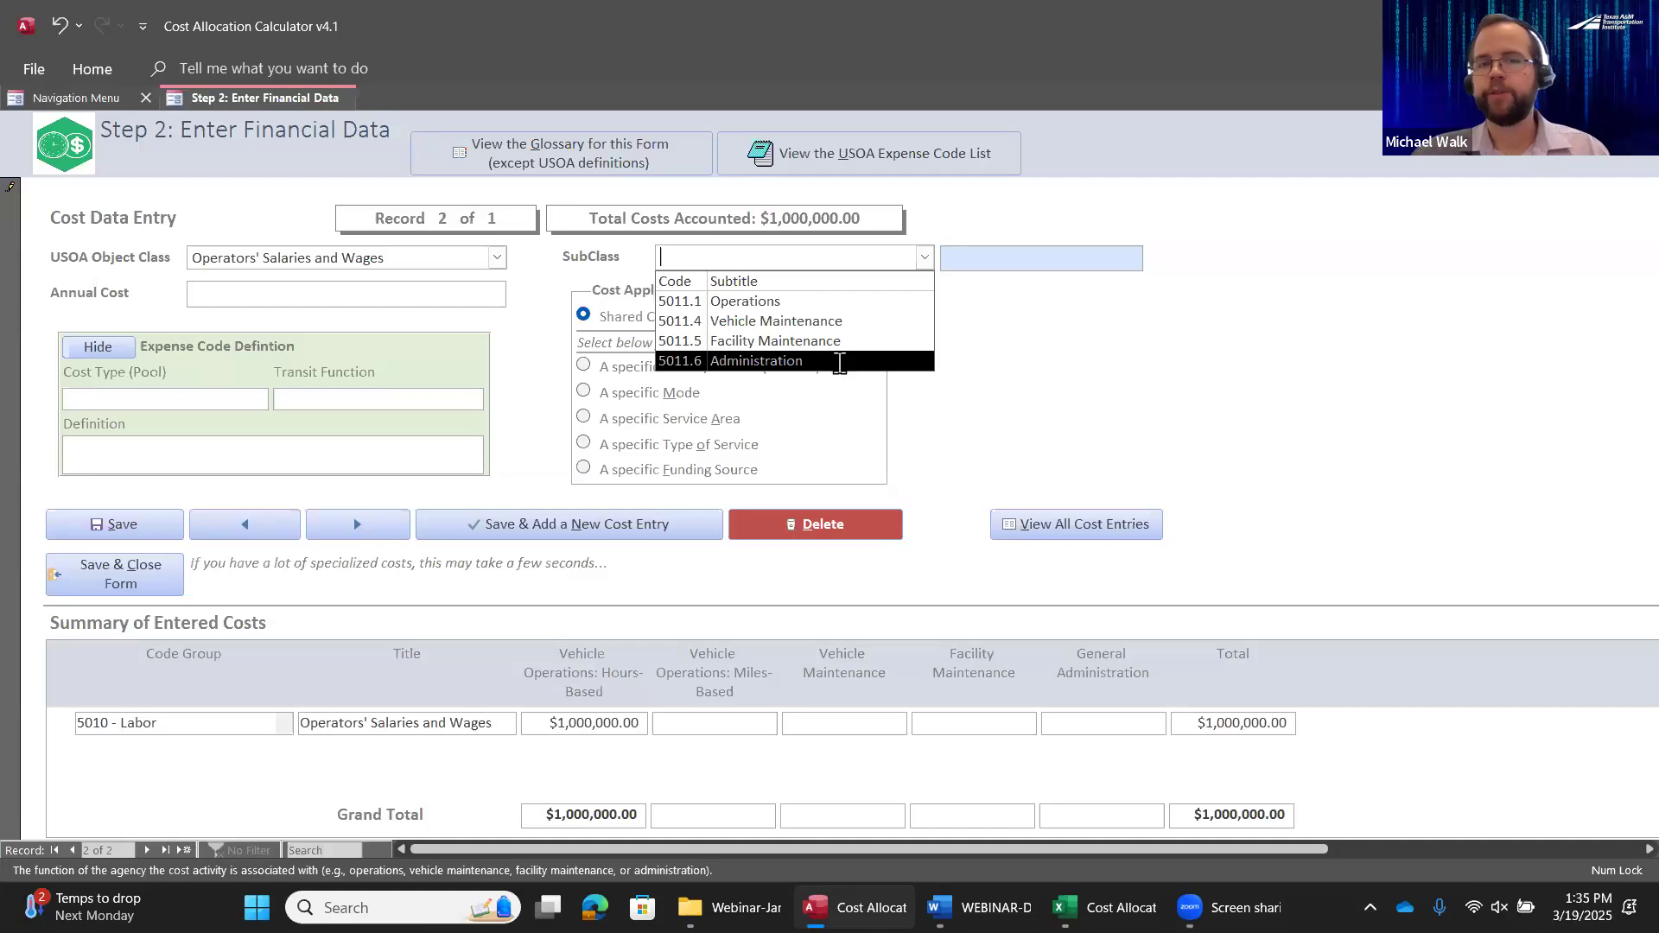
left_click(765, 300)
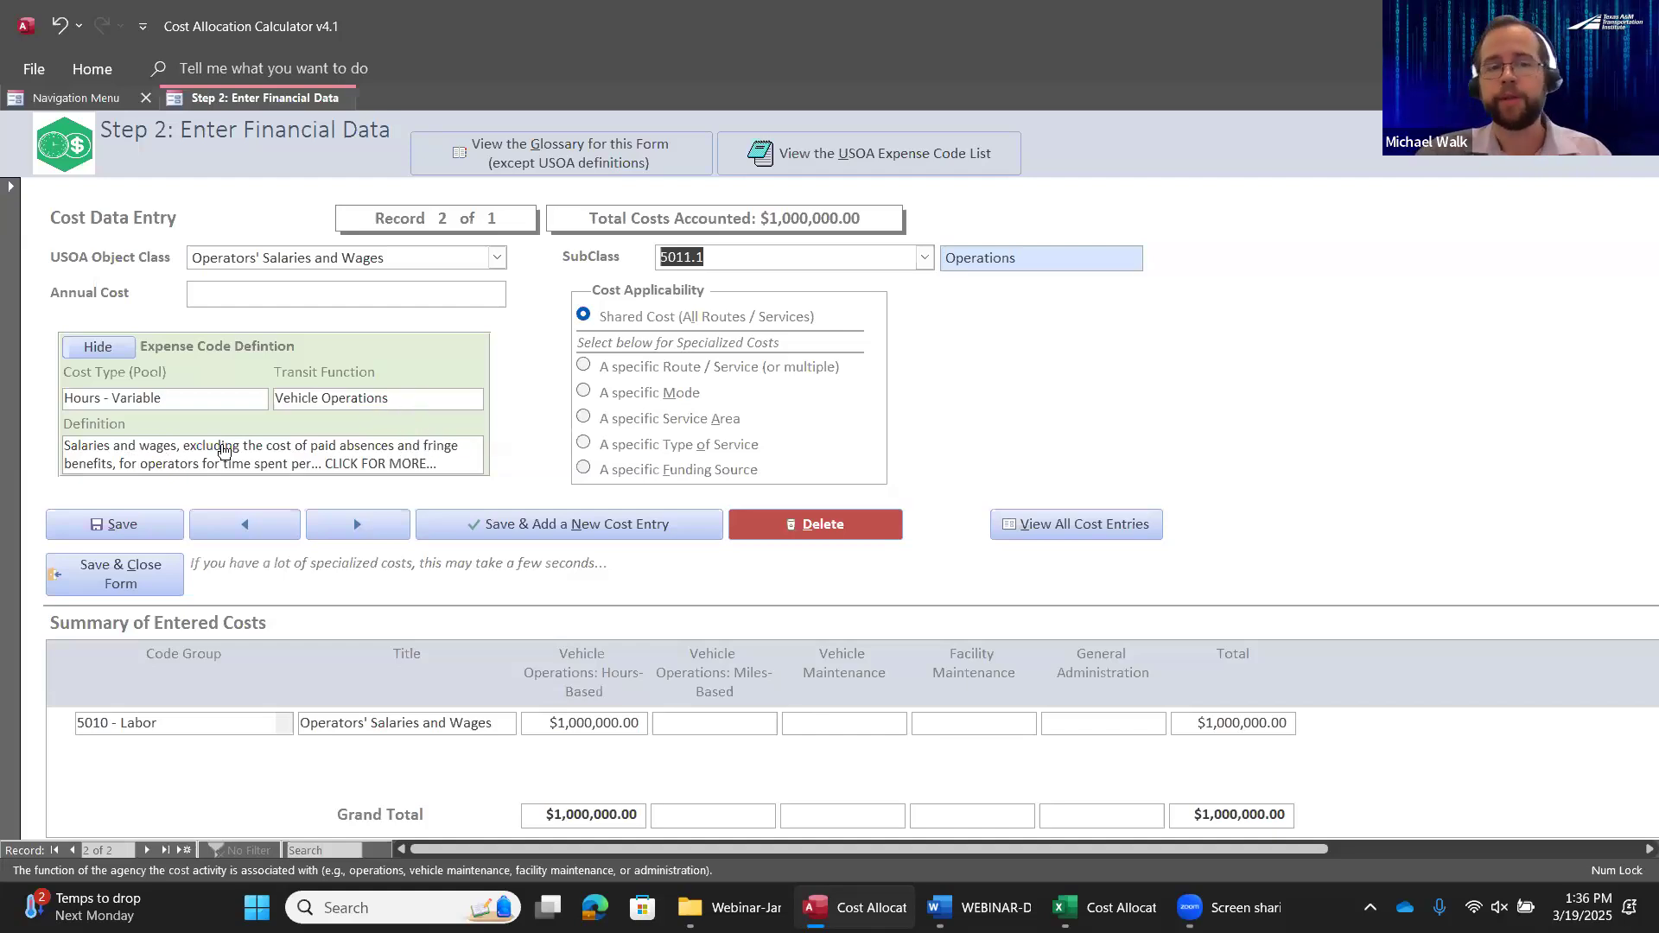
Open the full details of expense code 5011.1, examine its definition and USOA page and section references, and close them
left_click(373, 467)
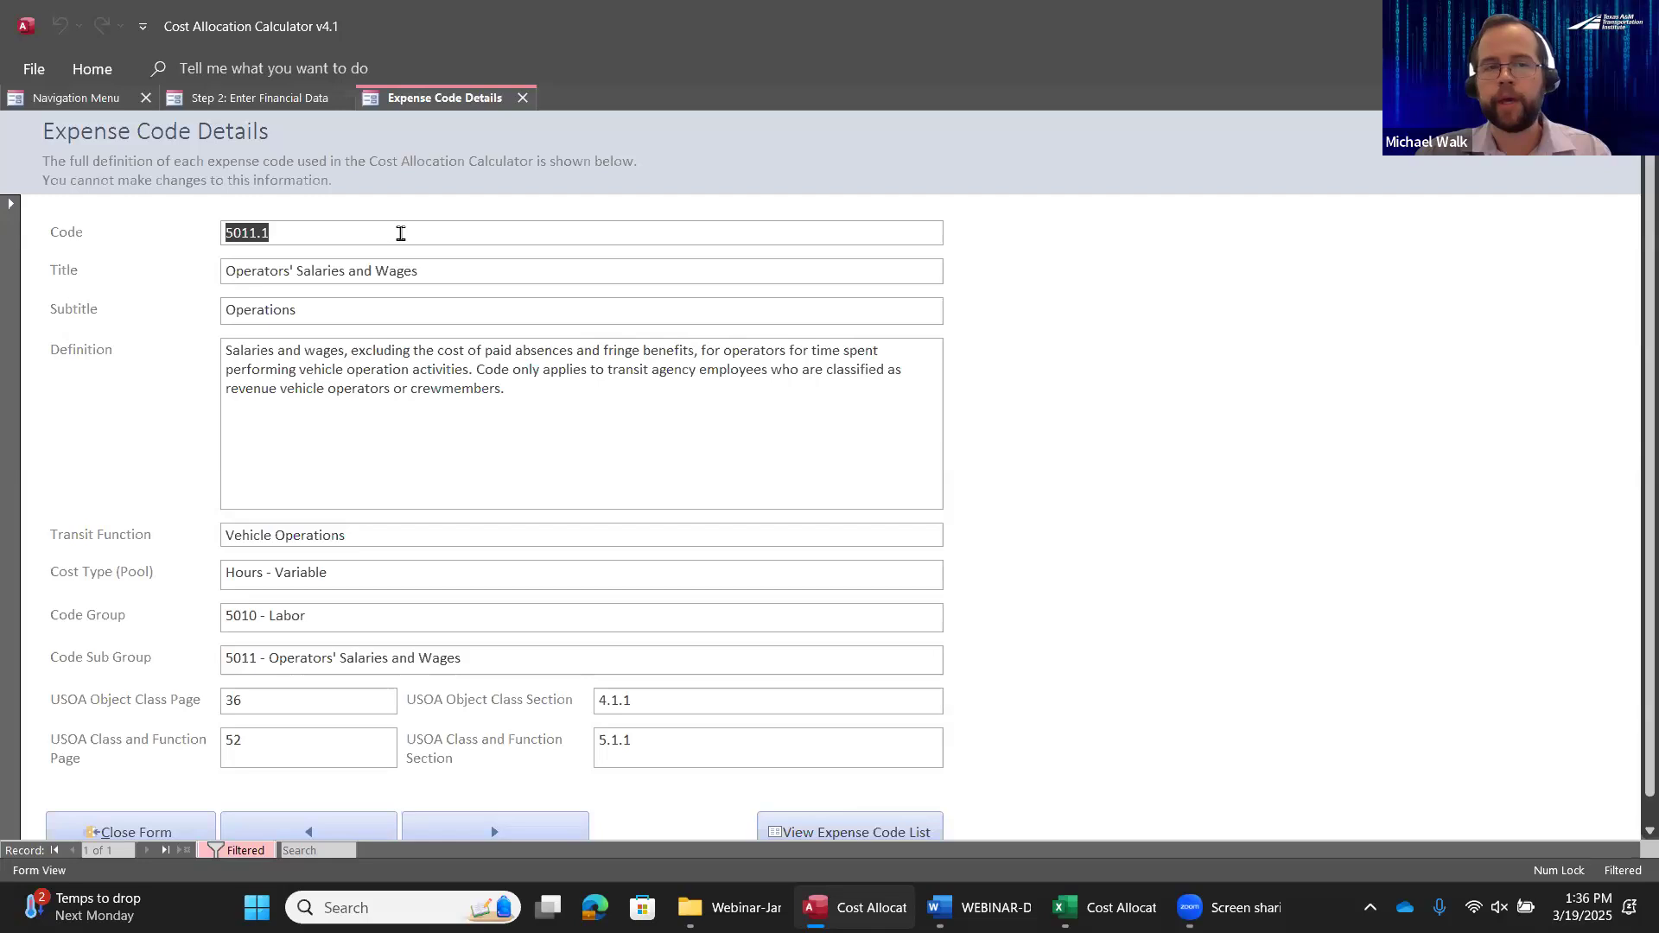
left_click(315, 352)
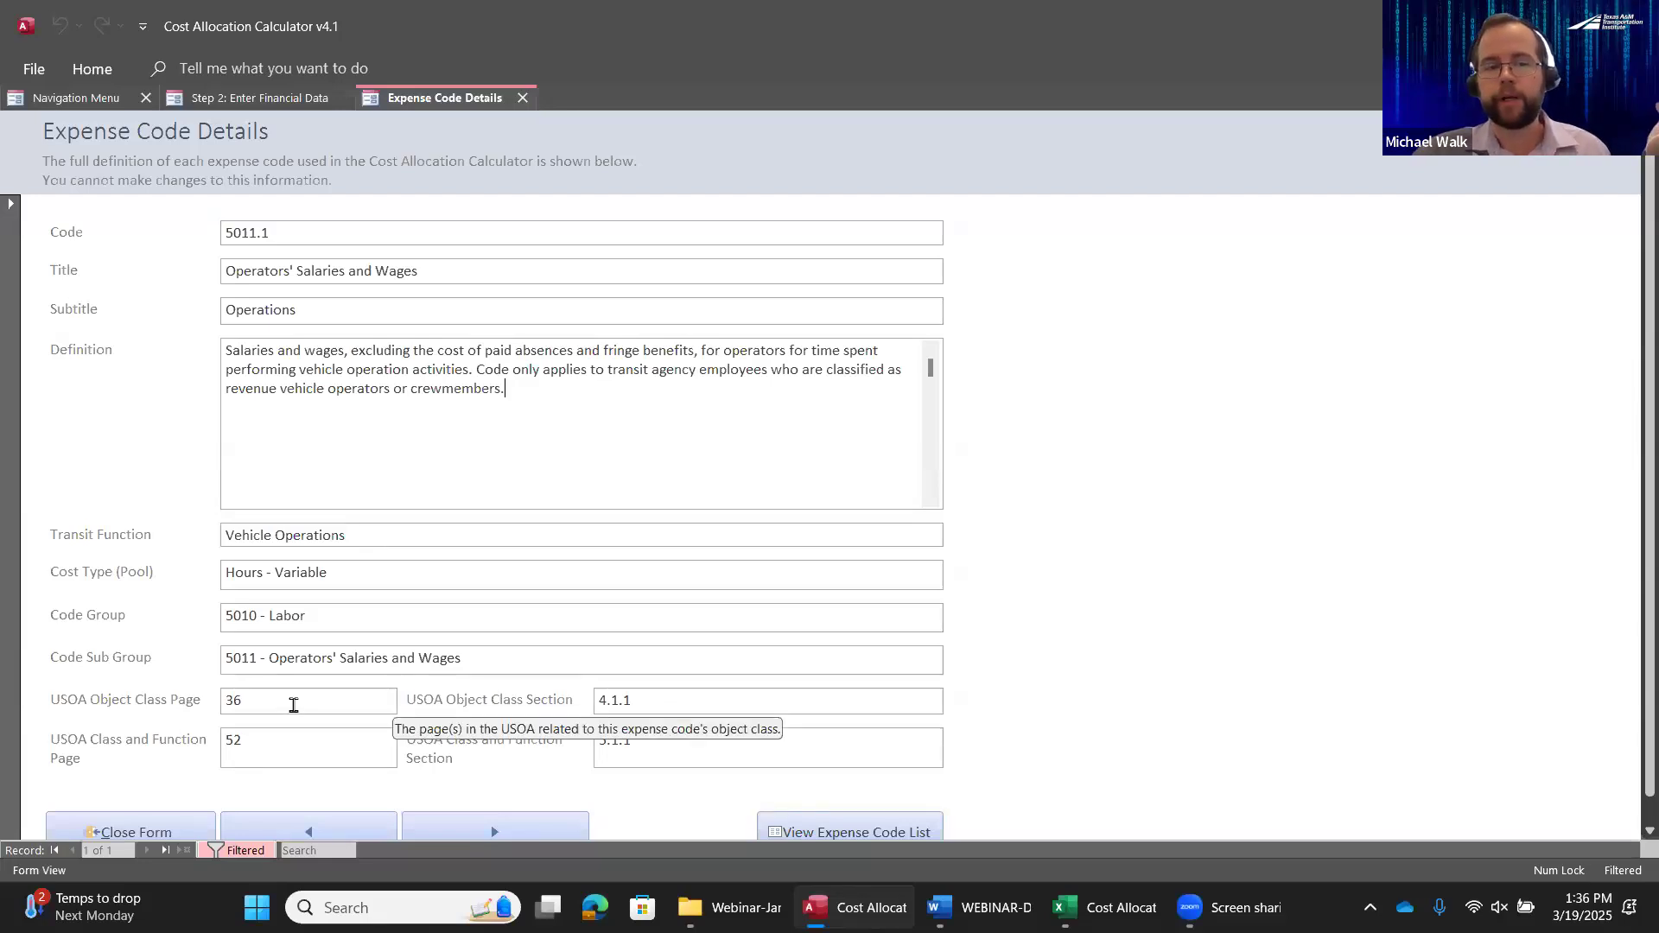
left_click(293, 705)
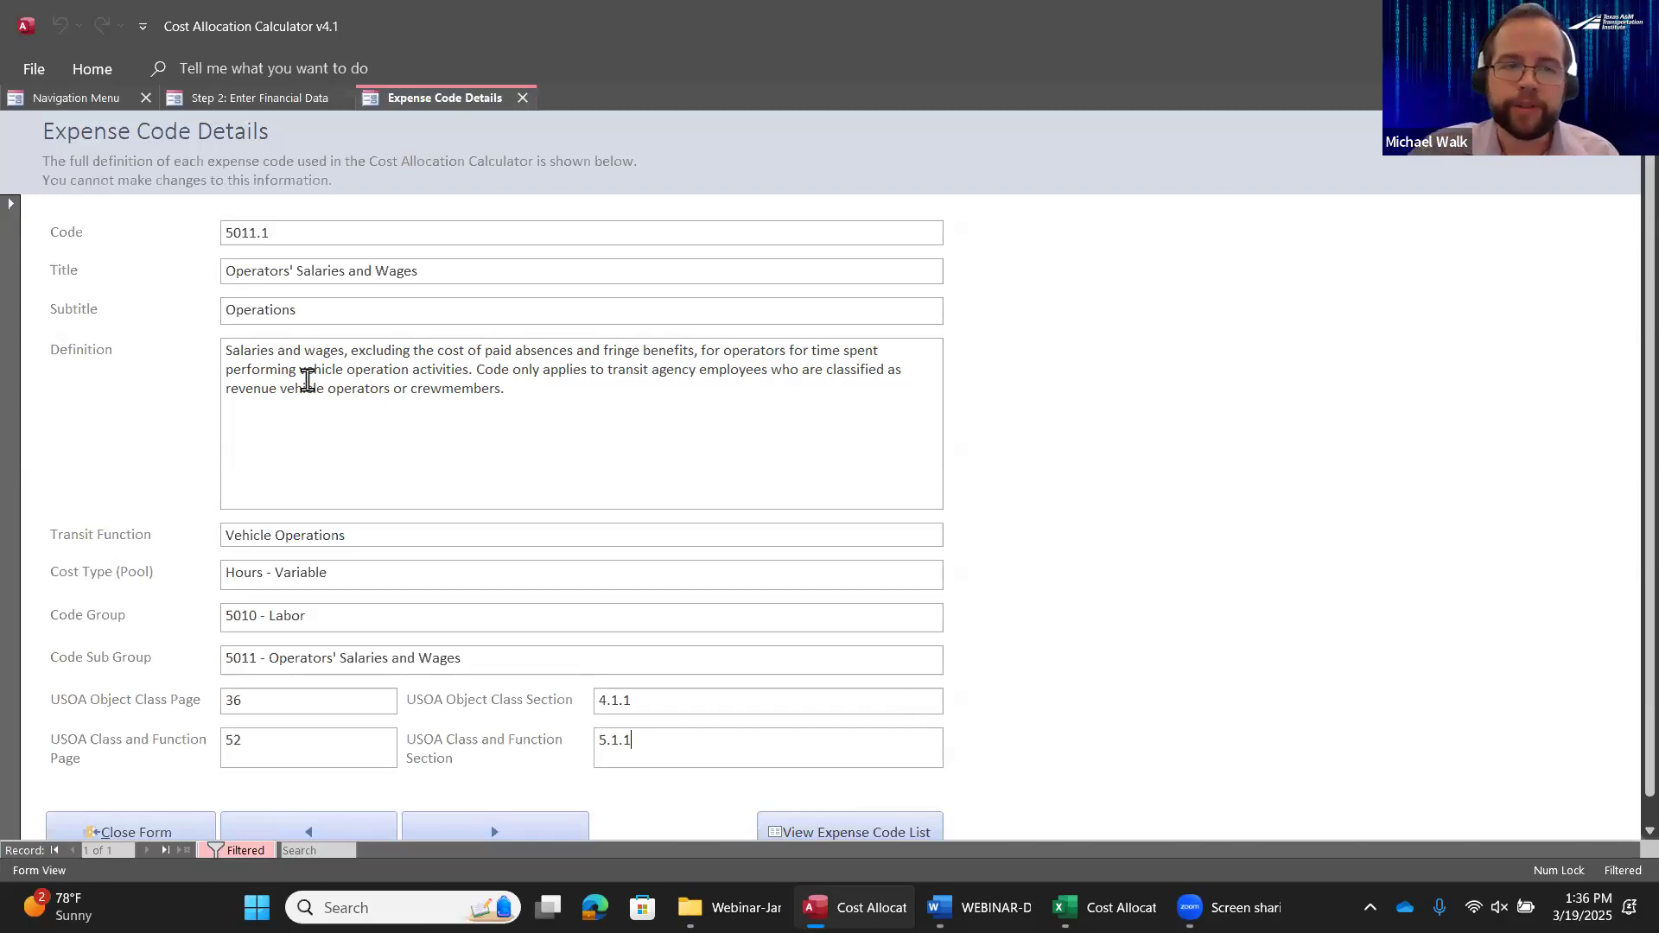
left_click_drag(714, 351, 843, 352)
mouse_move(474, 353)
left_mouse_down()
mouse_move(456, 371)
mouse_move(473, 371)
left_mouse_up()
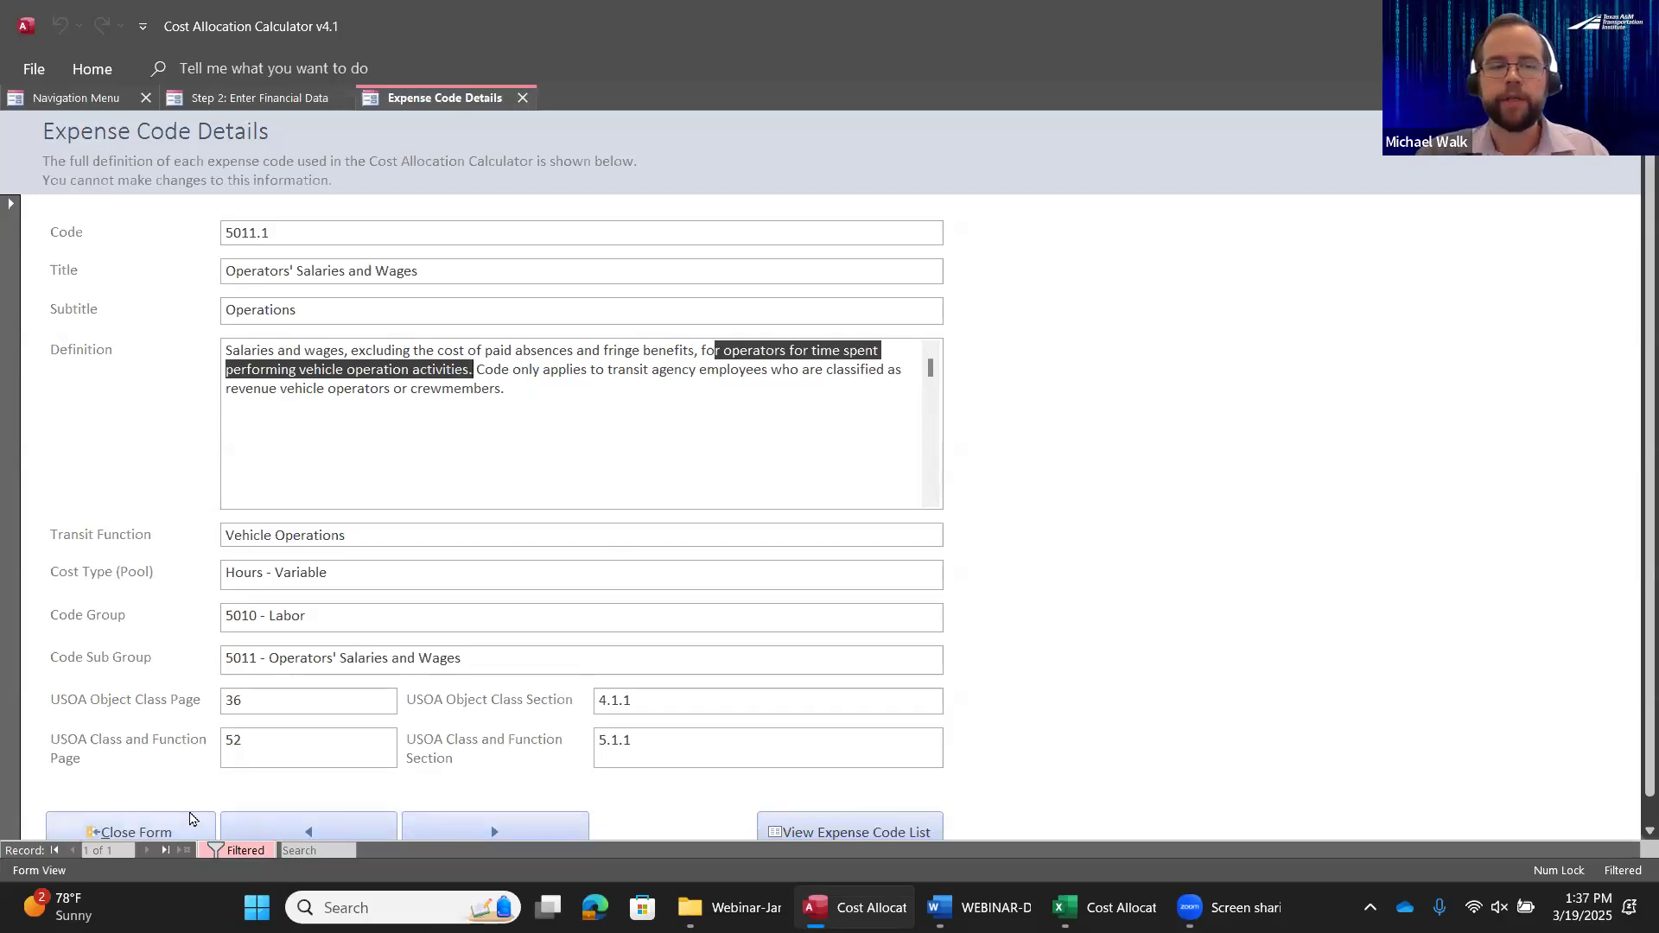
left_click(191, 823)
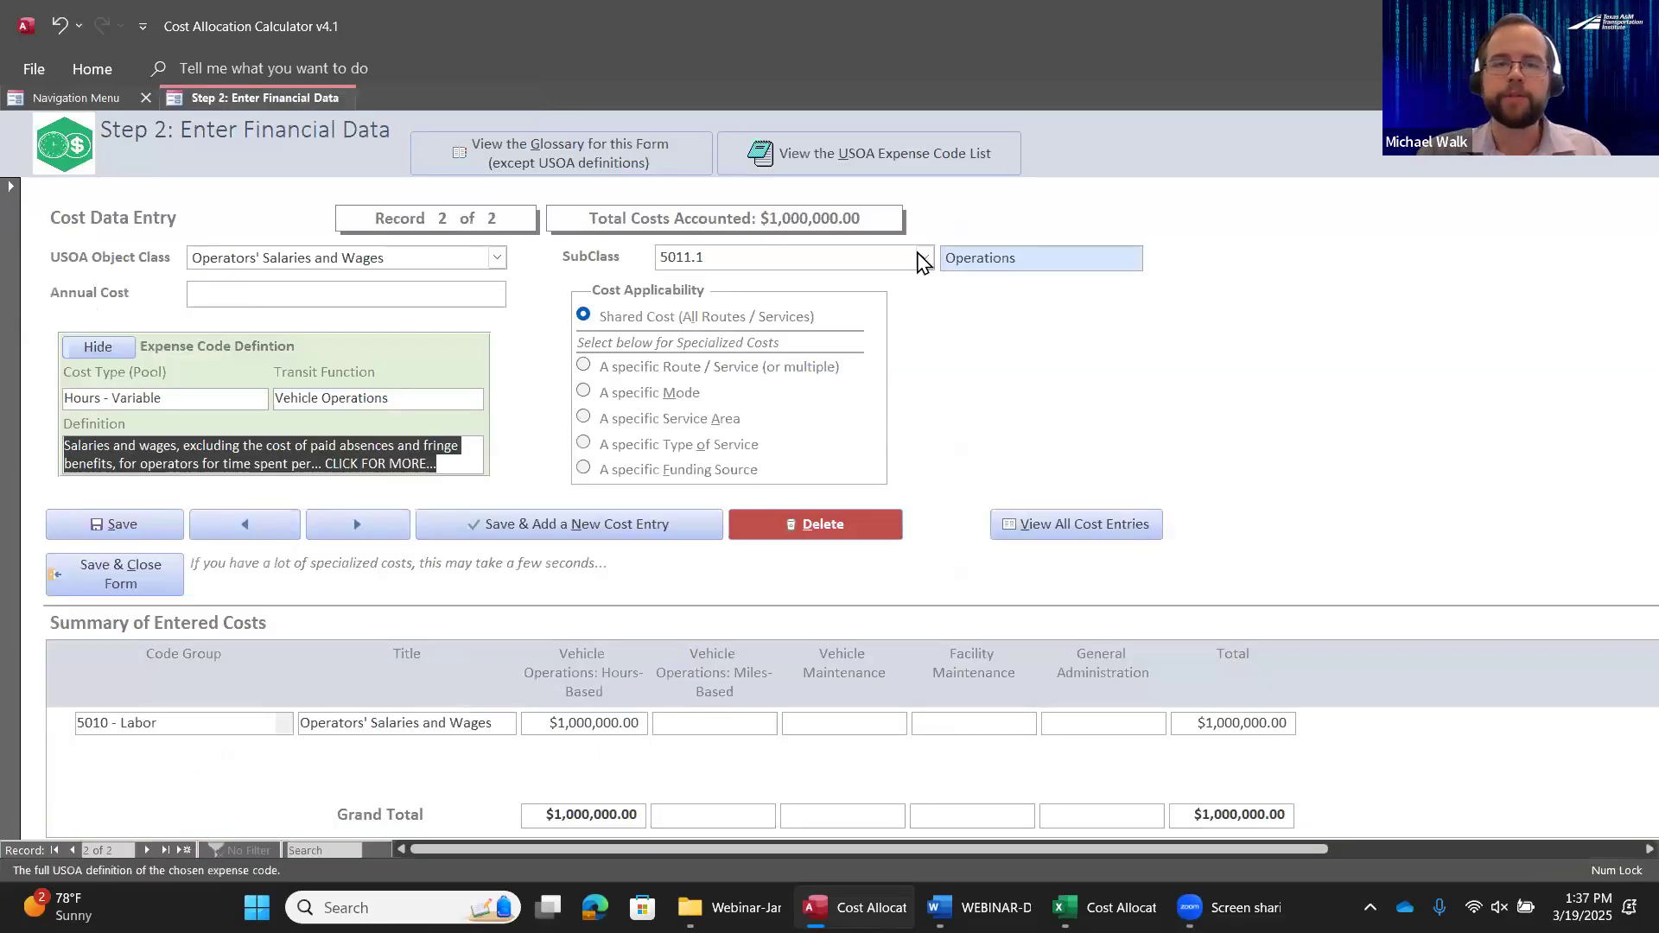
Change the cost entry's subclass to 5011.4 Vehicle Maintenance and review that expense code's full definition
left_click(925, 259)
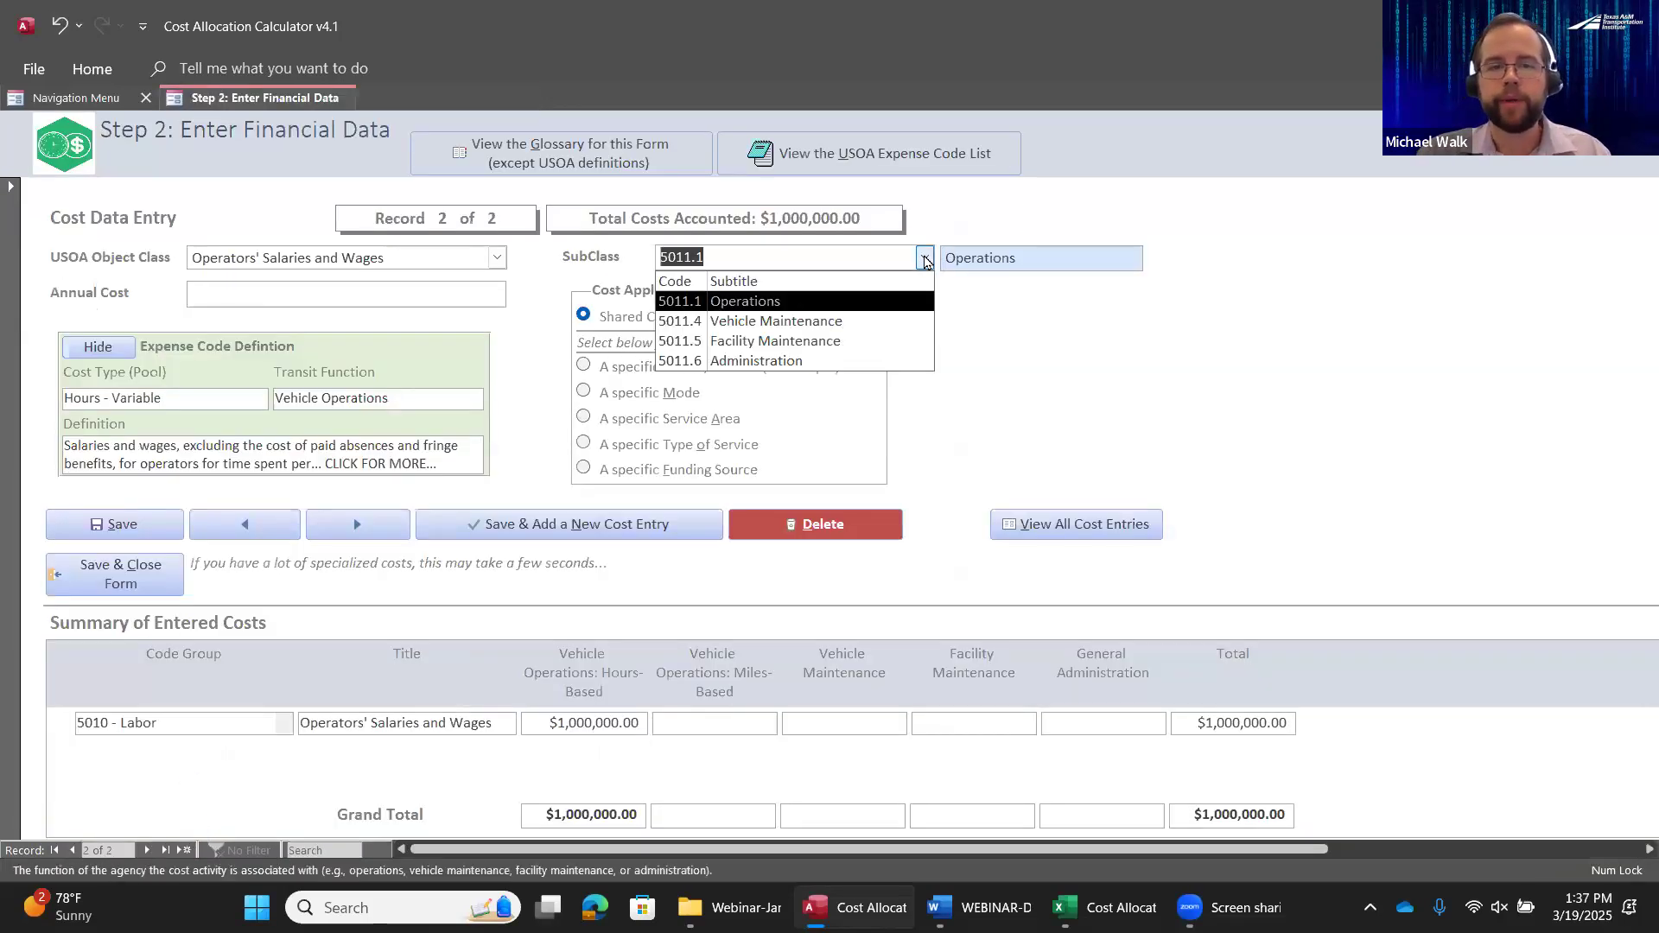
left_click(821, 321)
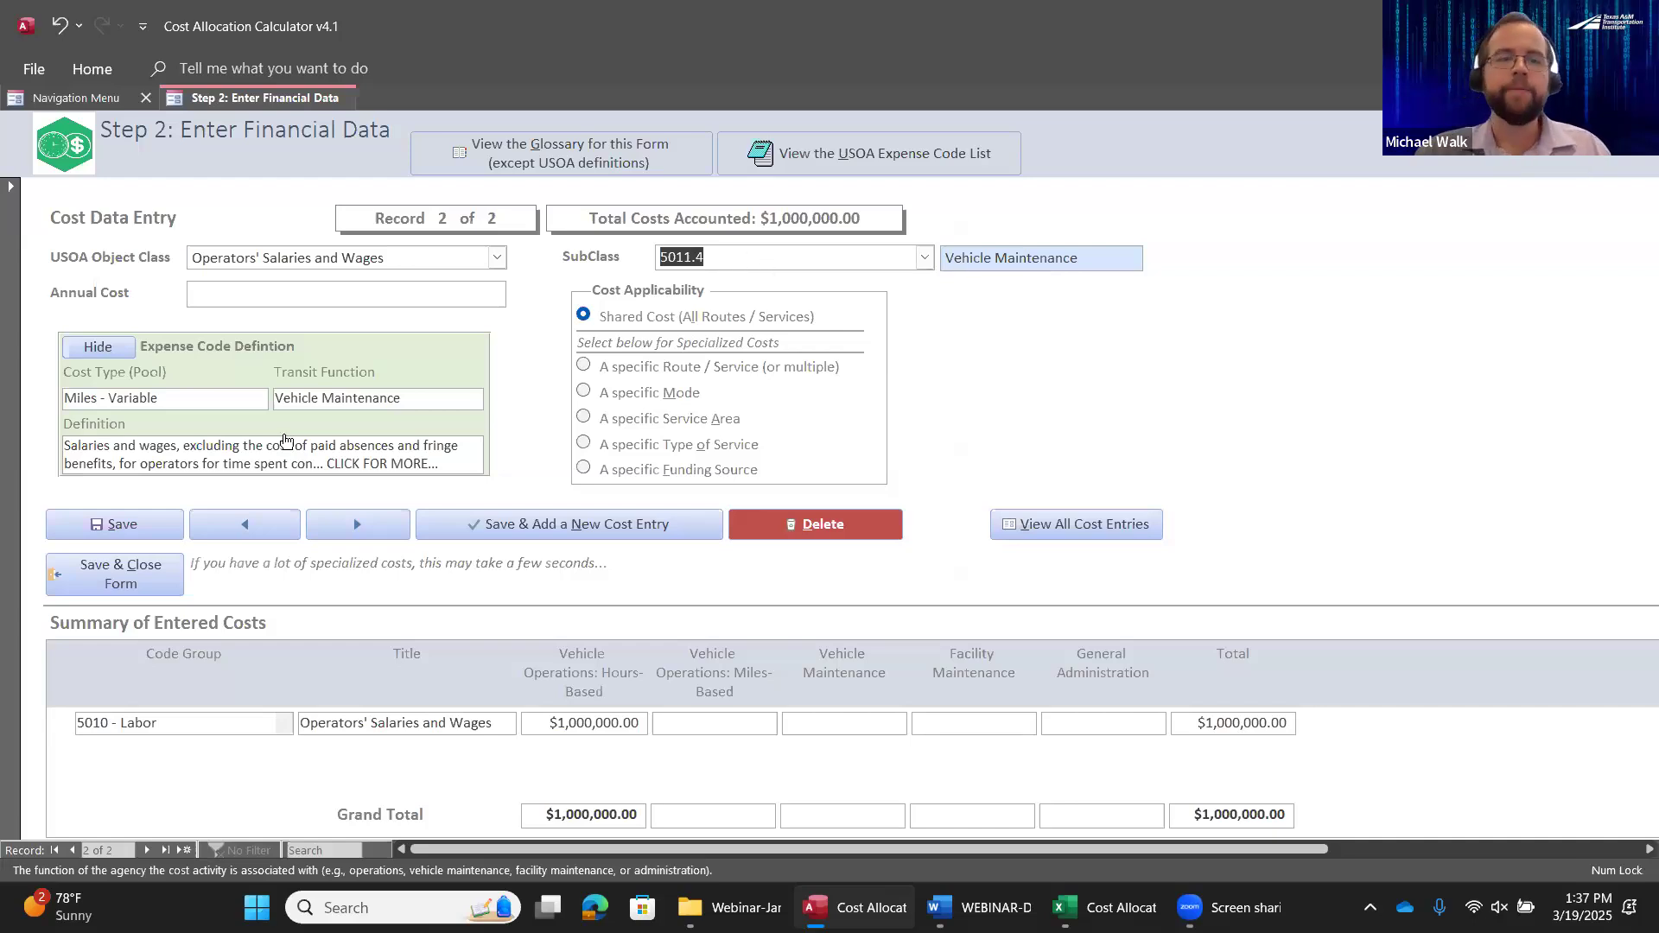
left_click(375, 462)
left_click_drag(703, 351, 278, 389)
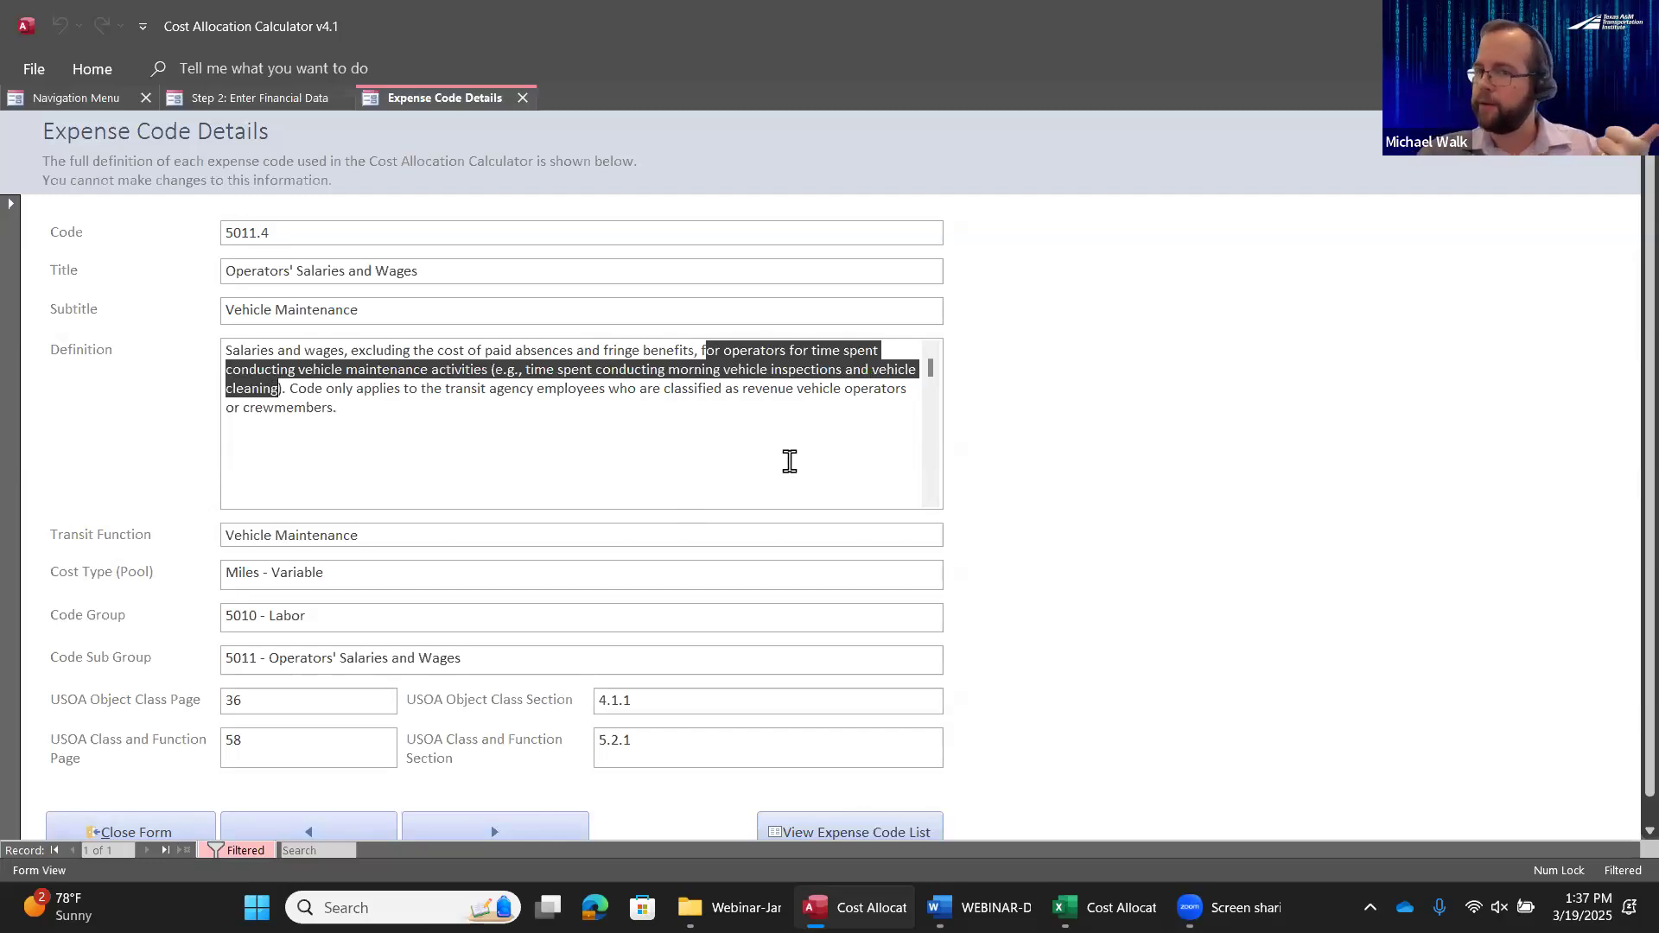
left_click(138, 832)
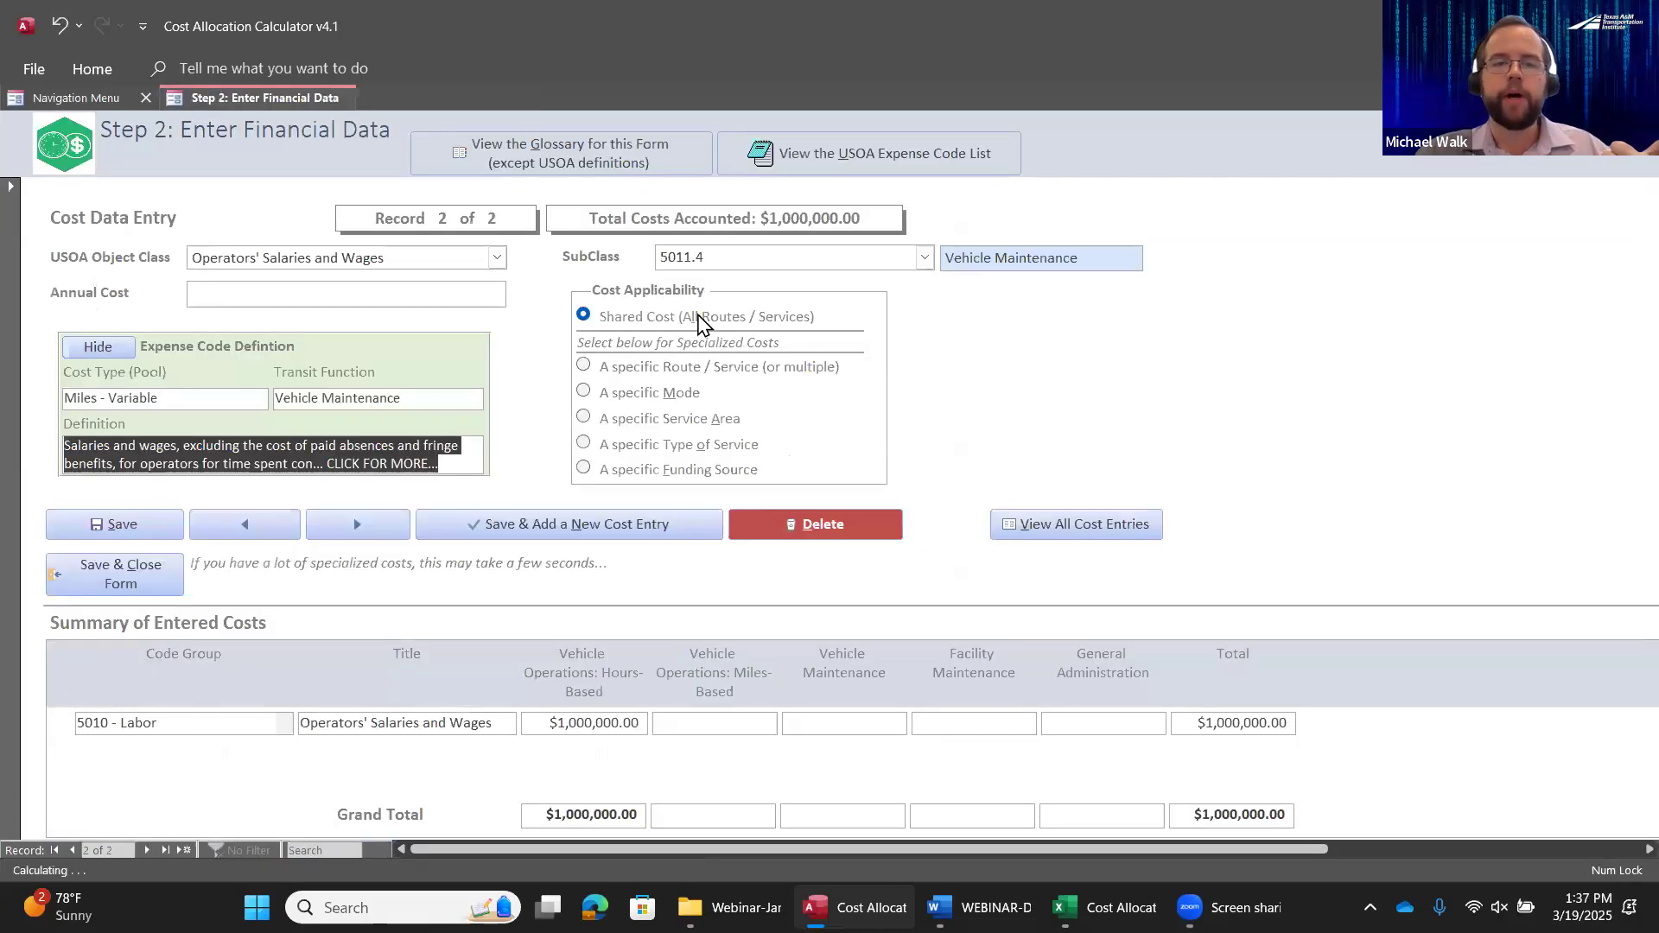
Set the annual cost of the operators' vehicle maintenance wages entry to $100,000
left_click(383, 297)
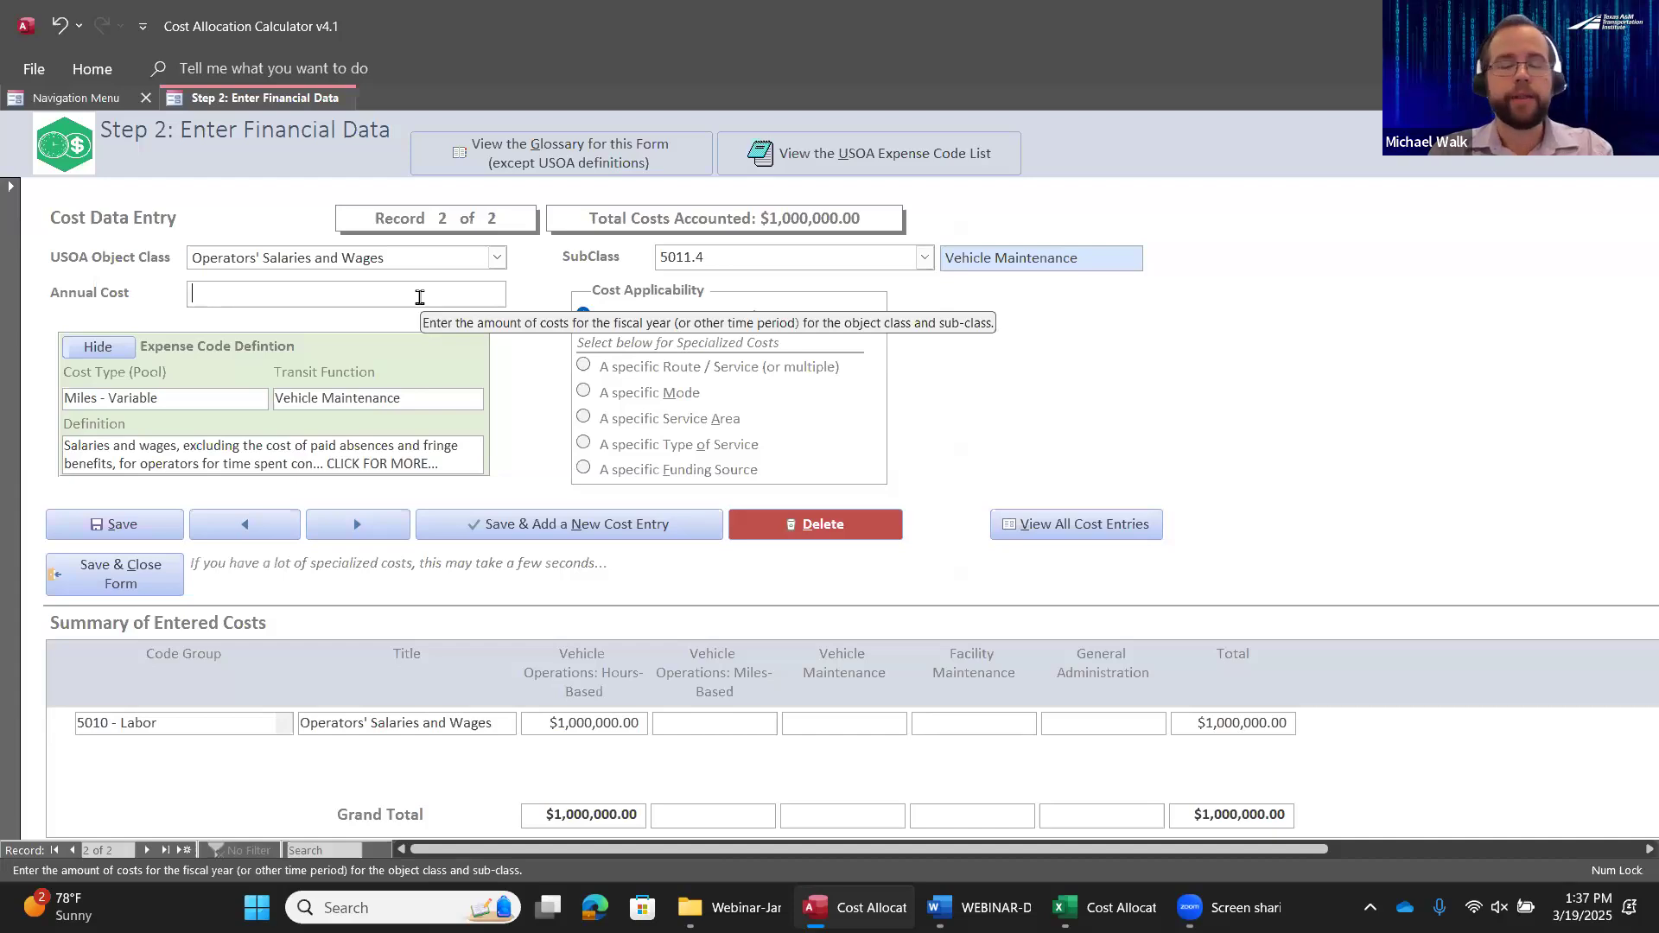
type("10")
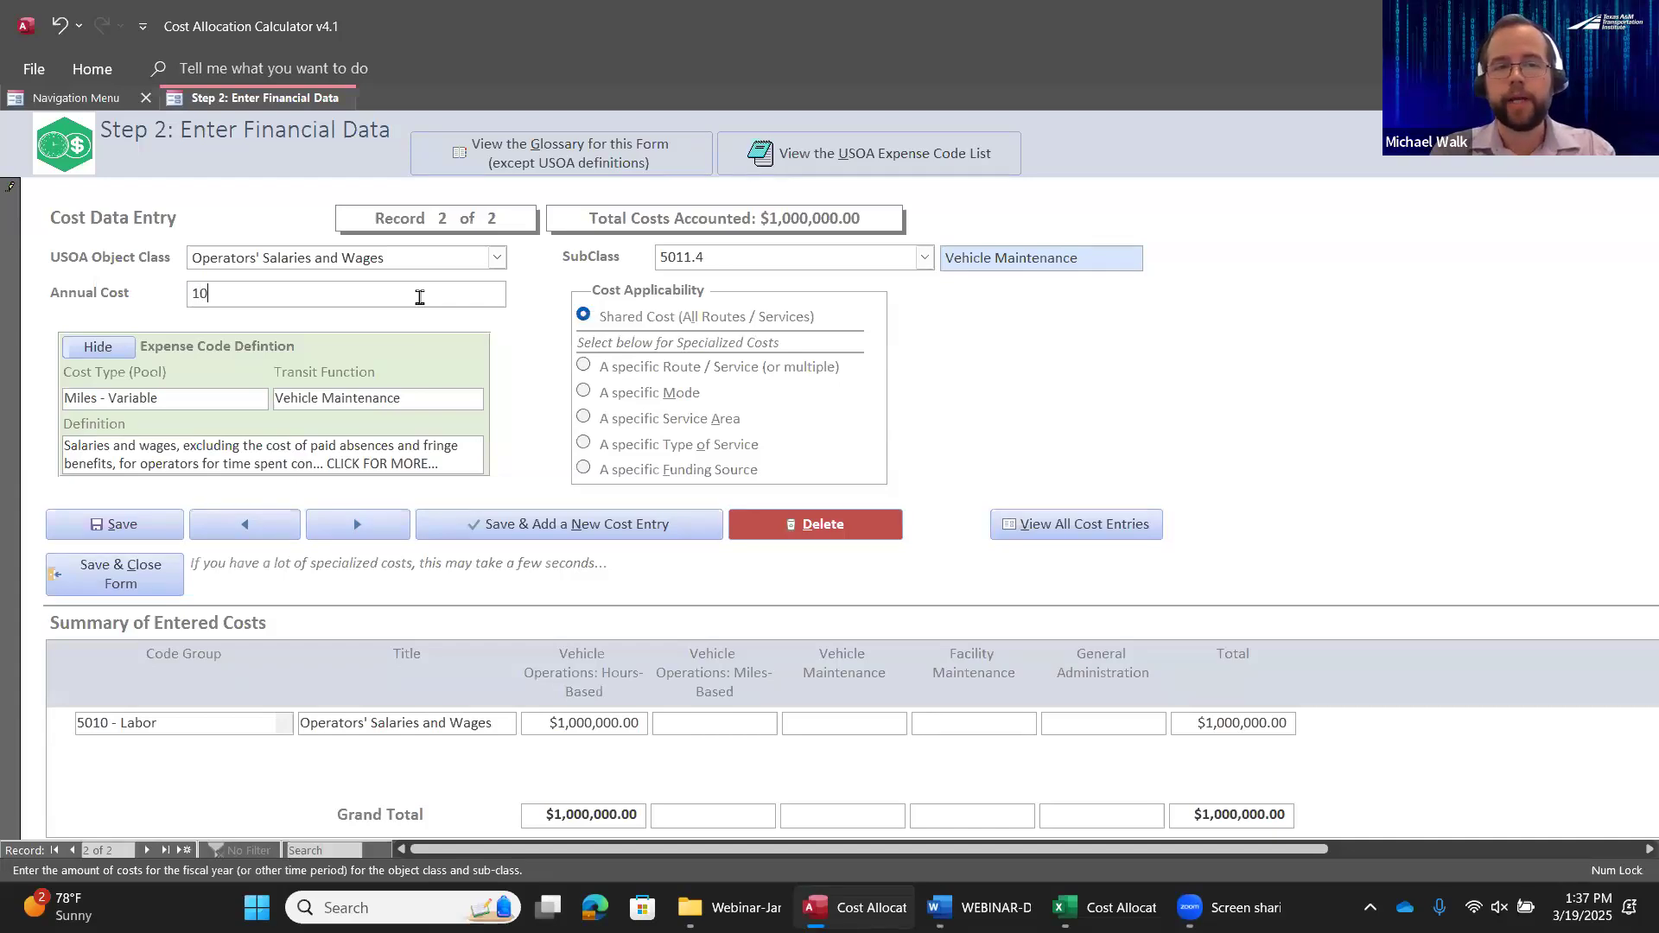
type("0,000")
key("Tab")
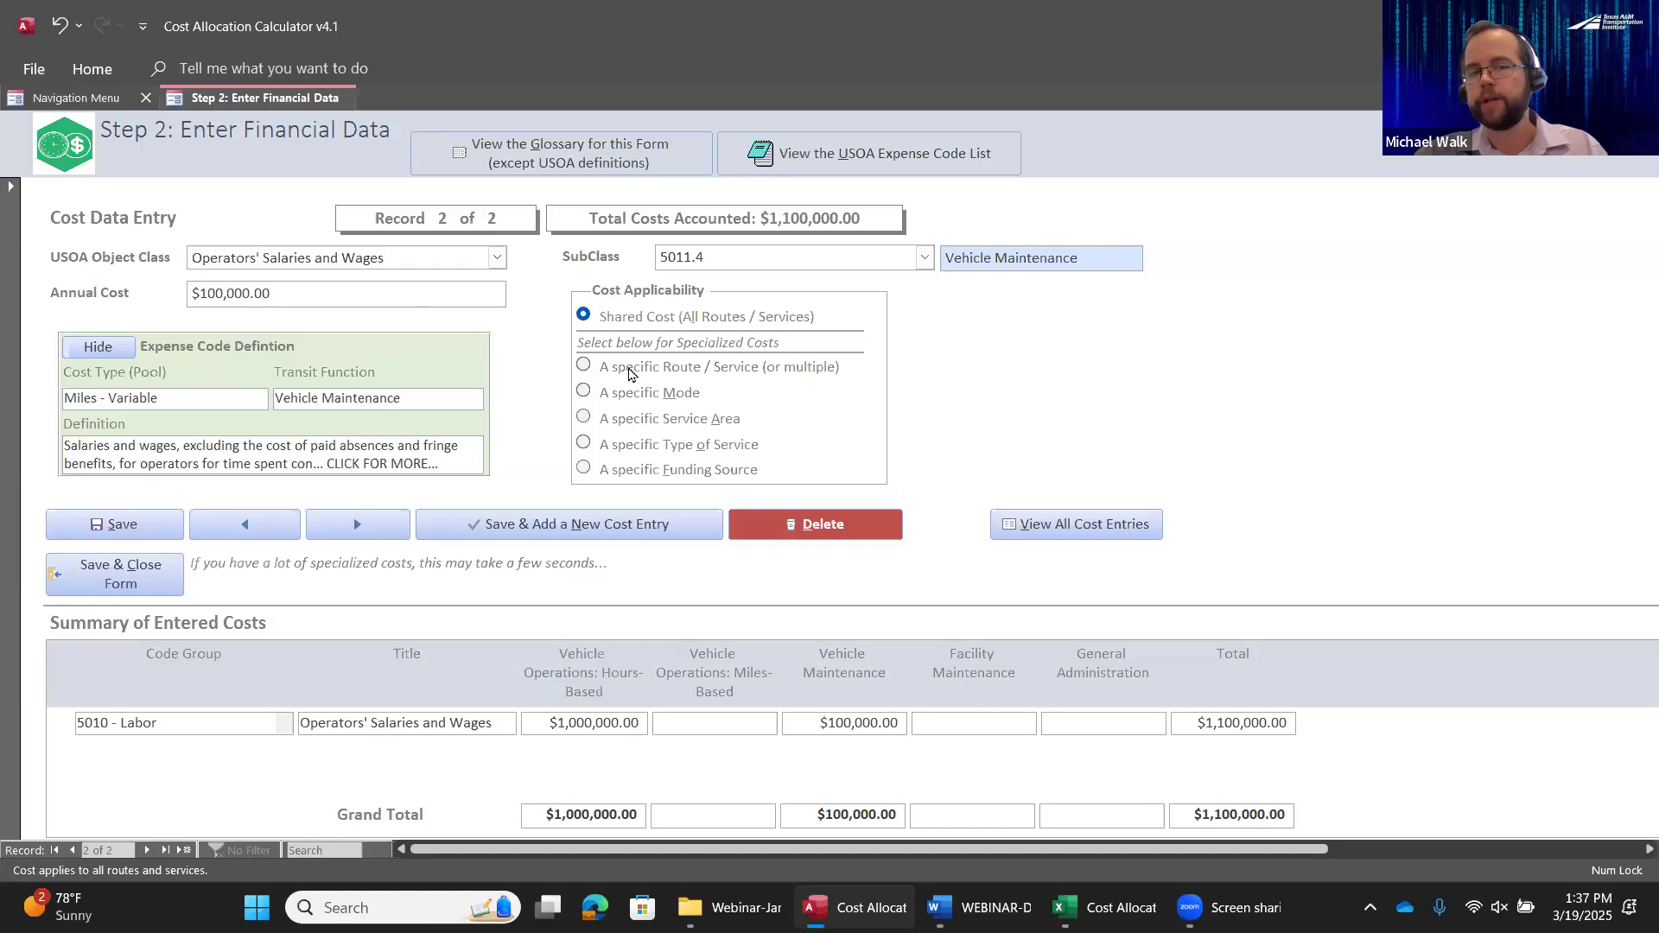
Go through the specialized cost applicability options, viewing the type of service and funding source choices, and return to Shared Cost
left_click(584, 370)
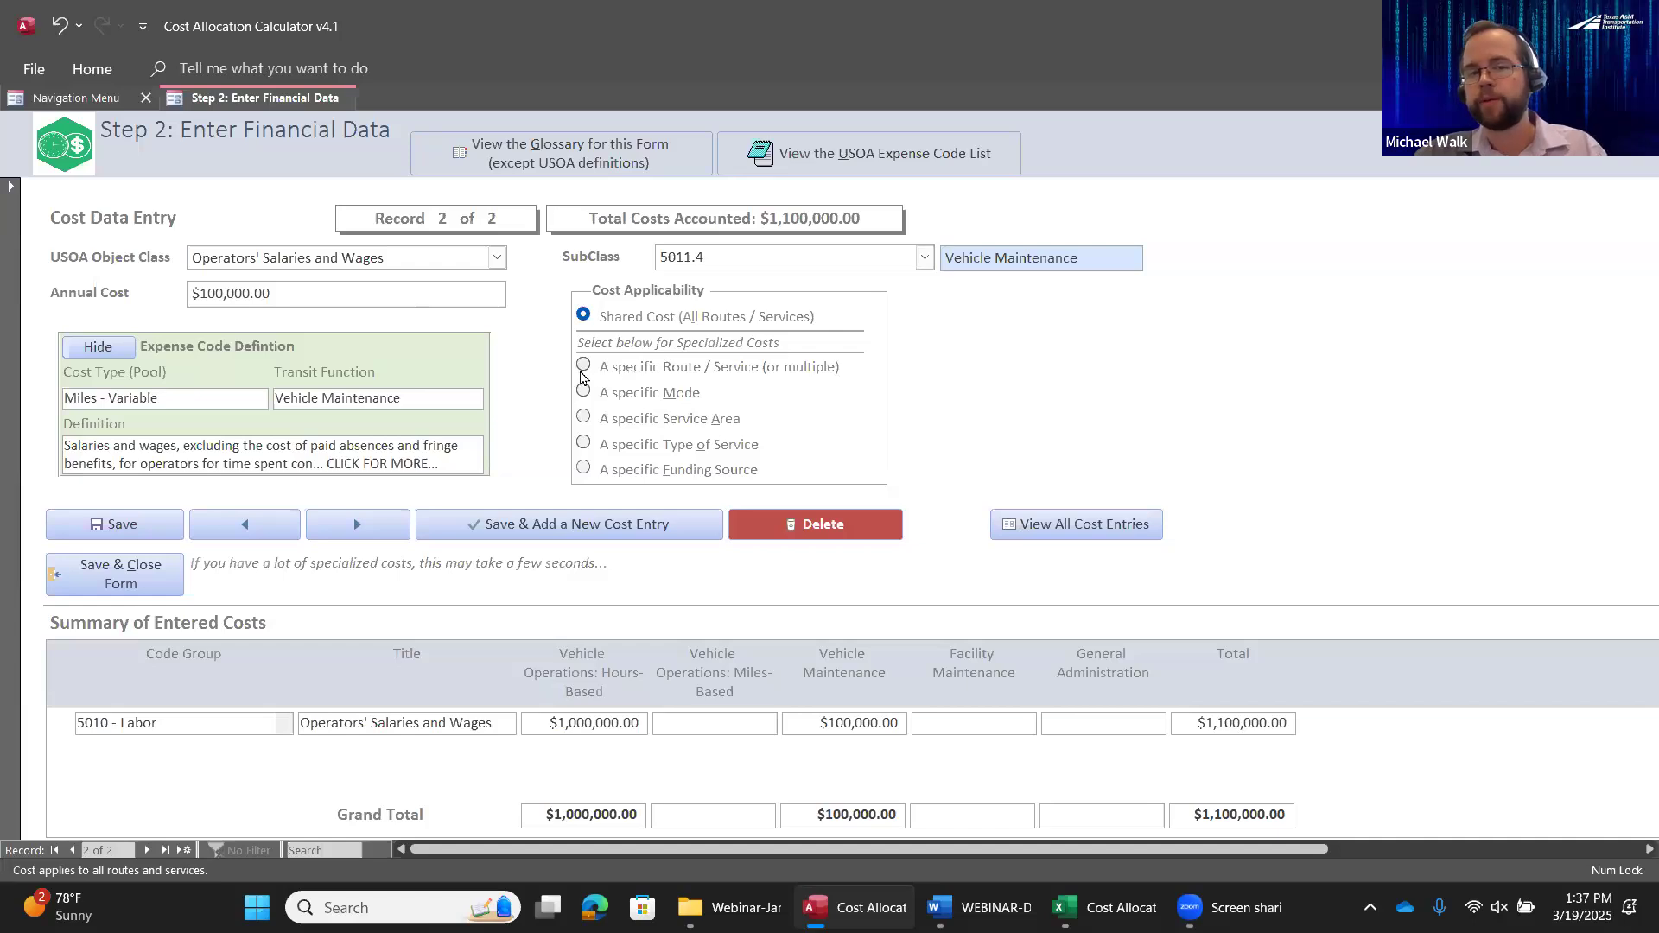
left_click(586, 394)
left_click(584, 420)
left_click(584, 445)
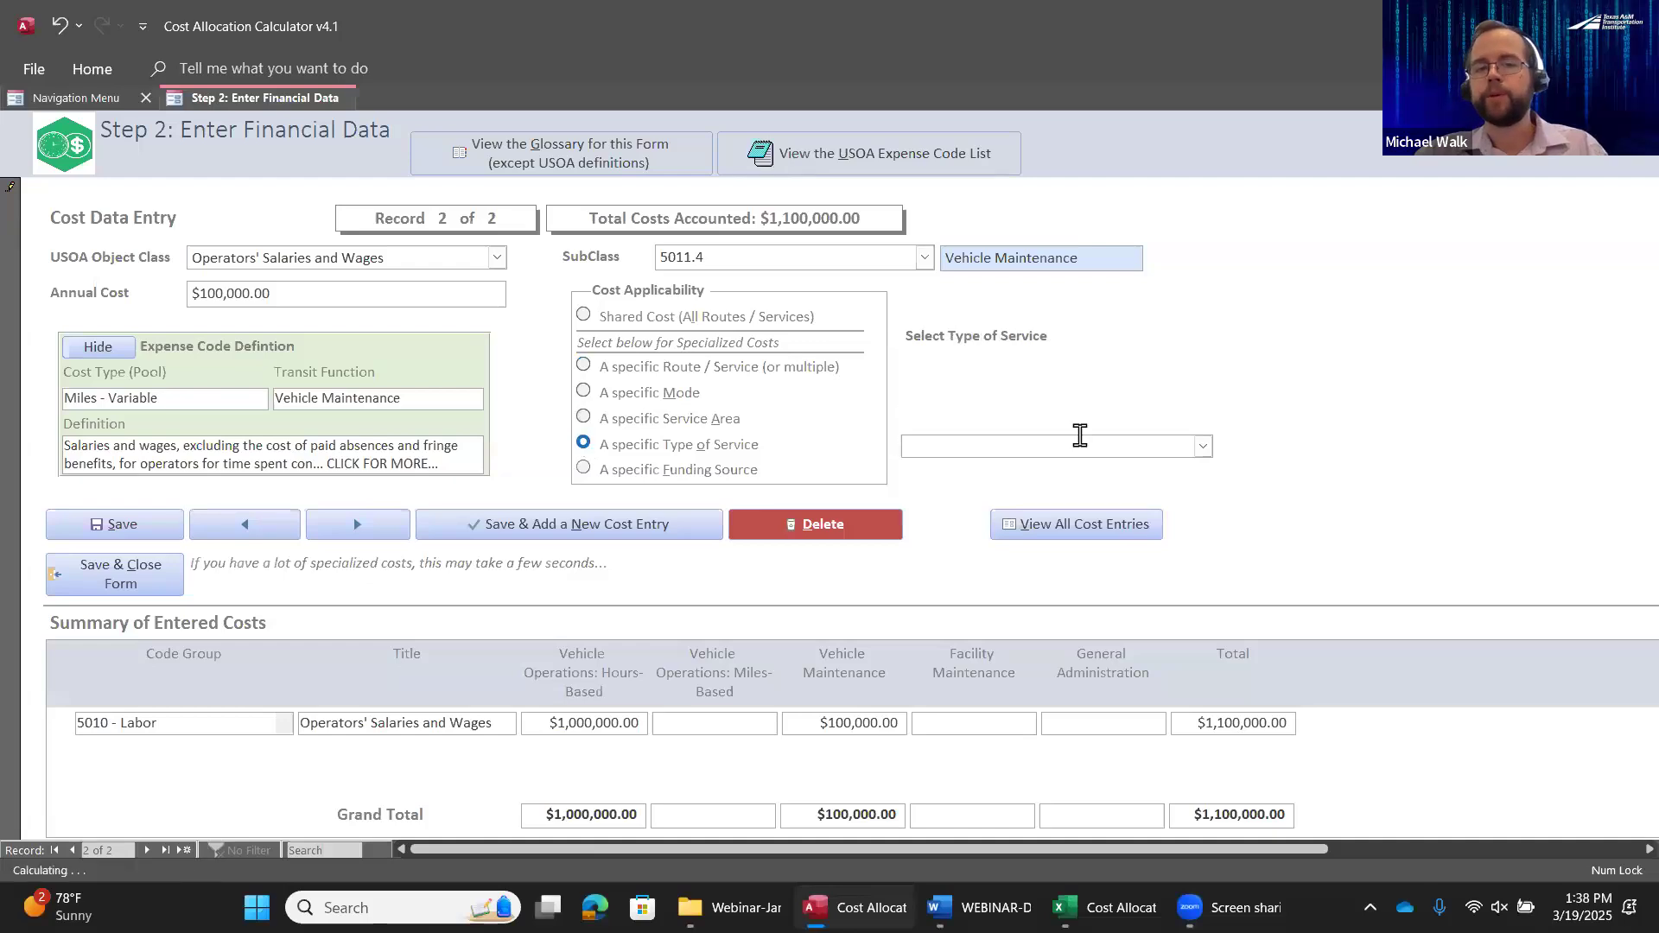
left_click(1202, 446)
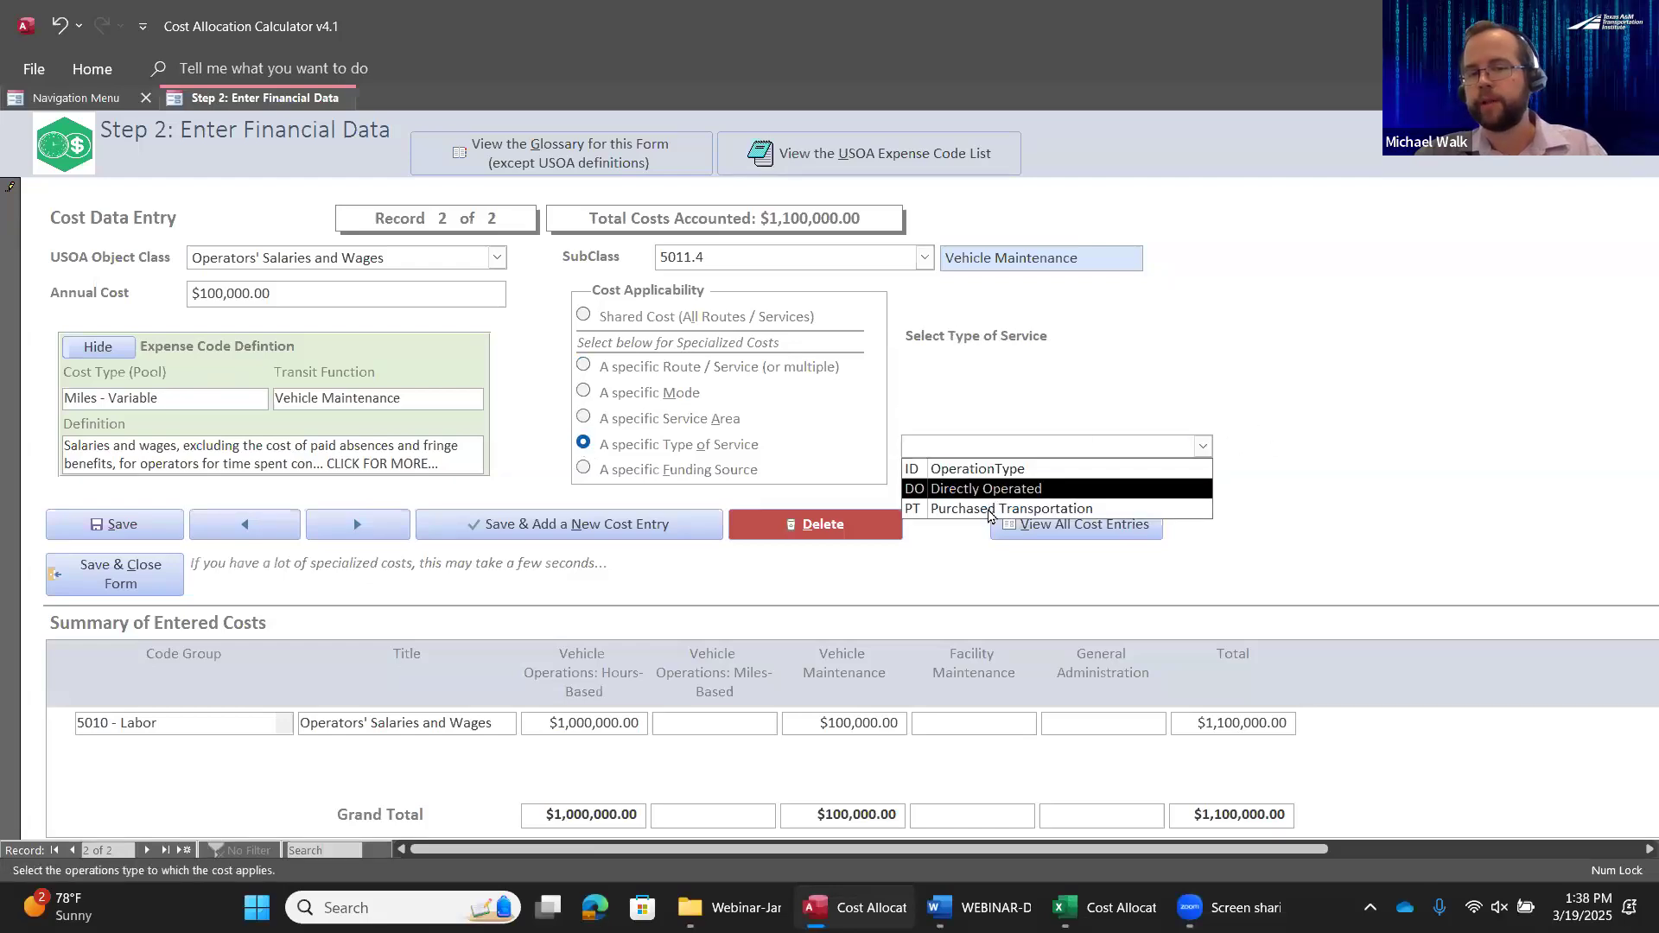
left_click(583, 469)
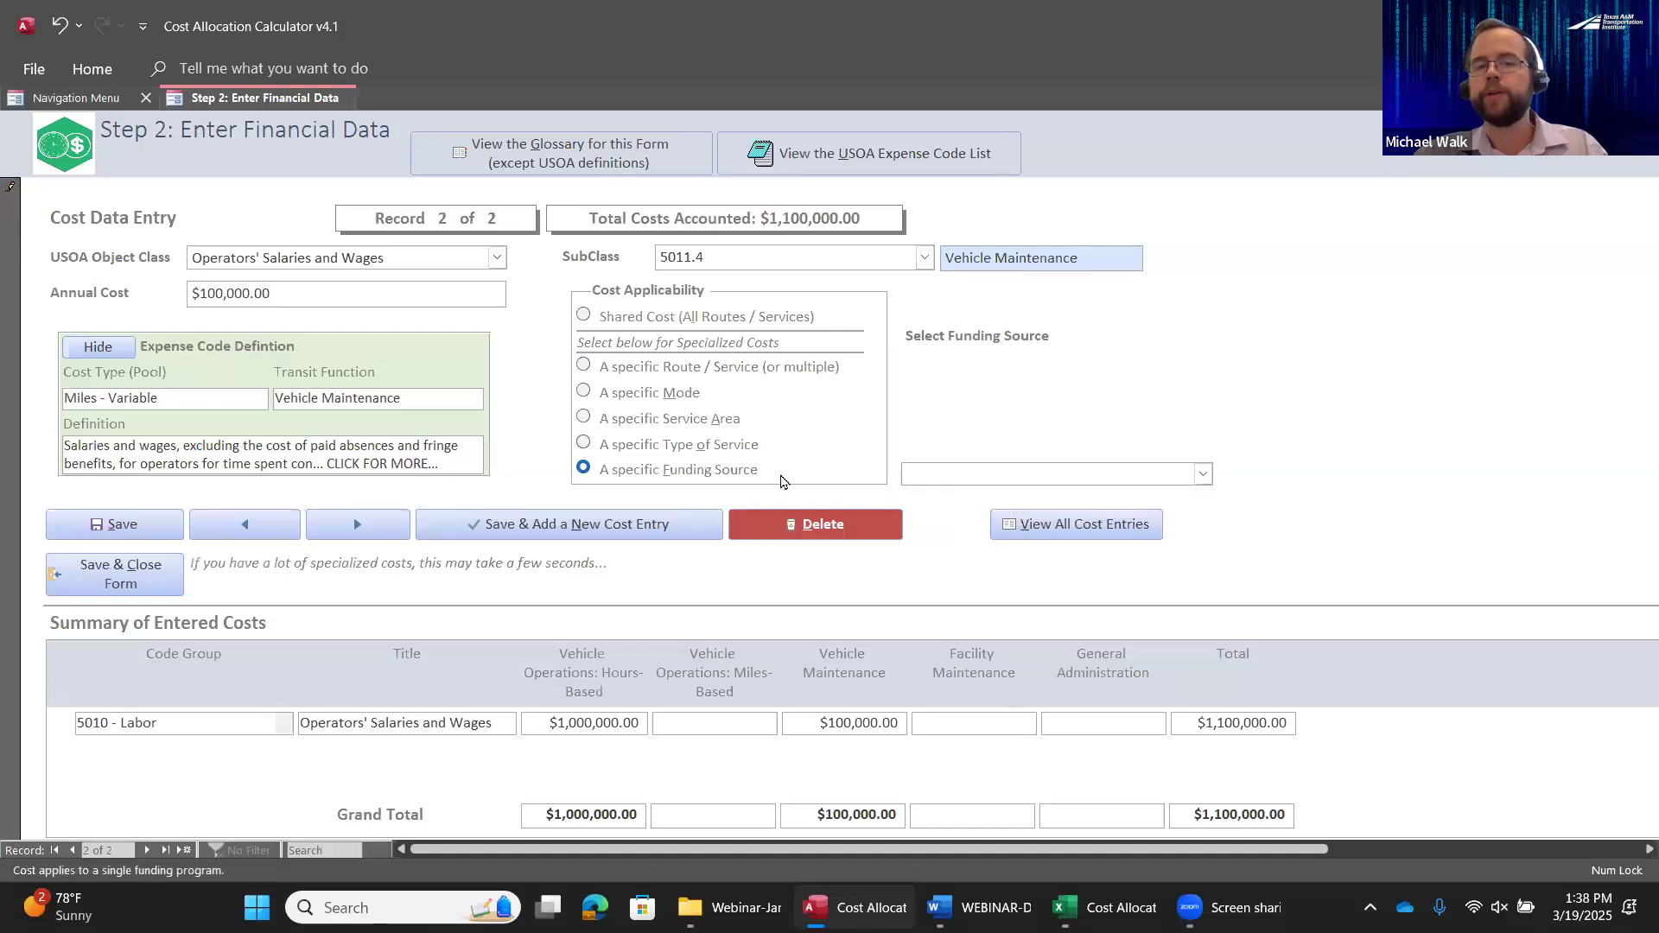
left_click(1203, 474)
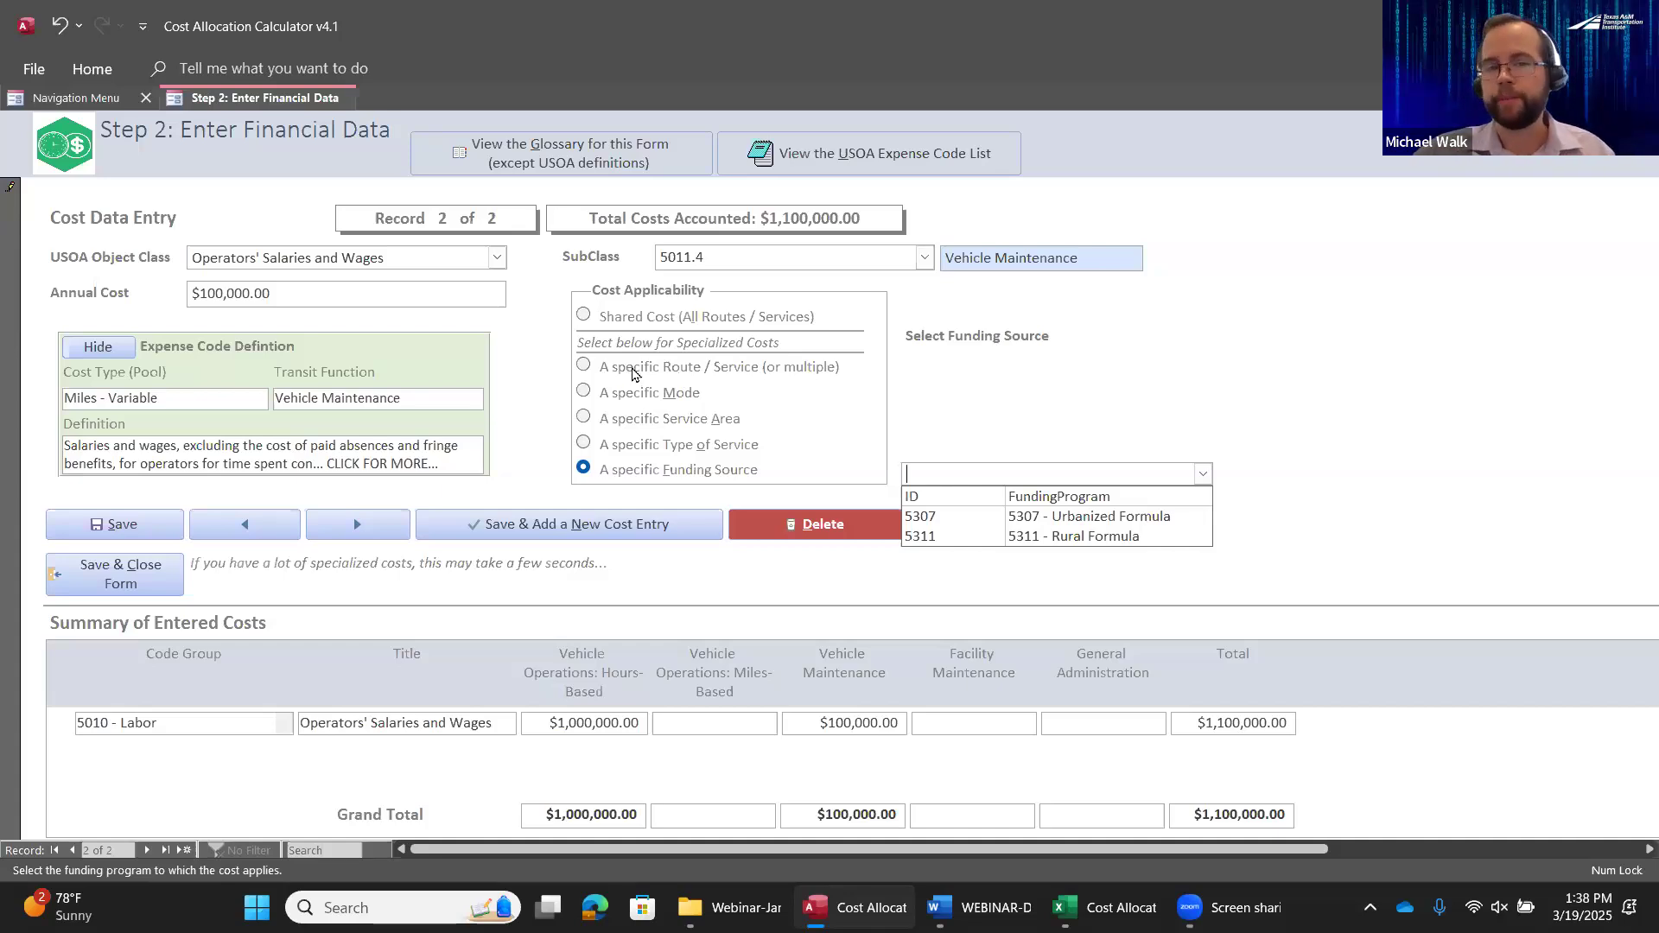
left_click(596, 318)
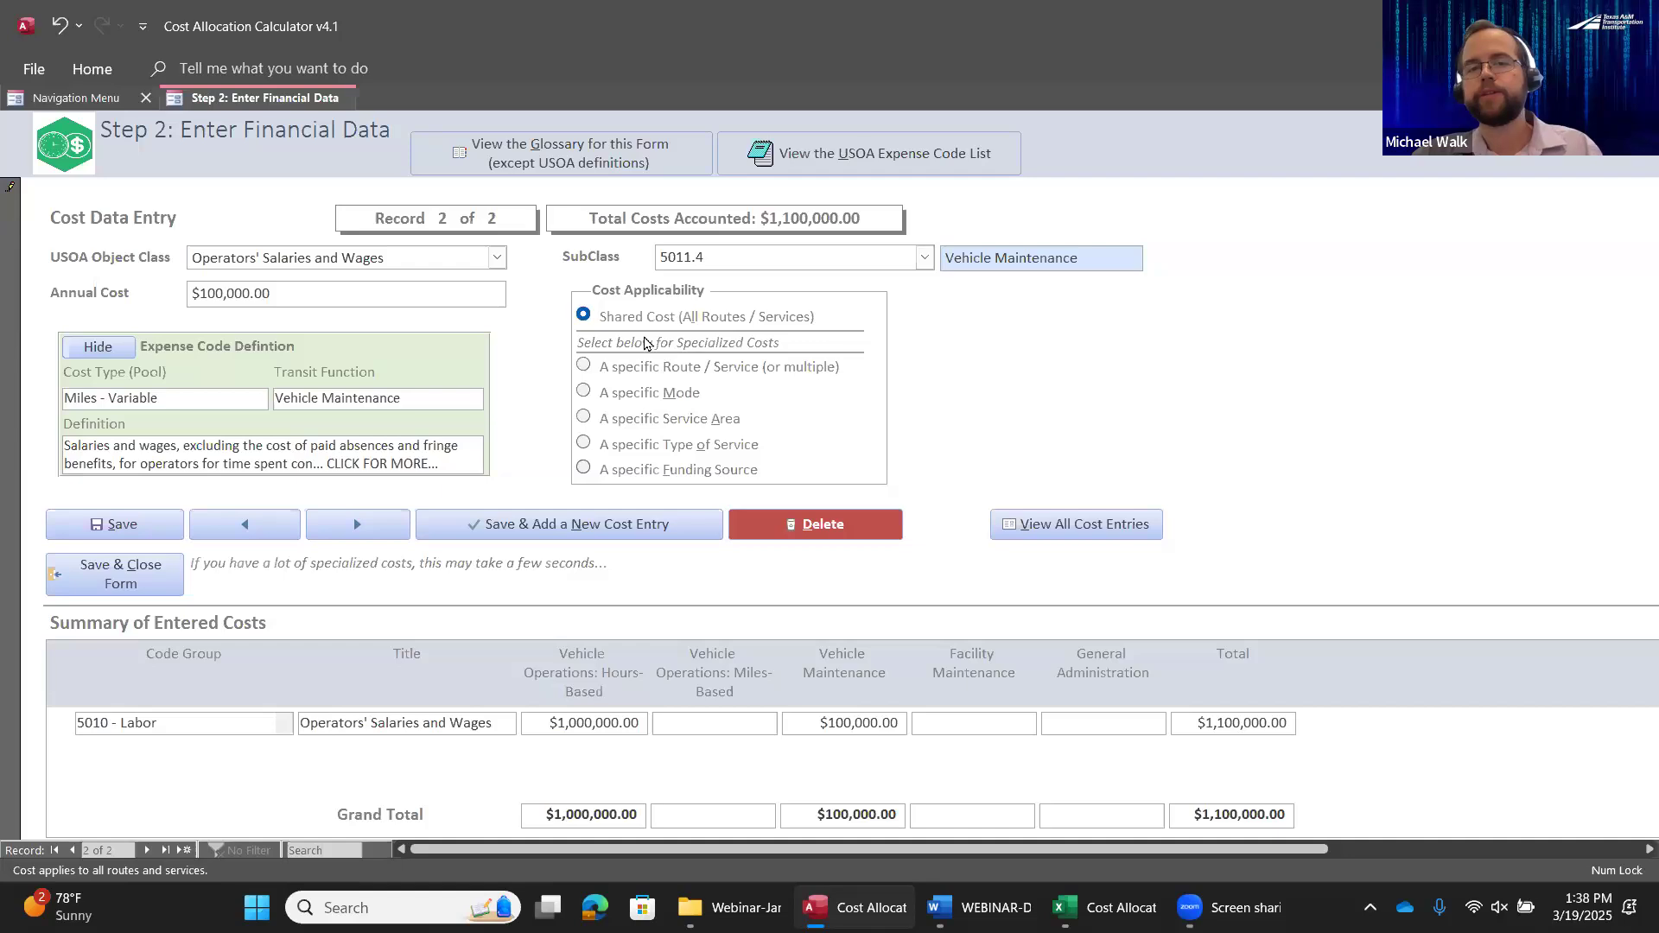
Save the entry and add a new cost entry with the USOA object class Fuel and Lubricants
left_click(621, 526)
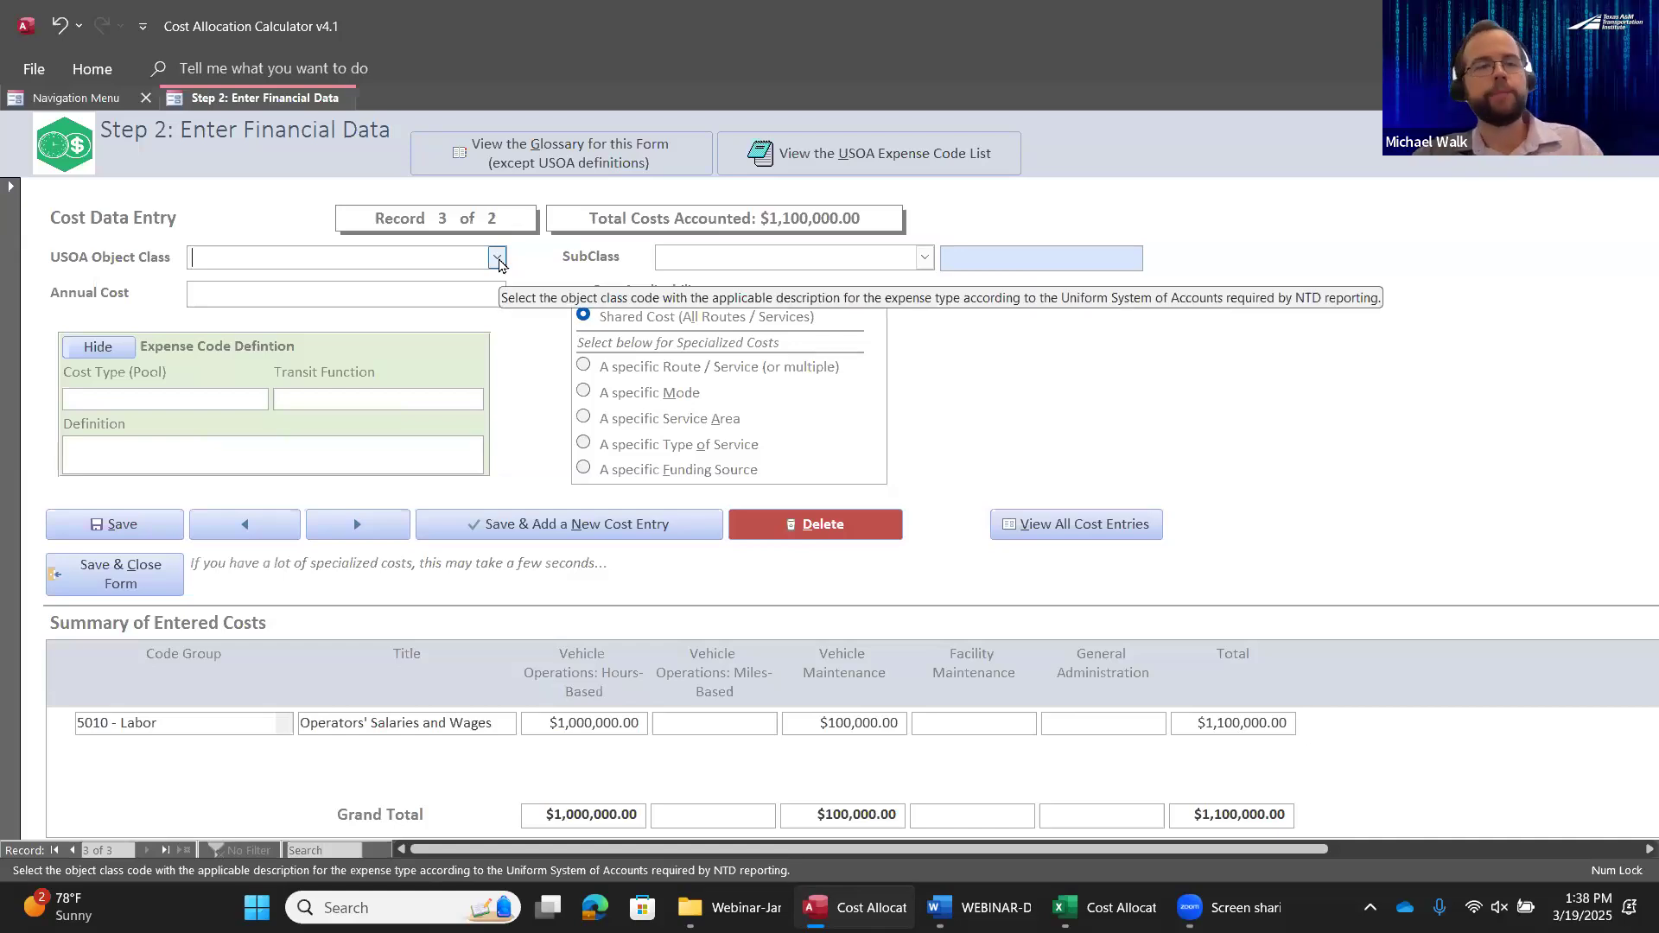
left_click(497, 259)
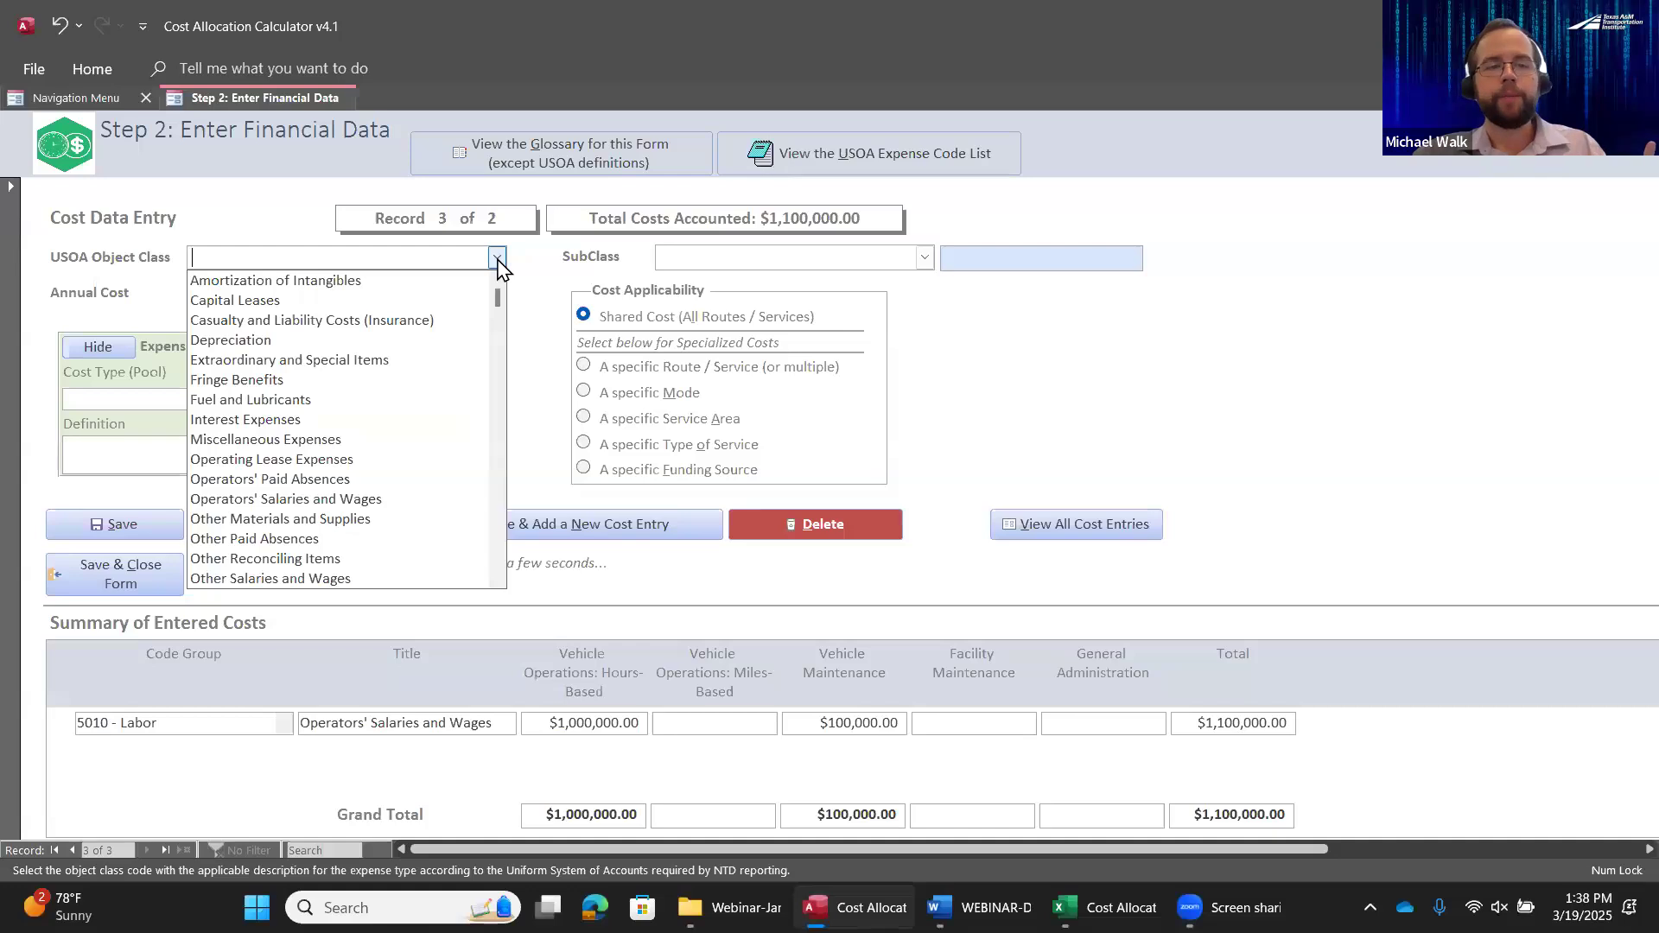
type("fuel and Lubricants")
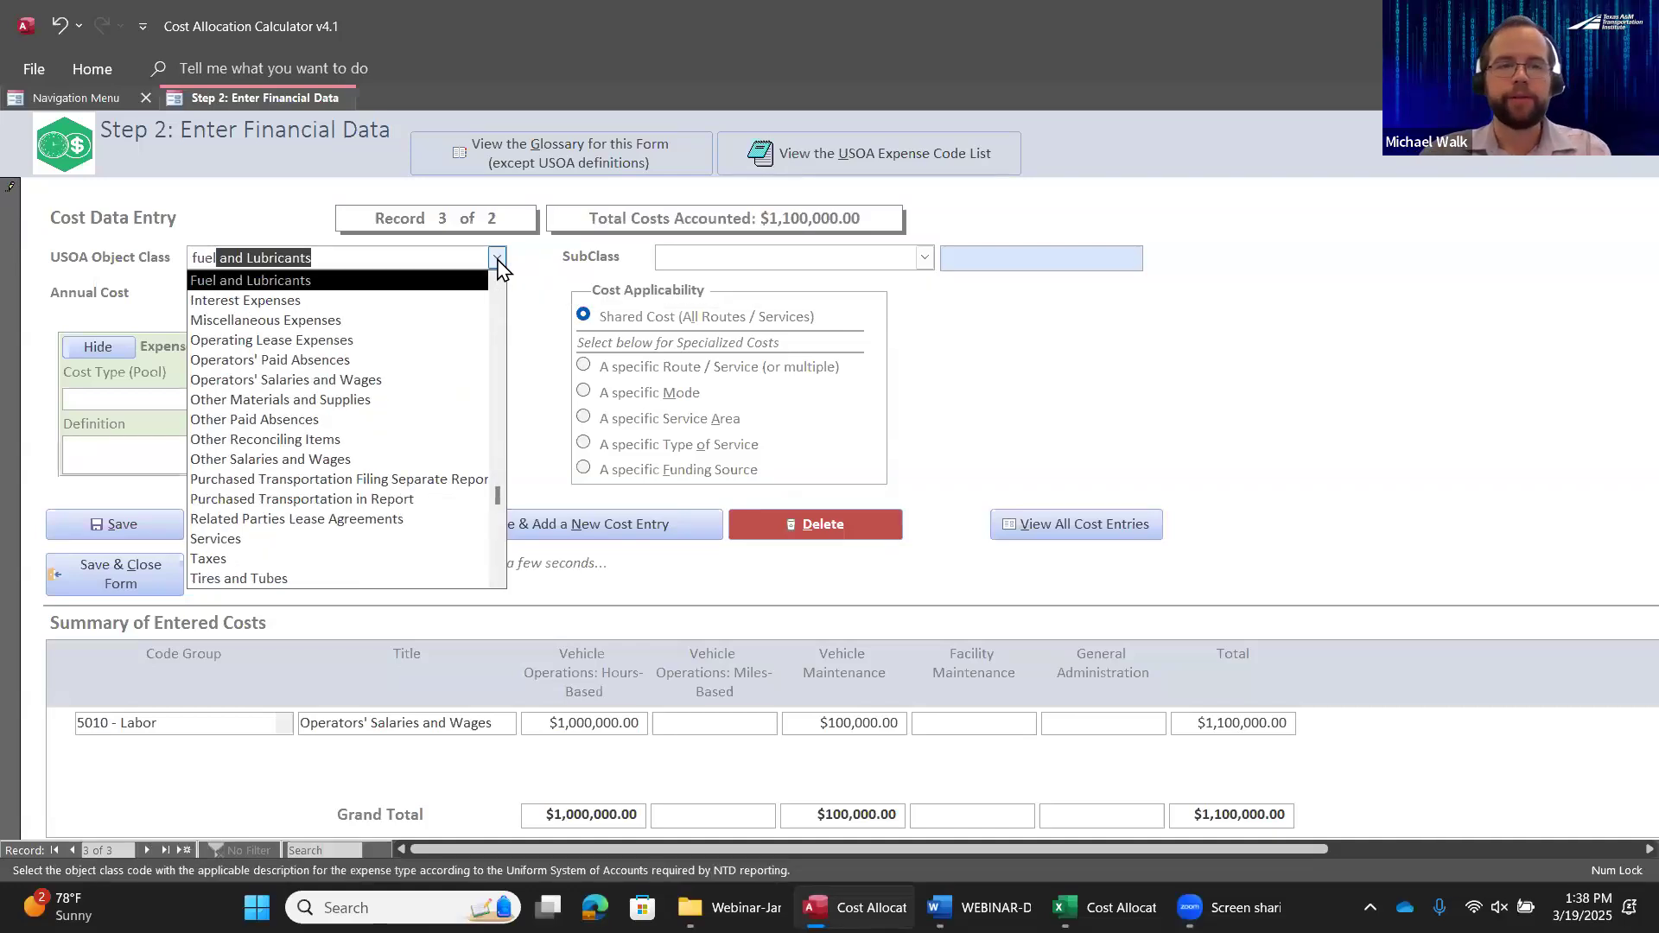
key("Tab")
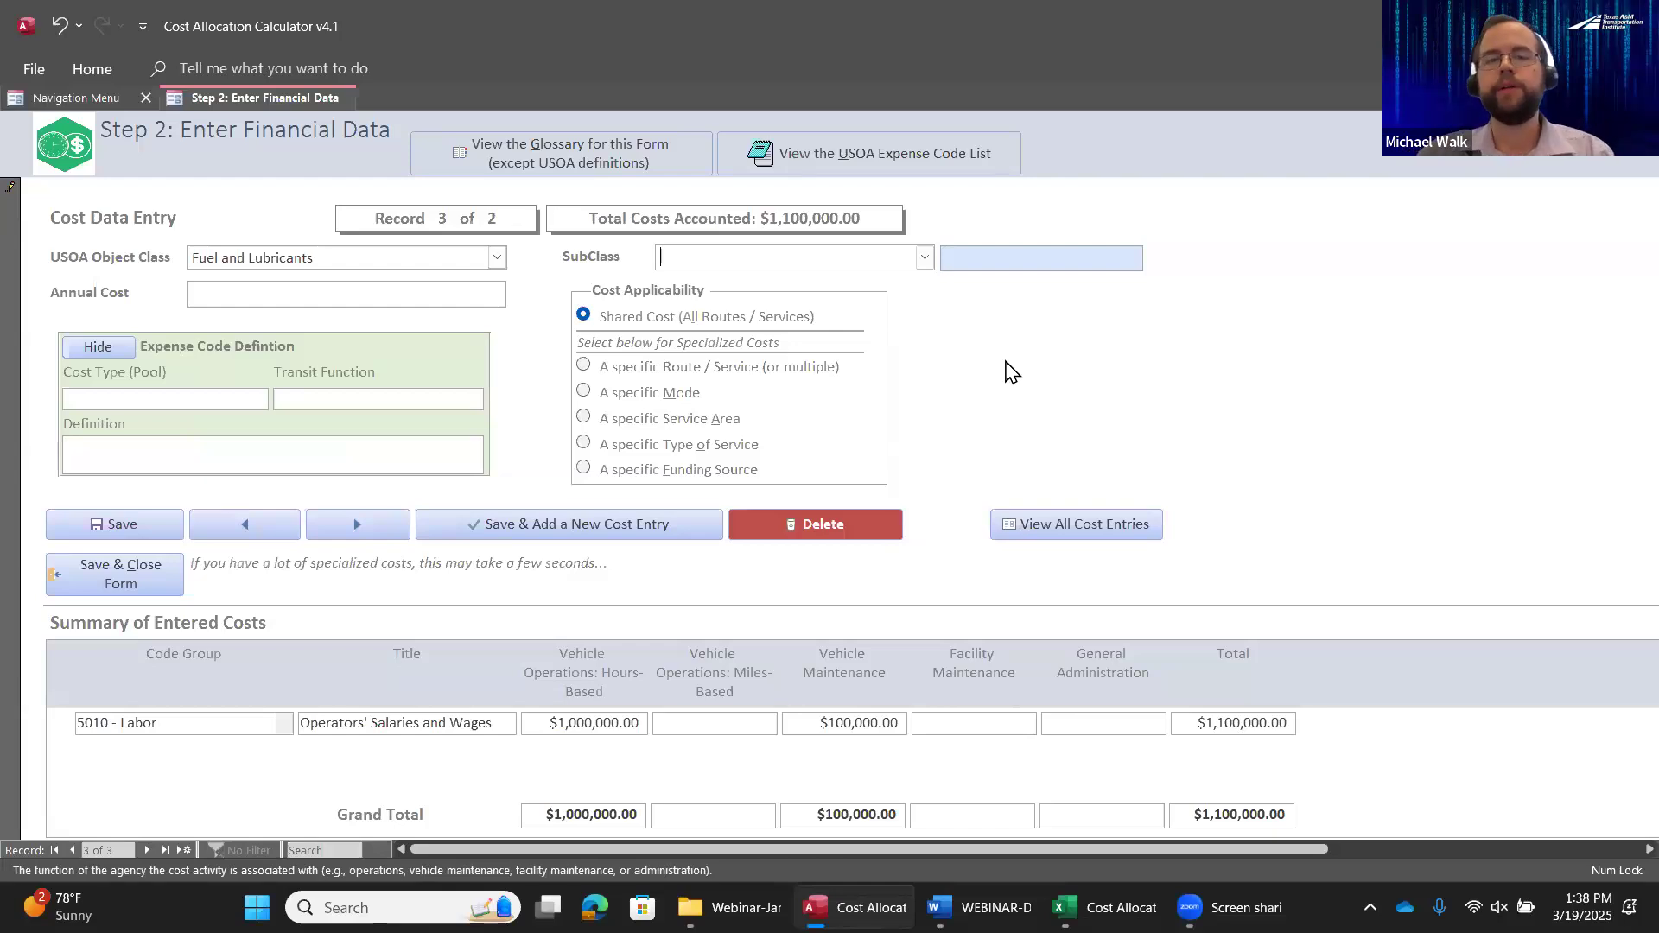
Set the fuel cost entry's subclass to 5031.3 Operations
left_click(924, 257)
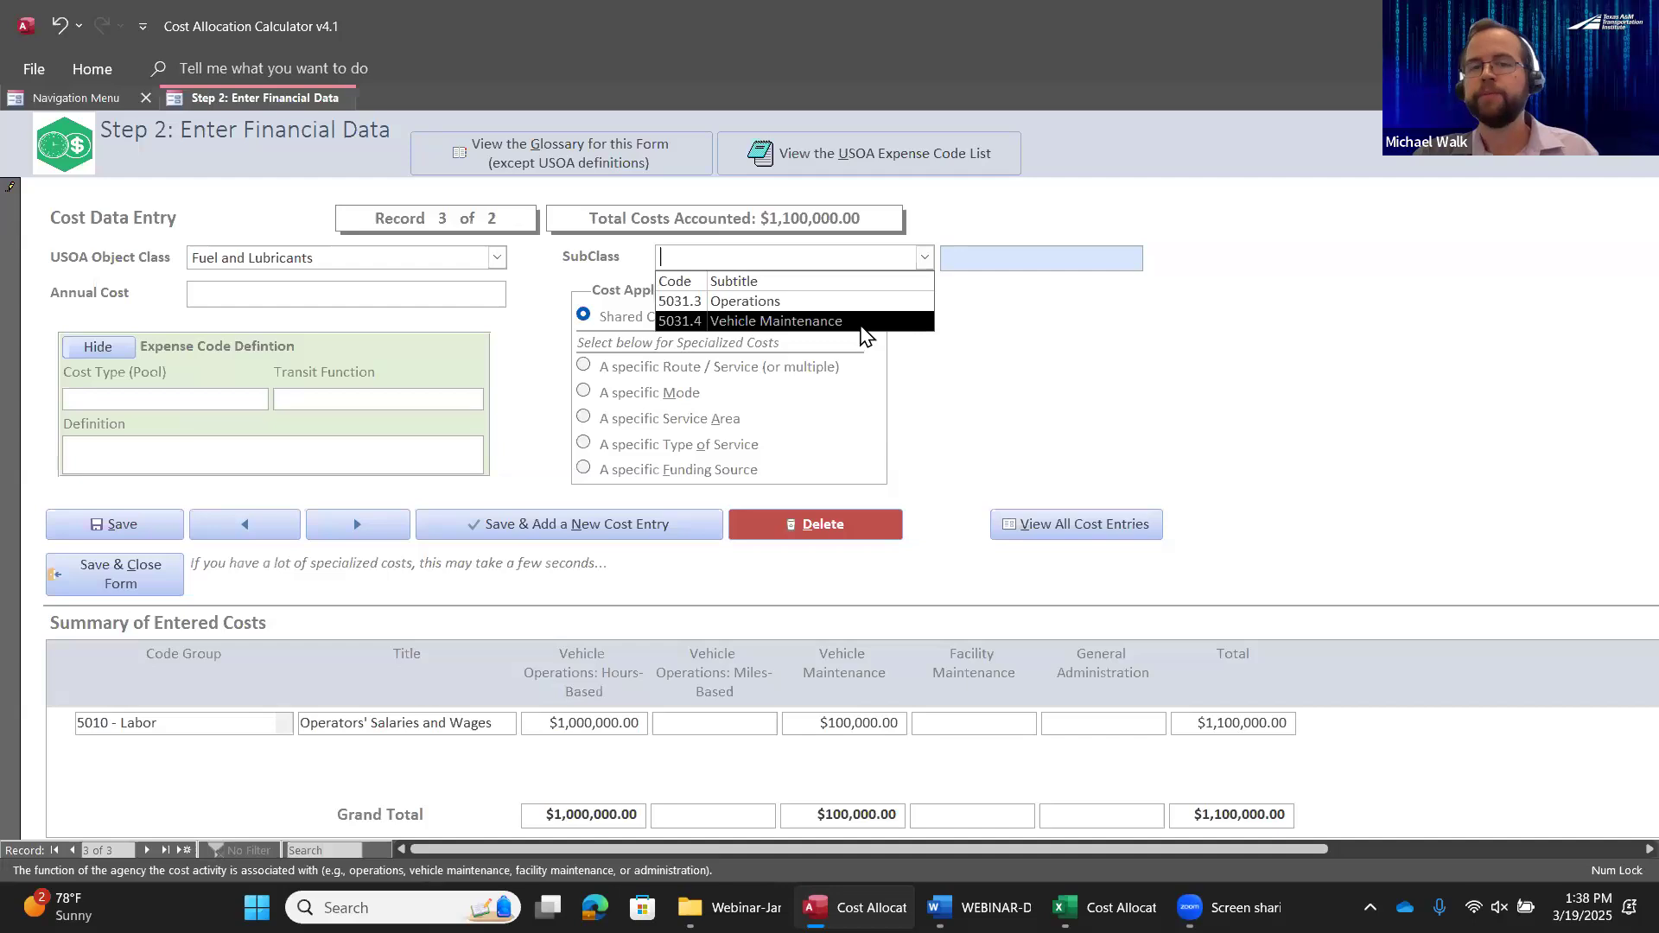
left_click(980, 332)
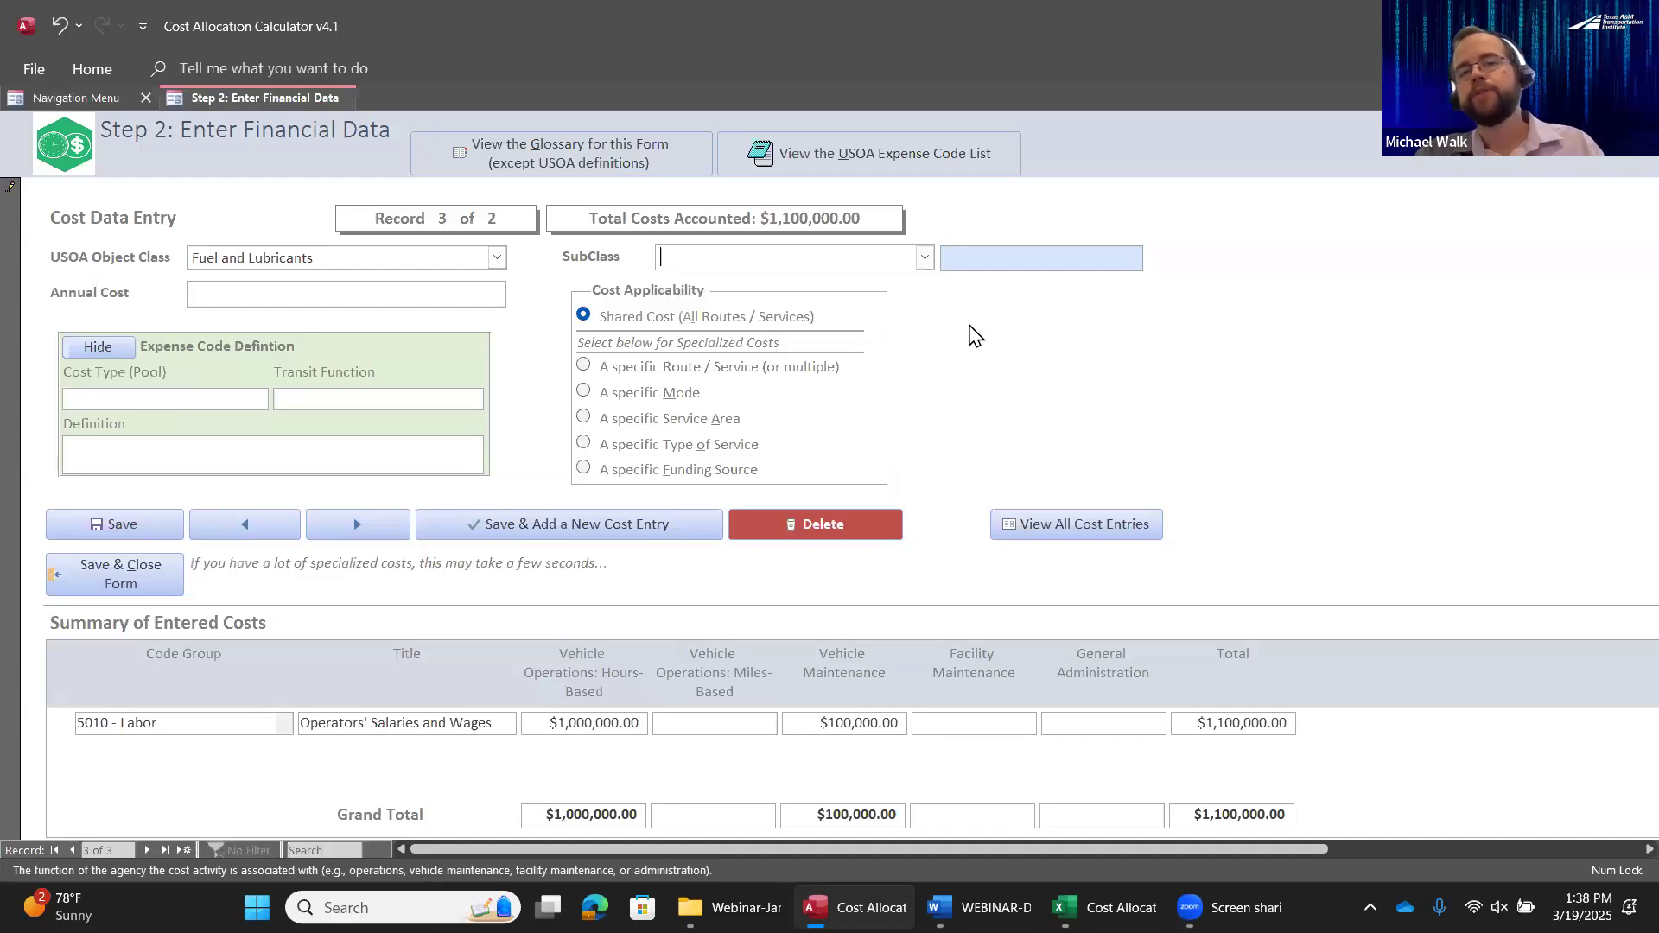
left_click(924, 257)
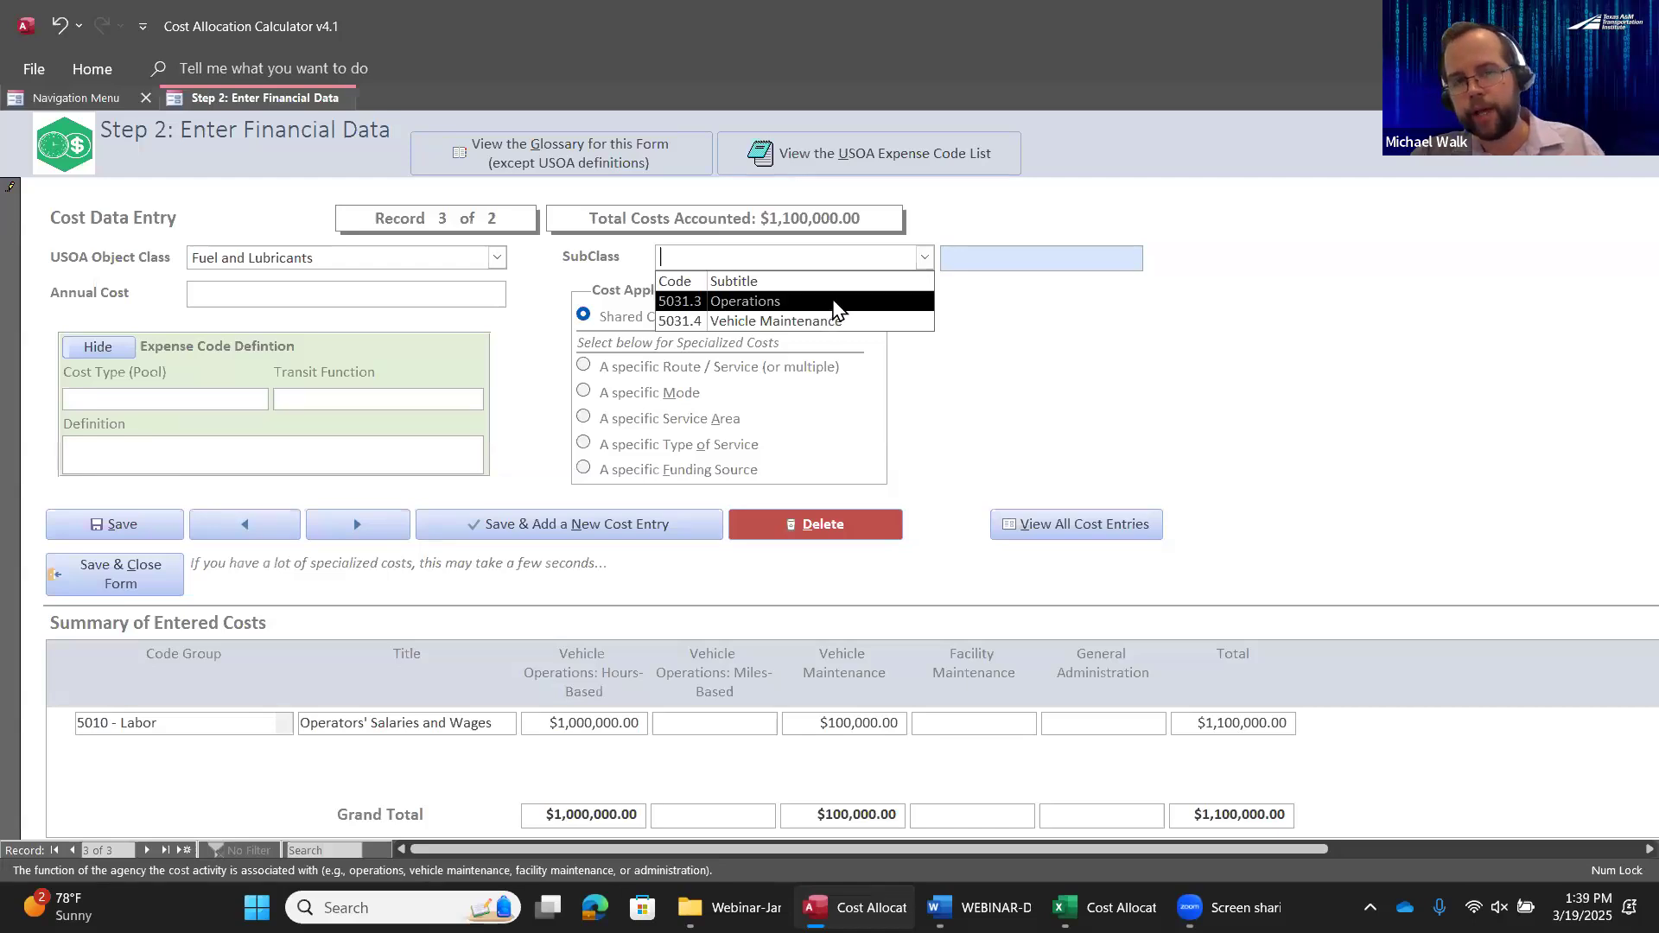
left_click(831, 303)
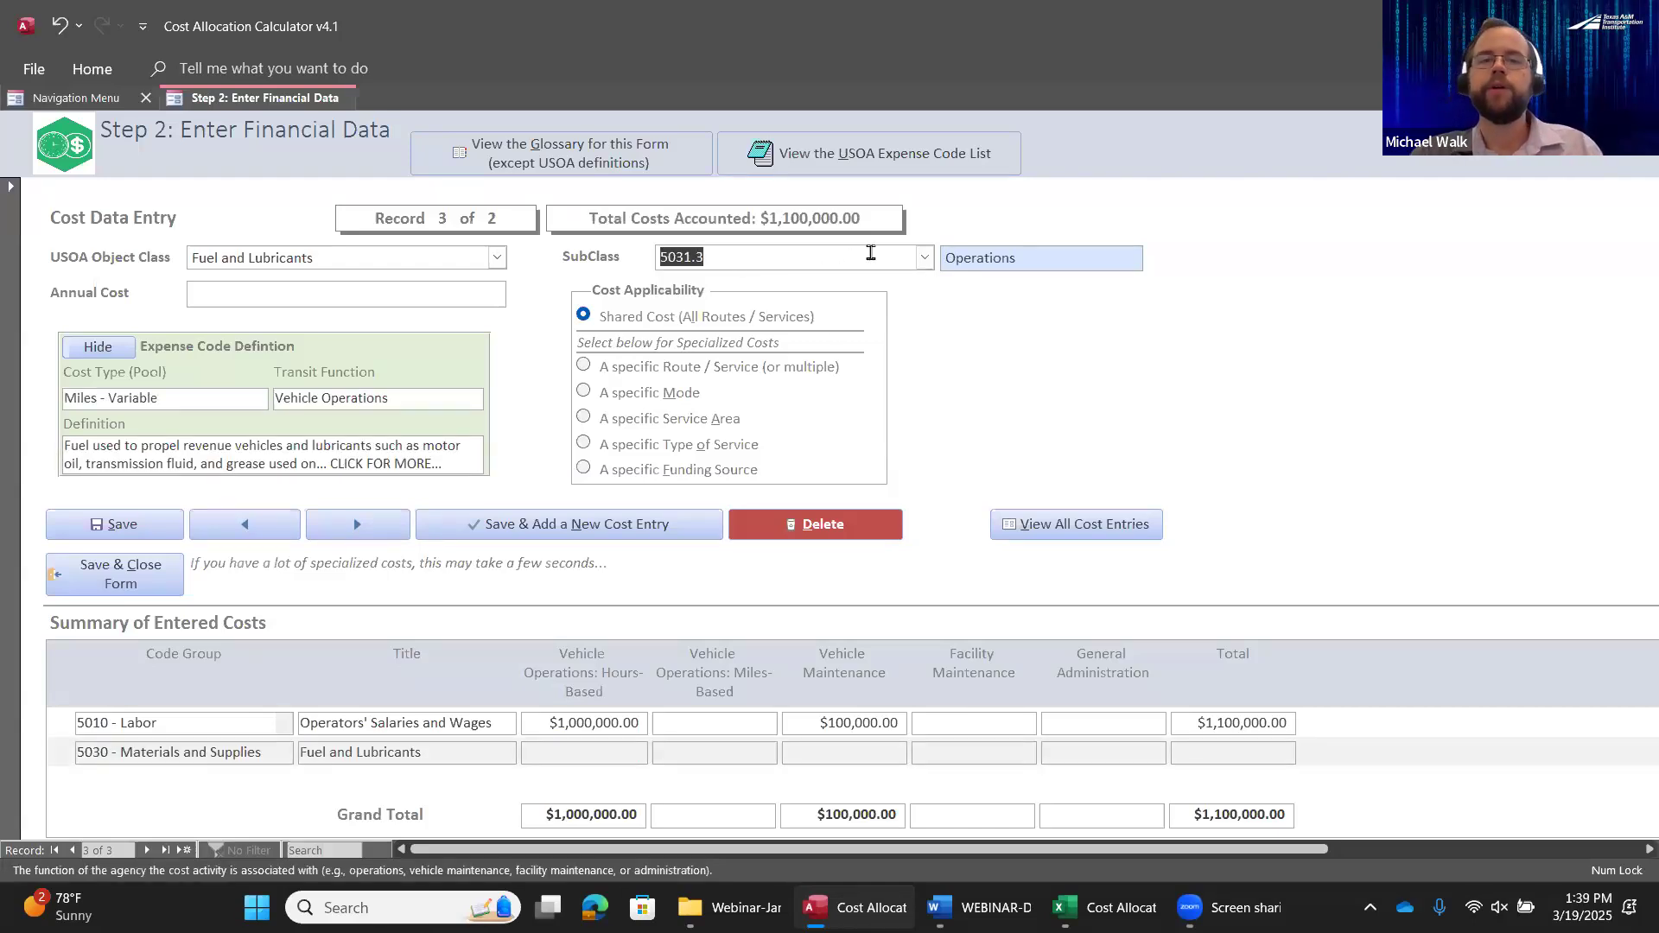
Open the USOA expense code list and filter it by the object class Fuel and Lubricants
left_click(893, 159)
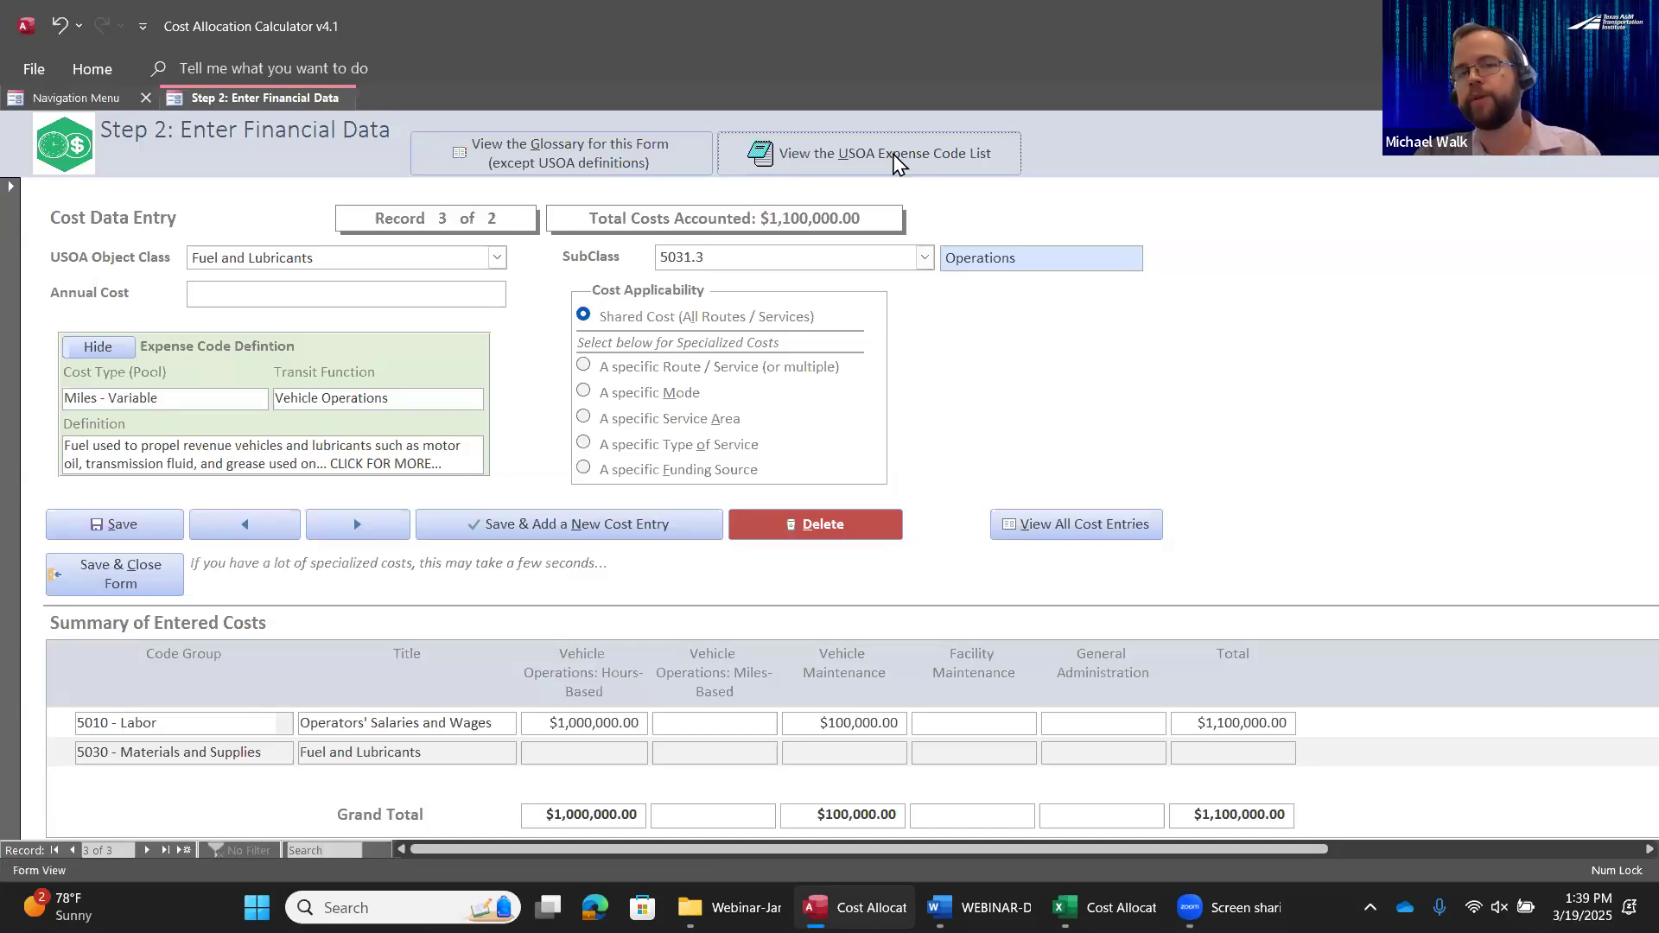
double_click(1016, 69)
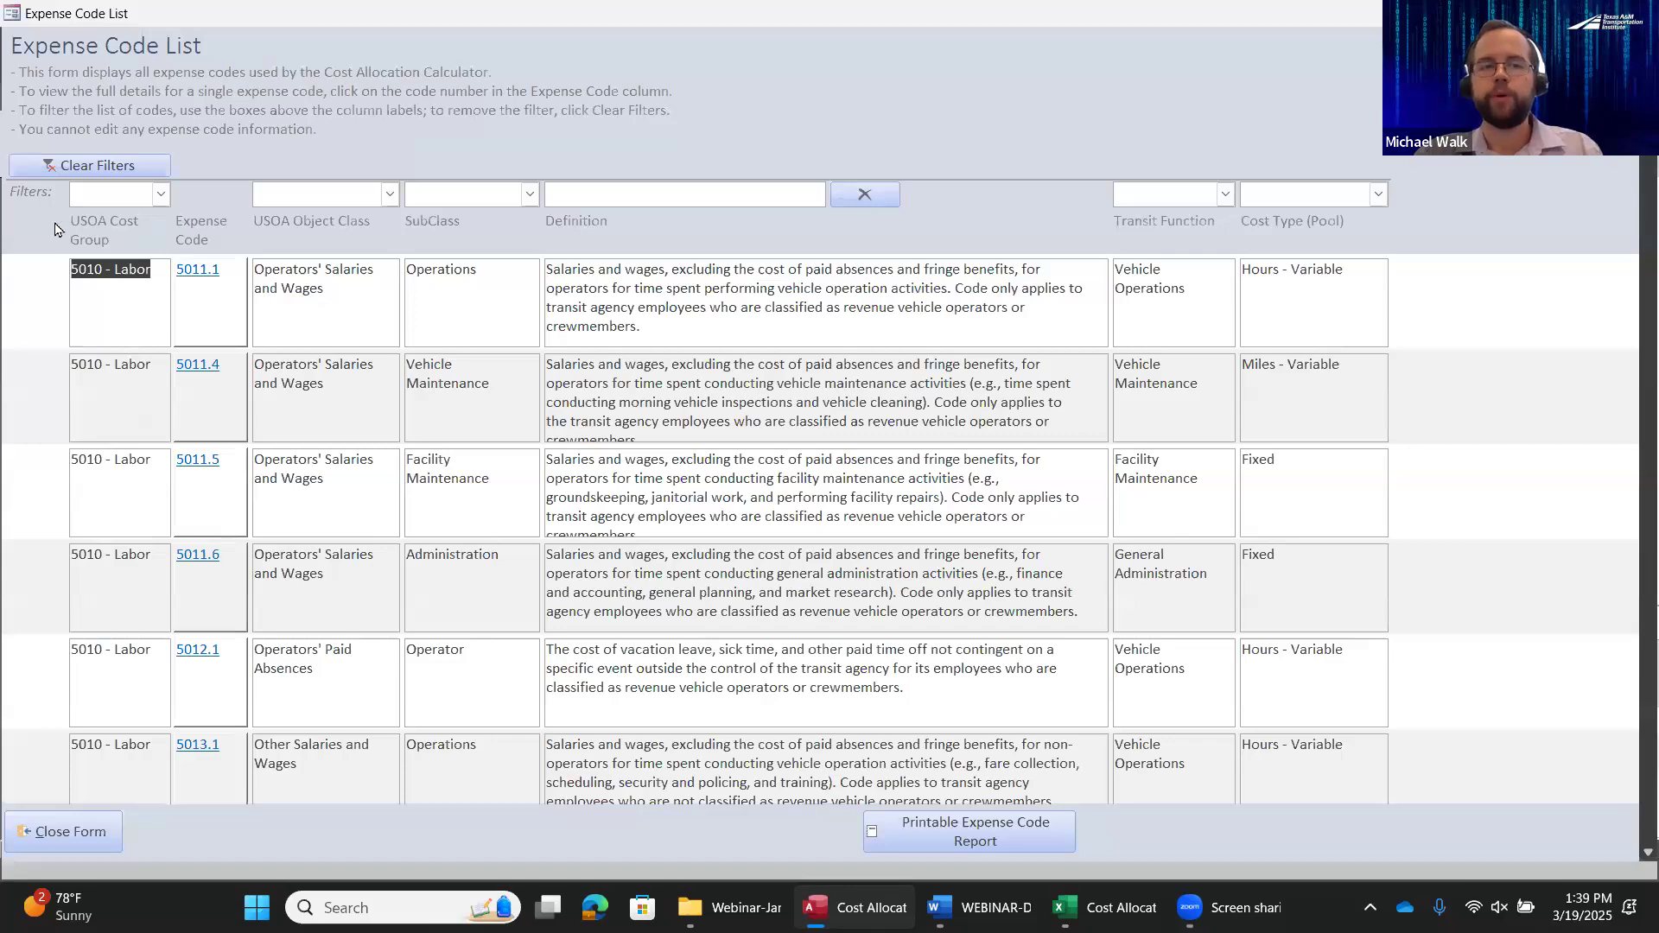
left_click(390, 201)
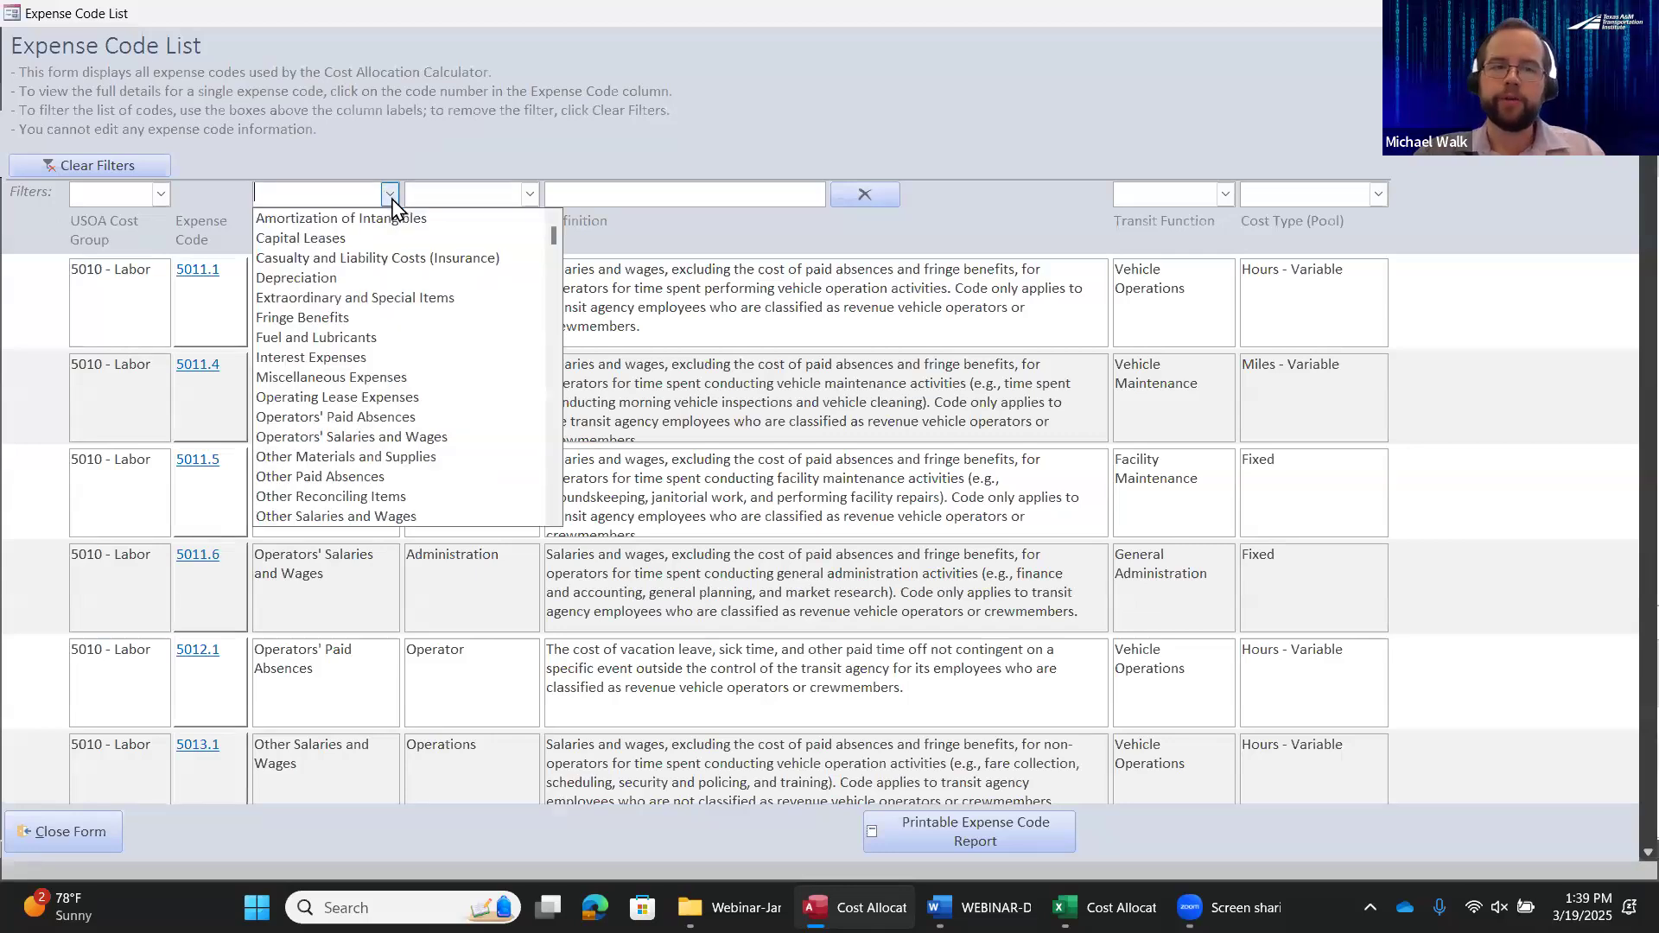
left_click(353, 340)
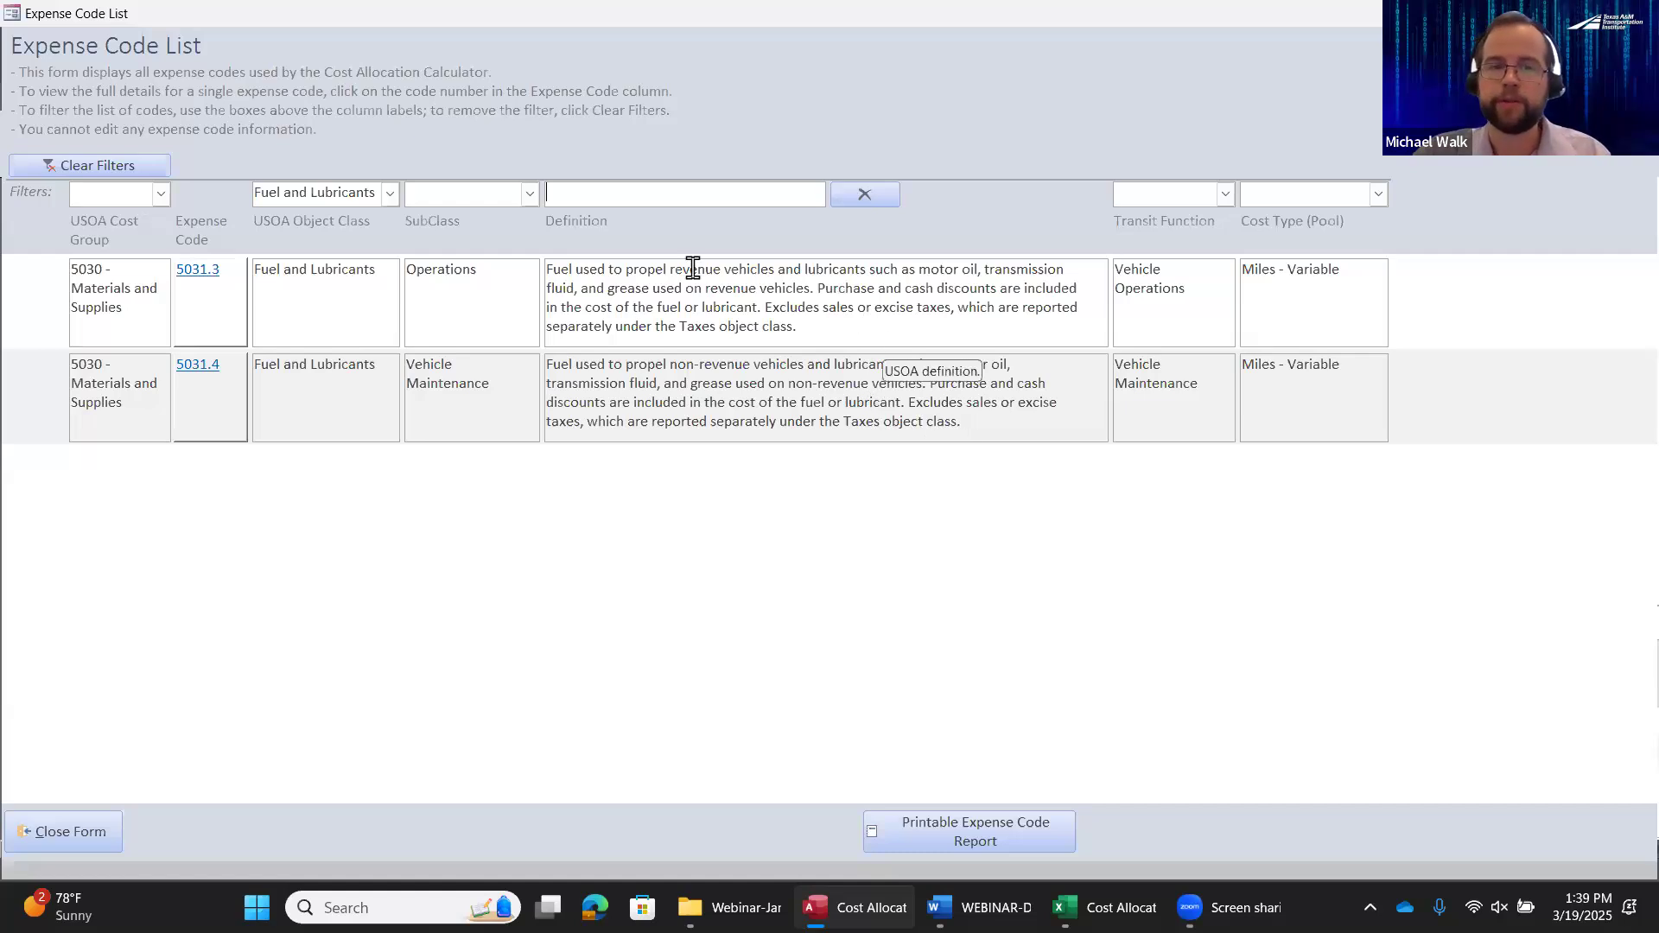
Compare the definitions of expense codes 5031.3 Operations and 5031.4 Vehicle Maintenance for which vehicles' fuel each covers
left_click_drag(546, 269, 778, 277)
left_click(550, 364)
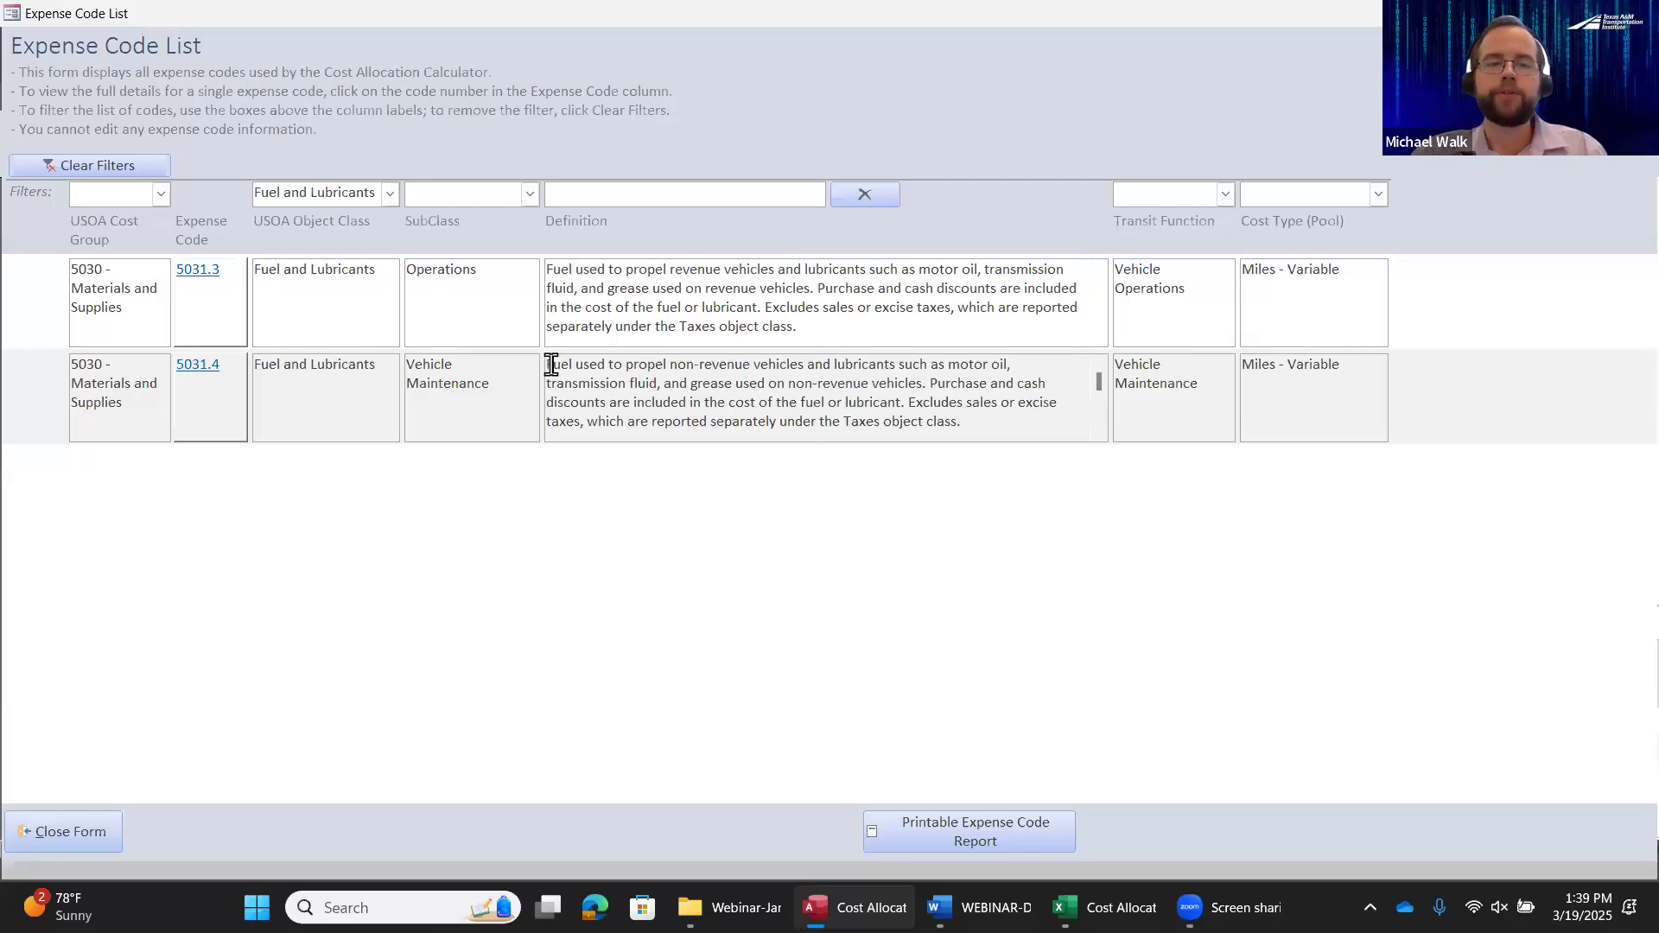
left_click_drag(548, 365, 804, 368)
left_click(950, 405)
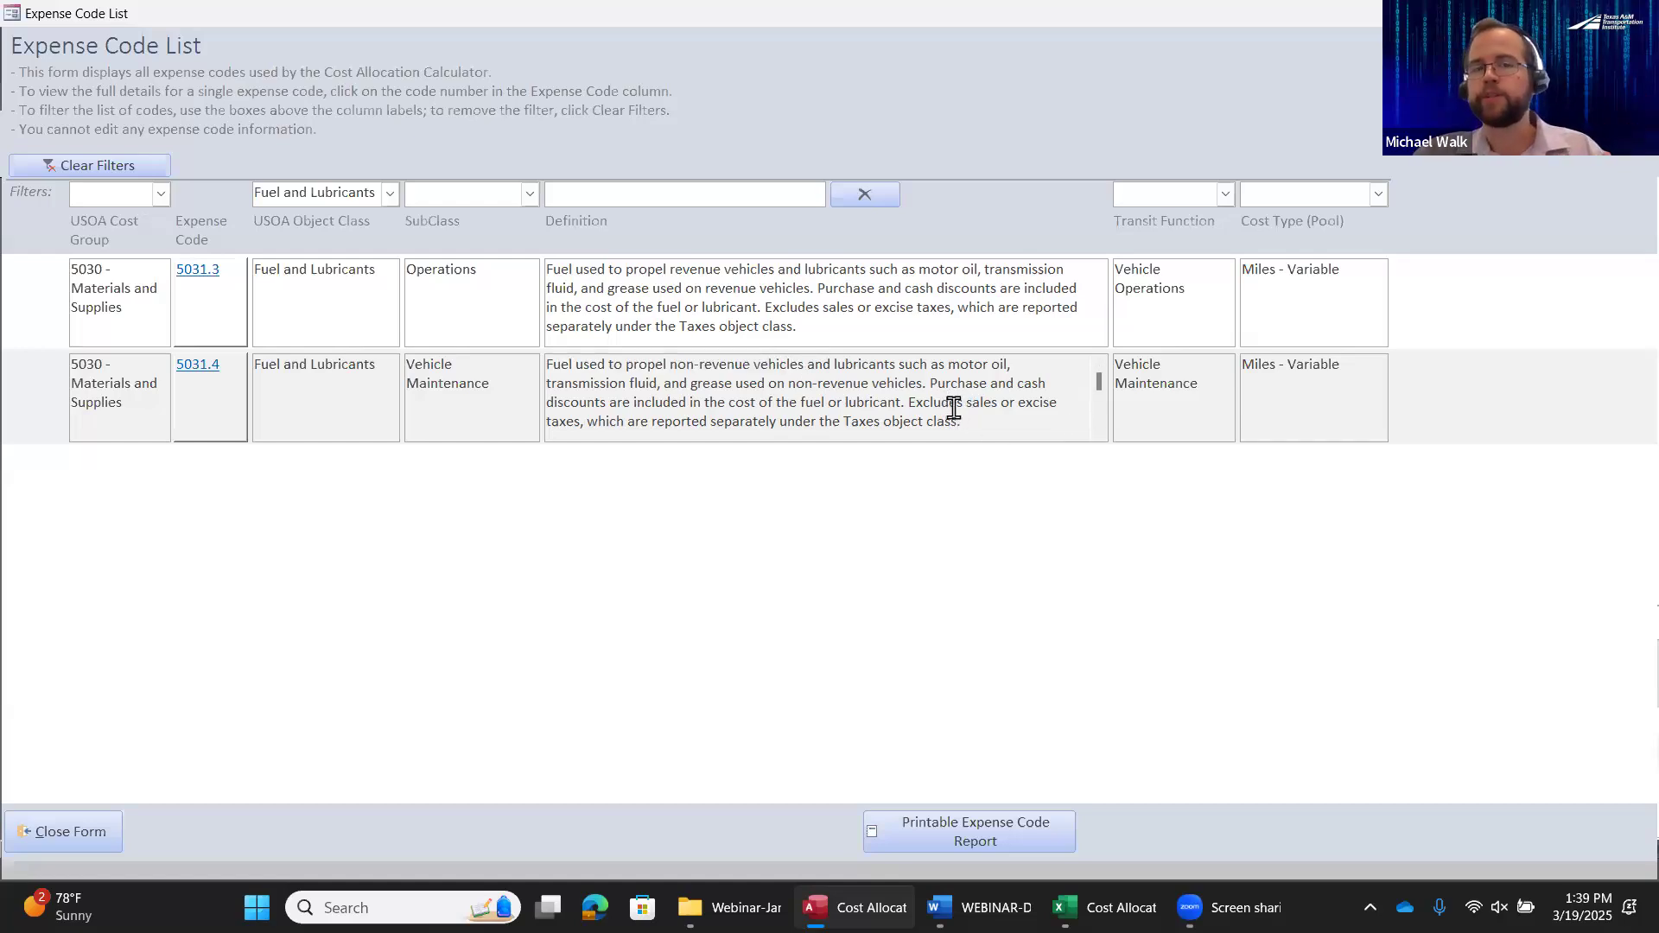
Close the expense code list and select subclass 5031.3 Operations for the fuel cost entry
left_click(515, 275)
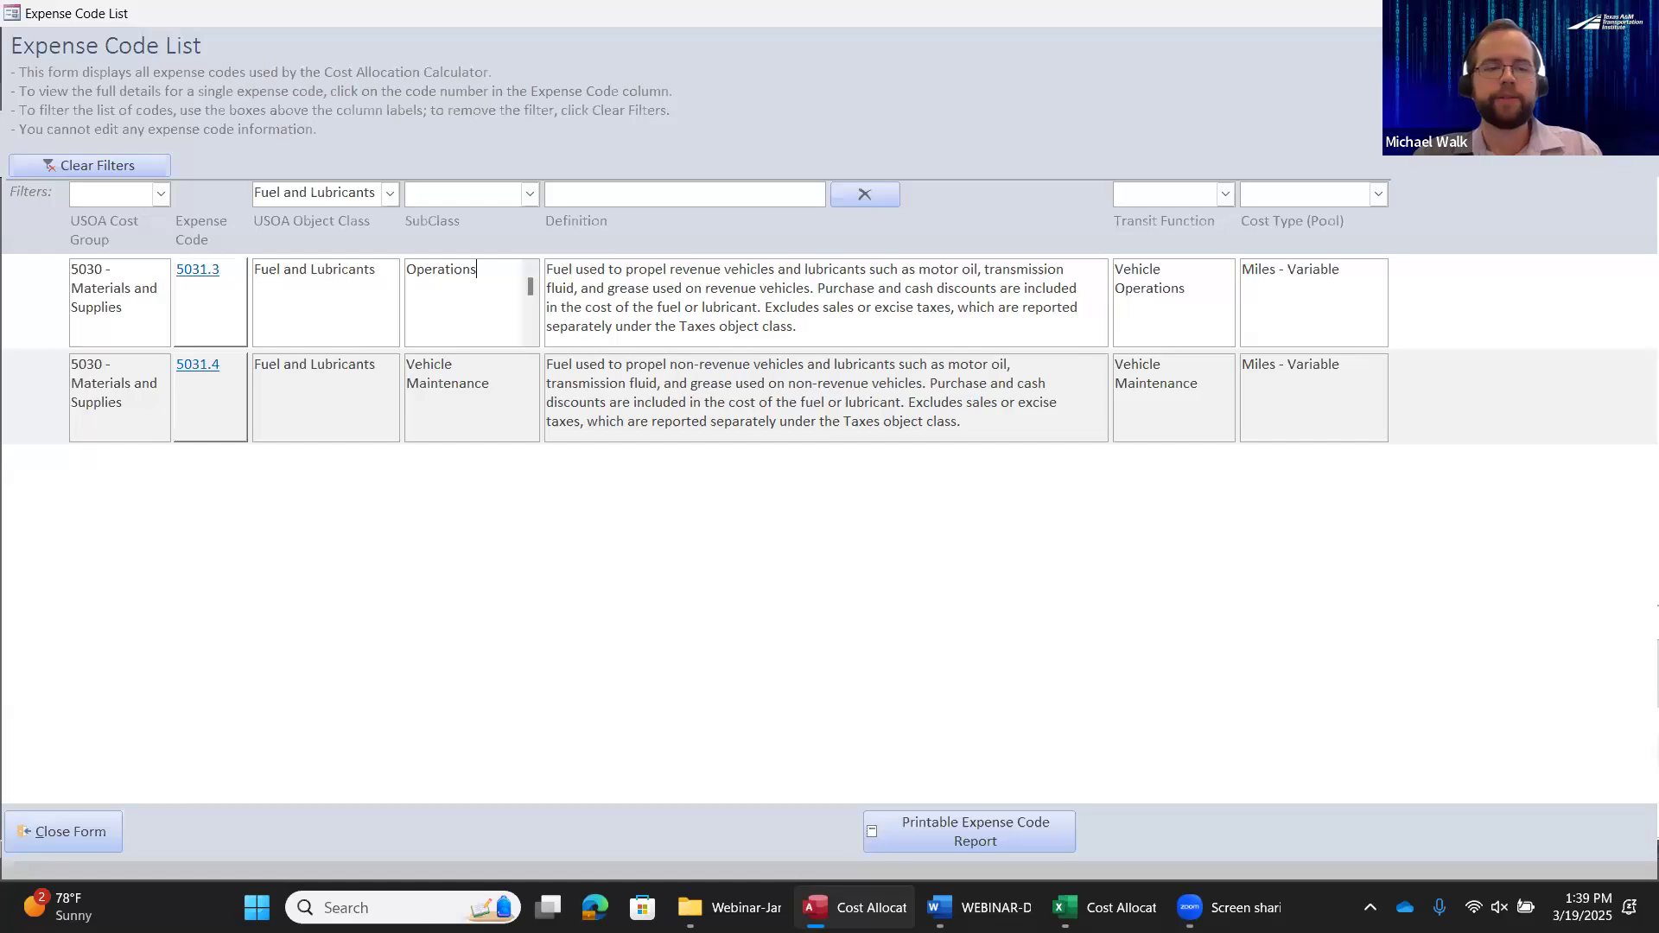
left_click(91, 834)
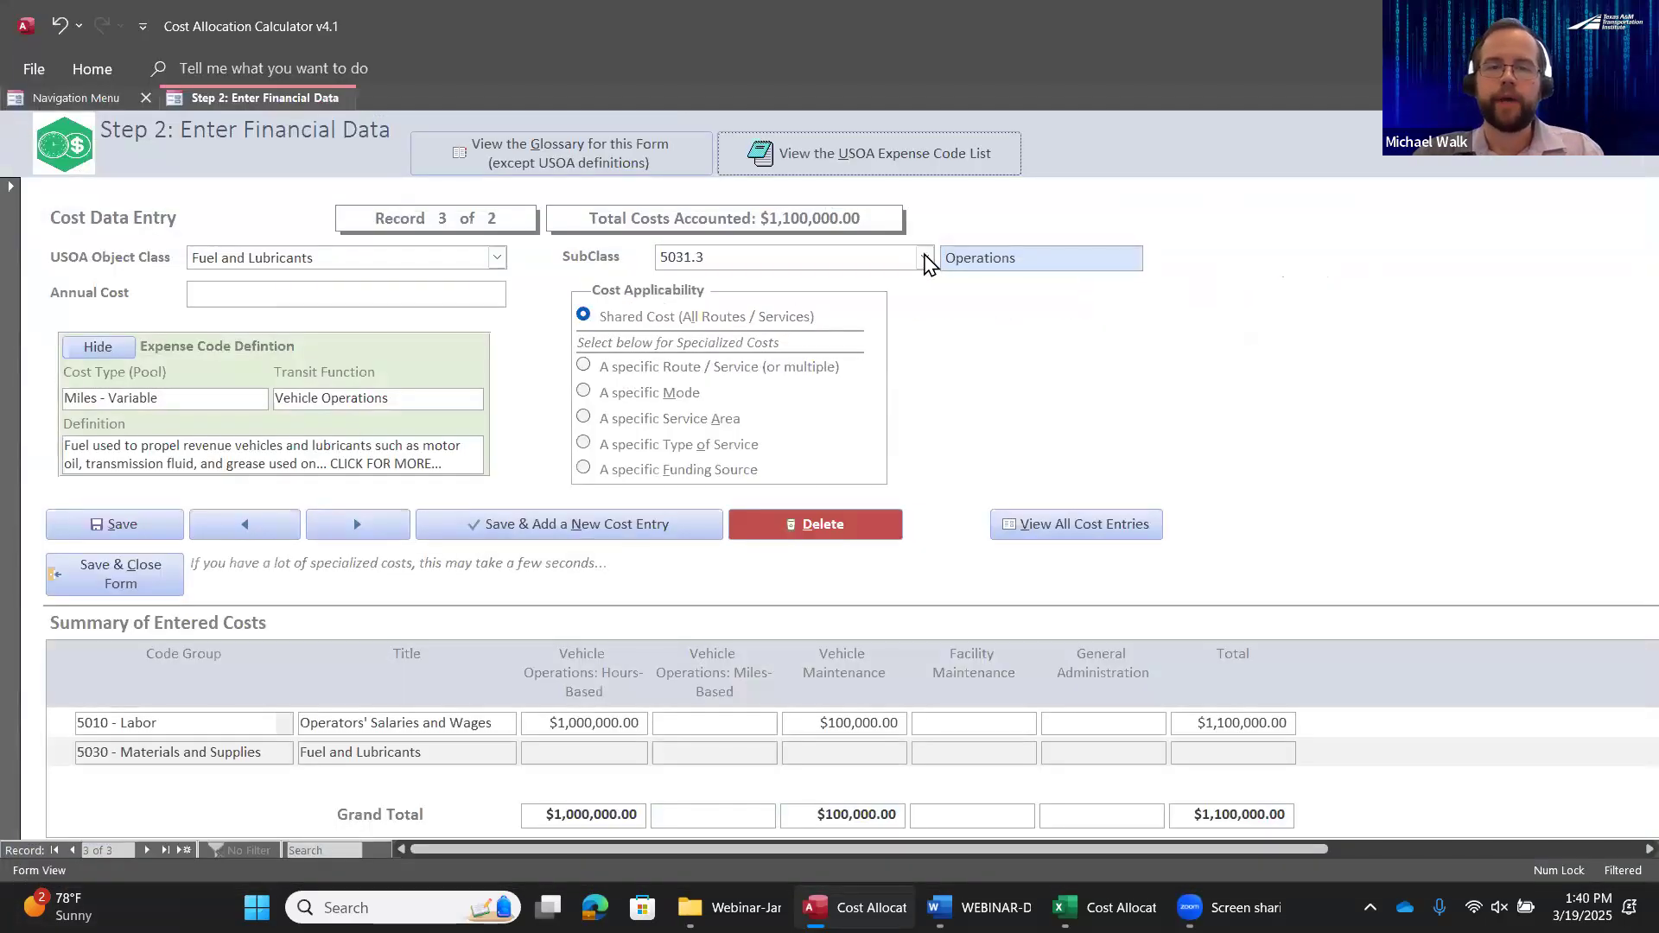
left_click(926, 258)
left_click(754, 302)
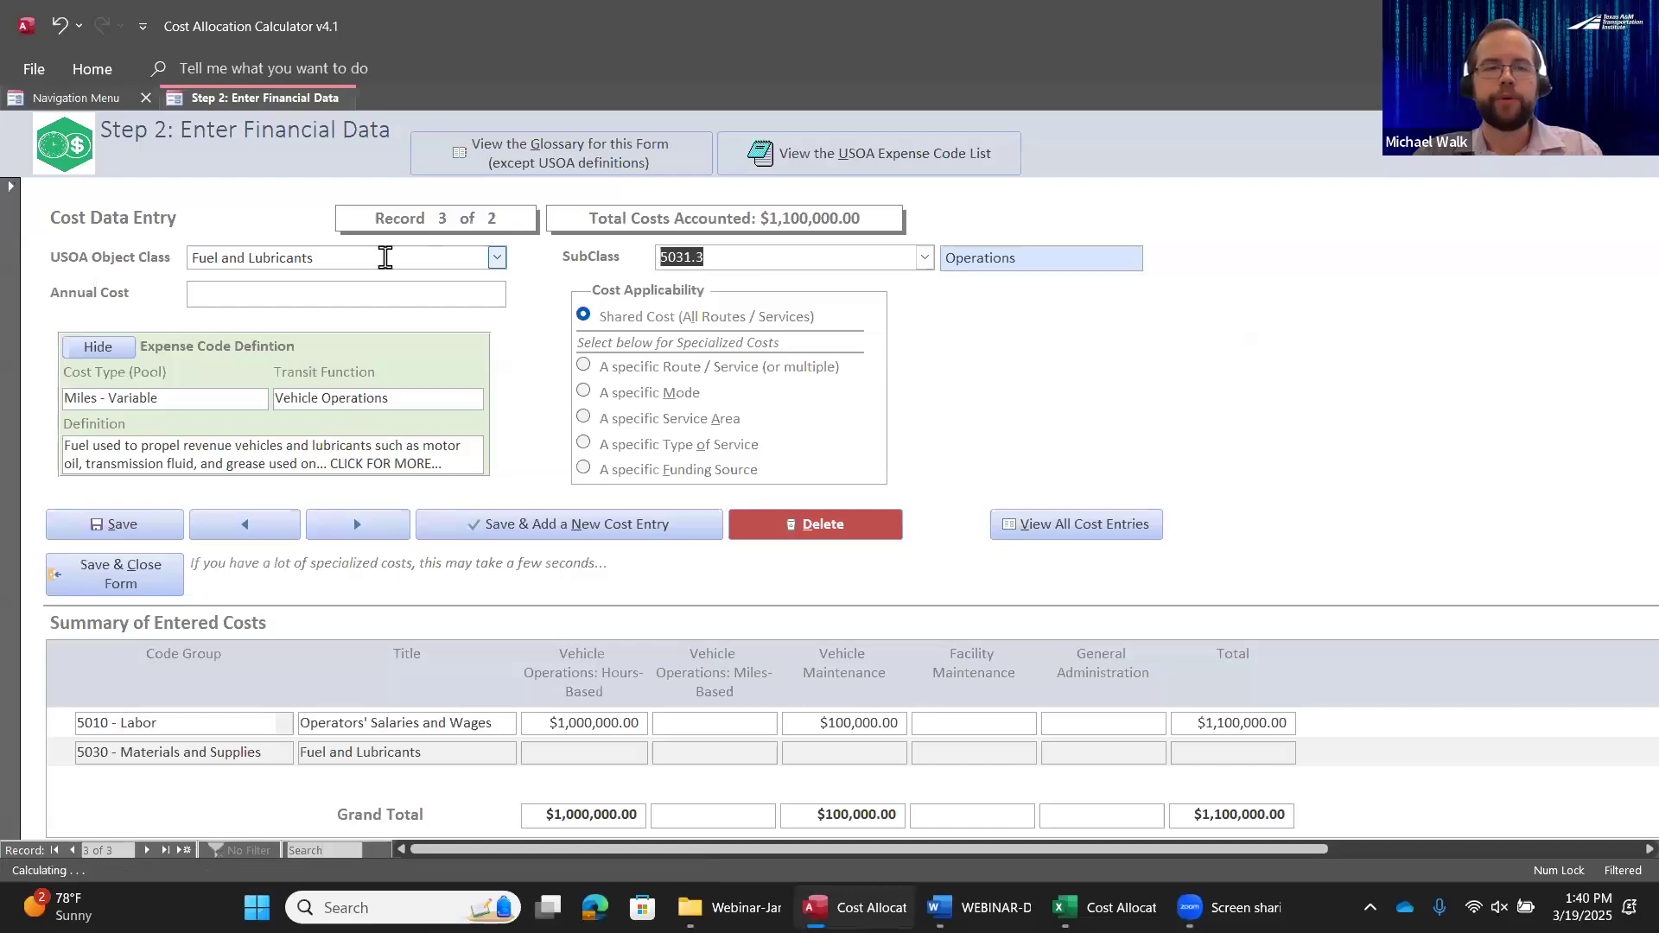
Set the fuel entry's annual cost to $300,000, and save and close the financial data form
left_click(327, 292)
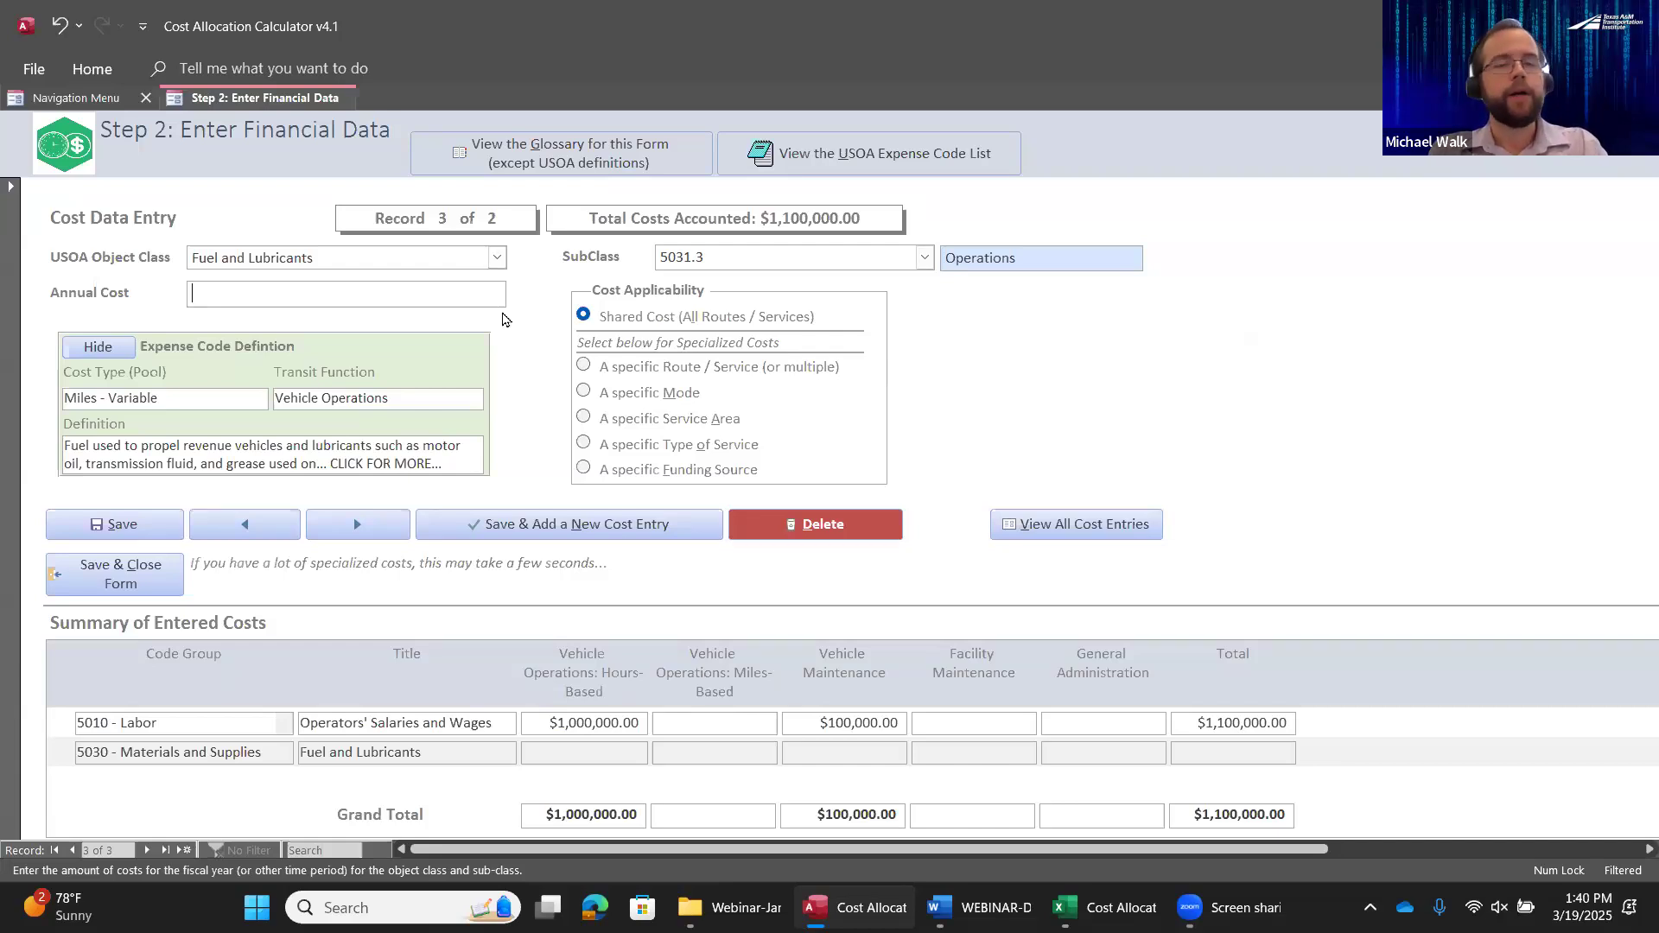
key("Tab")
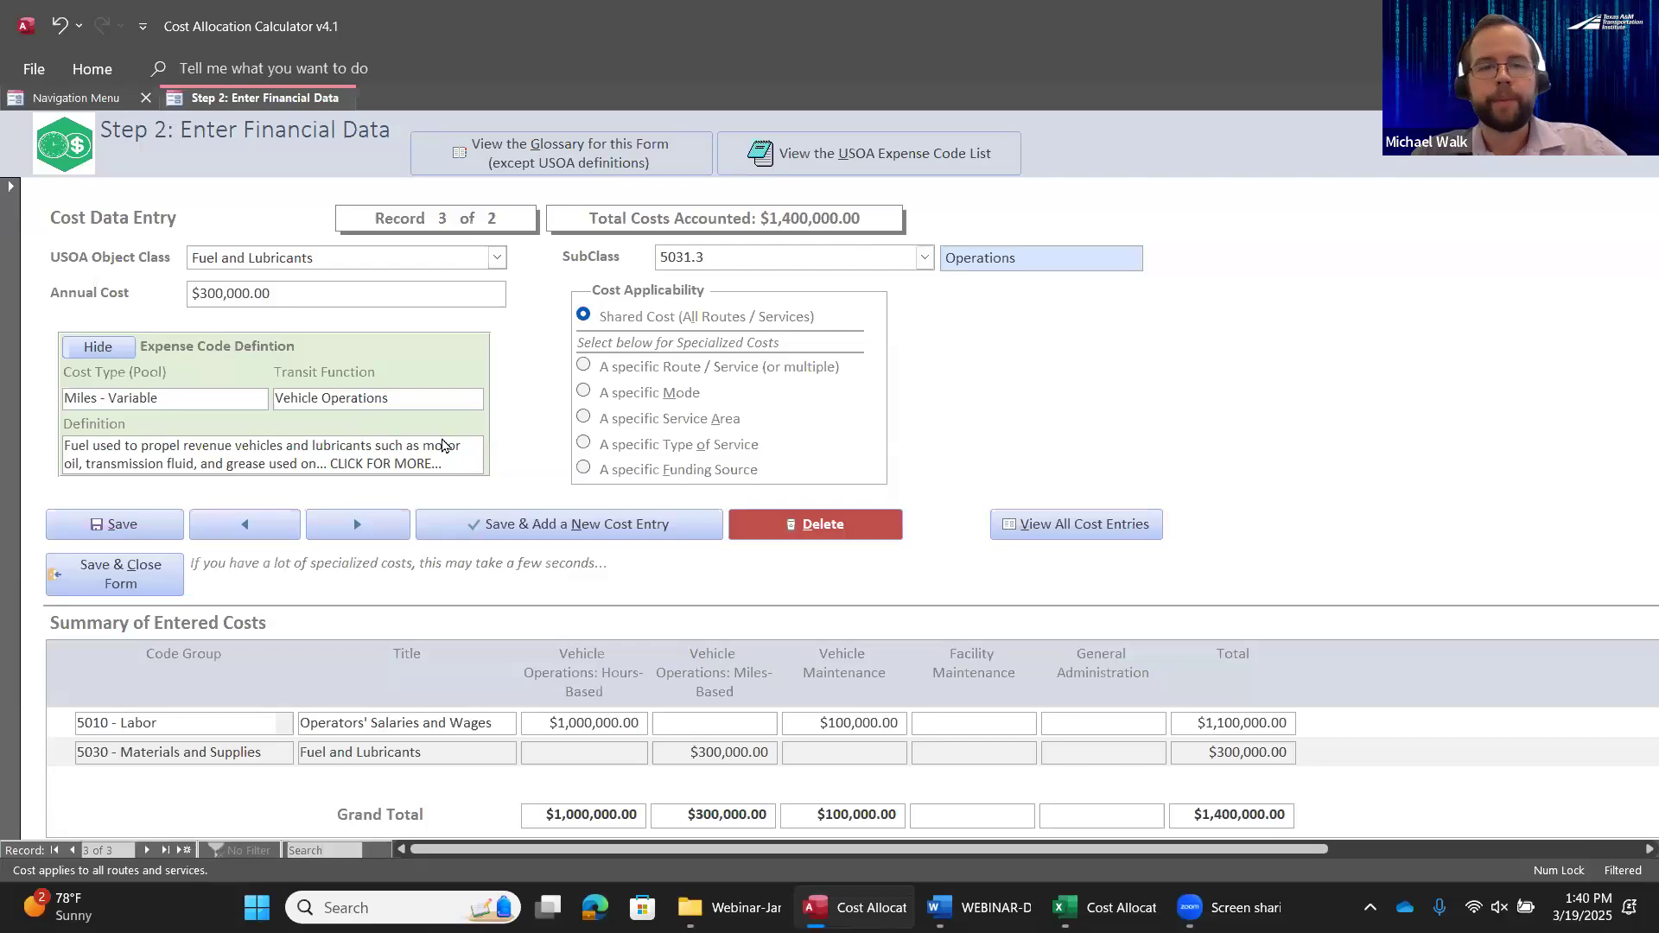
left_click(128, 577)
left_click(889, 542)
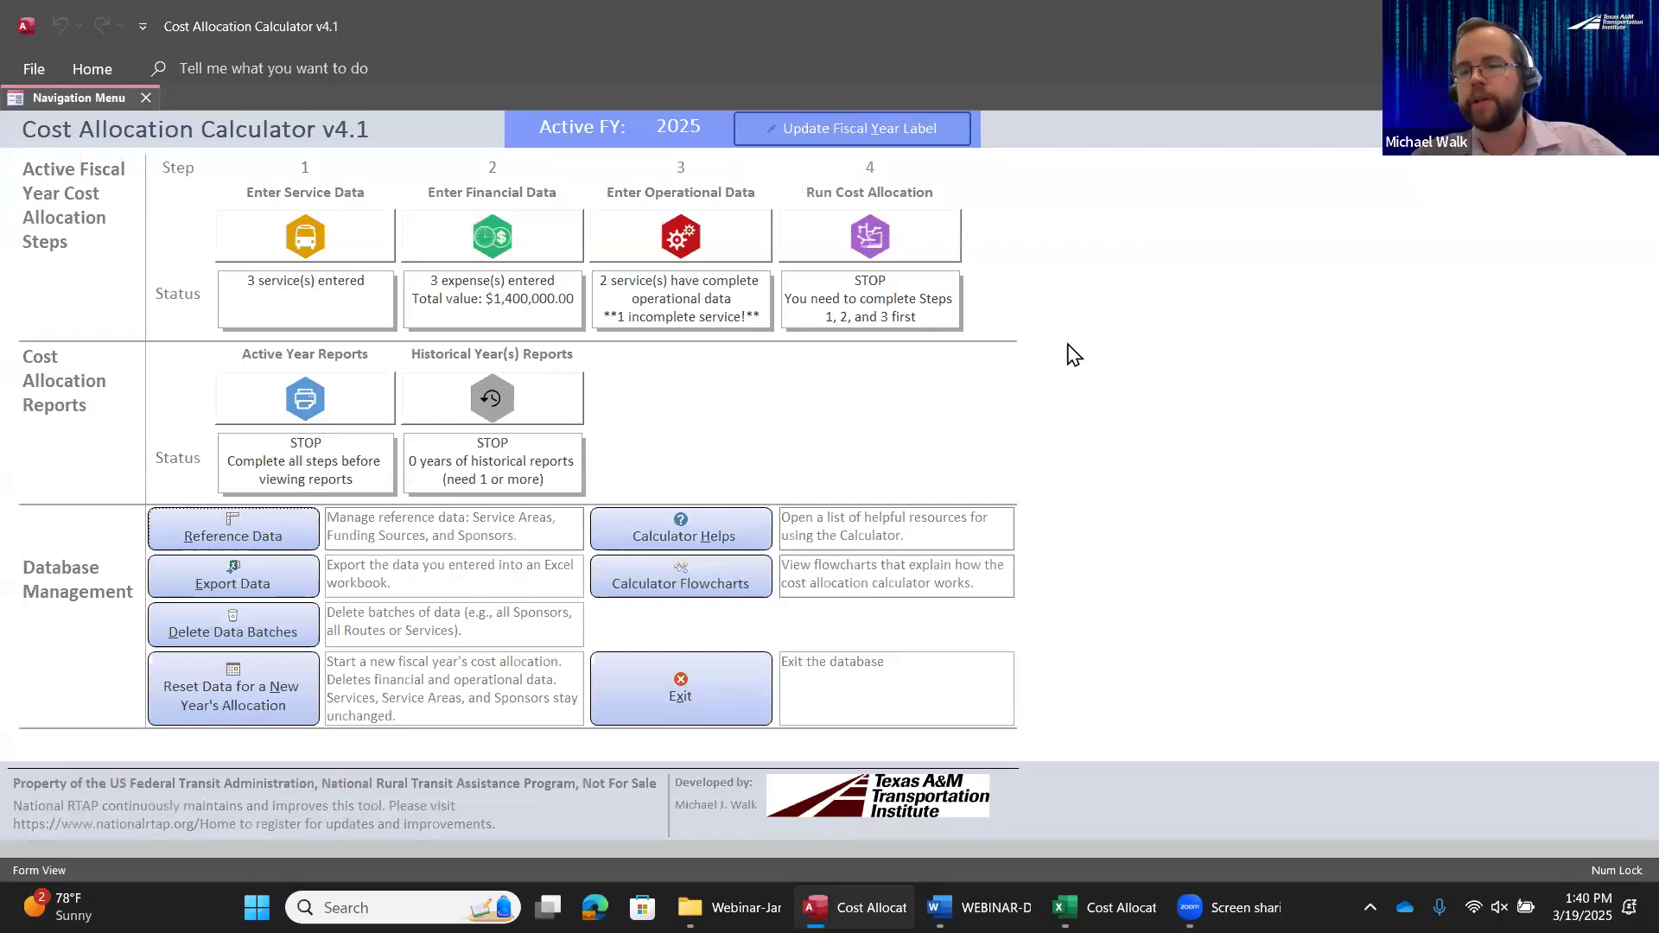
Open the Step 3 operational data, look through the Route 1 and Route 2 records, and select the Dial-A-Ride service
left_click(717, 242)
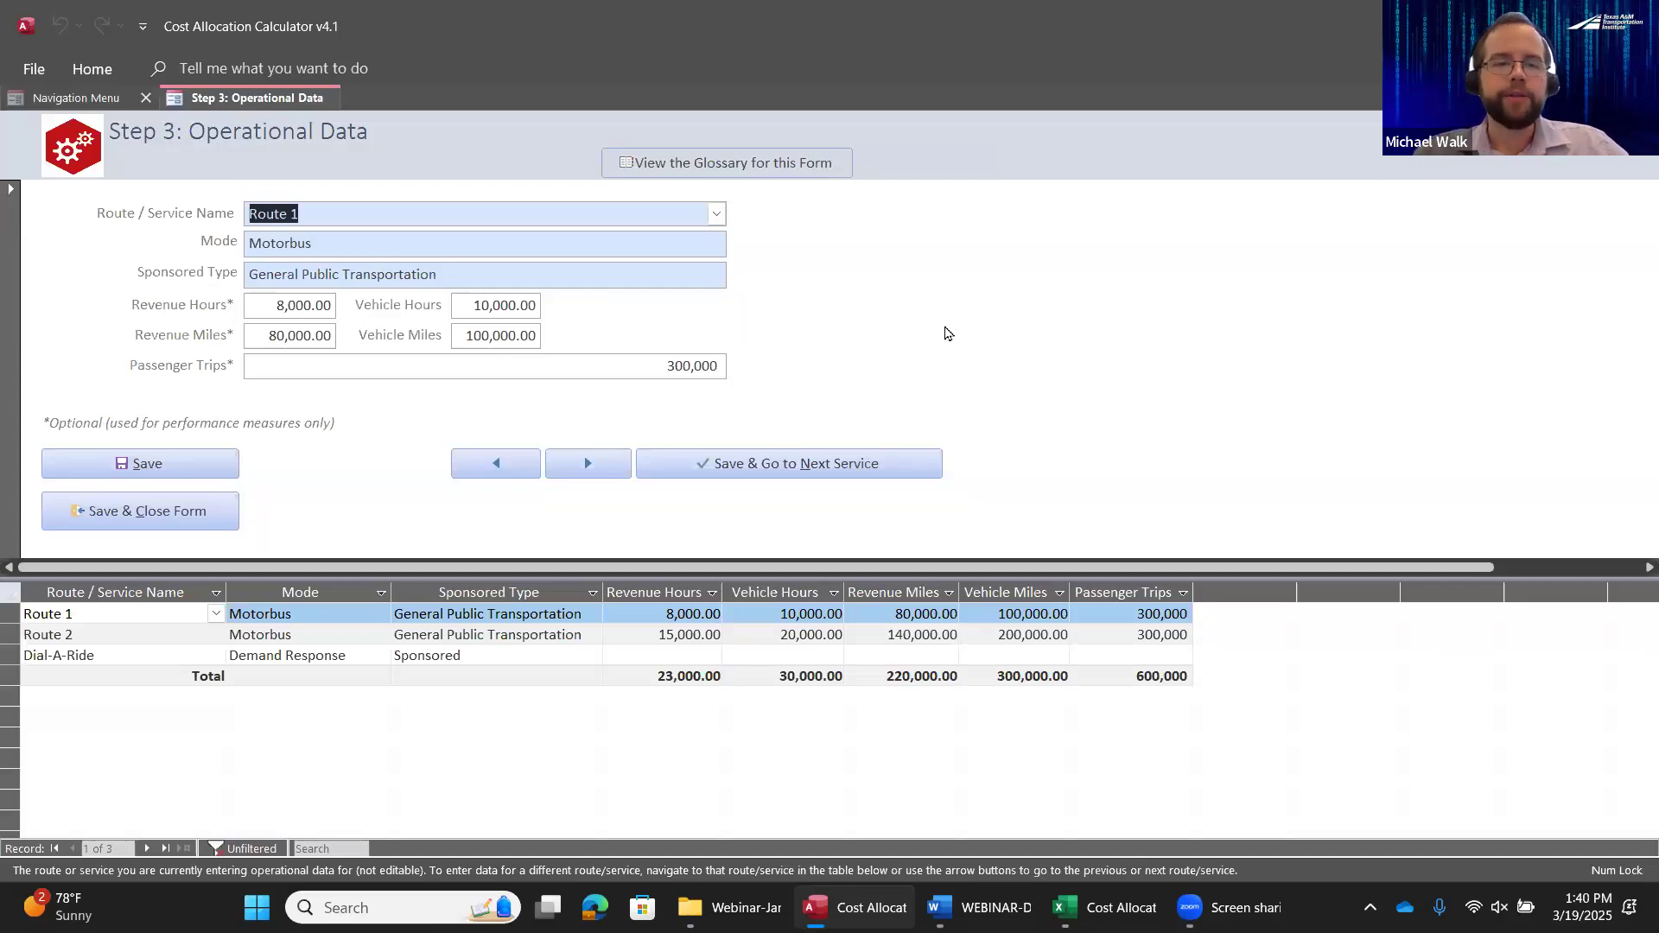
left_click(95, 617)
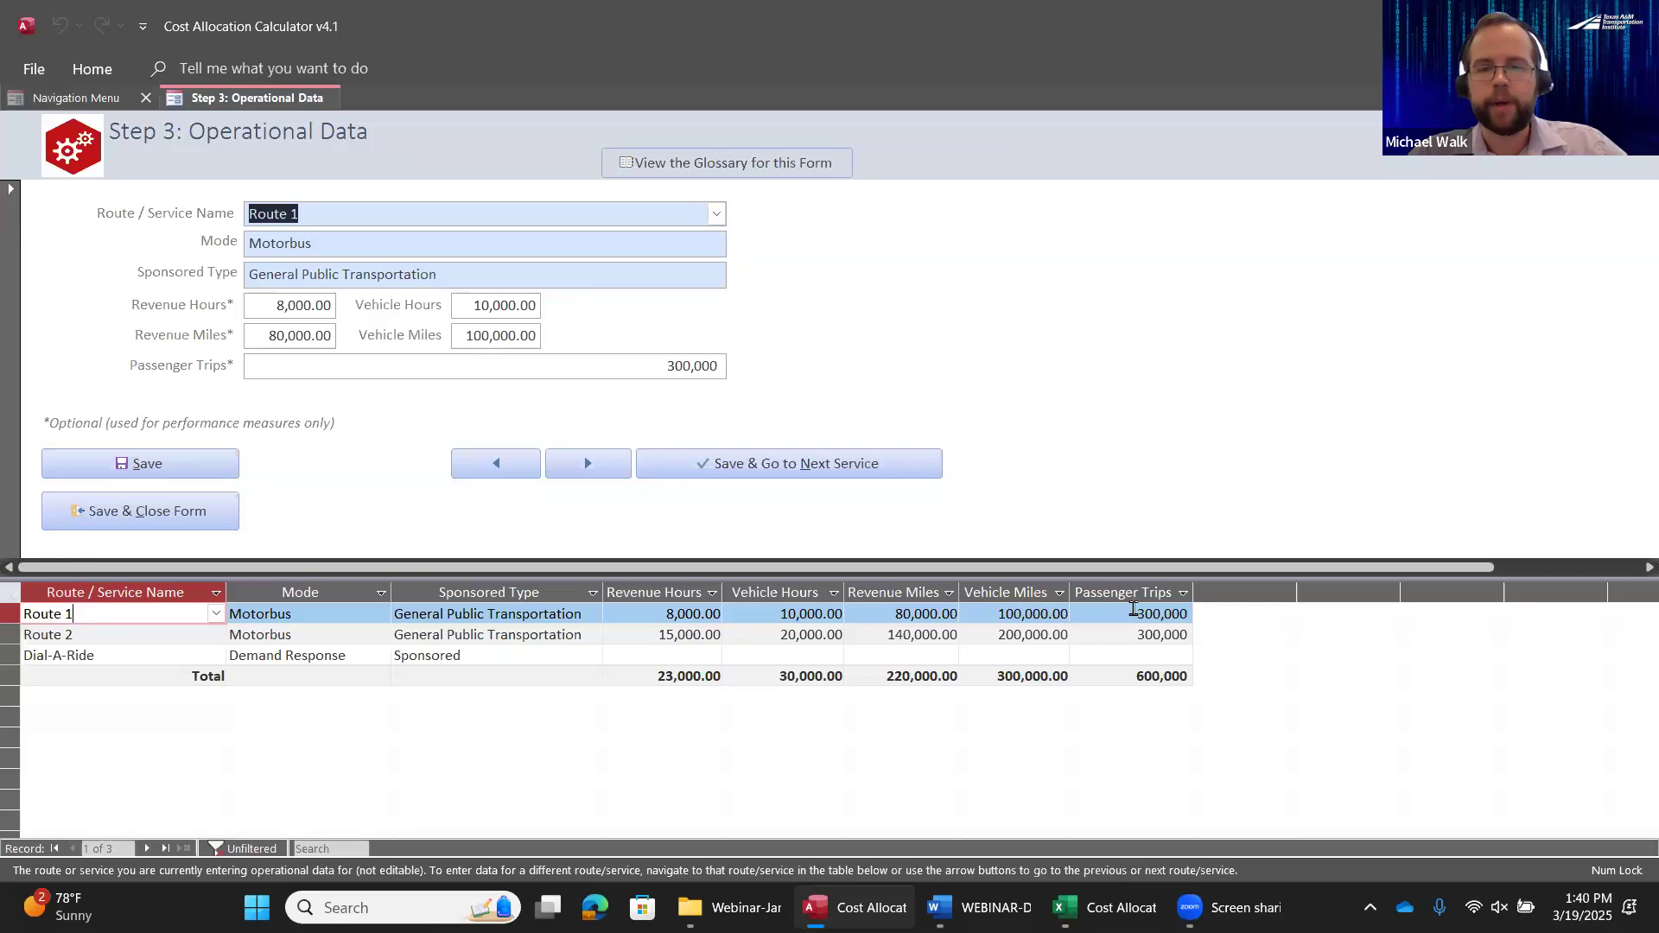
left_click(95, 637)
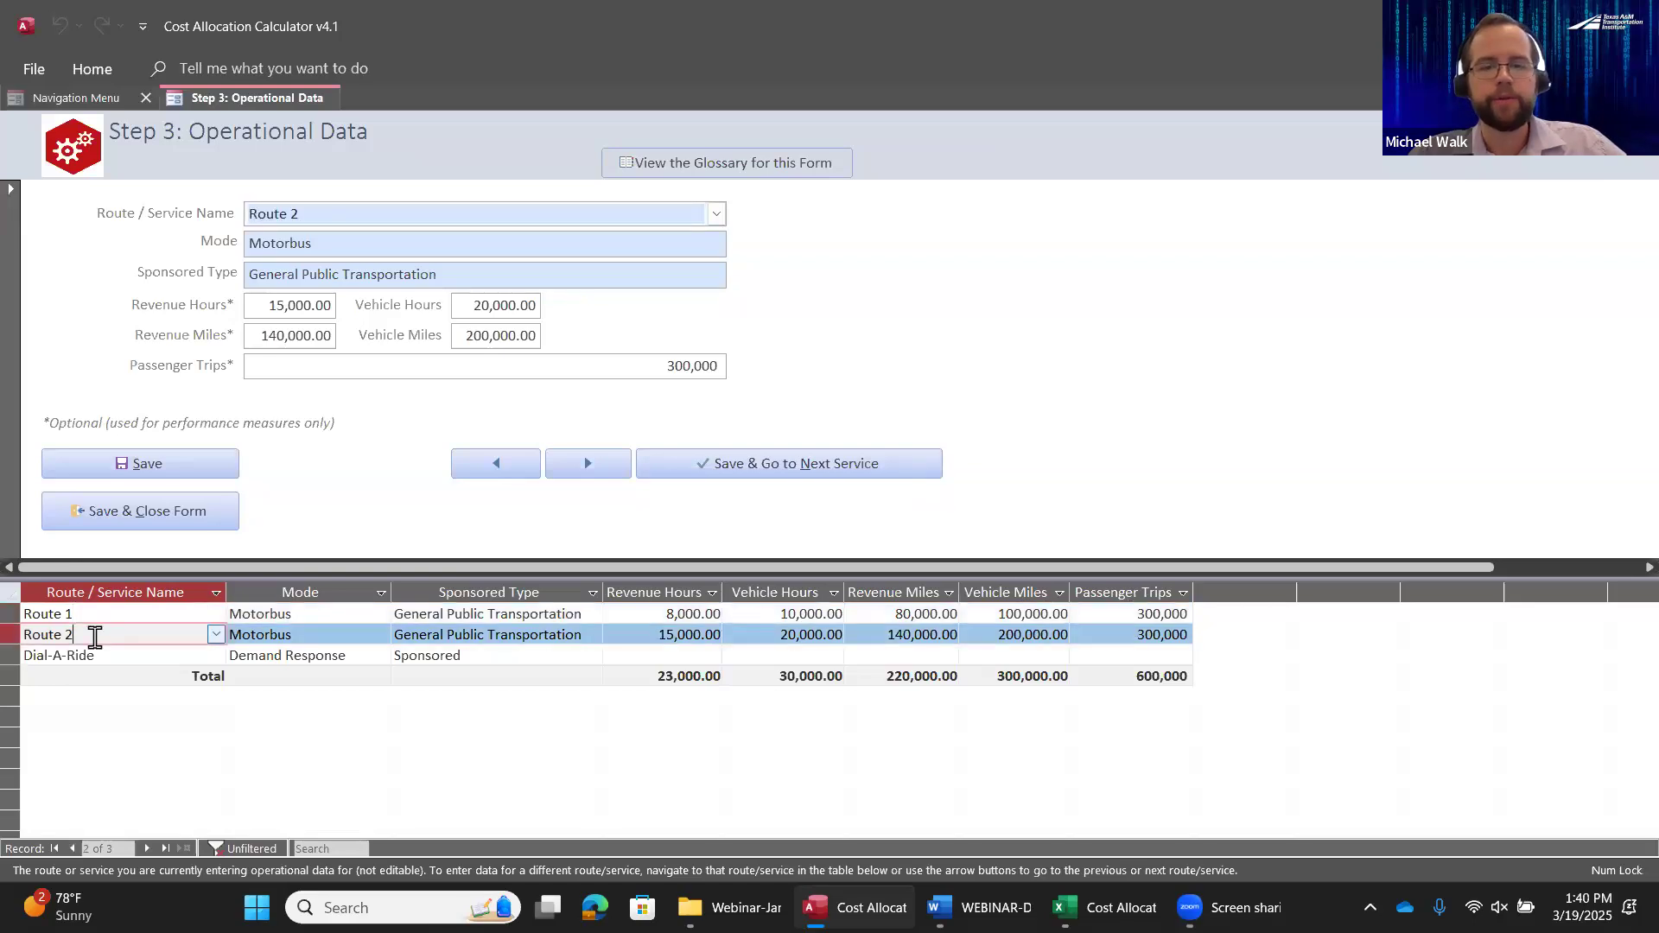
left_click(115, 658)
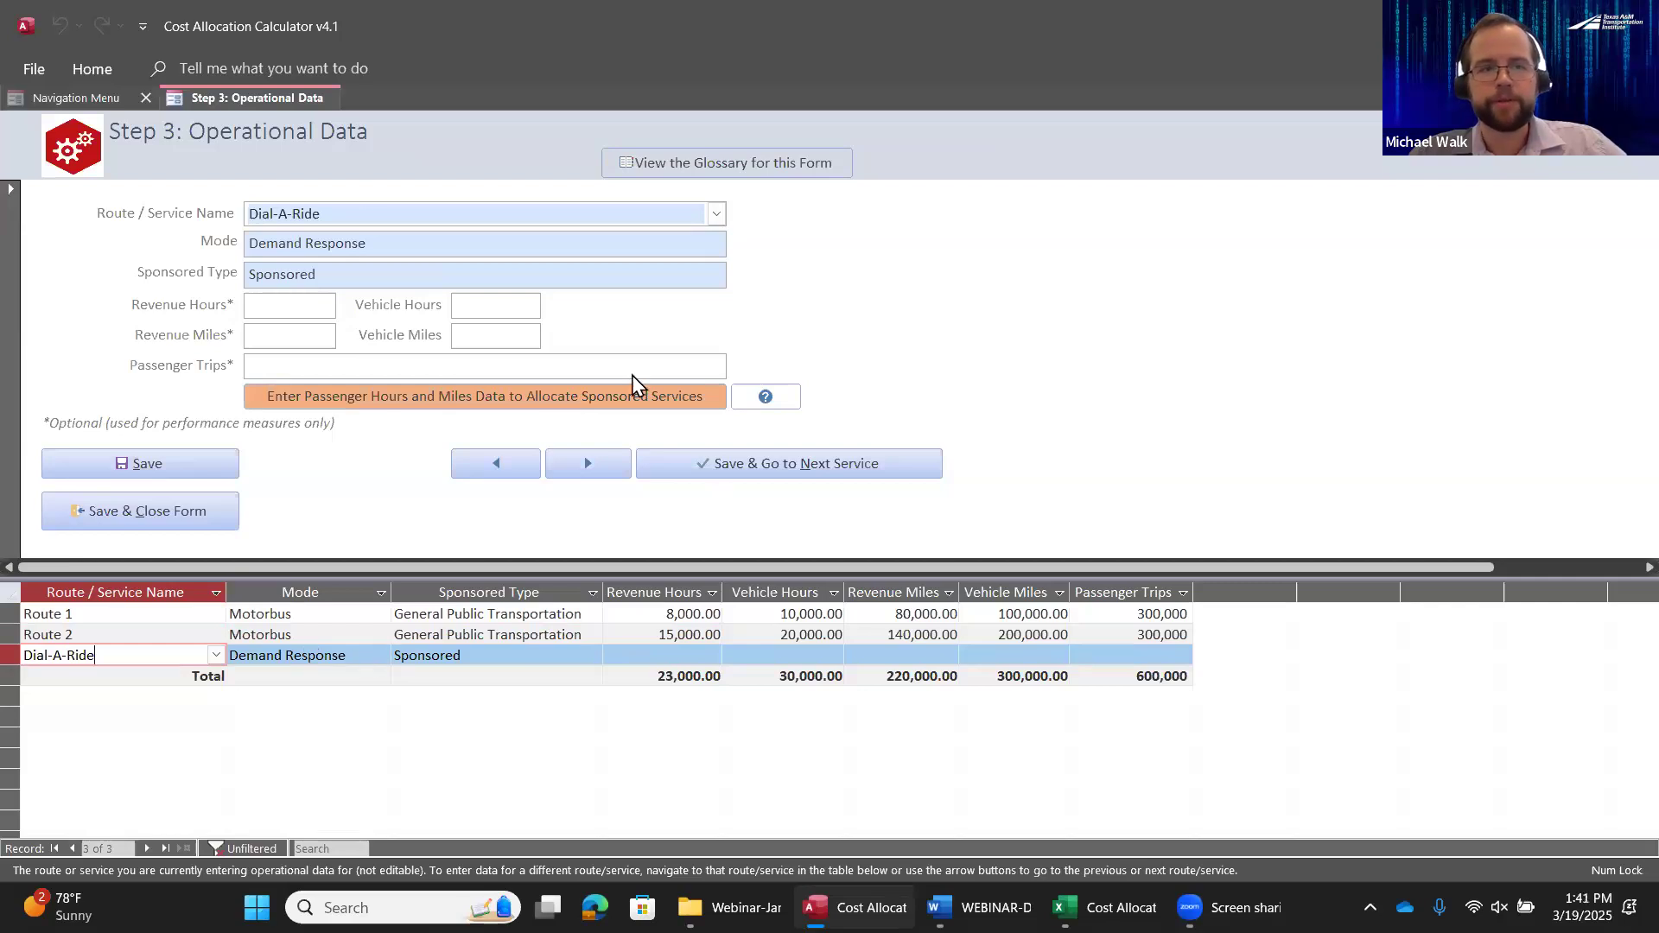
Enter 40,000 revenue hours and 50,000 vehicle hours for Dial-A-Ride
left_click(291, 307)
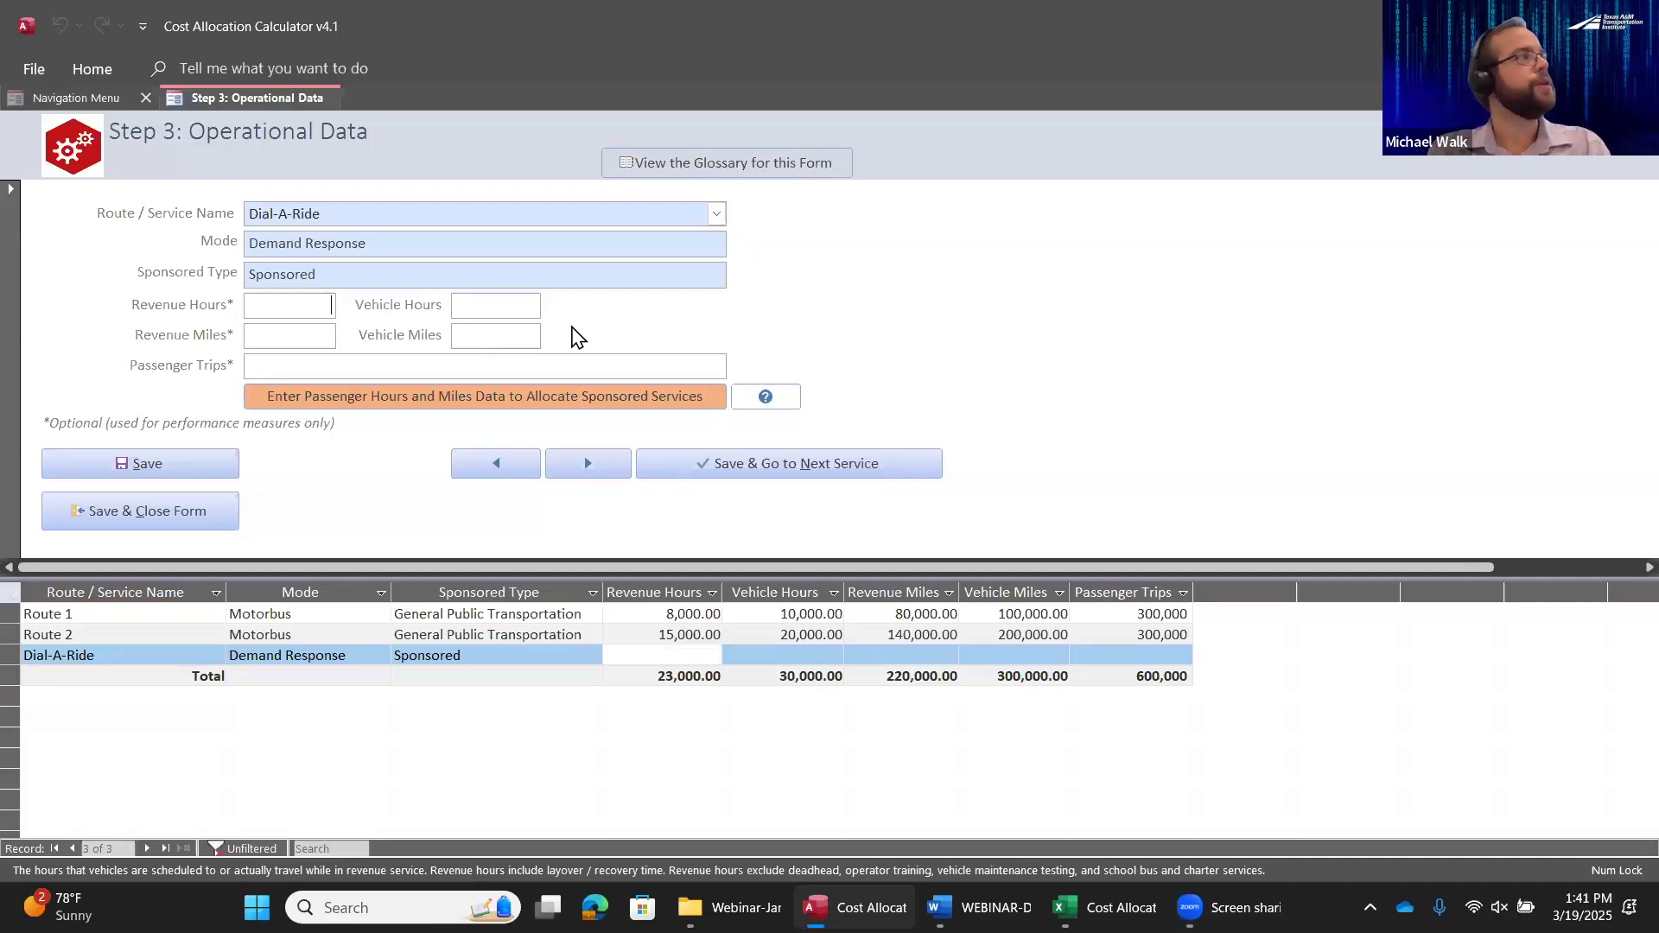
key("alt+Tab")
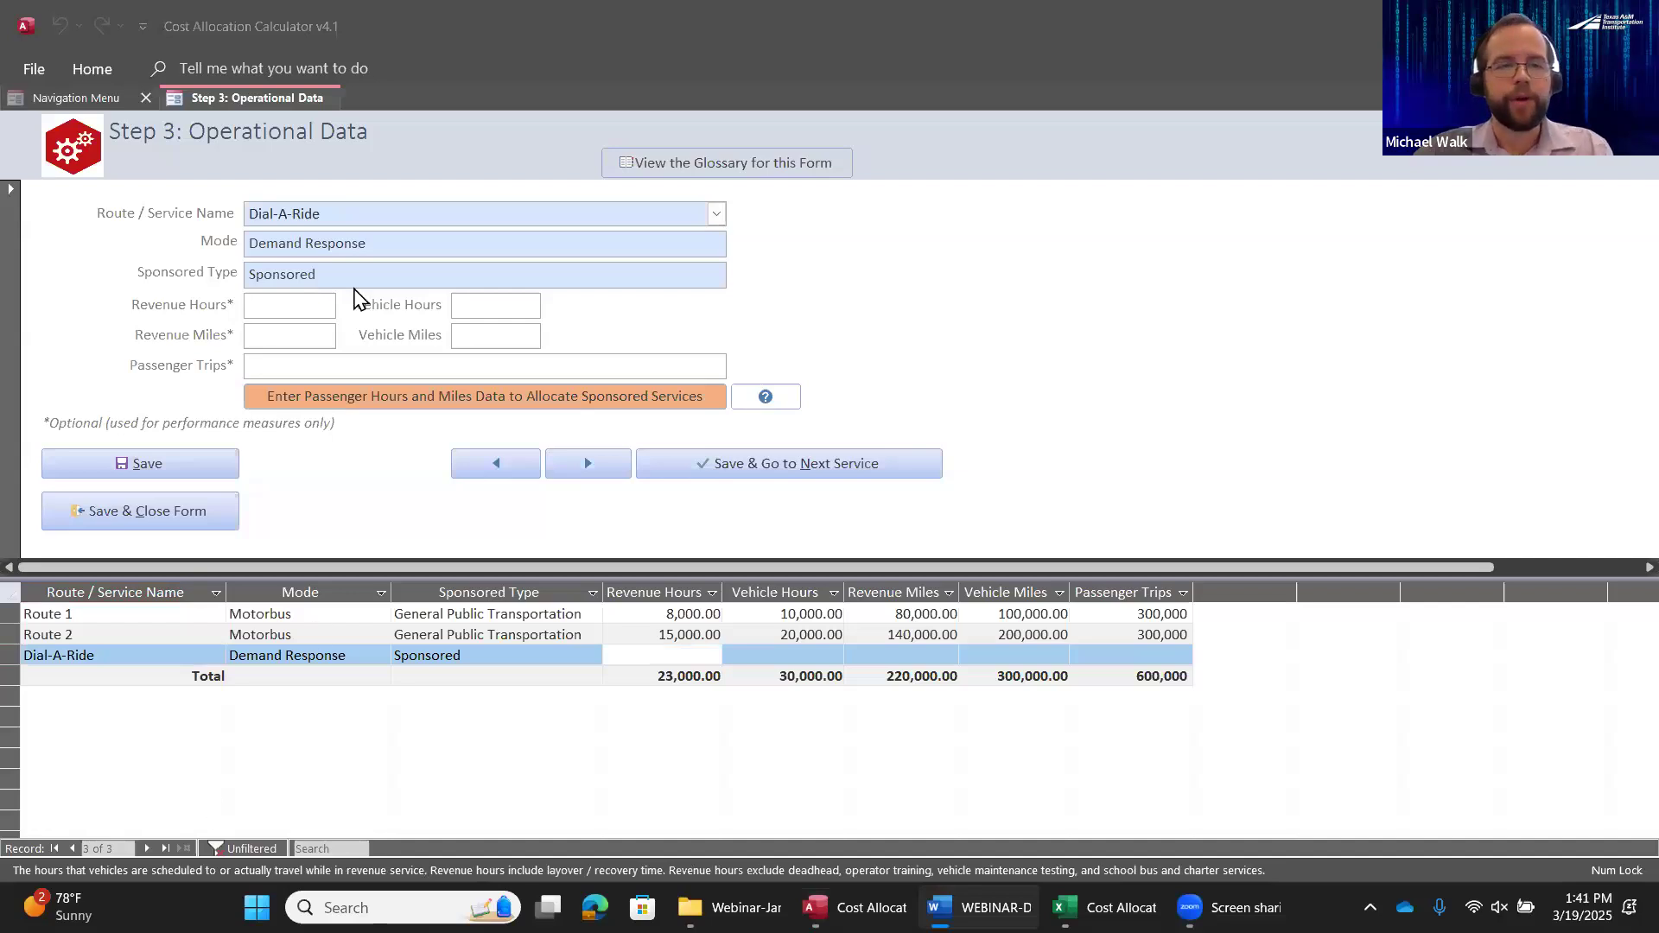
key("alt+Tab")
type("4")
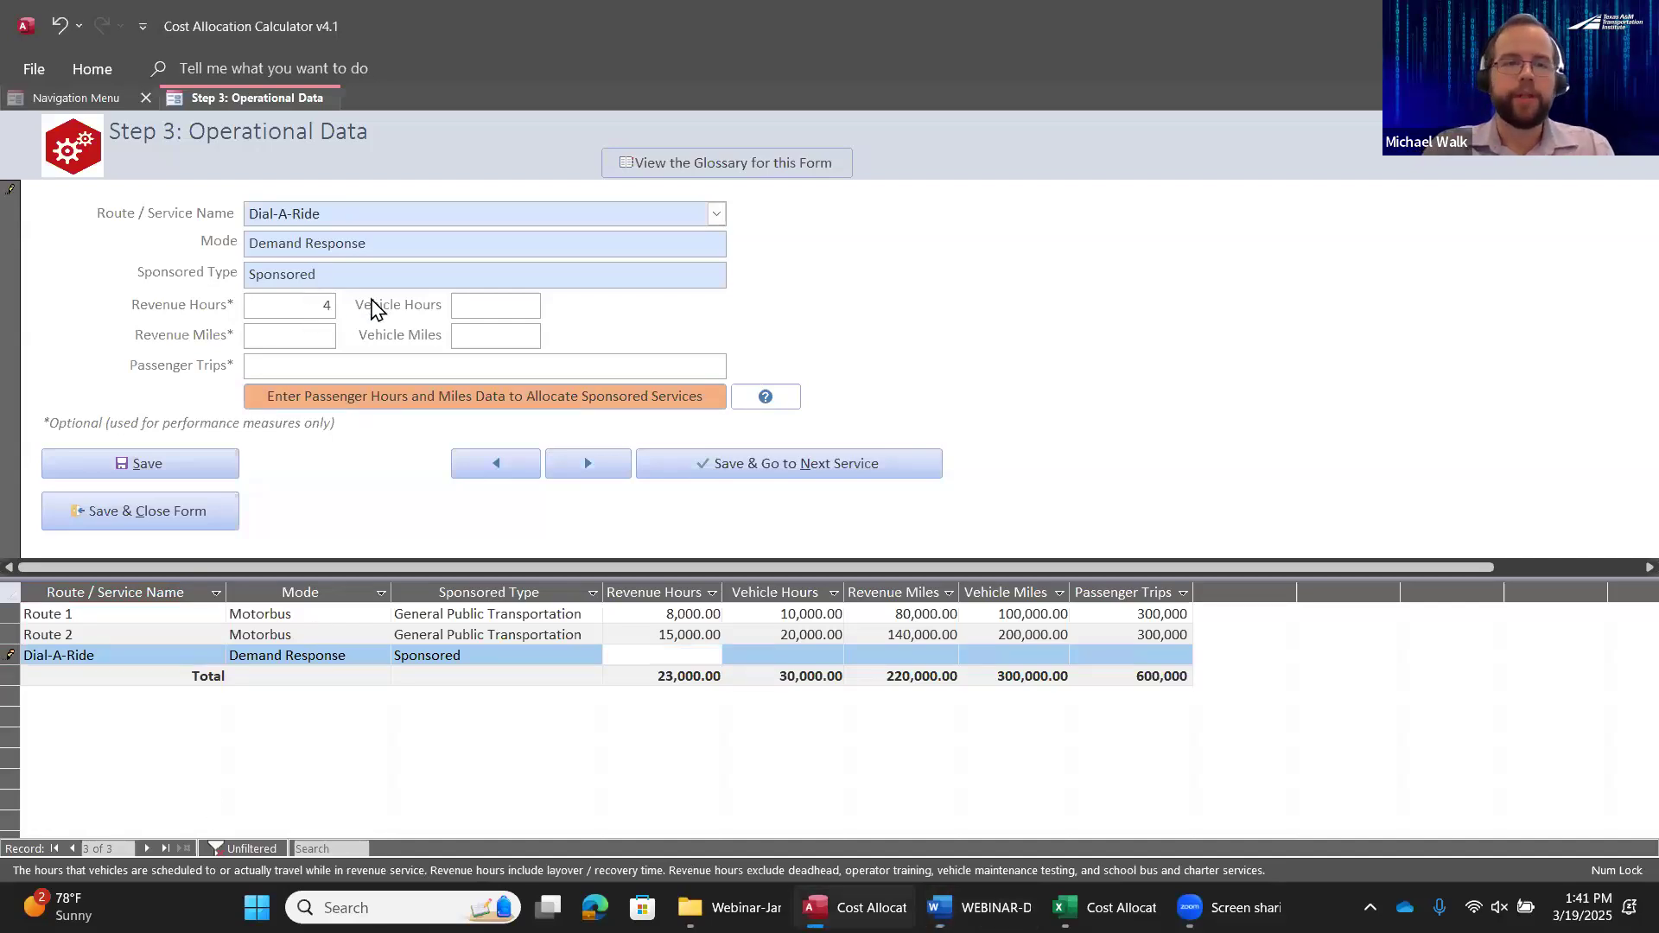
key("Tab")
type("50")
key("Tab")
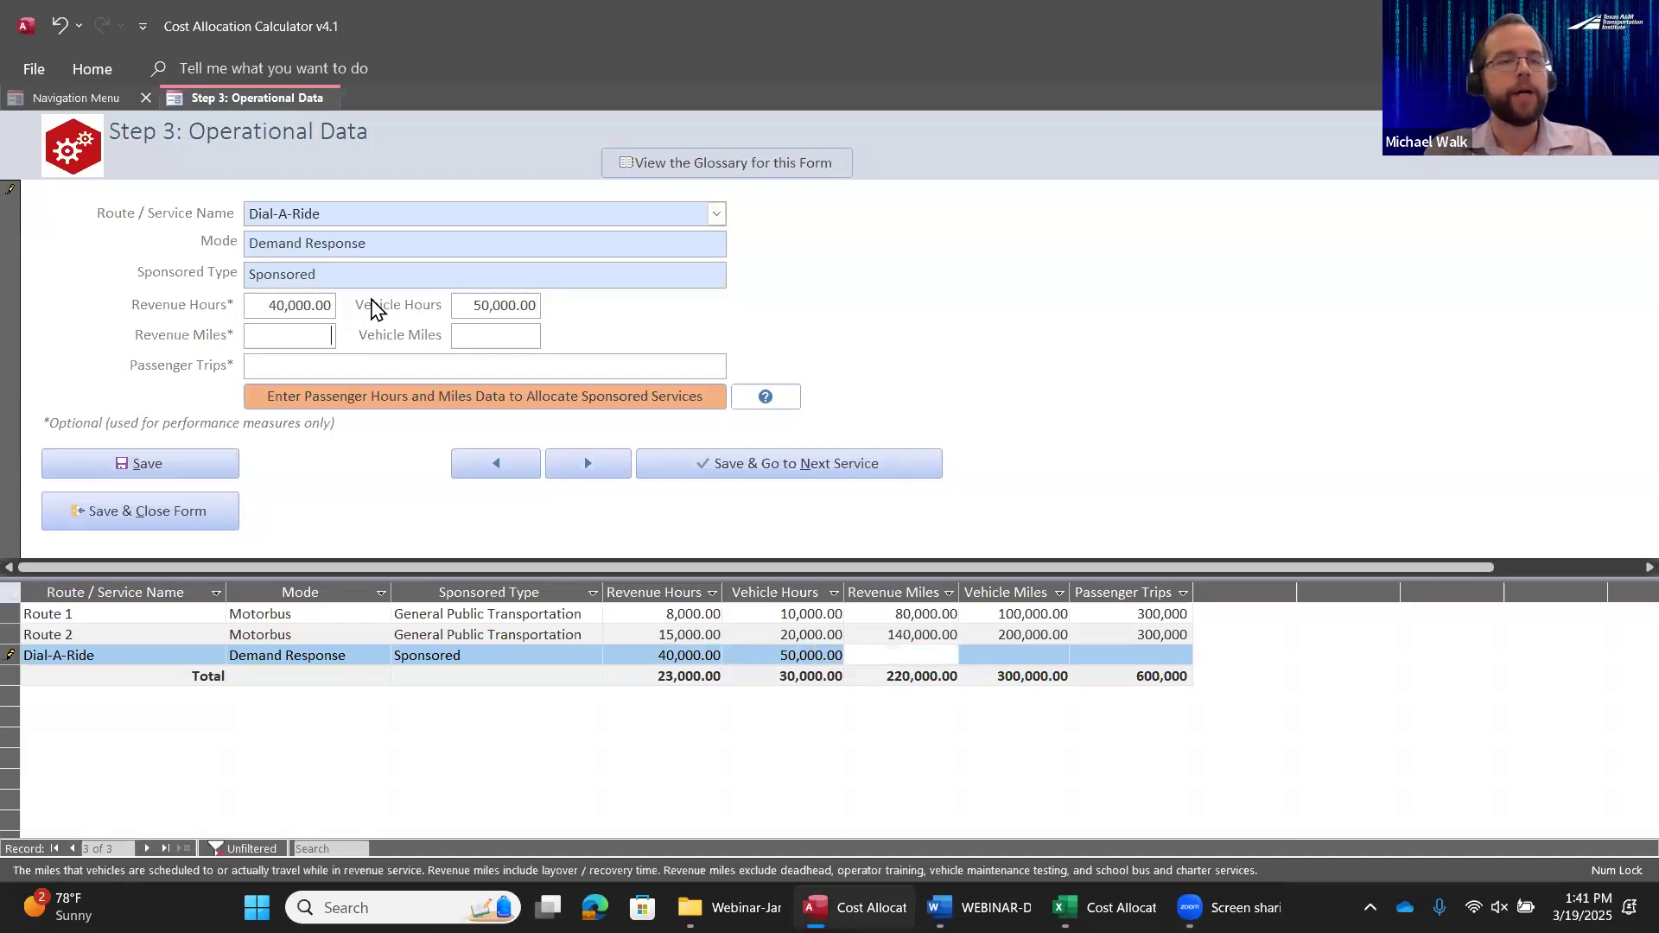
Enter 800,000 revenue miles, 1,000,000 vehicle miles and 80,000 passenger trips for Dial-A-Ride
mouse_move(373, 309)
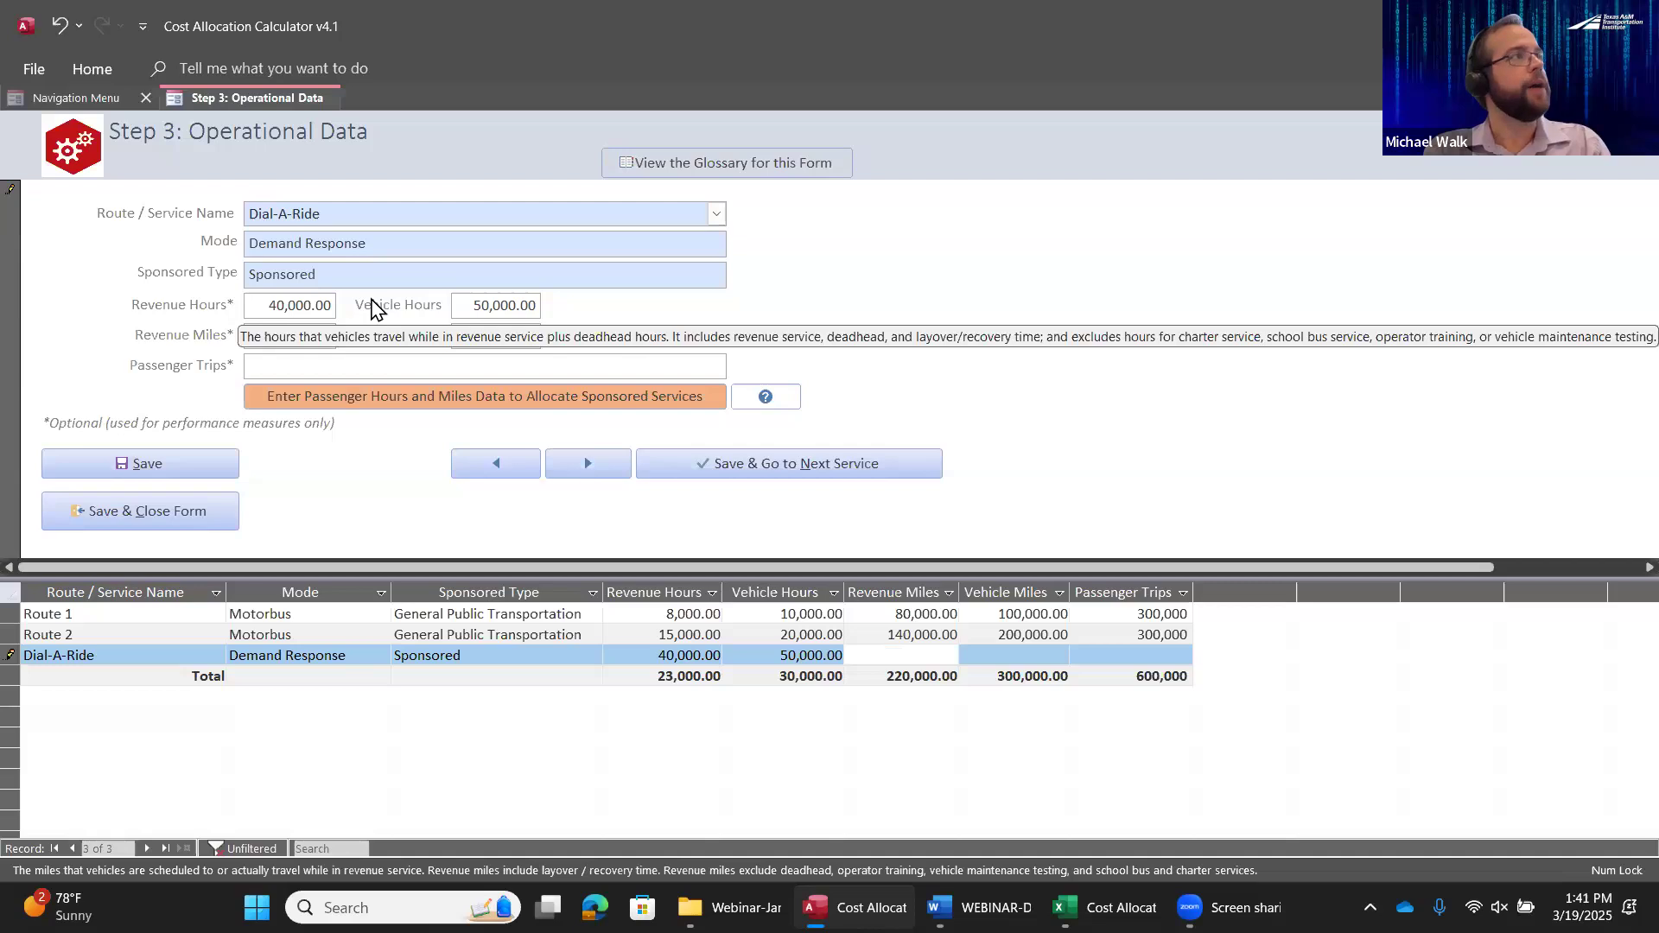
type("800000")
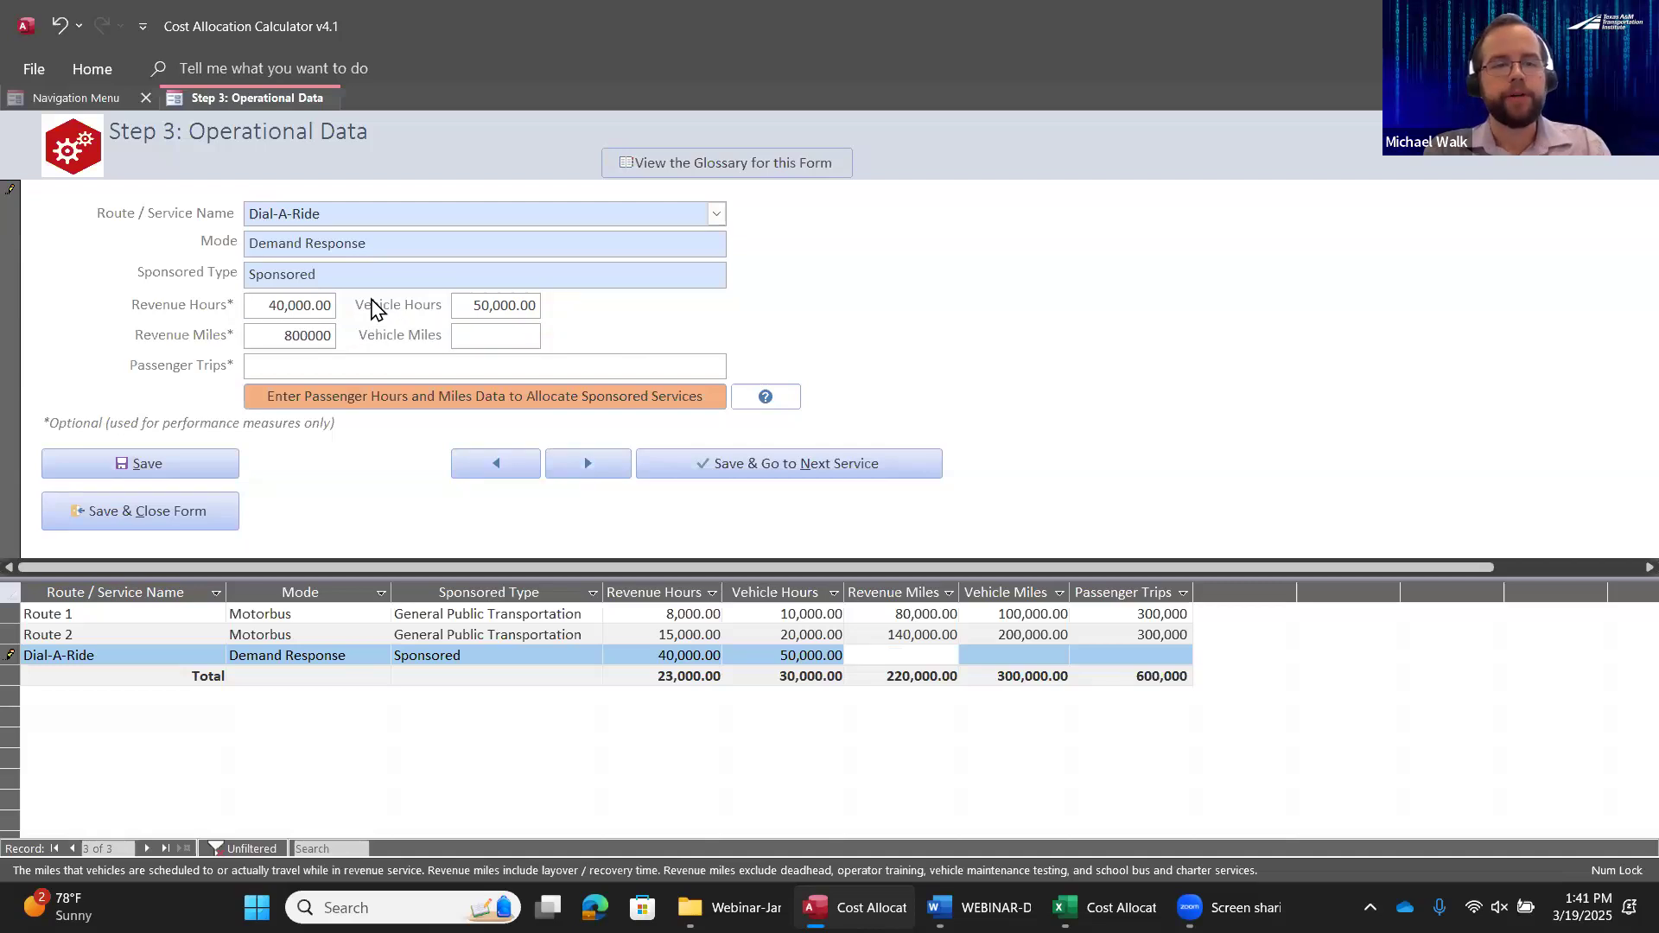
key("Tab")
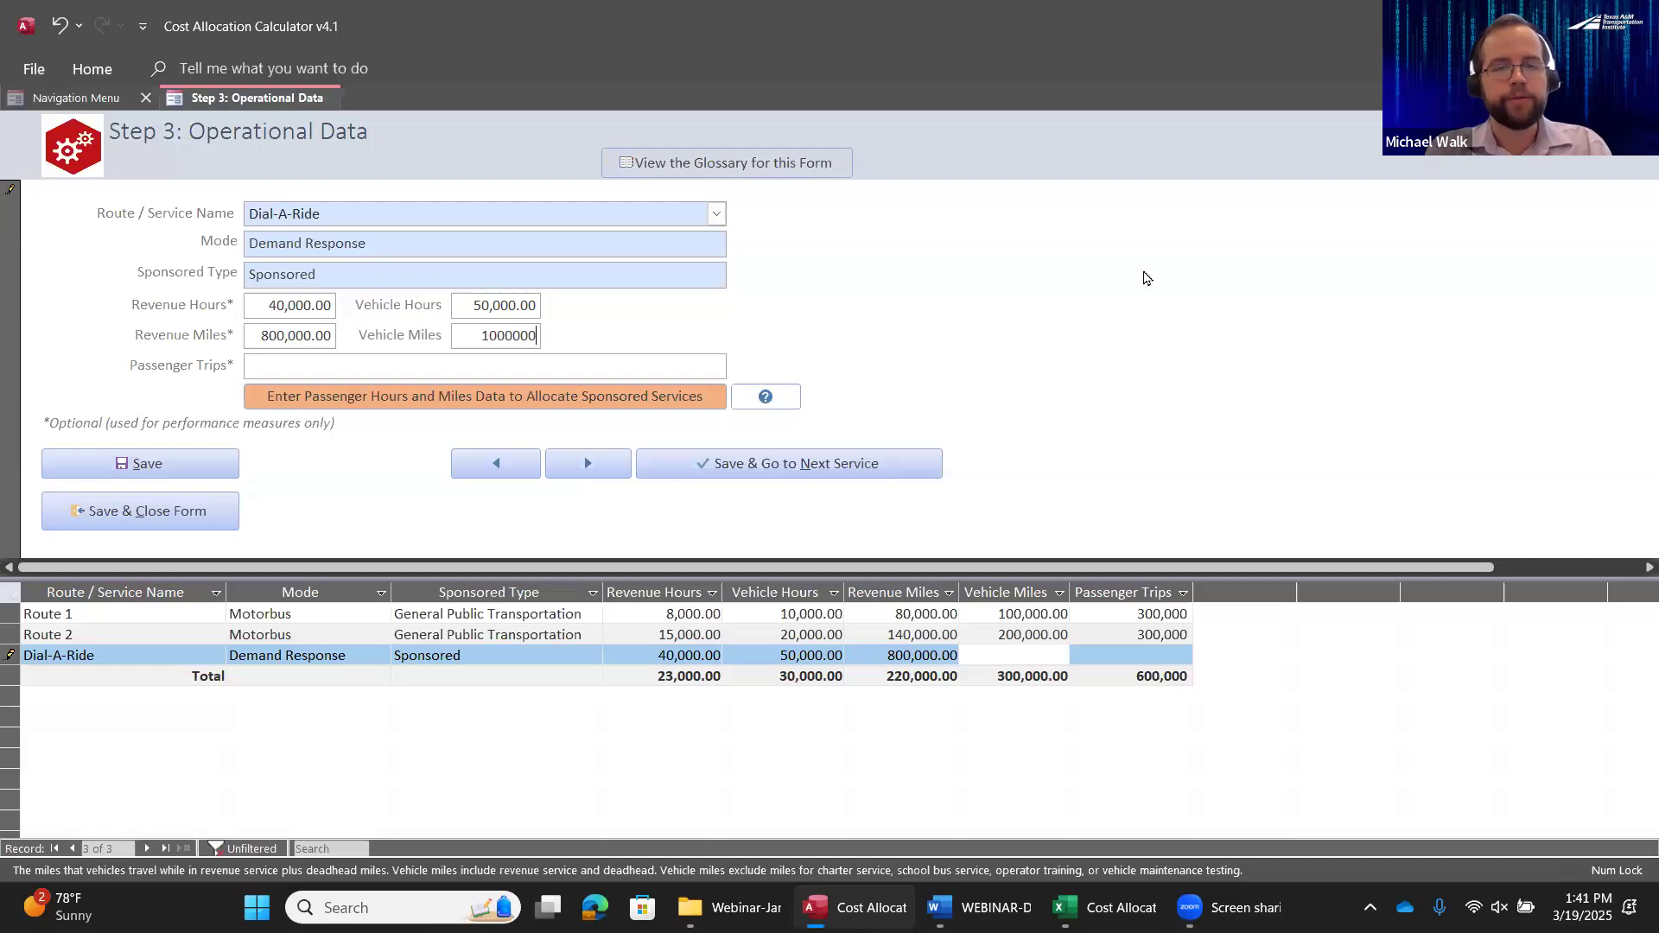
key("Tab")
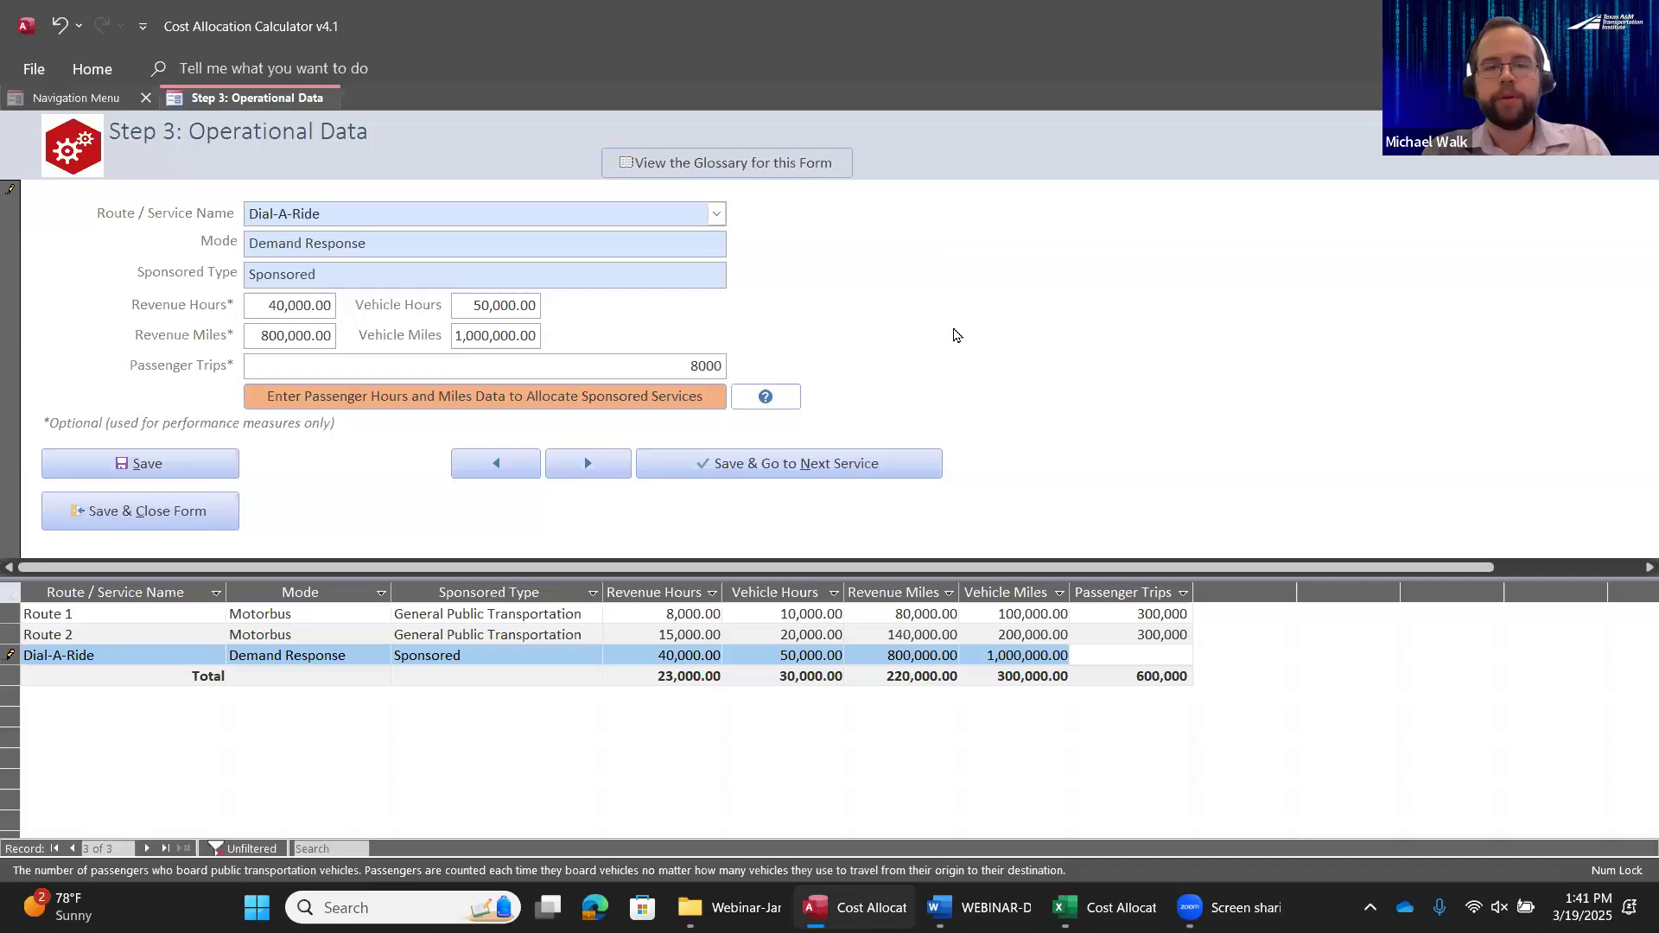
key("Tab")
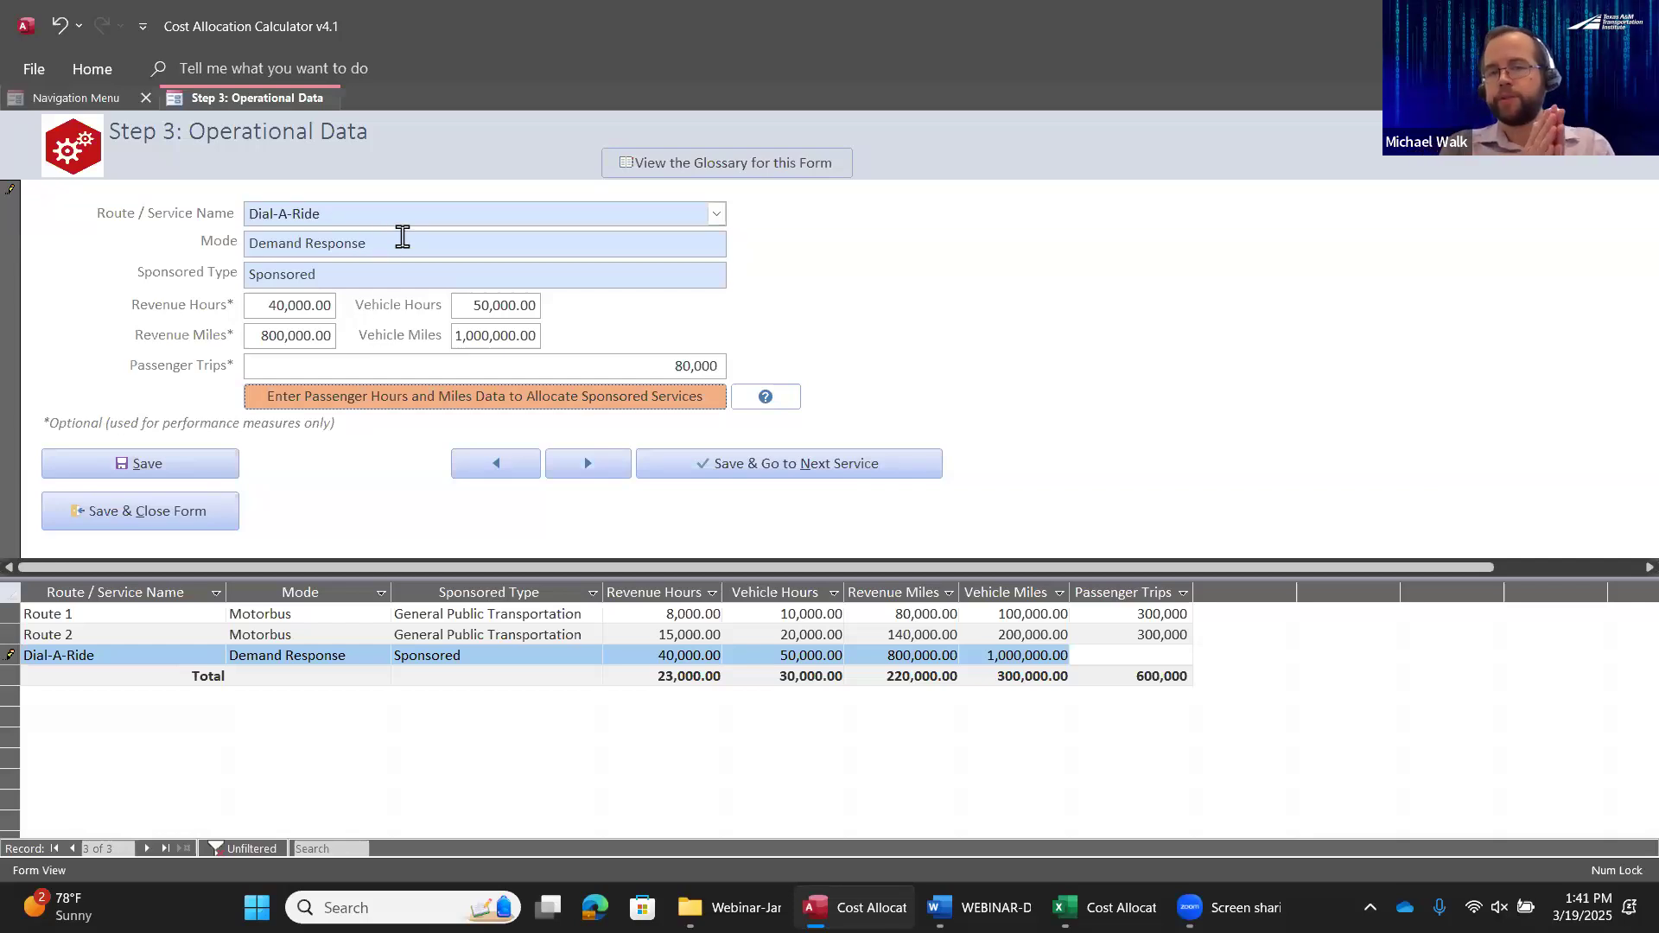
Open the sponsored services data for Dial-A-Ride and choose Short-Trip Sponsor as the sponsor
mouse_move(403, 237)
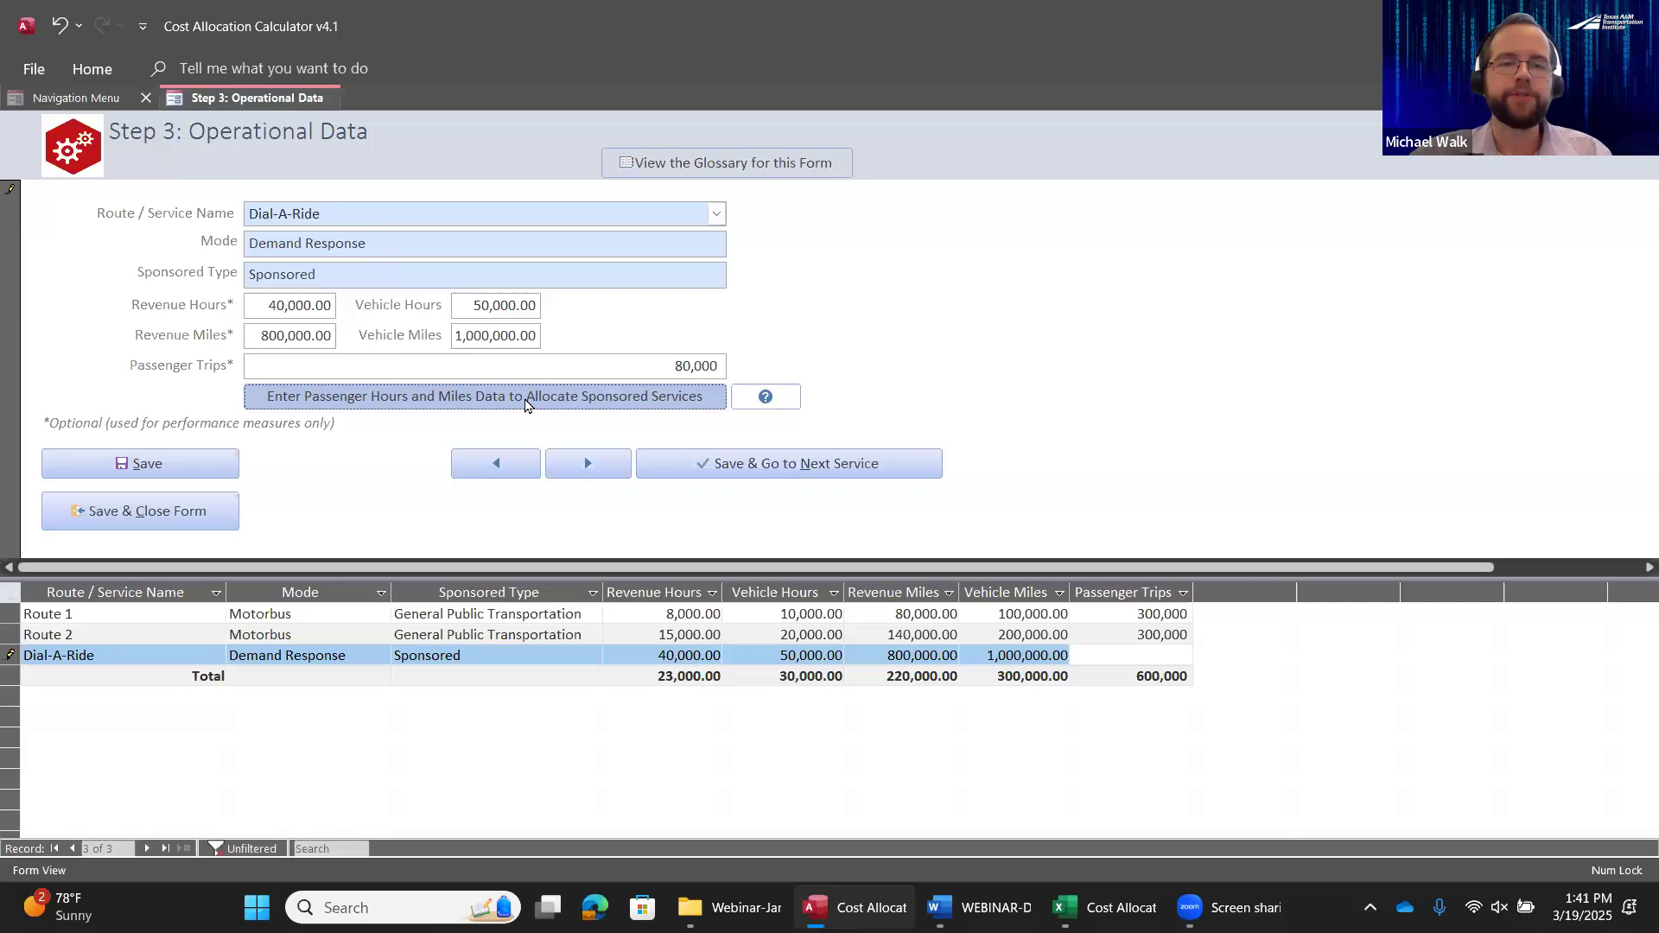
left_click(661, 404)
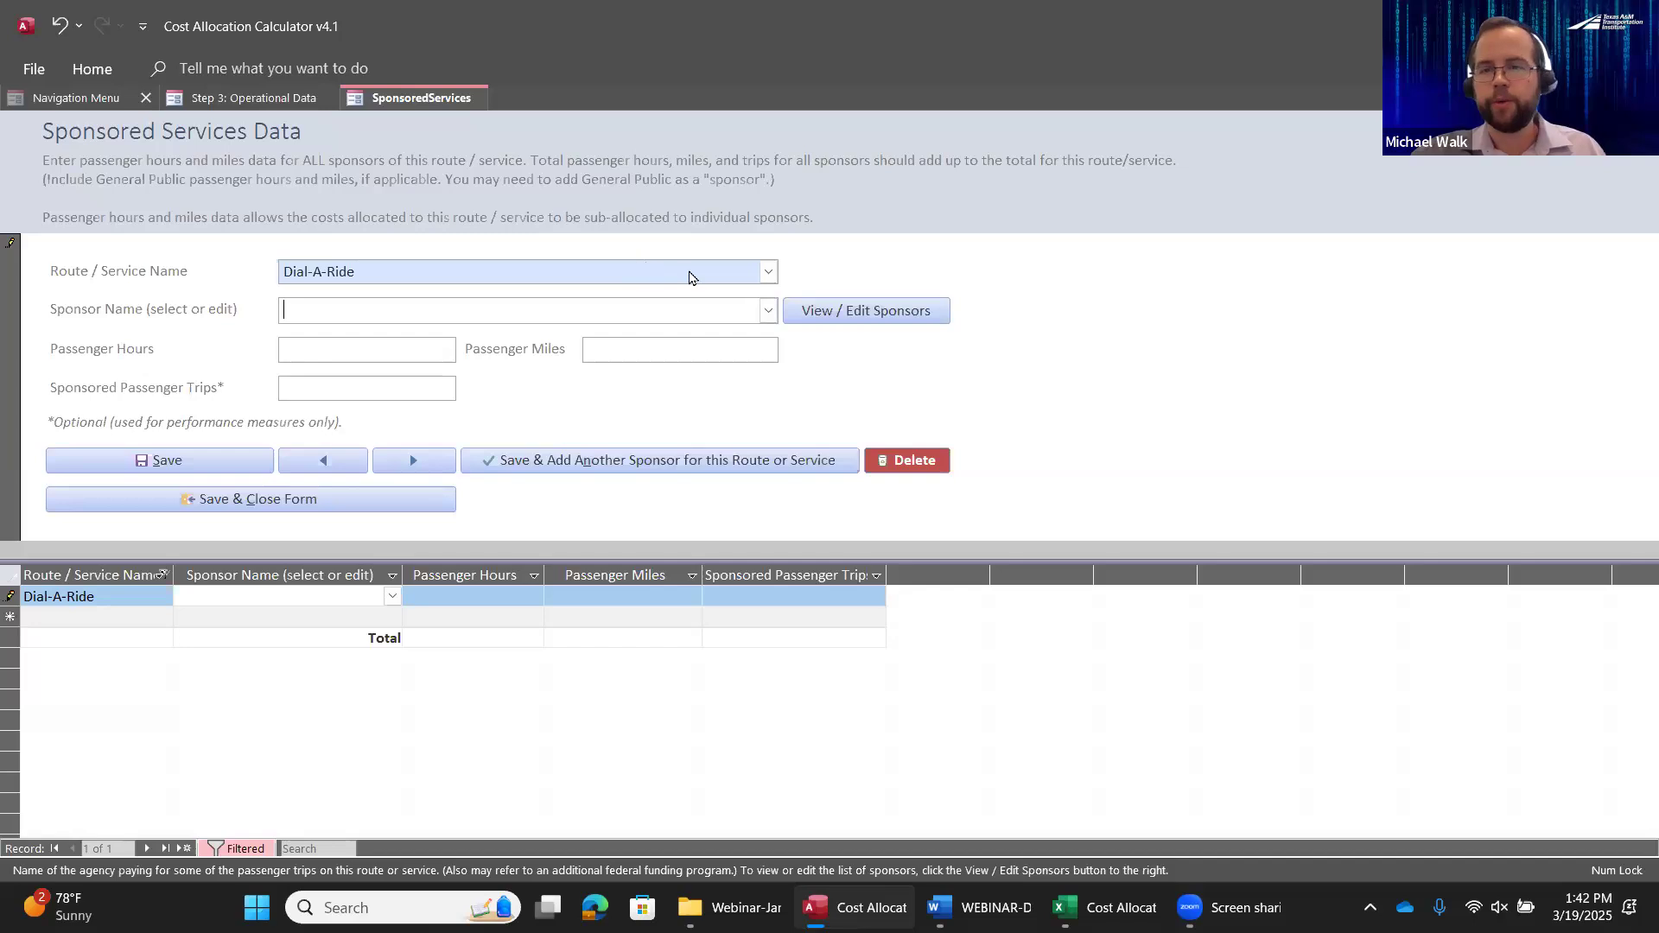
left_click(768, 312)
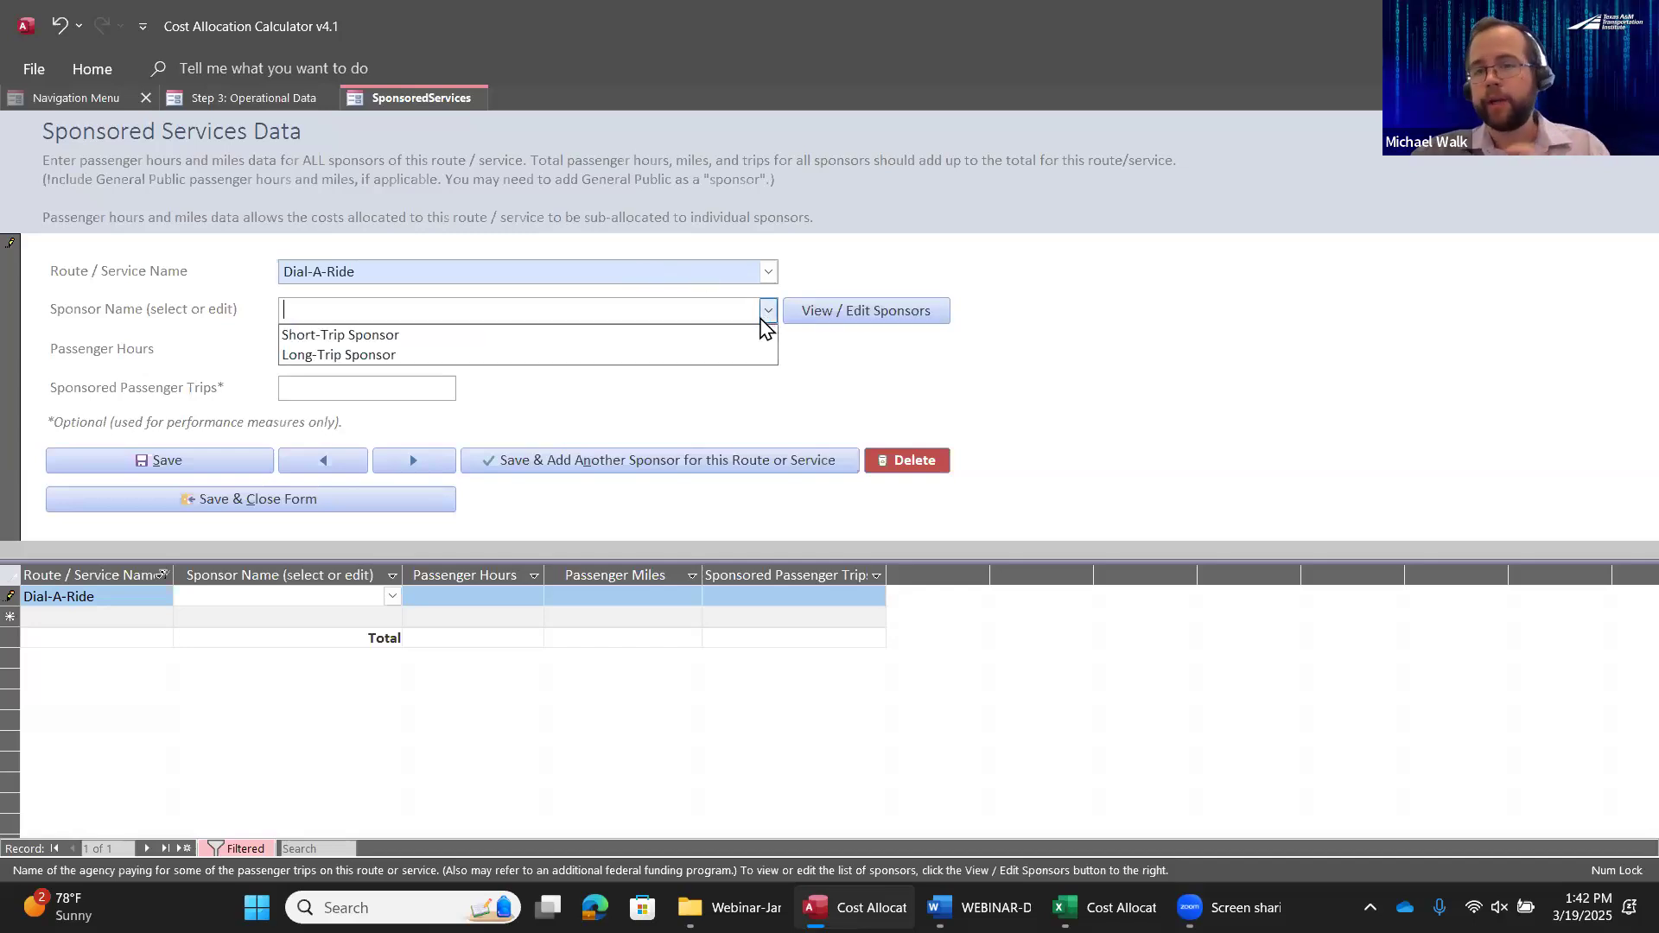
left_click(371, 337)
left_click(372, 346)
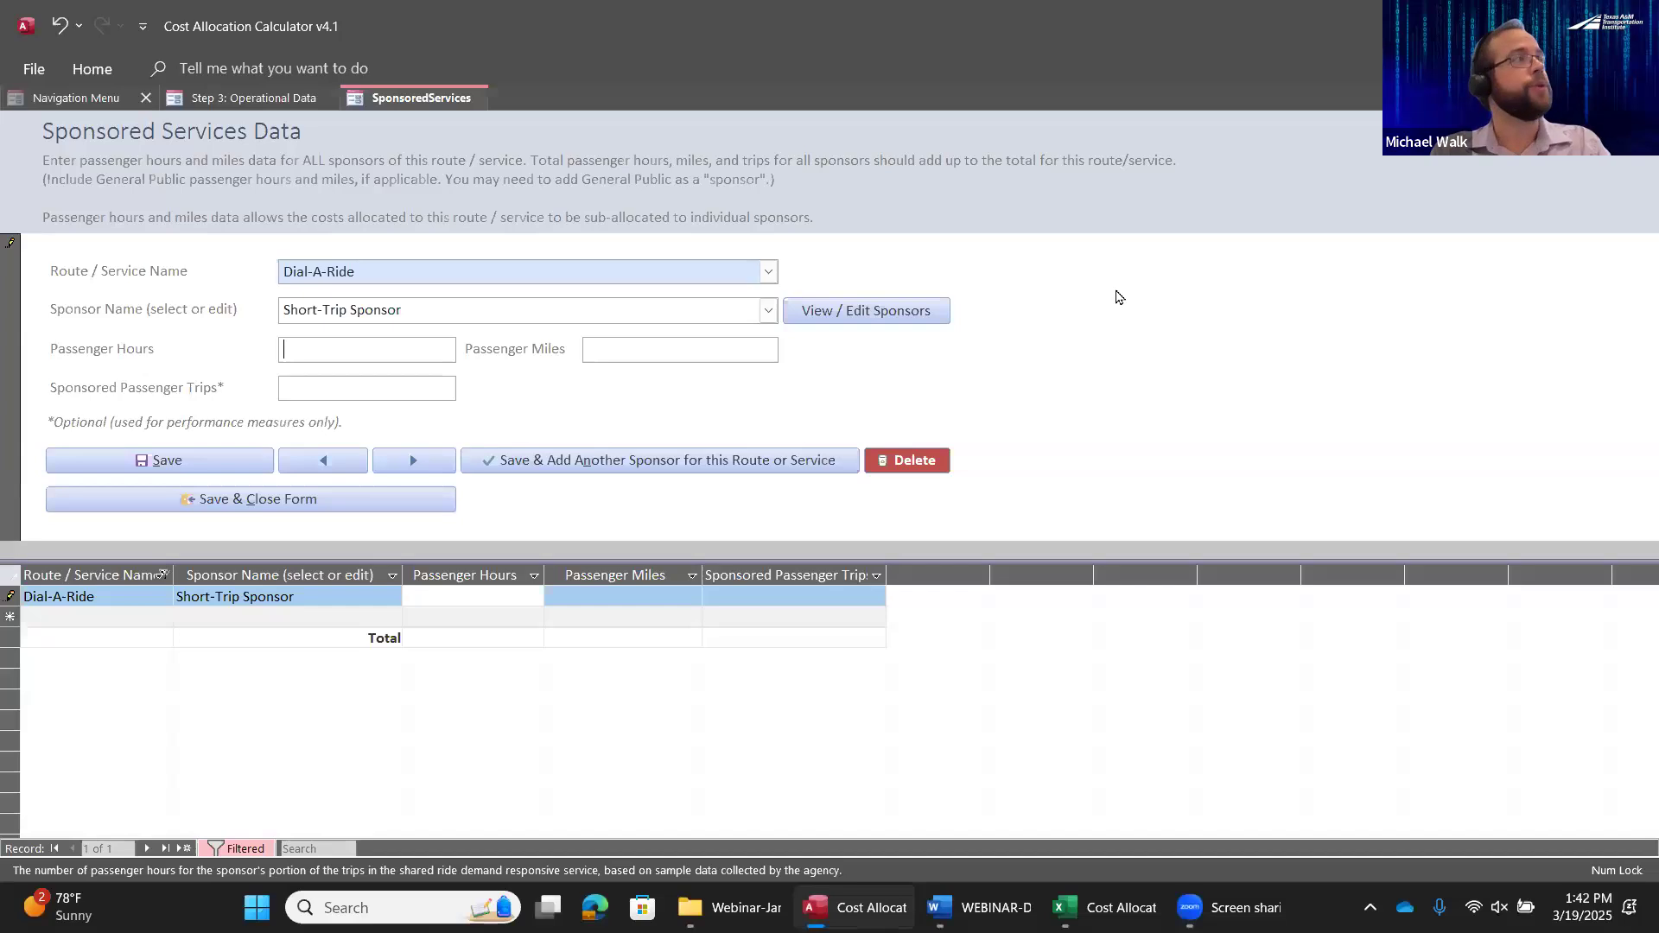
Enter 30,000 passenger hours, 600,000 passenger miles and 70,000 sponsored passenger trips for the Short-Trip Sponsor
type("0000")
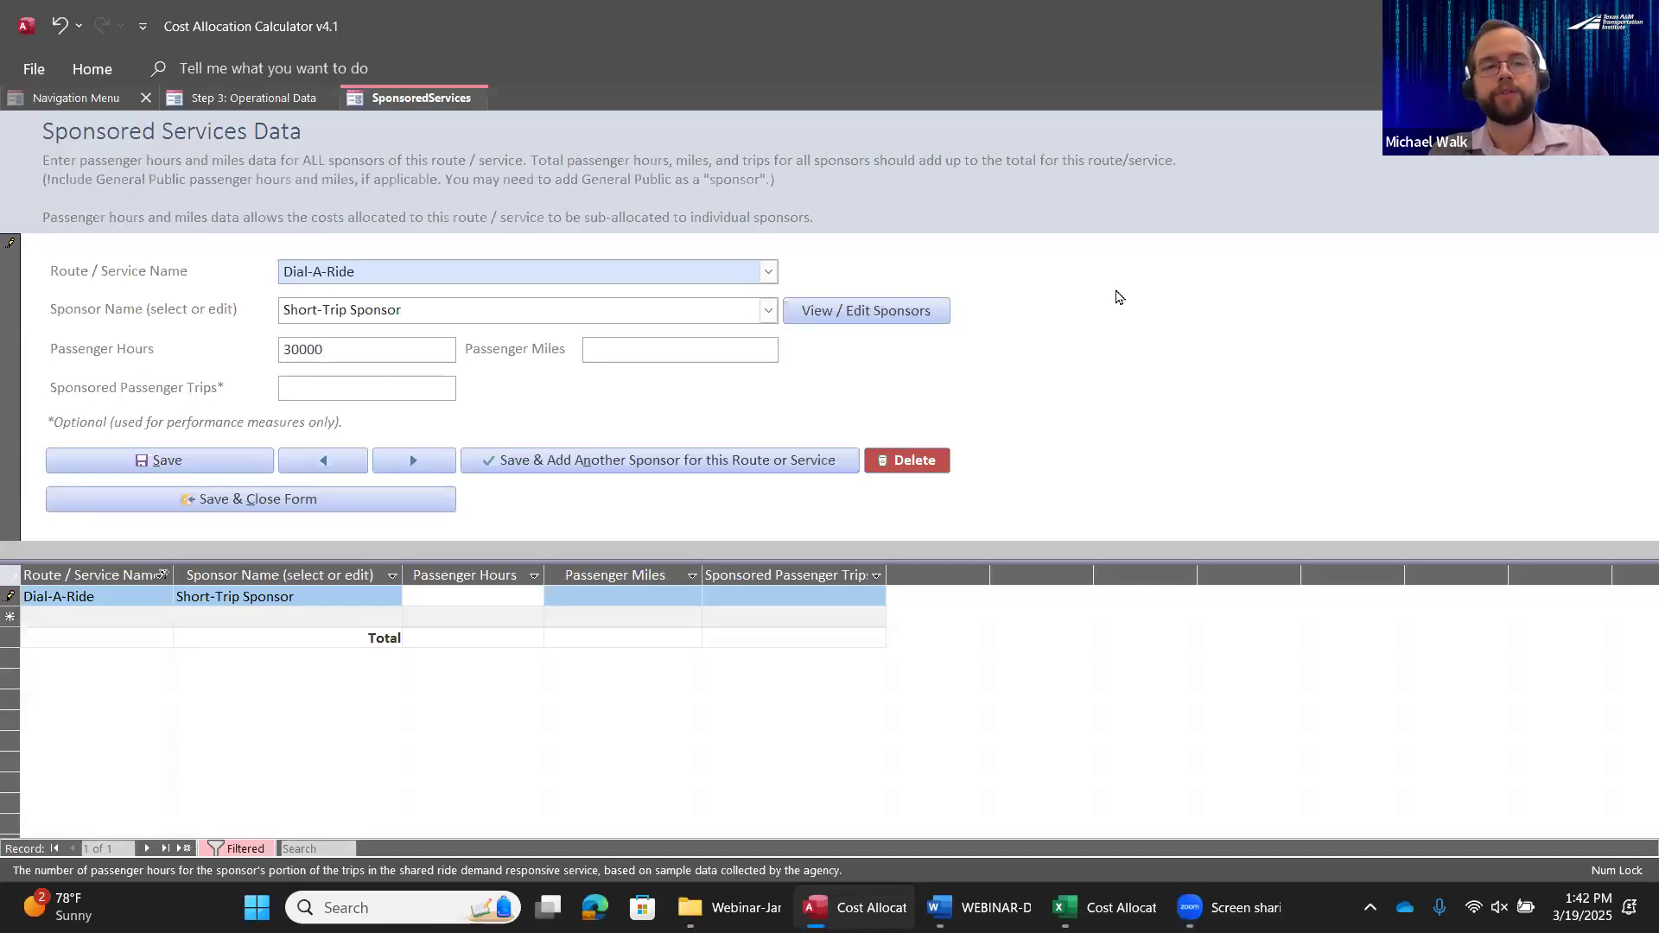
key("Tab")
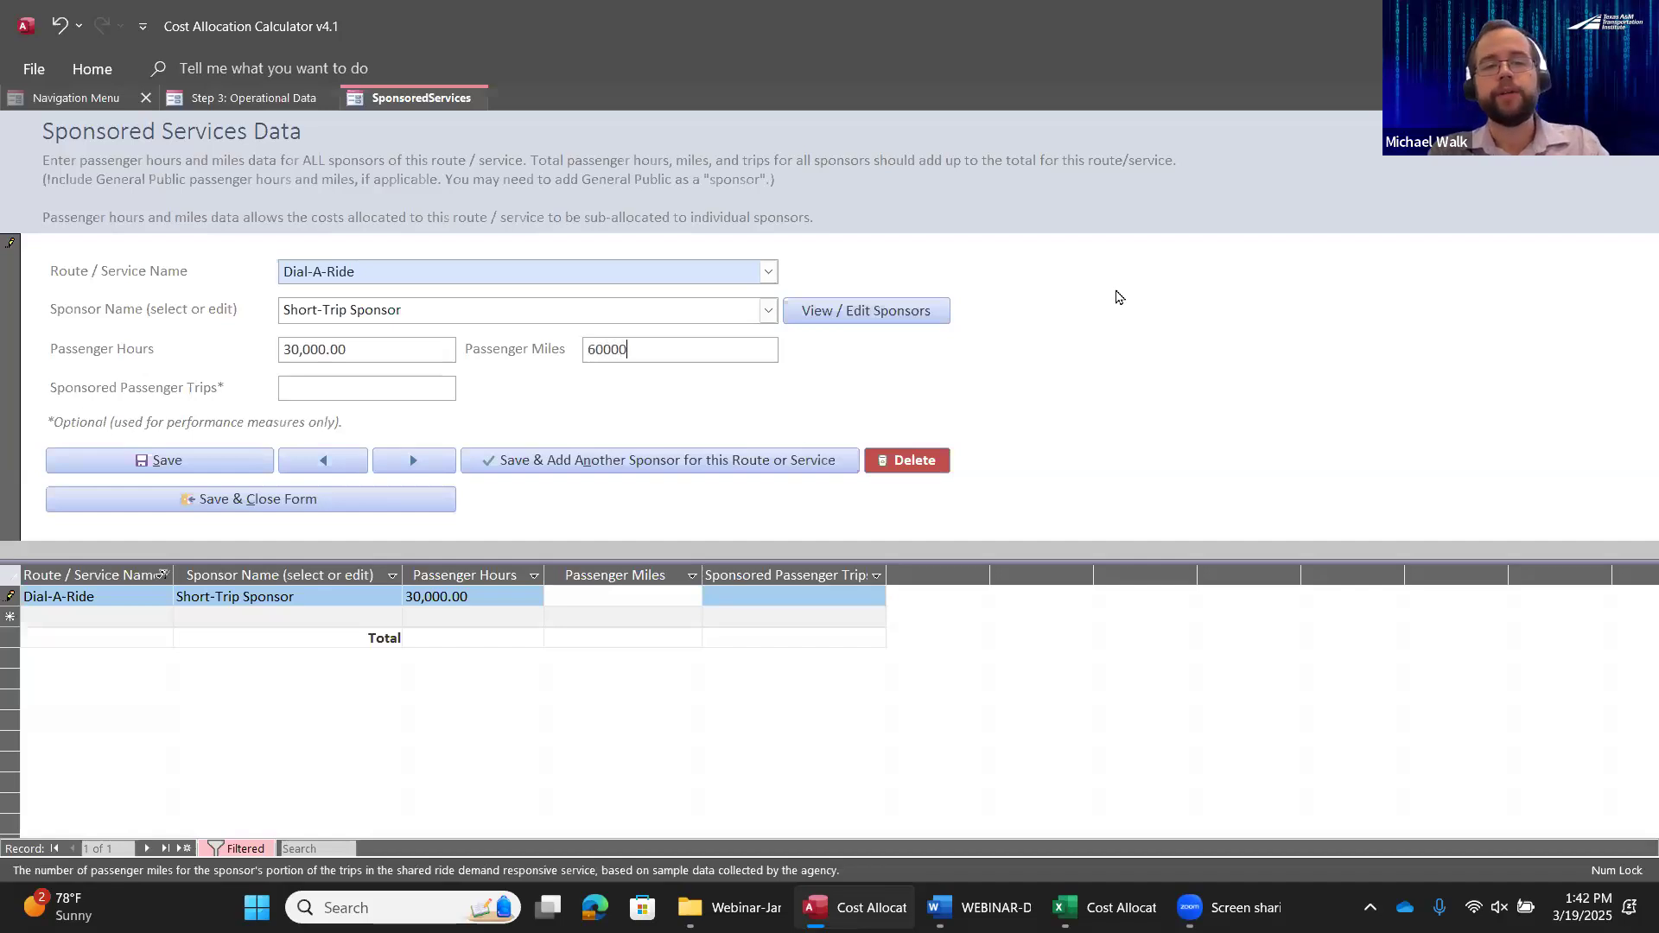
key("Tab")
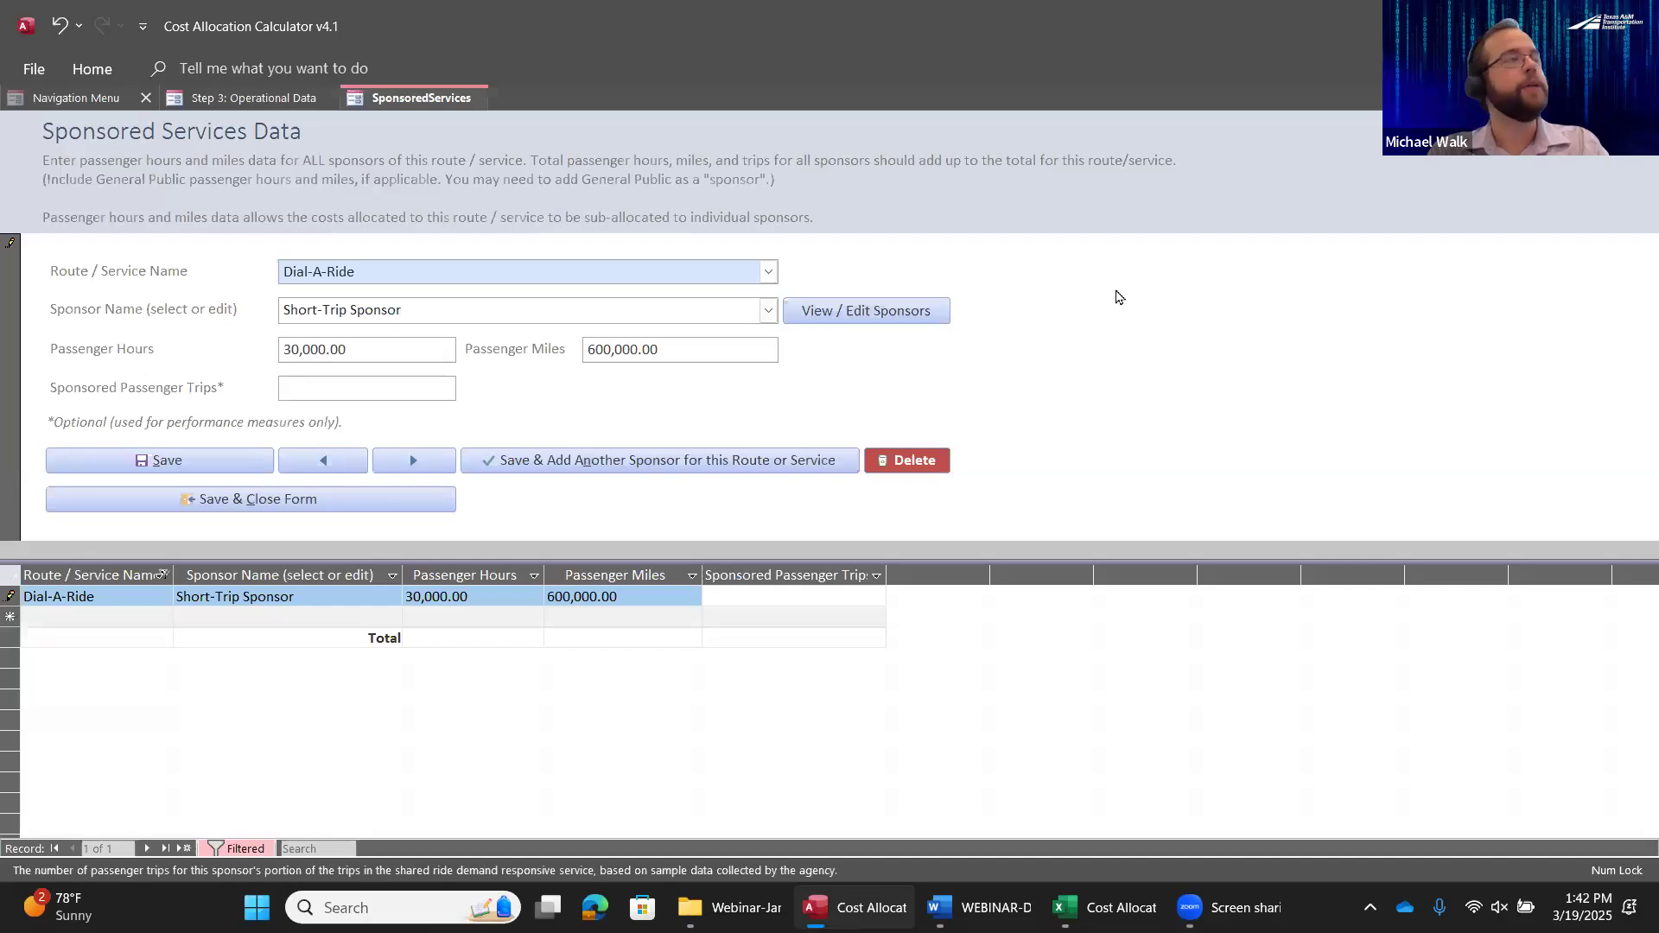
type("70000")
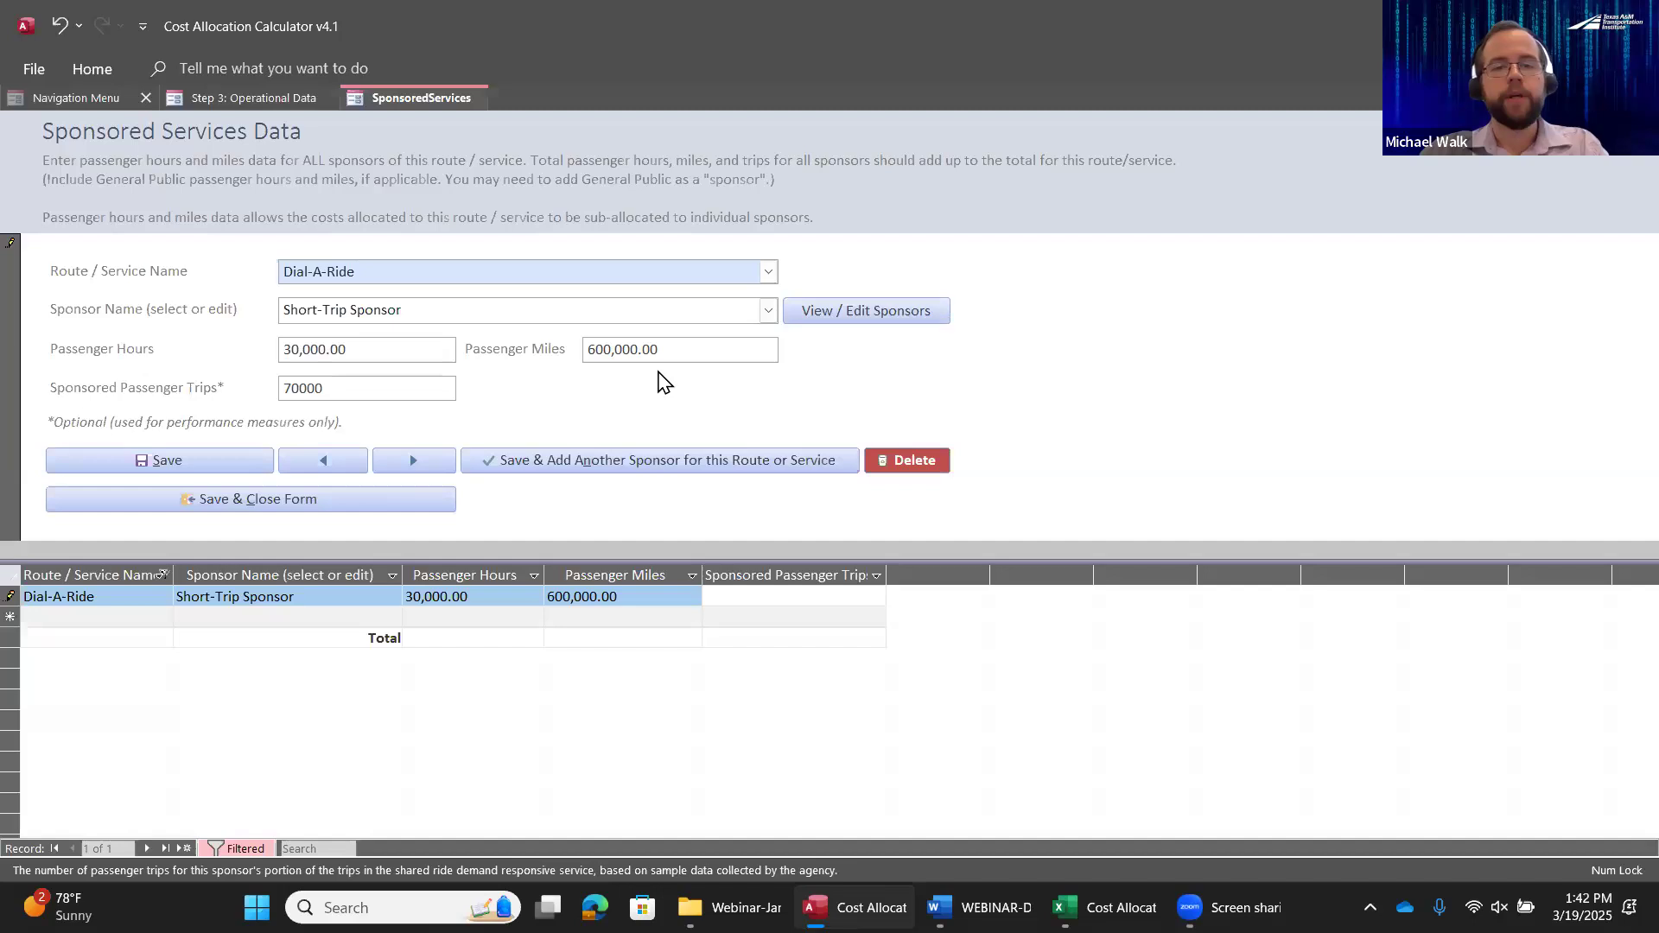
Save the Short-Trip Sponsor's data and add Long-Trip Sponsor as another sponsor of Dial-A-Ride
left_click(725, 466)
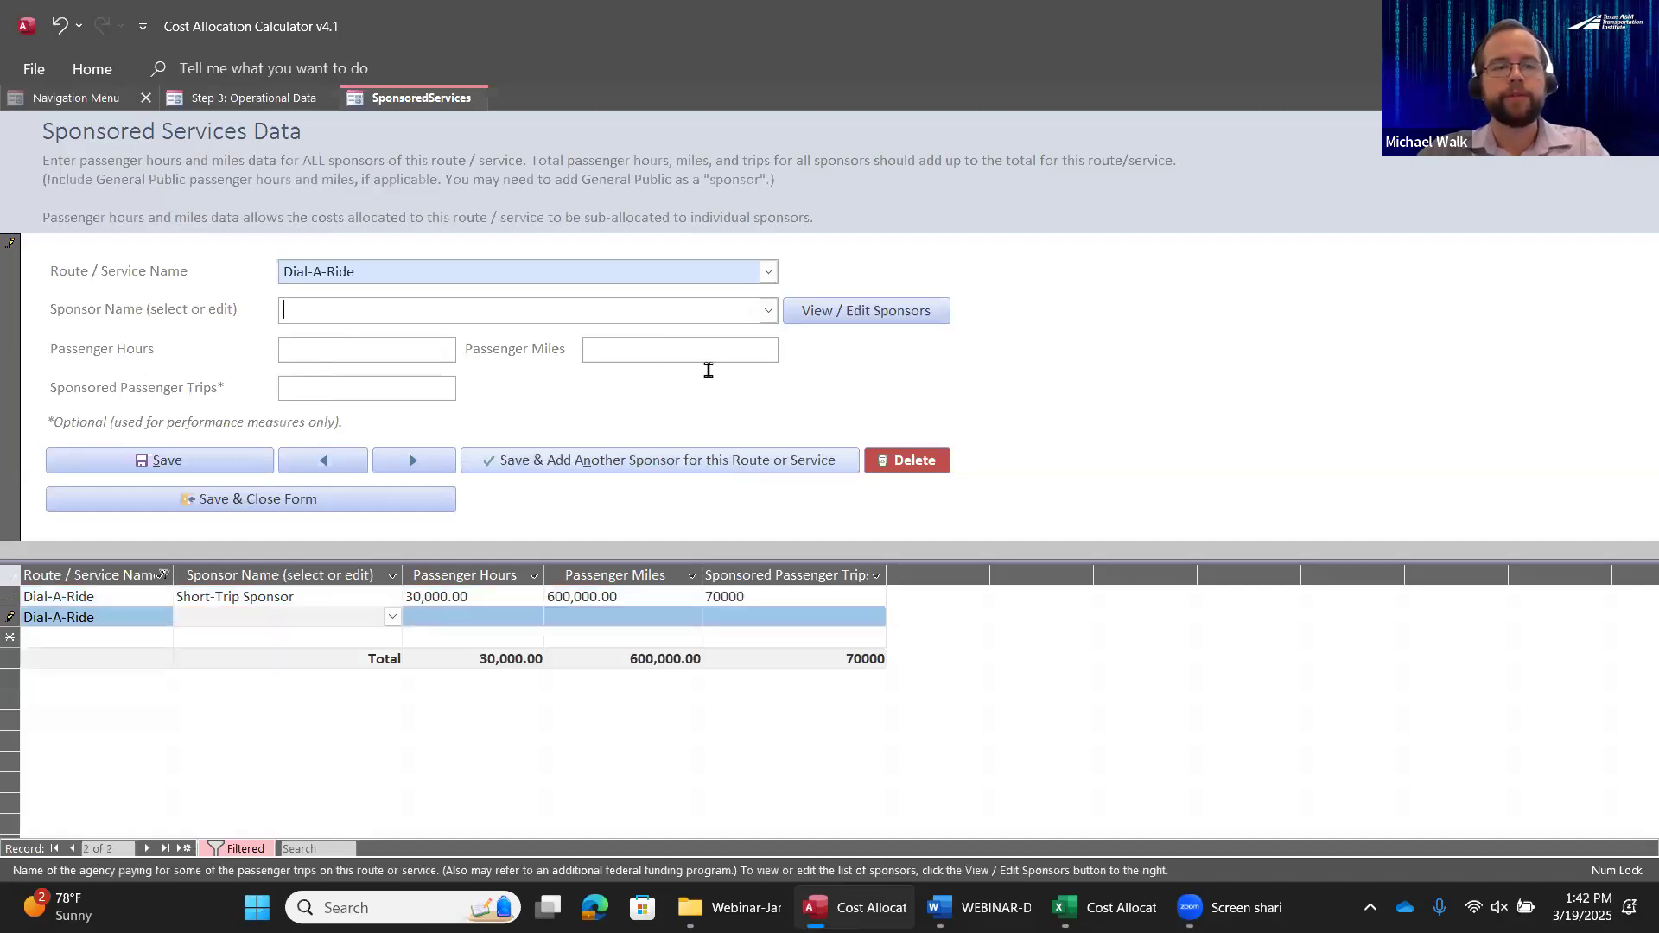
left_click(768, 313)
left_click(326, 355)
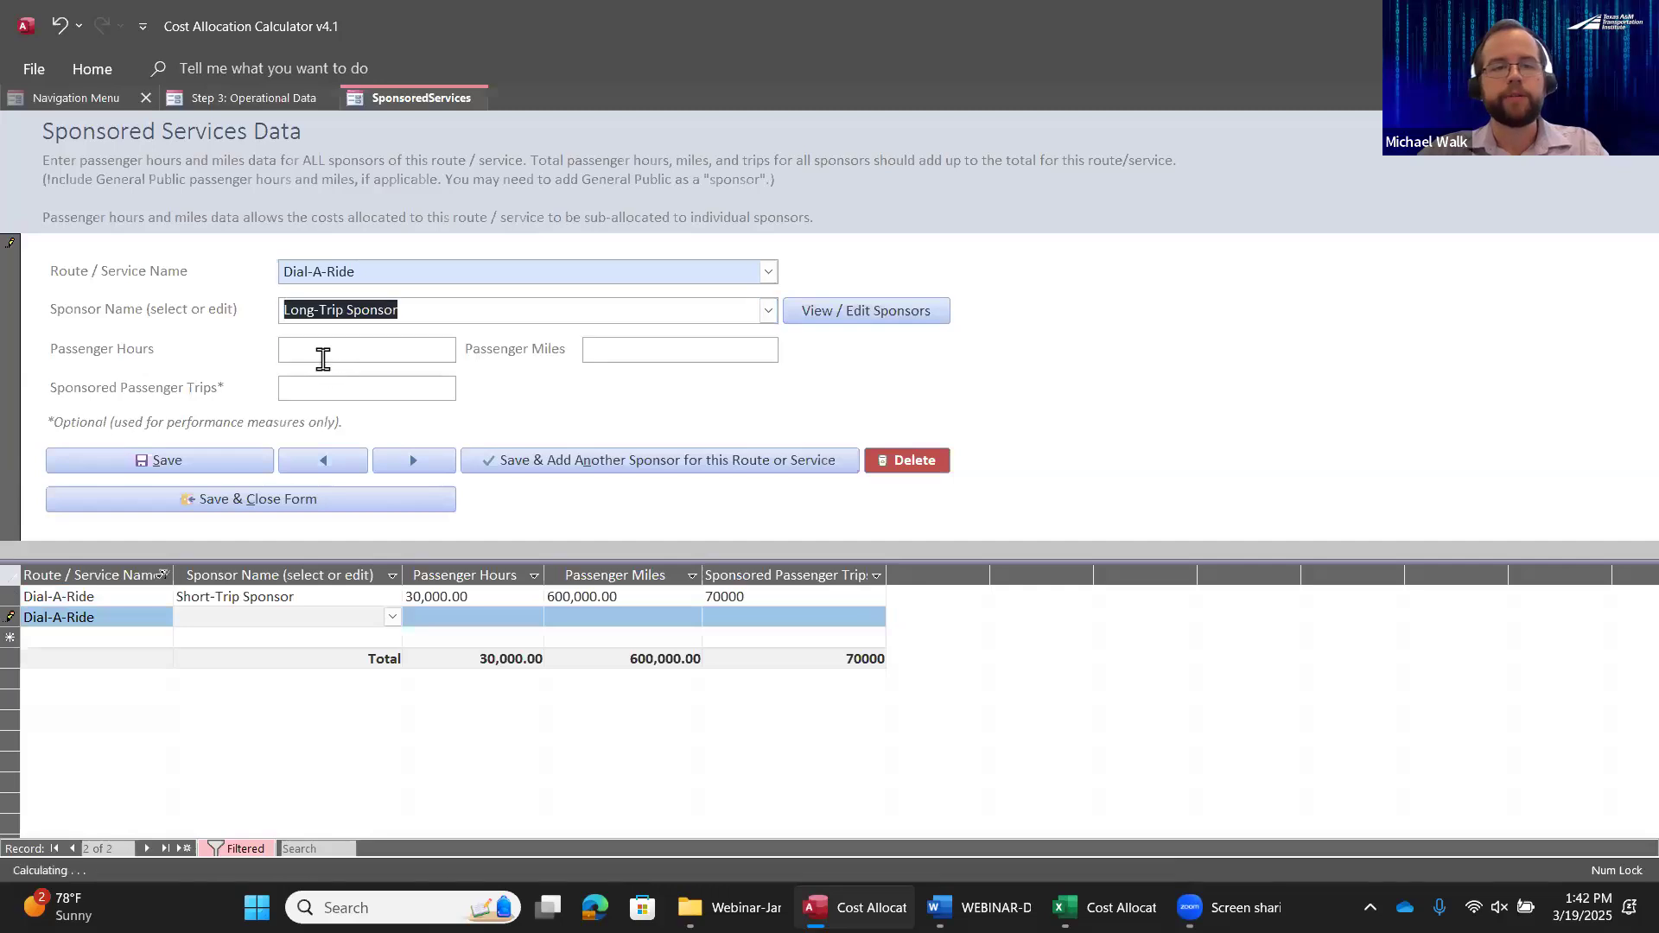
Enter 50,000 passenger hours, 1,000,000 passenger miles and 10,000 trips for the Long-Trip Sponsor, and save and close the sponsored services form
left_click(363, 355)
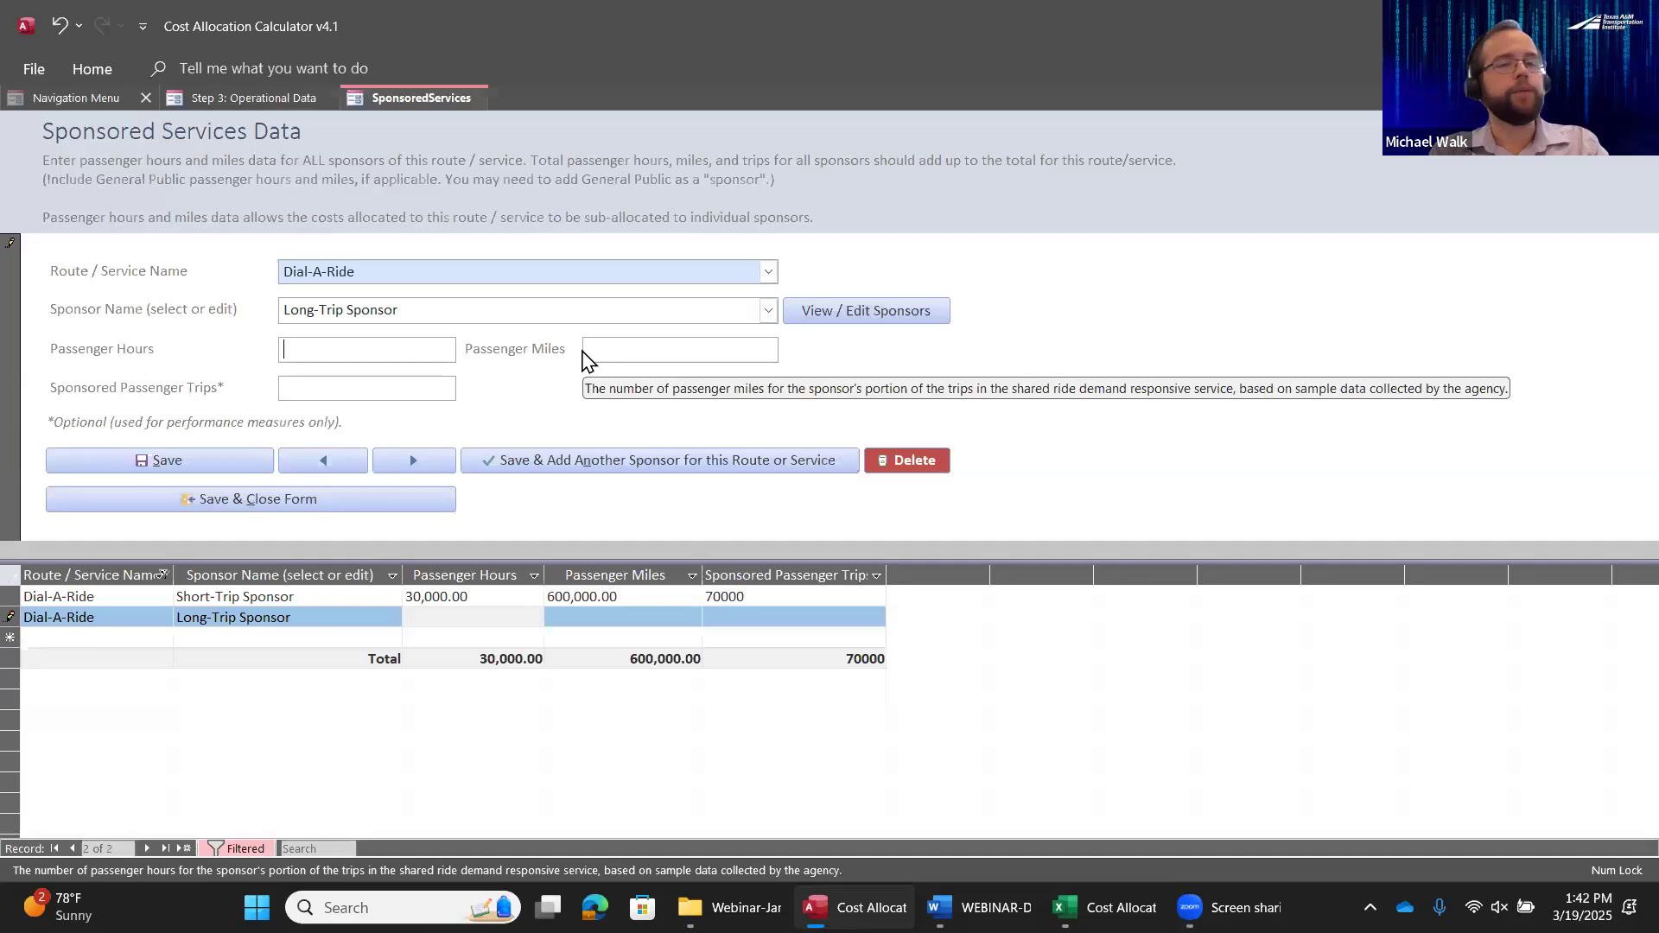
type("50000")
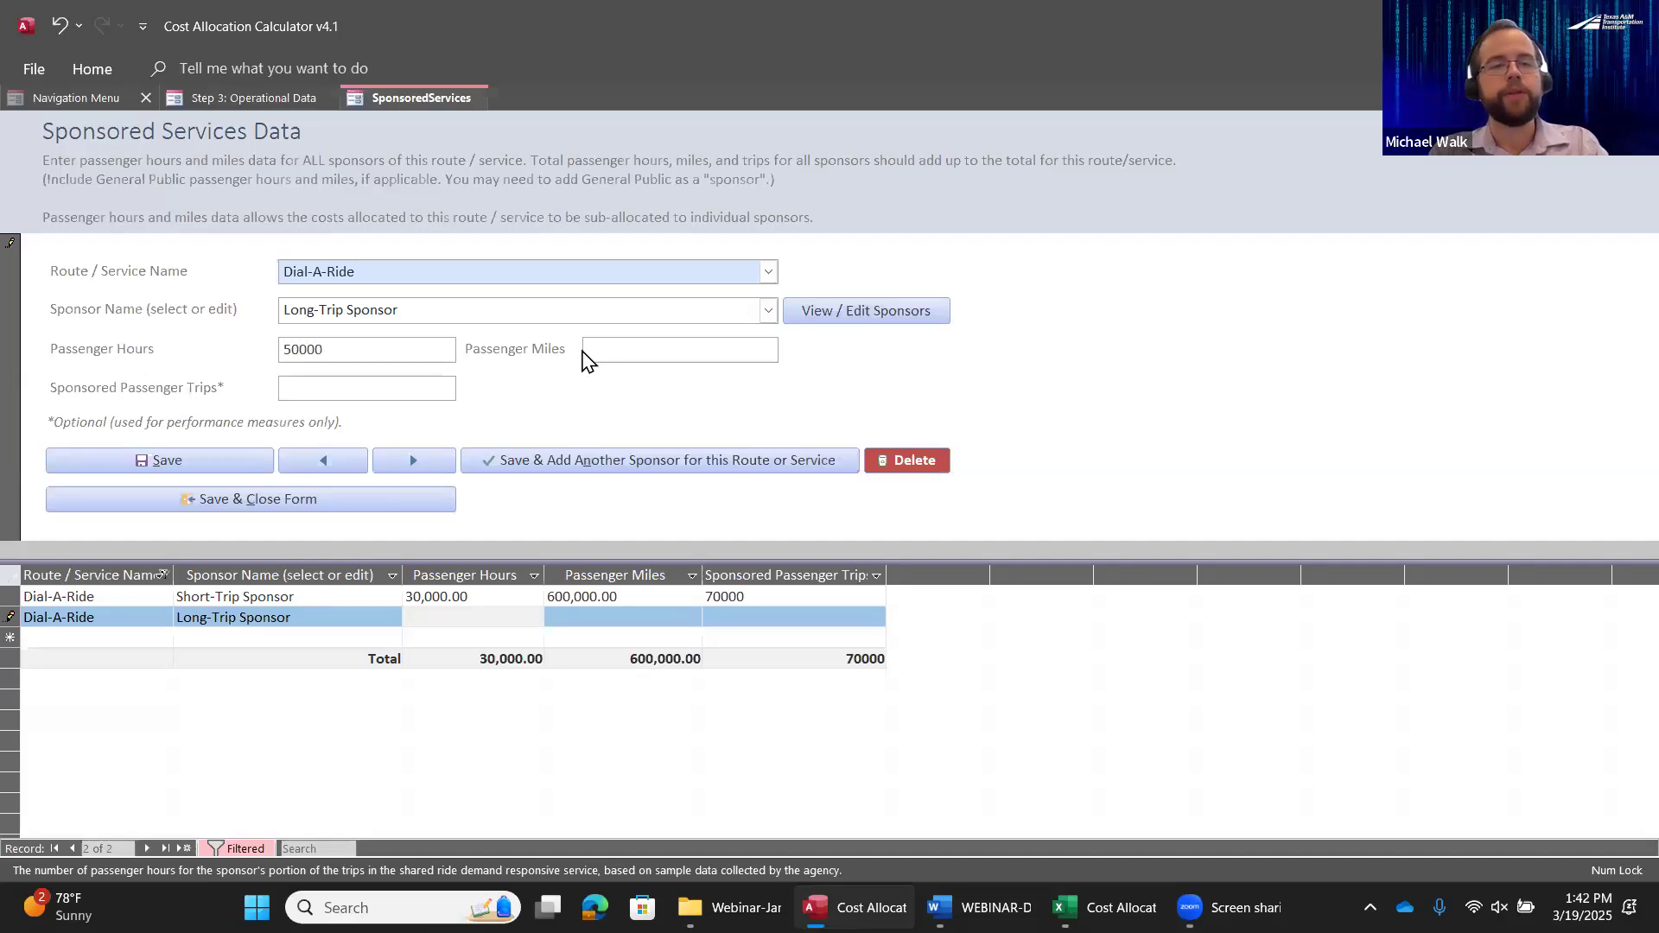
key("Tab")
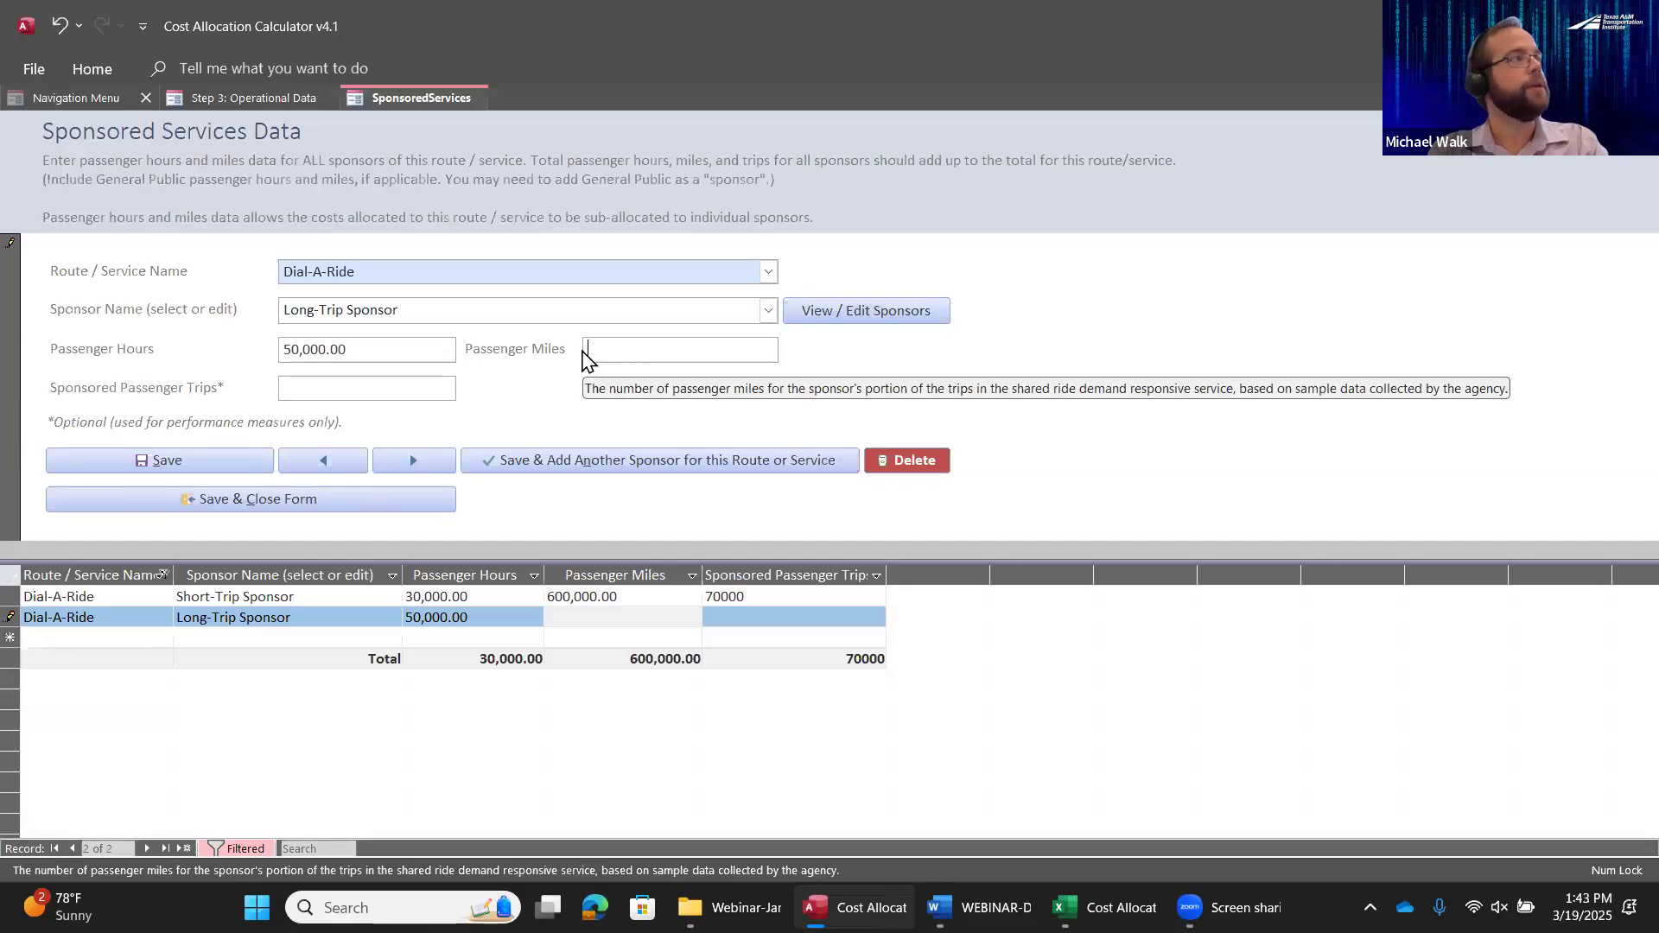
type("1000000")
key("Tab")
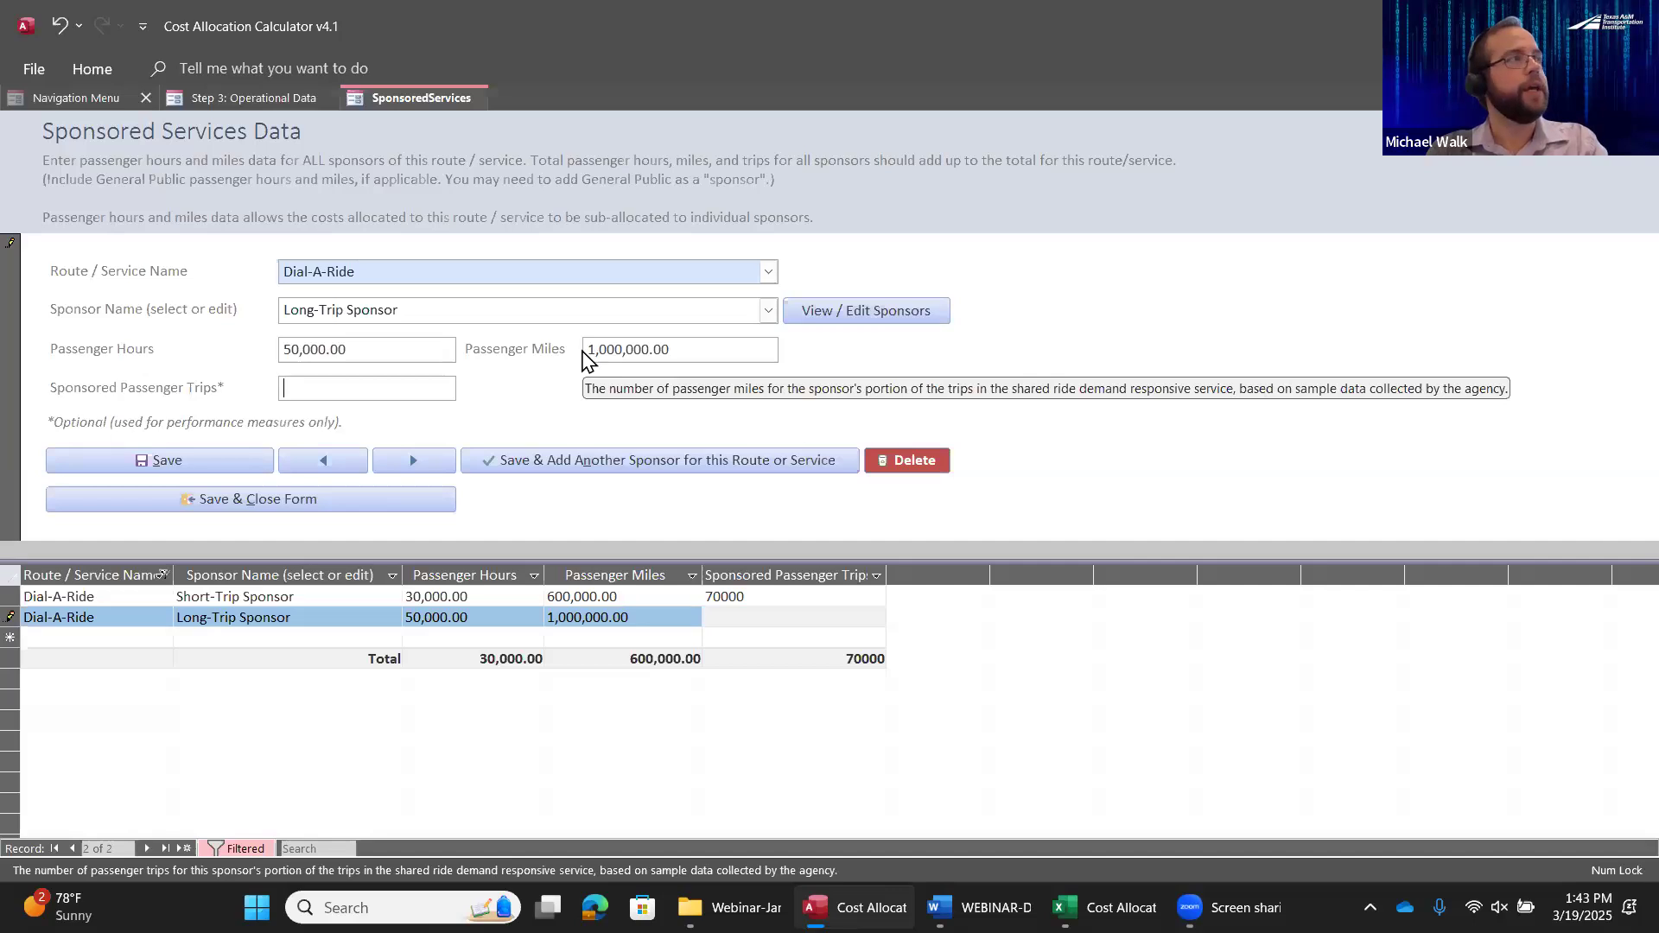
type("10000")
key("Tab")
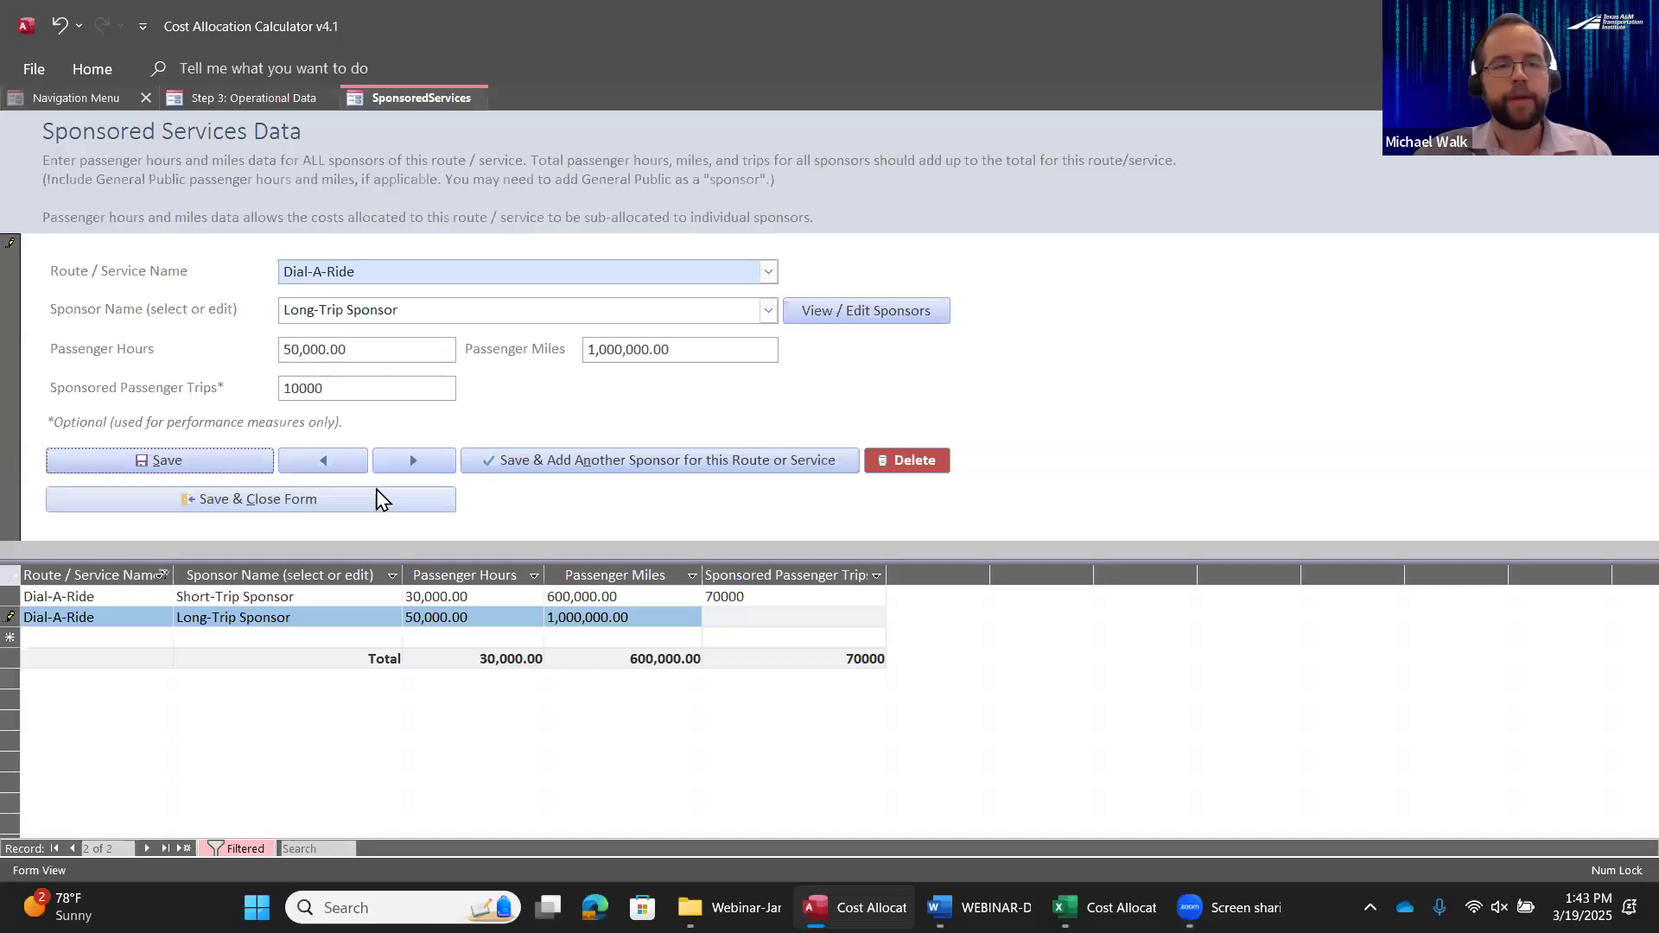
left_click(307, 501)
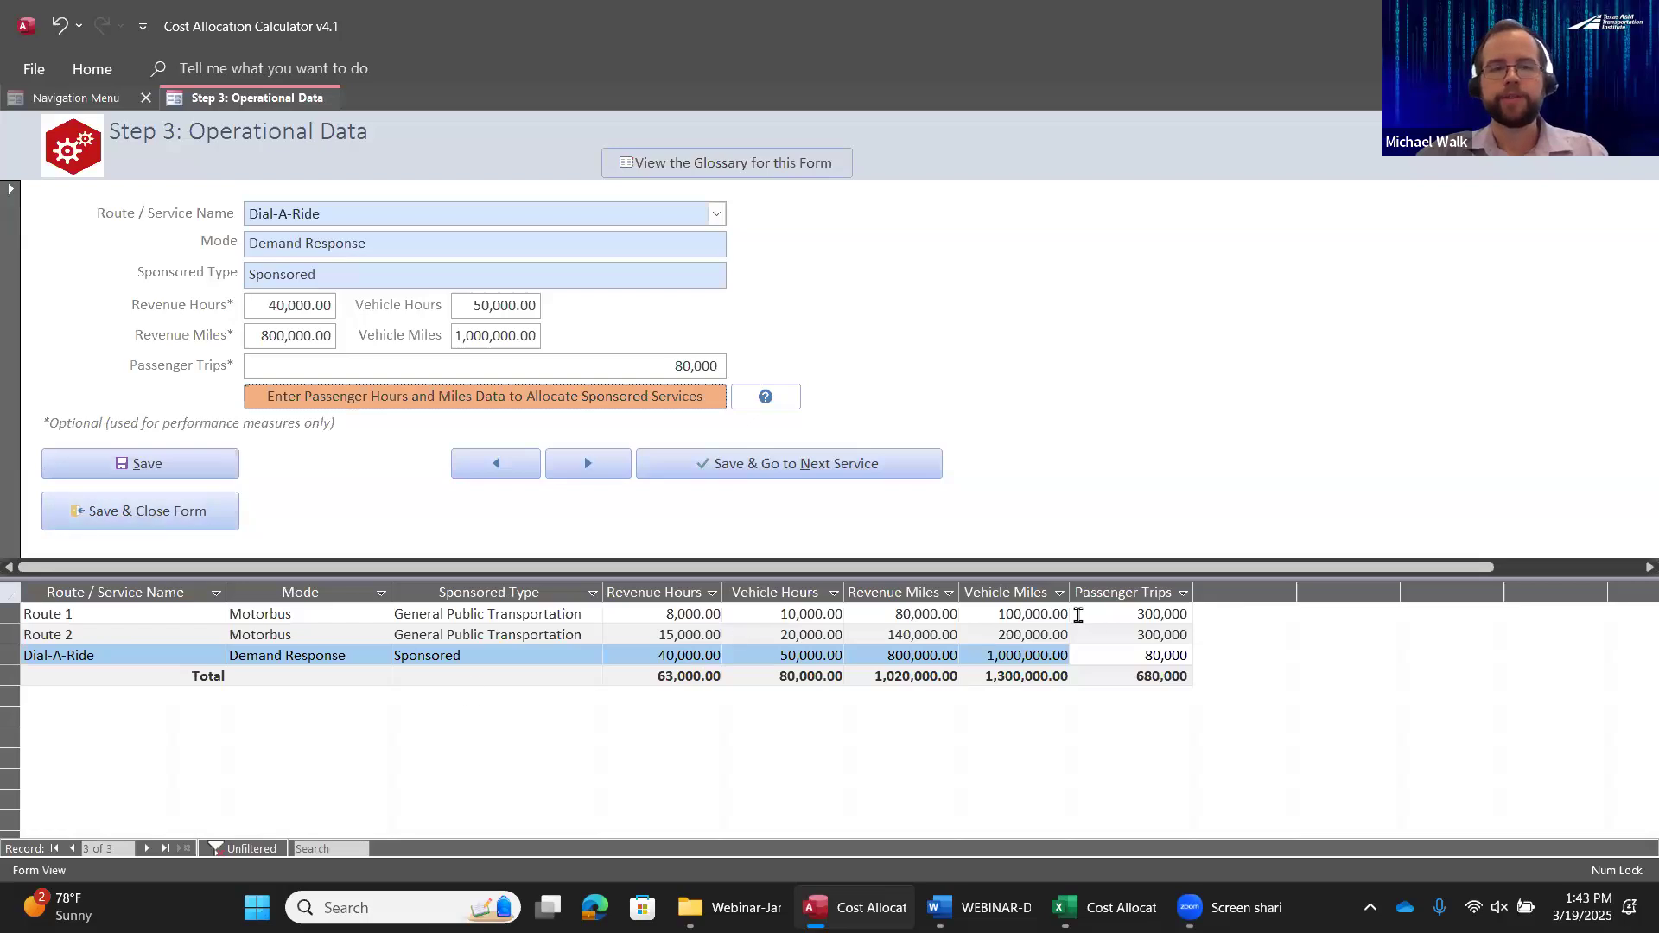
Save and close the operational data form, and run the cost allocation for the active fiscal year
left_click(129, 516)
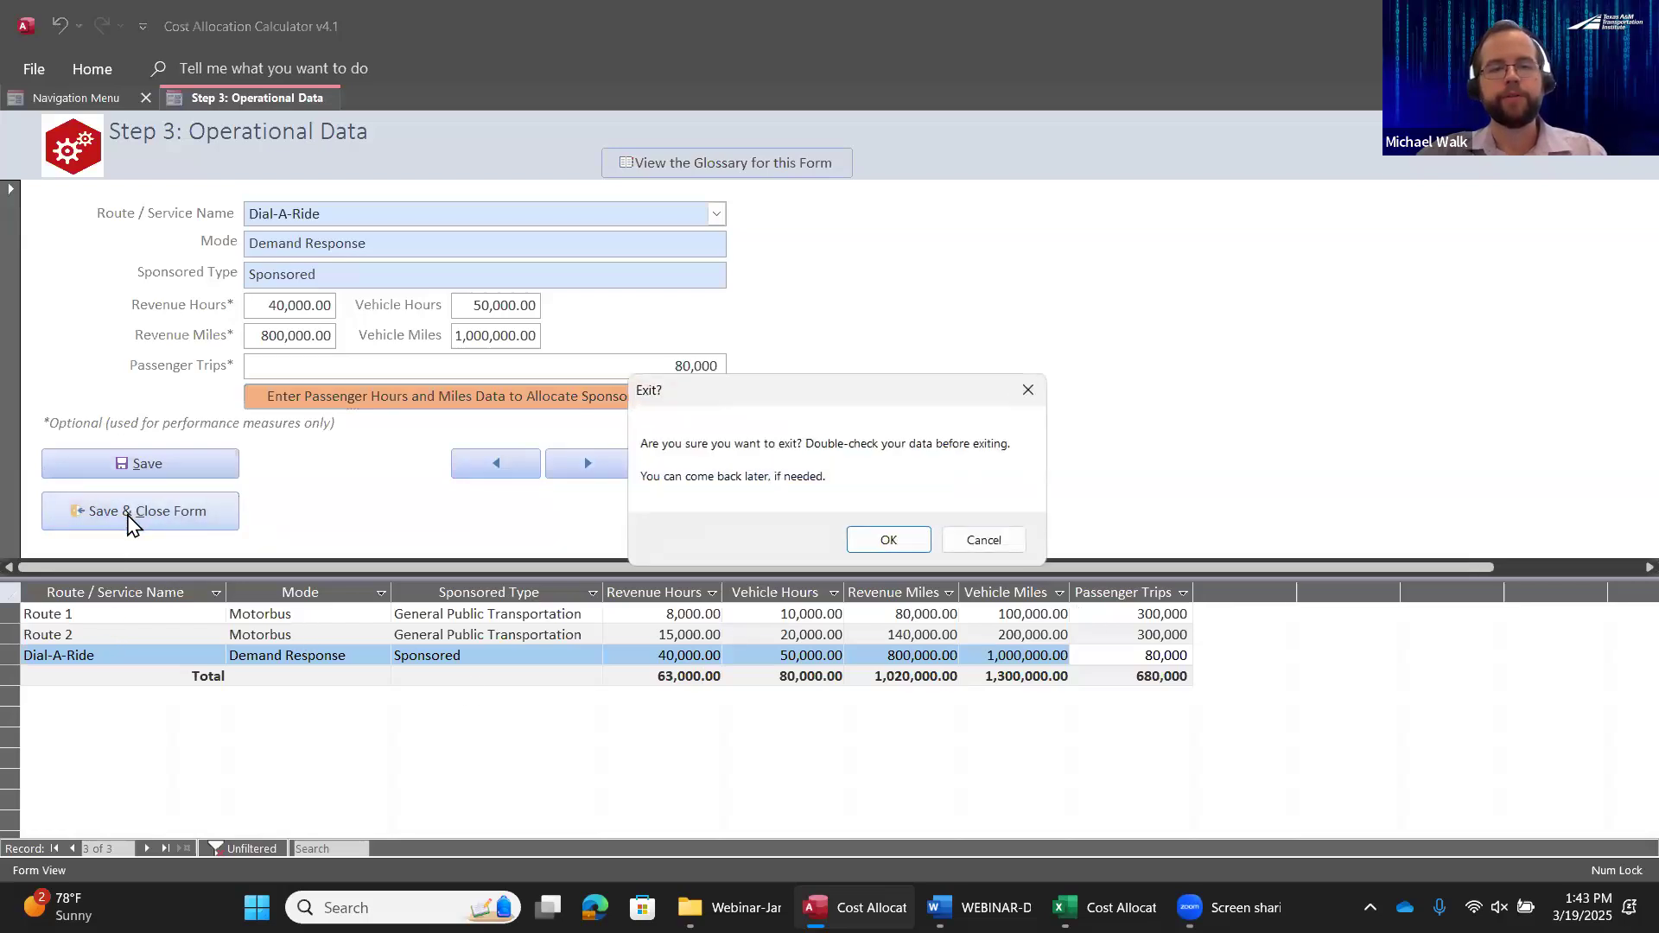
left_click(908, 544)
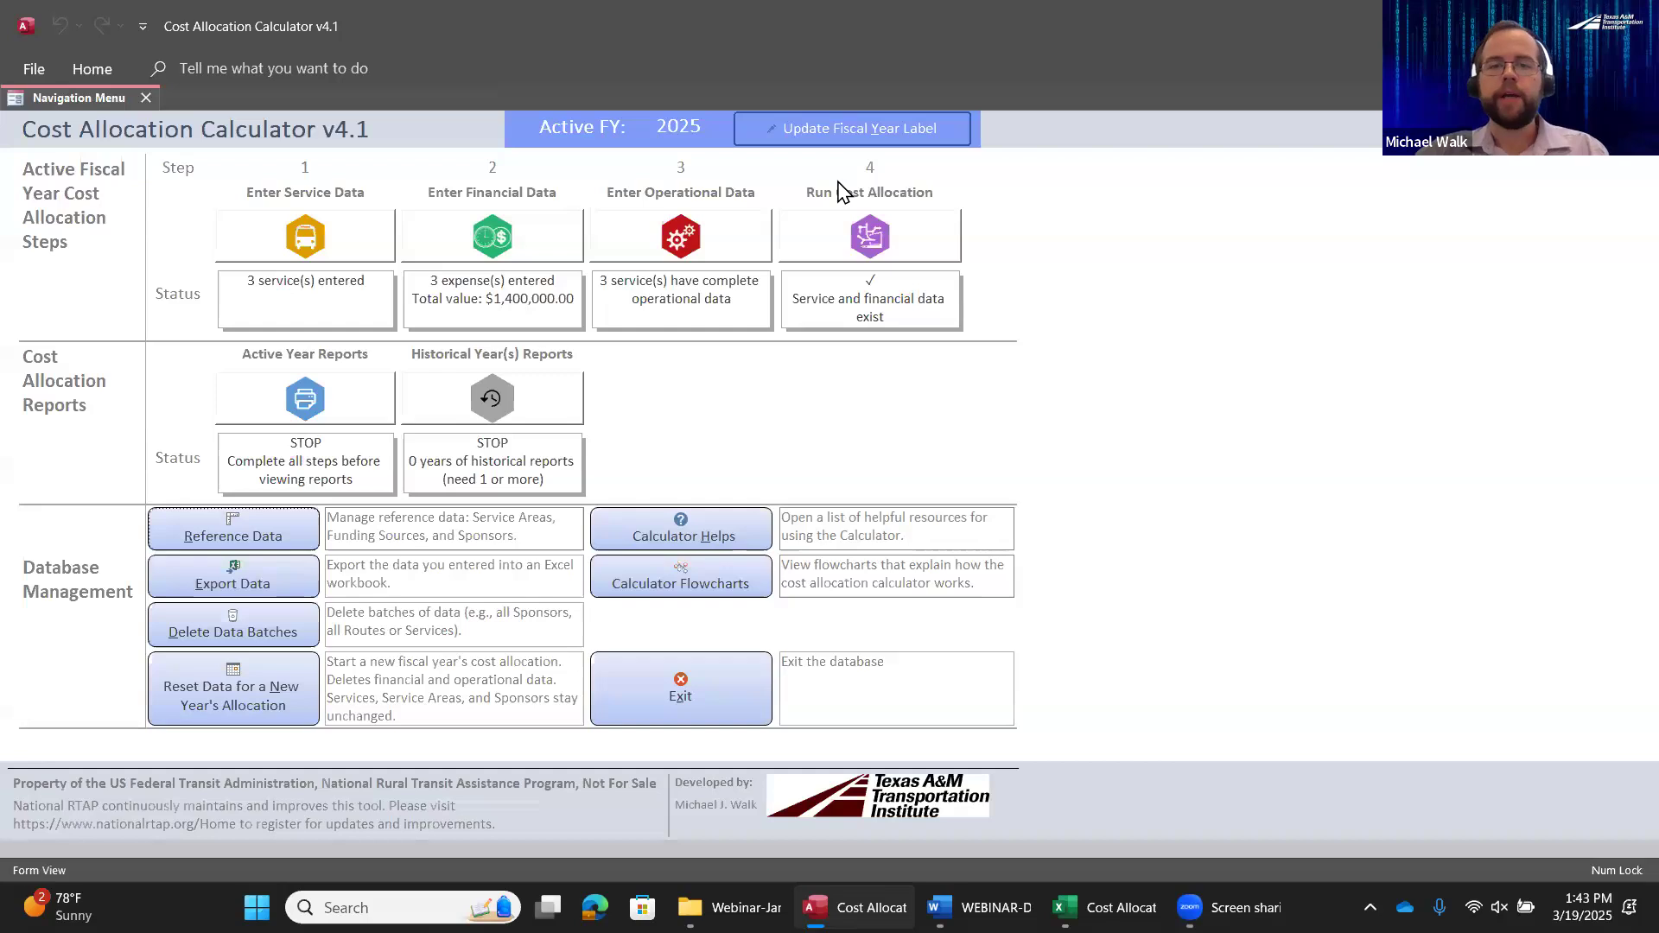
left_click(917, 216)
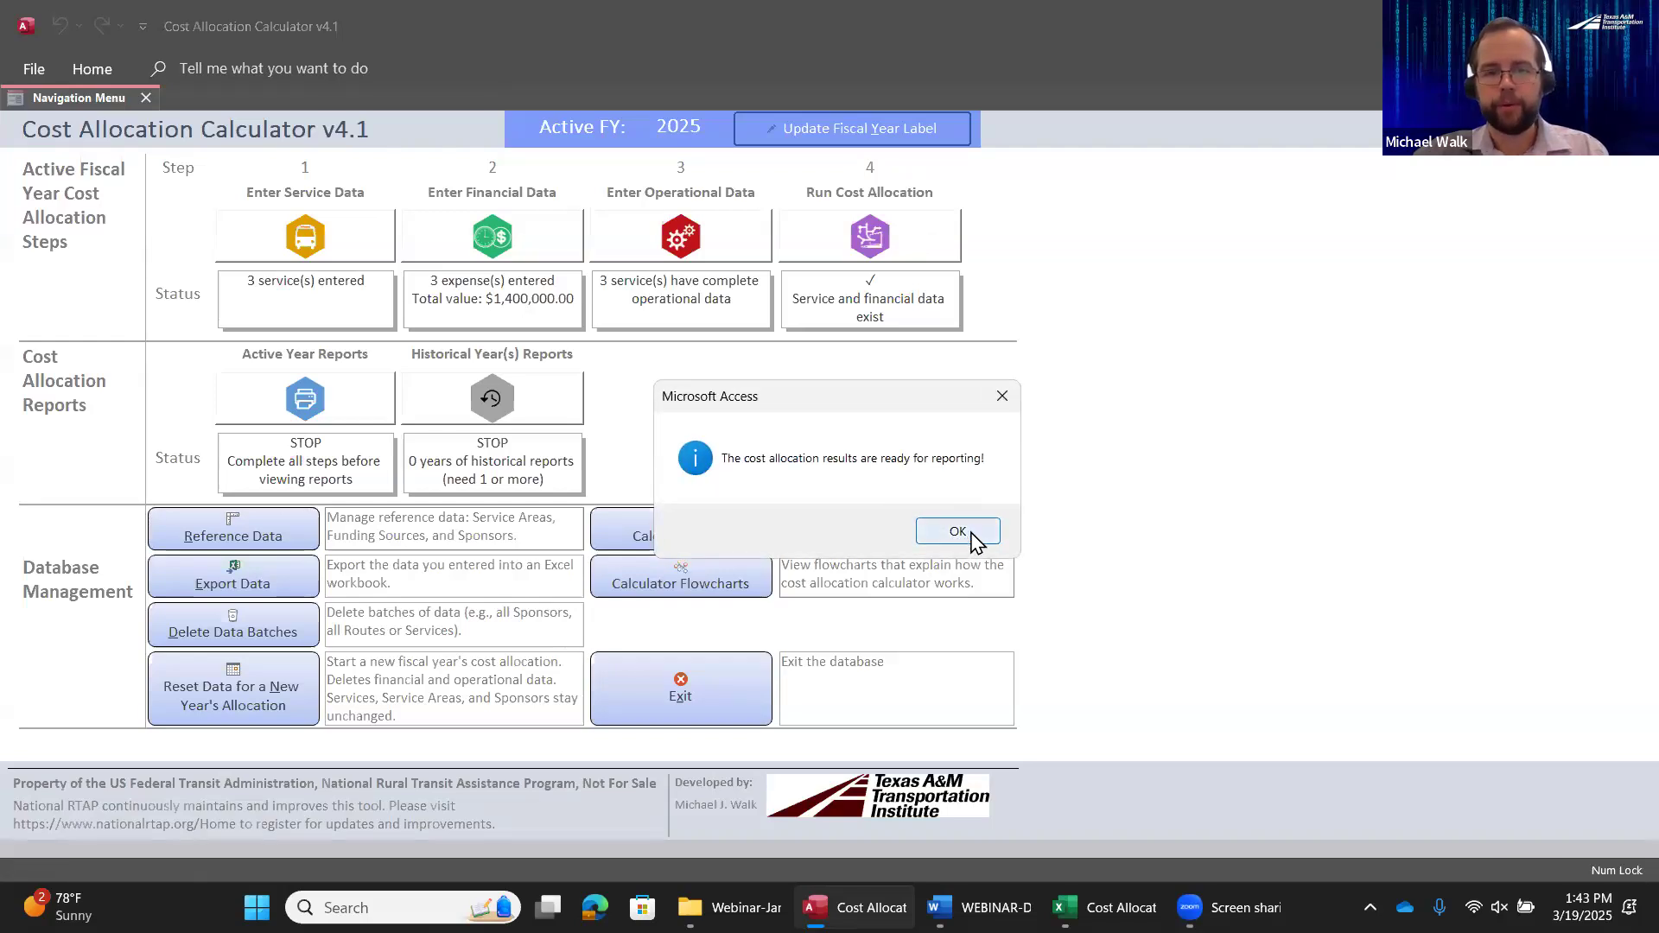
left_click(974, 537)
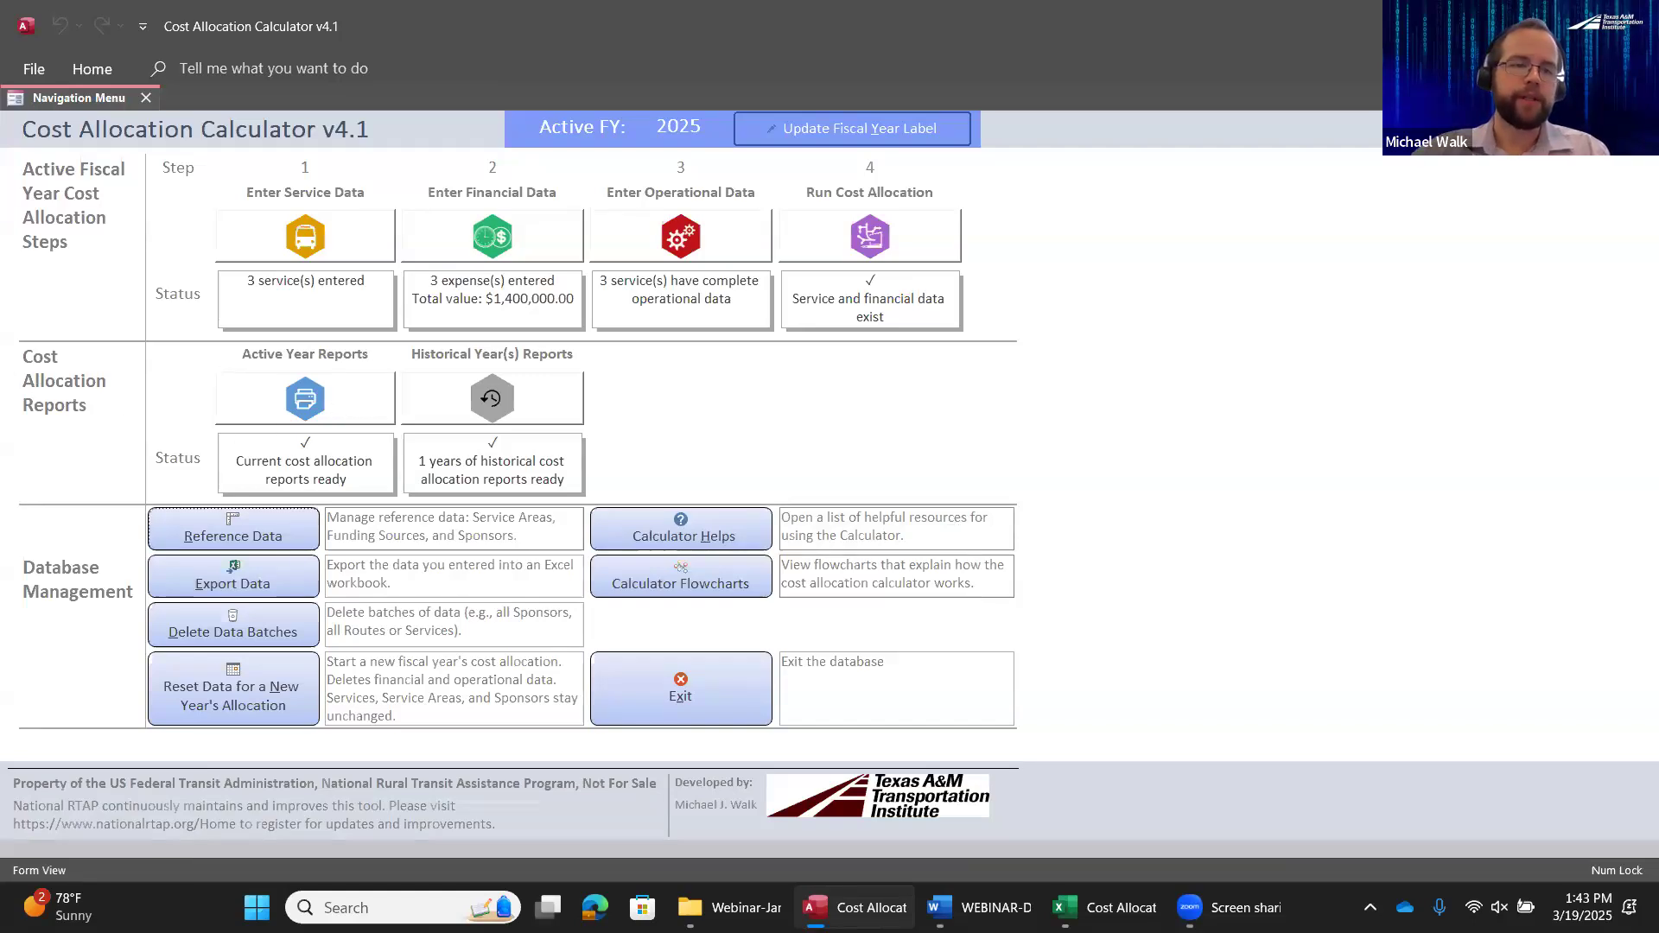
View the active-year cost allocation results as a report aggregated by mode, and close the report
left_click(262, 407)
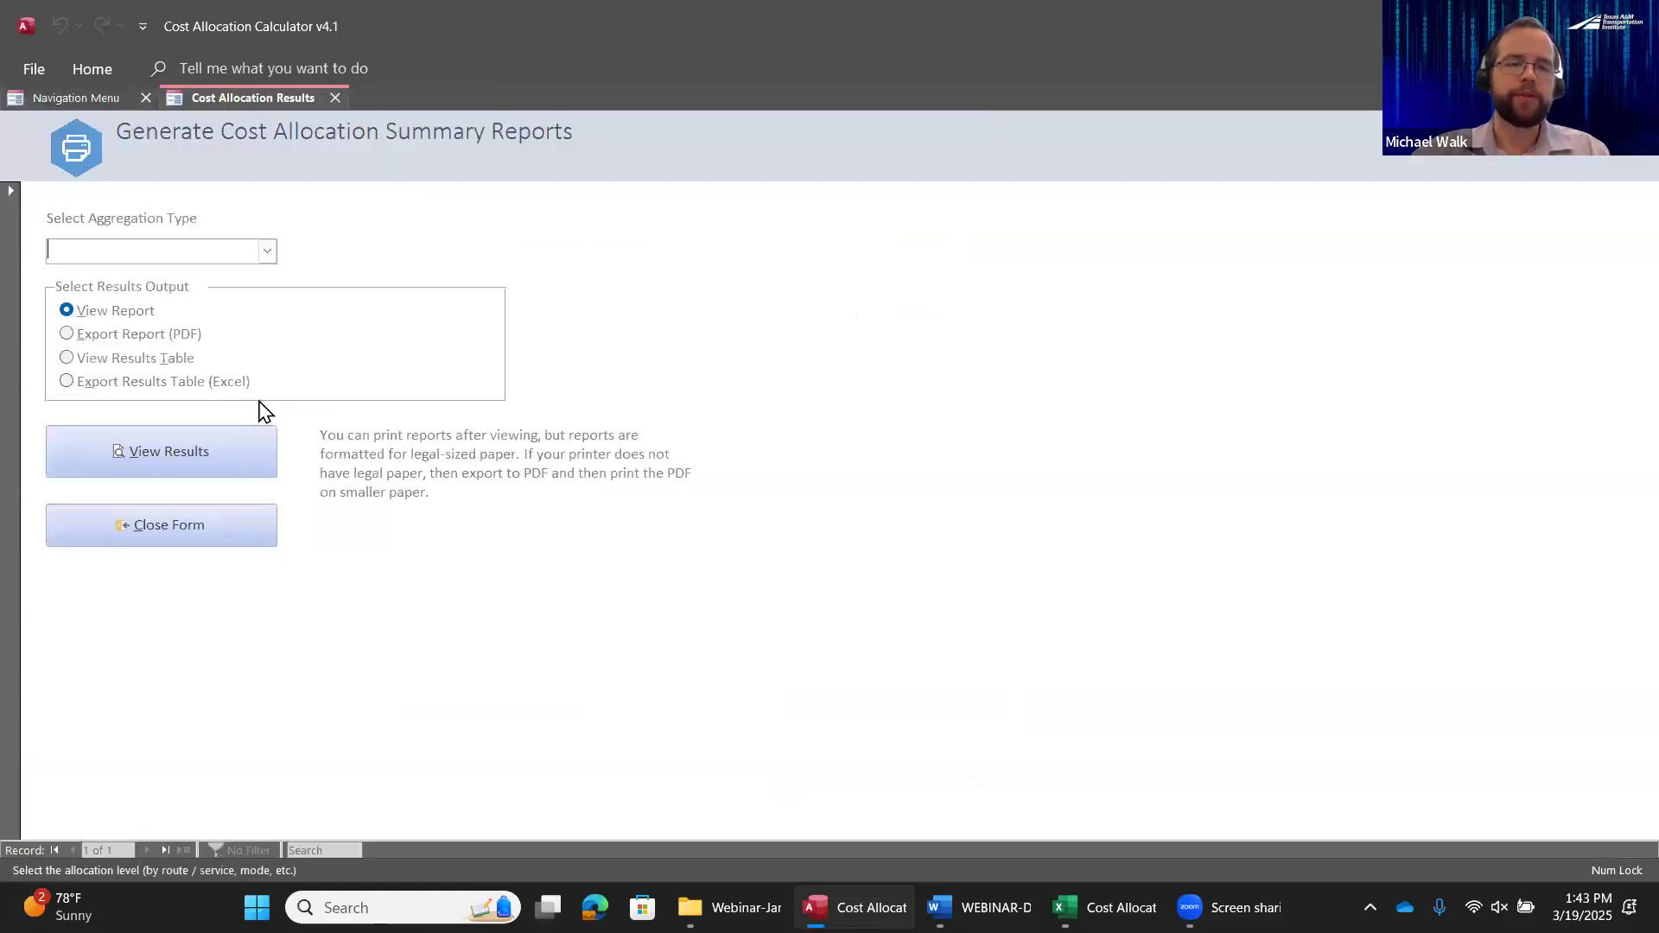
left_click(266, 252)
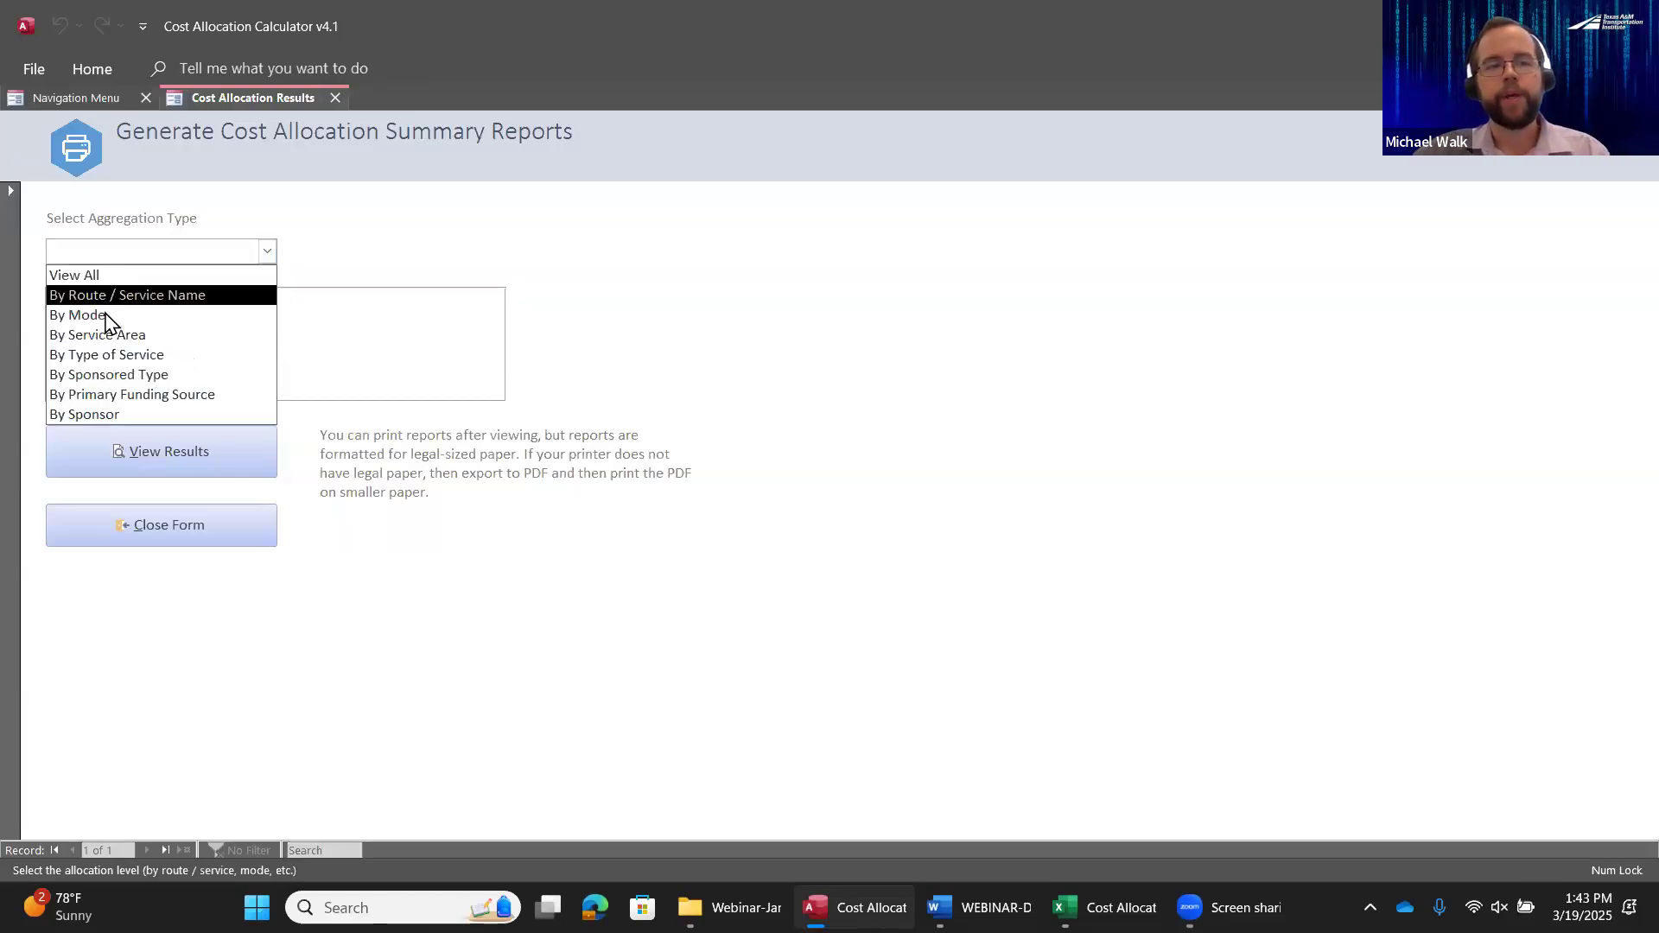
left_click(162, 316)
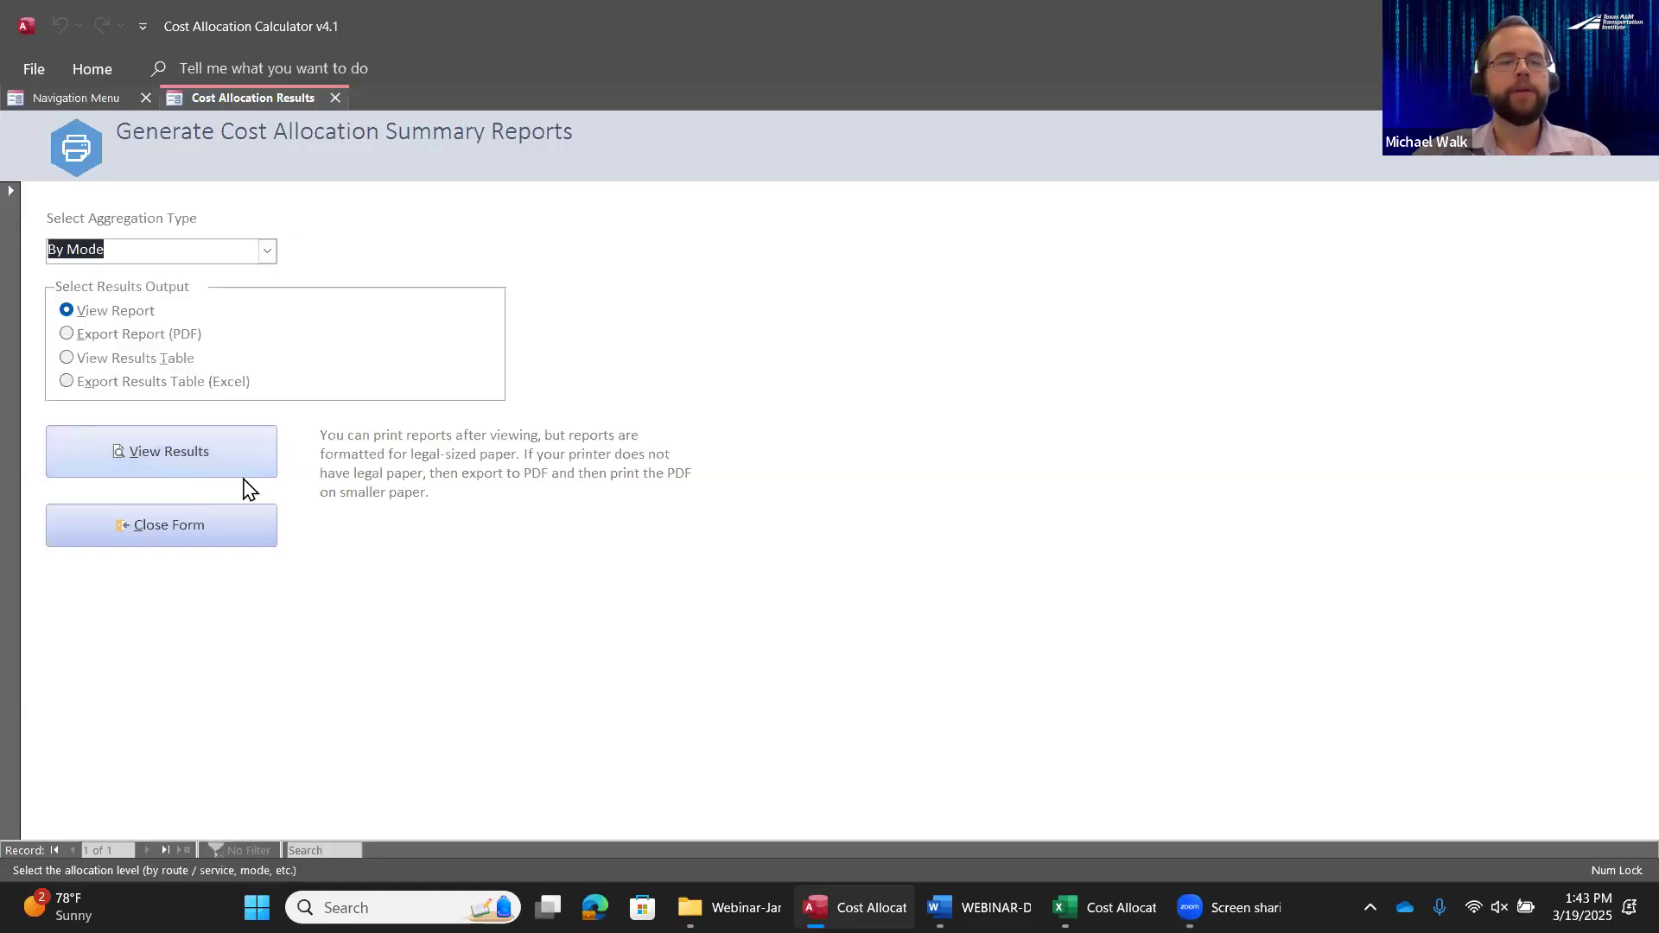
left_click(159, 443)
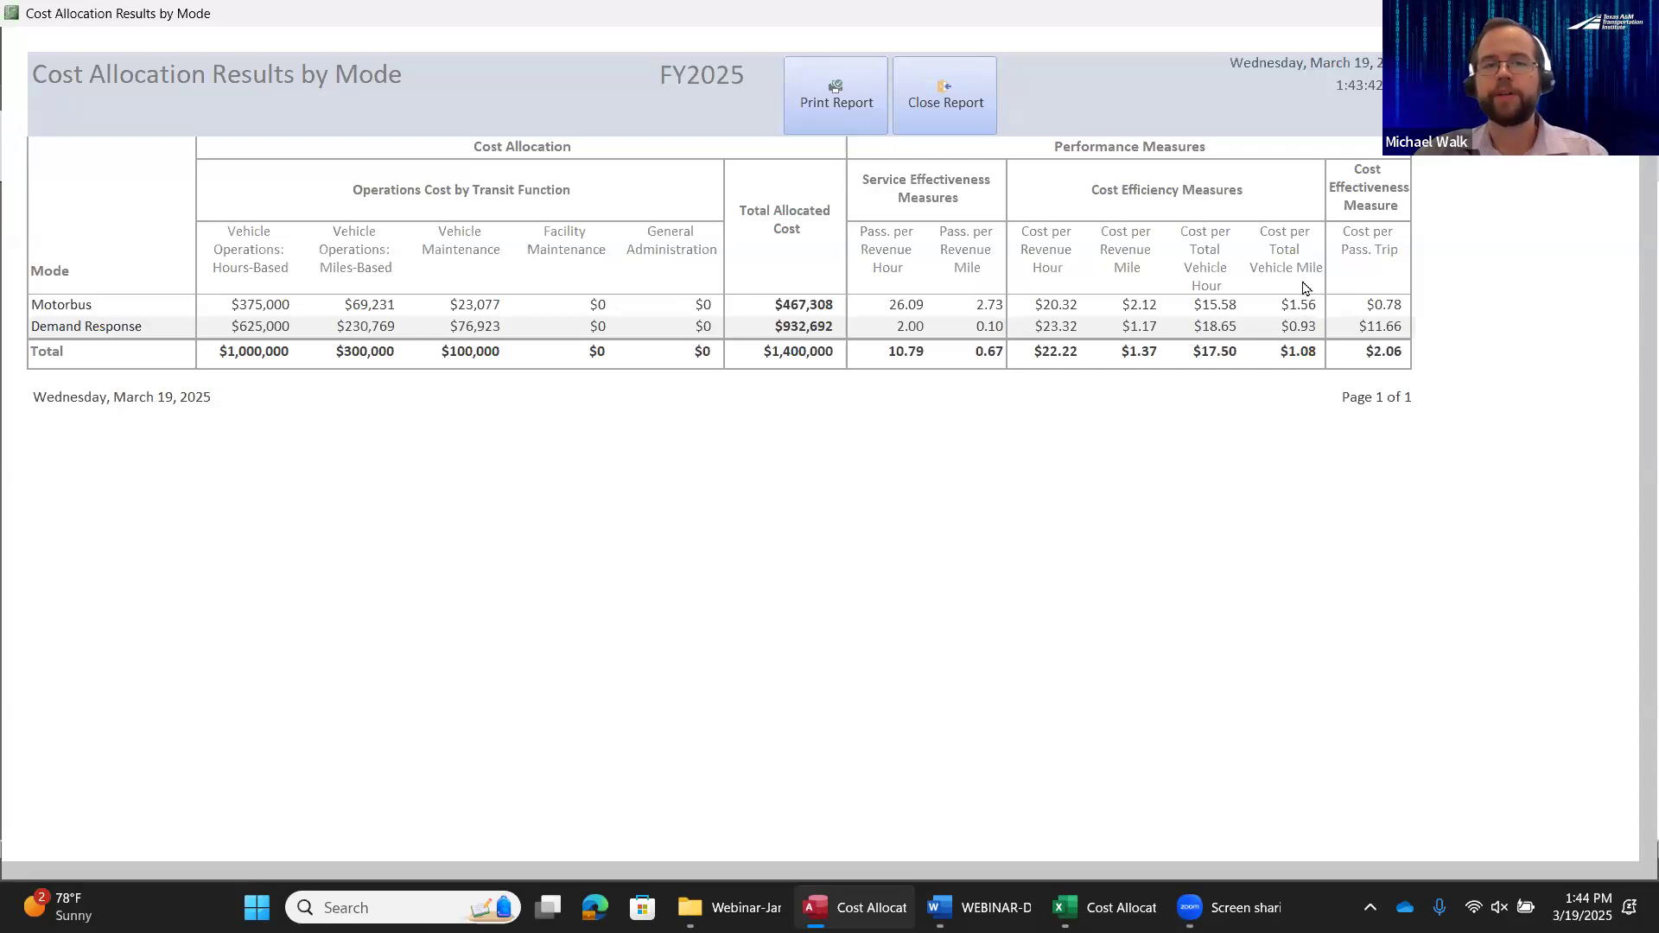
left_click(932, 107)
Look at the PDF and Excel export options for the results by mode, and close the summary reports form
left_click(174, 336)
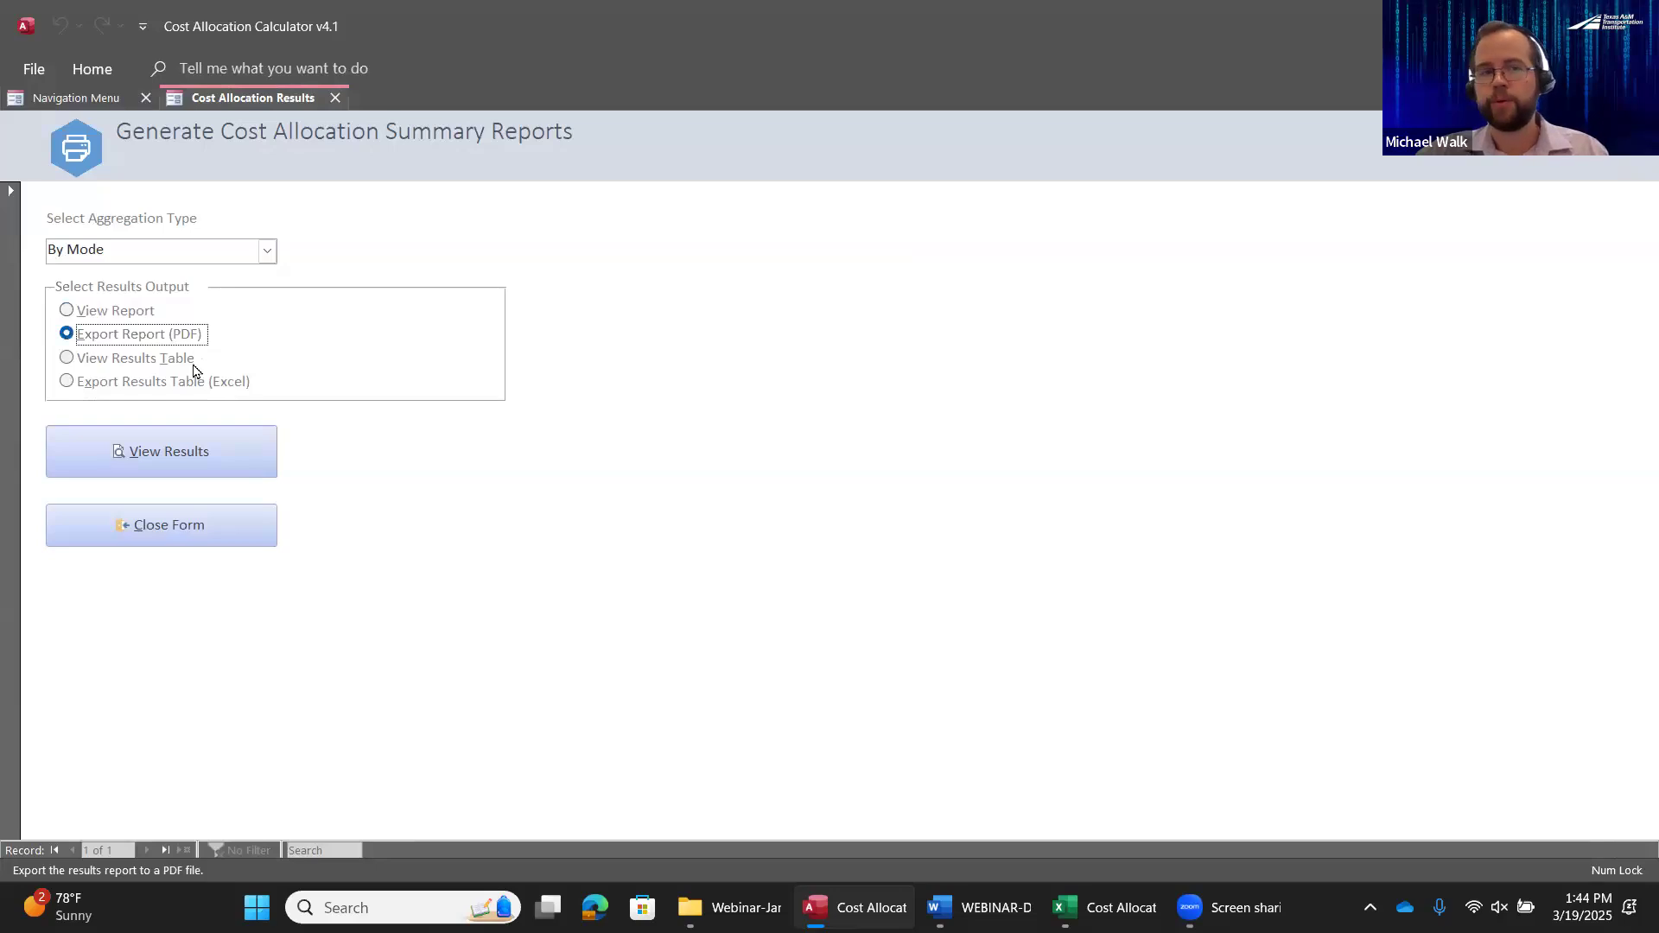
left_click(169, 396)
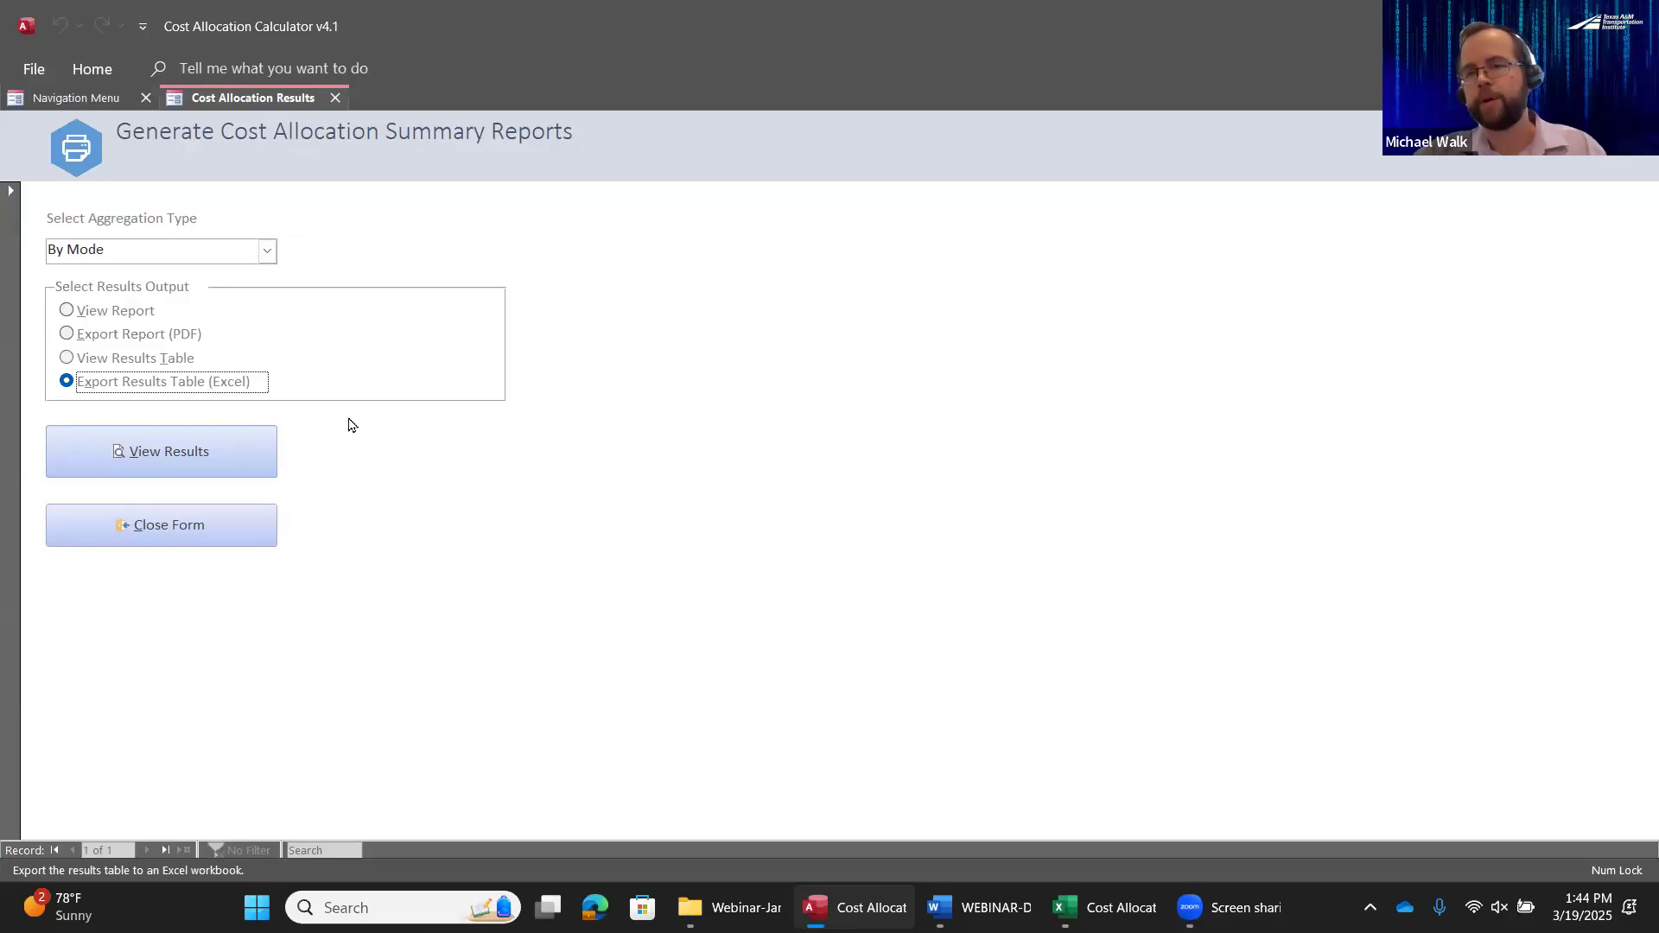
left_click(182, 534)
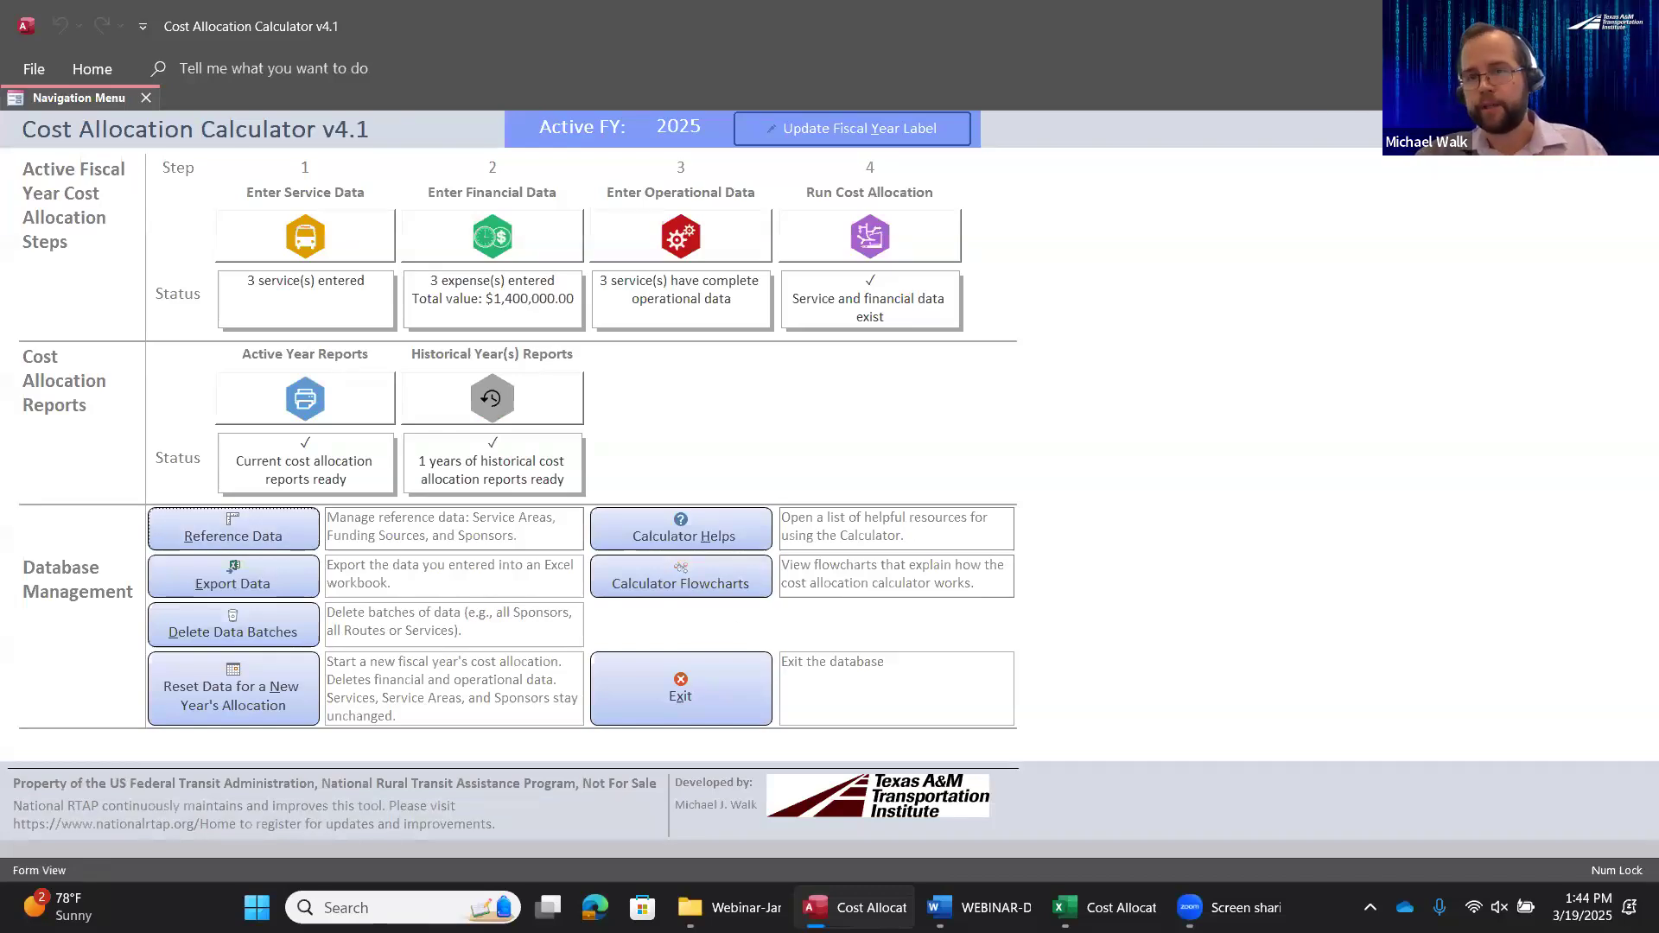
Switch to the Excel version of the calculator, review the mode and route entries in the service data, and return to the navigation menu
key("alt+Tab")
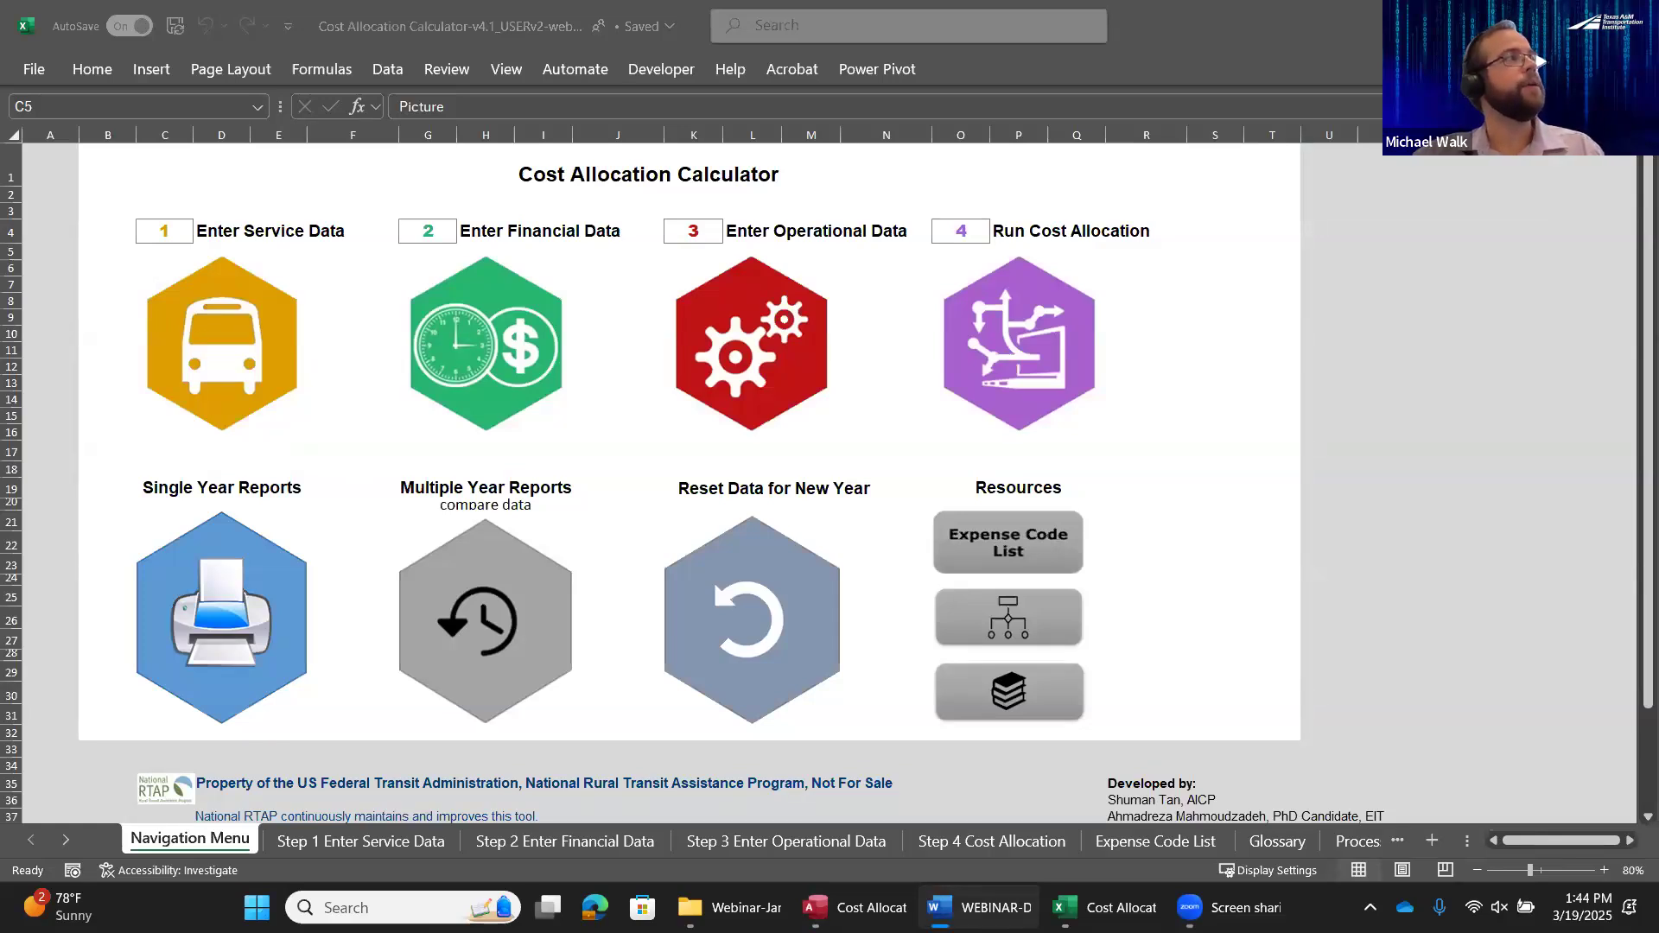
left_click(227, 355)
left_click(229, 350)
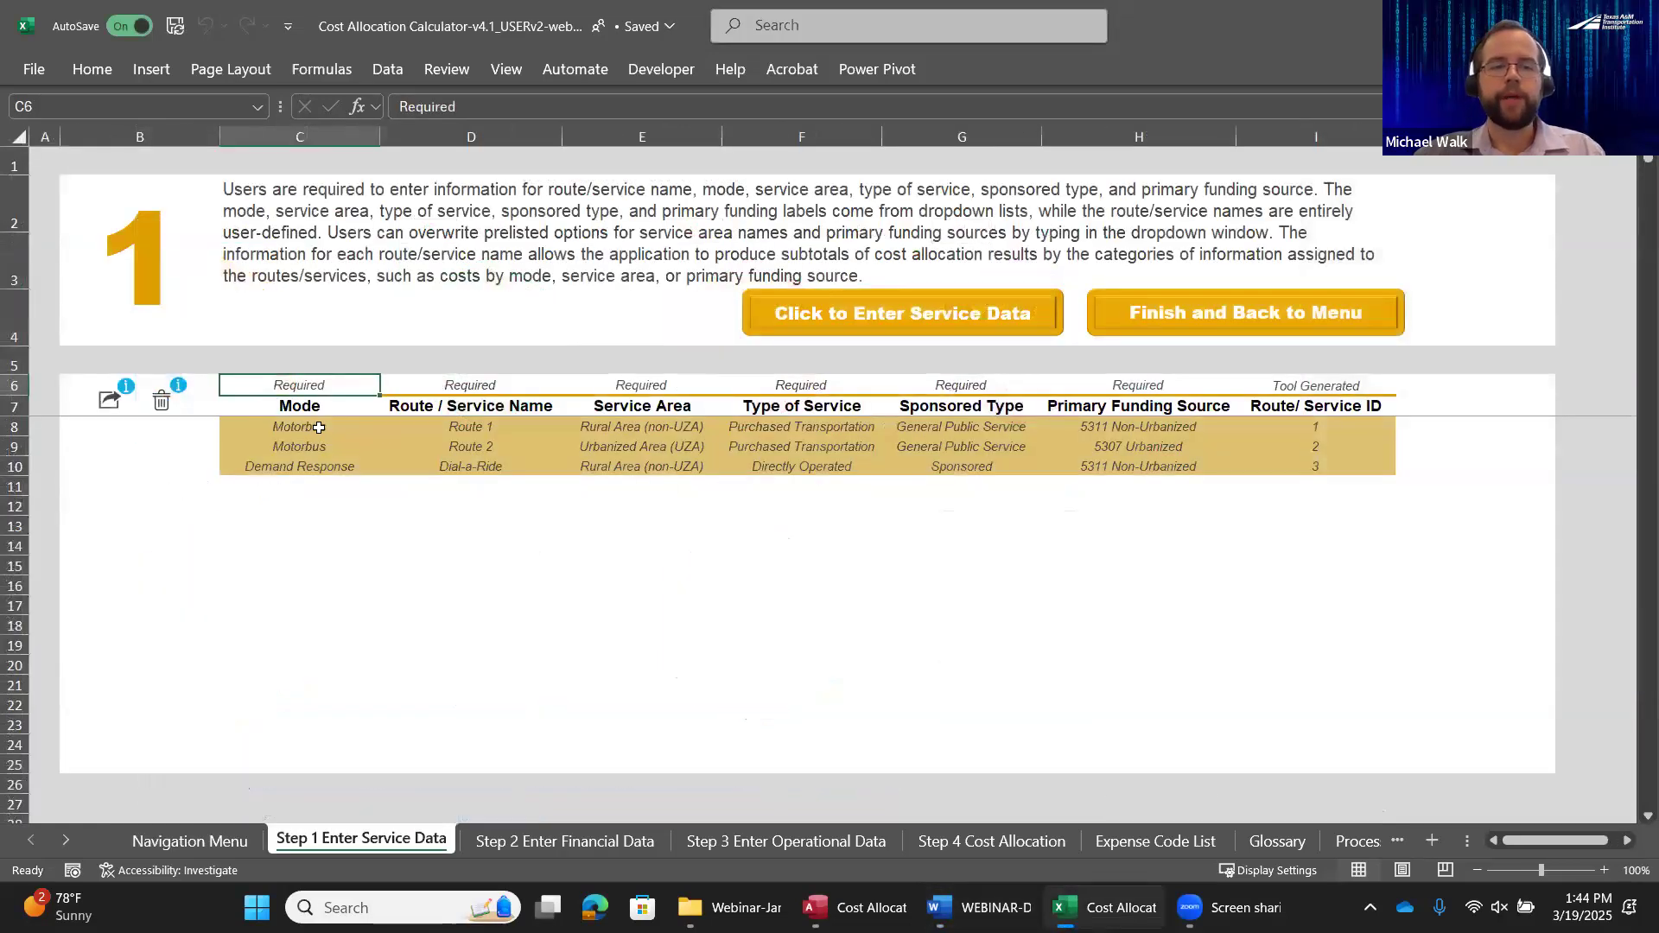
left_click_drag(318, 427, 319, 465)
left_click(480, 467)
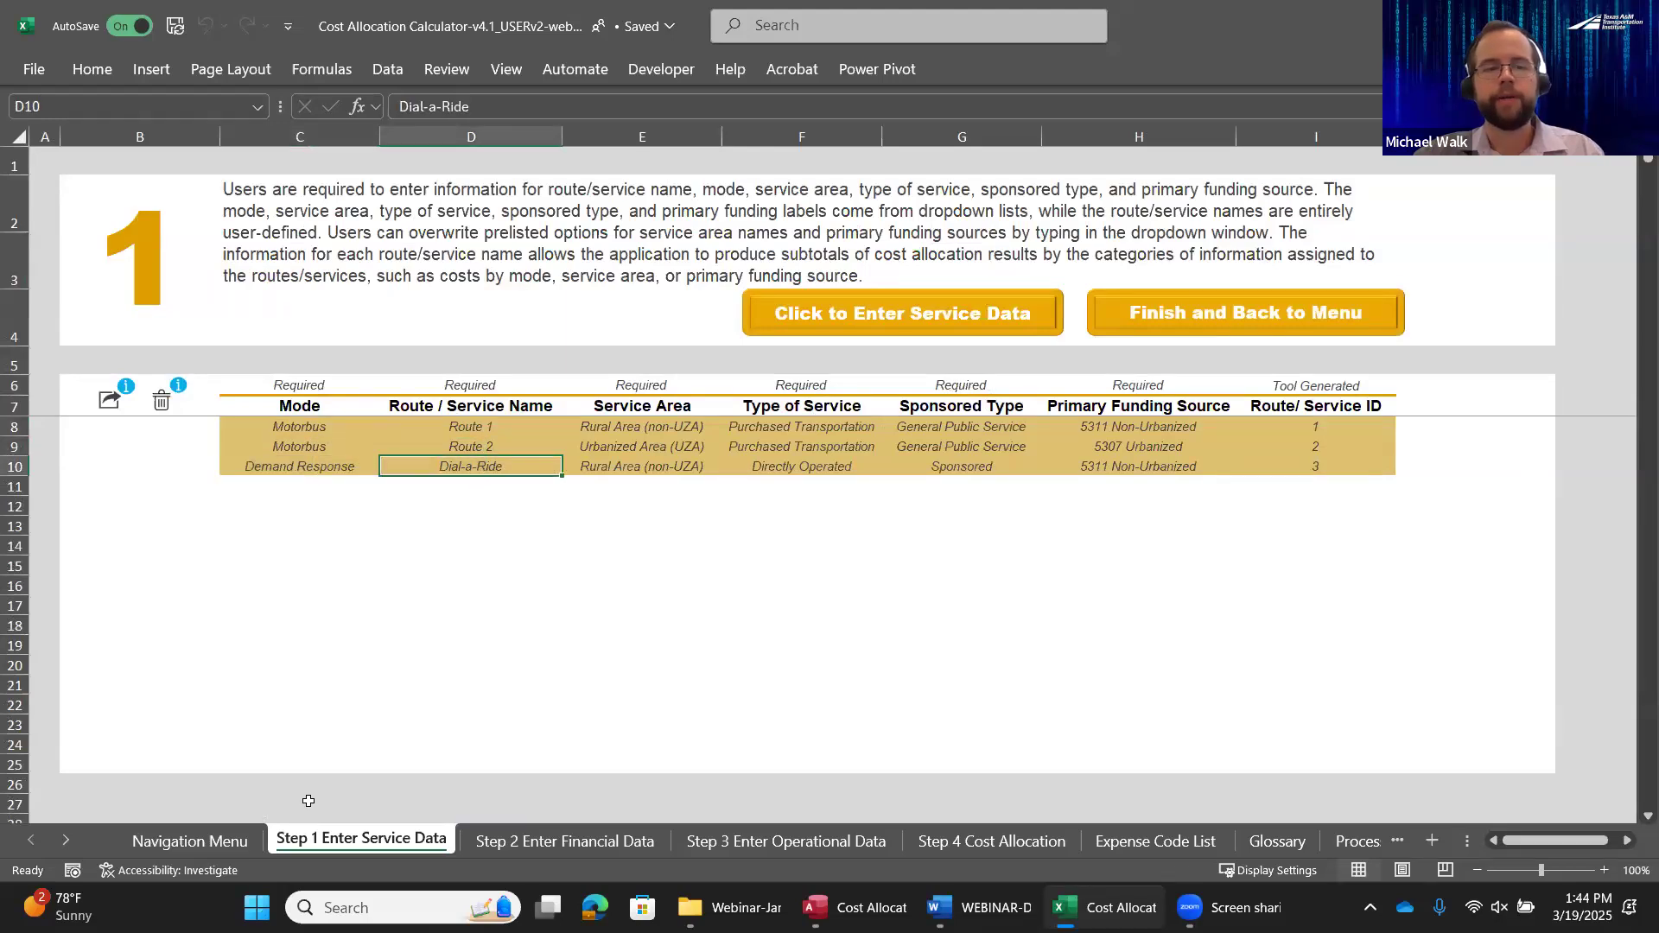
left_click(207, 843)
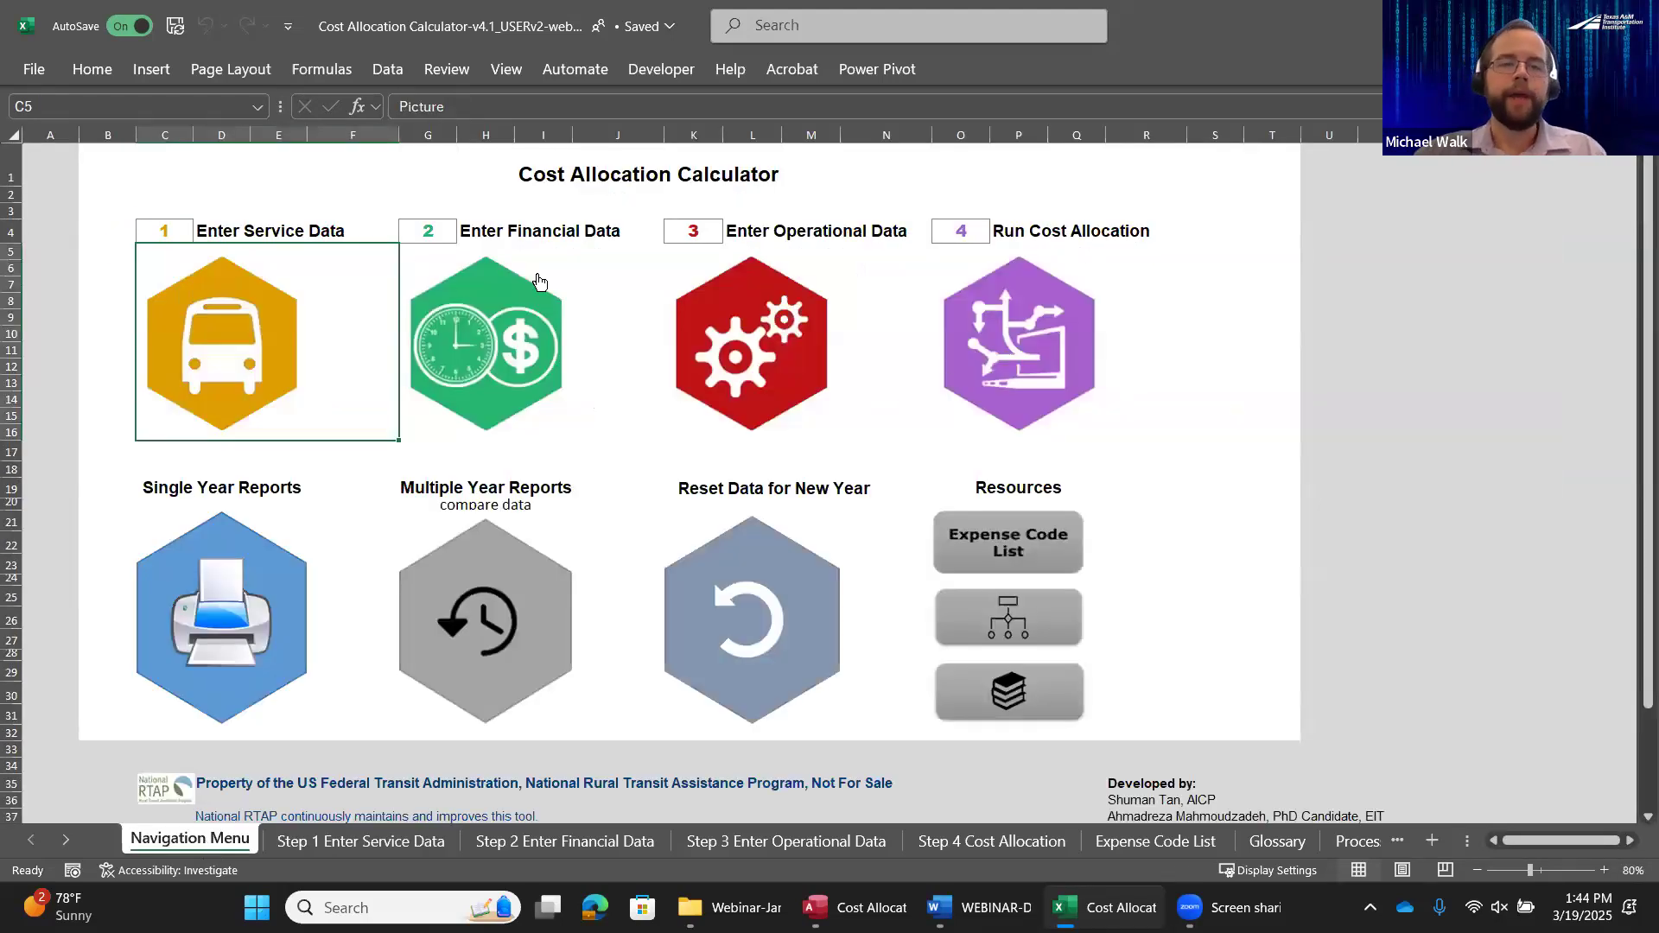
Open the Step 2 financial data entry form and check its USOA object class choices
left_click(512, 332)
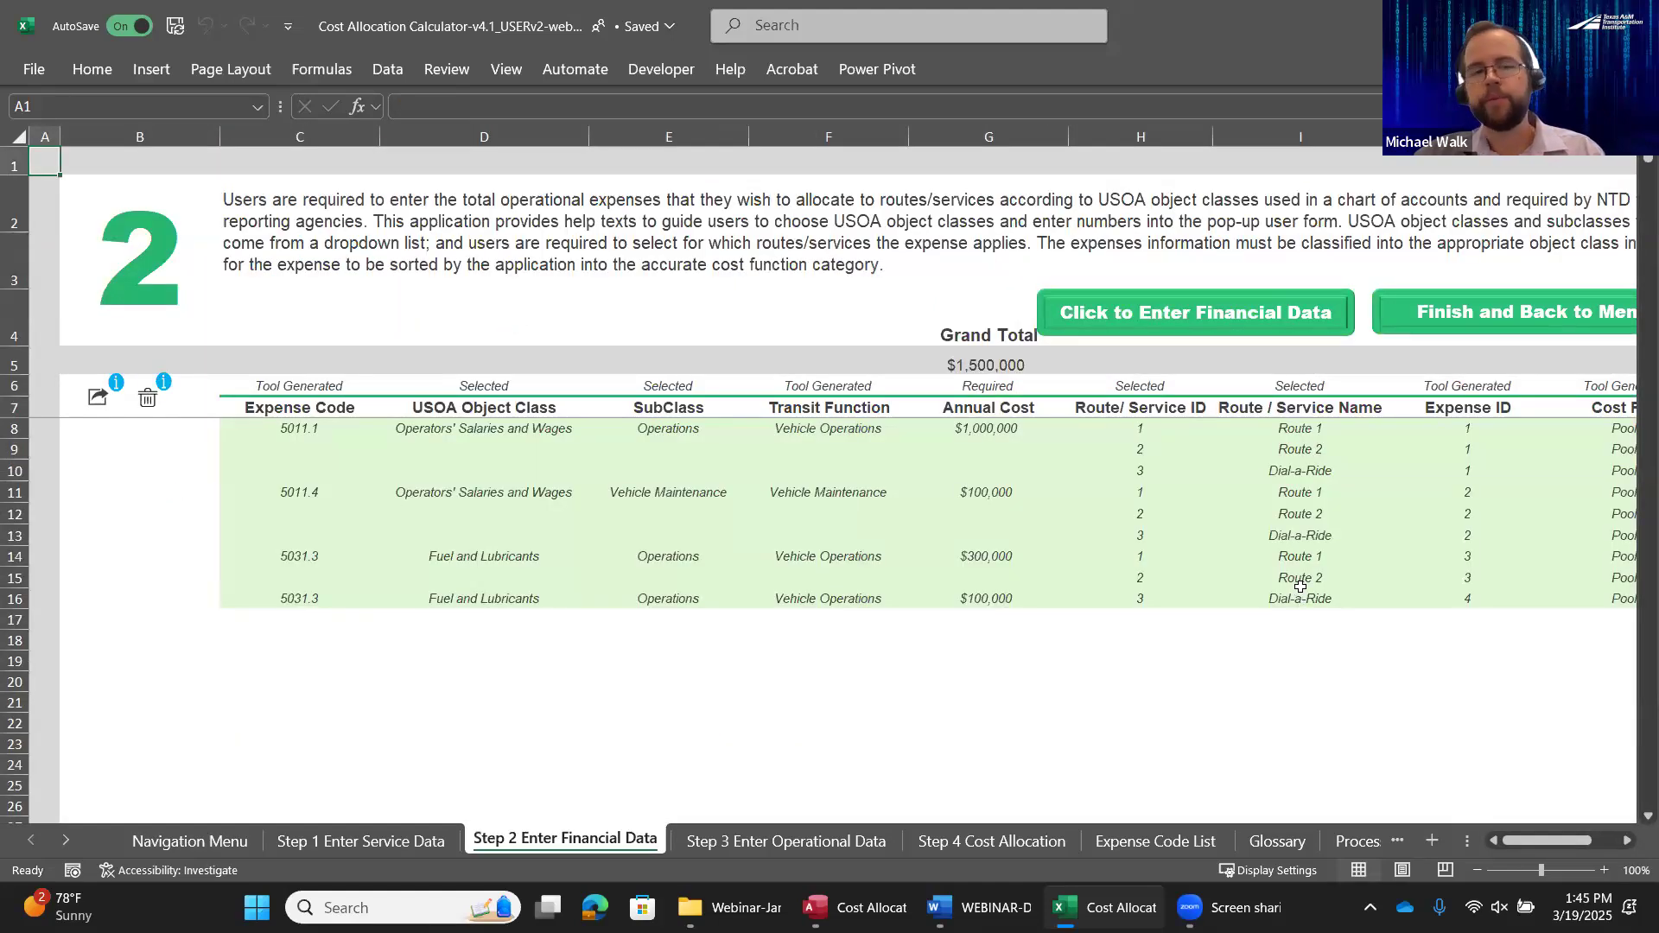
left_click(1219, 318)
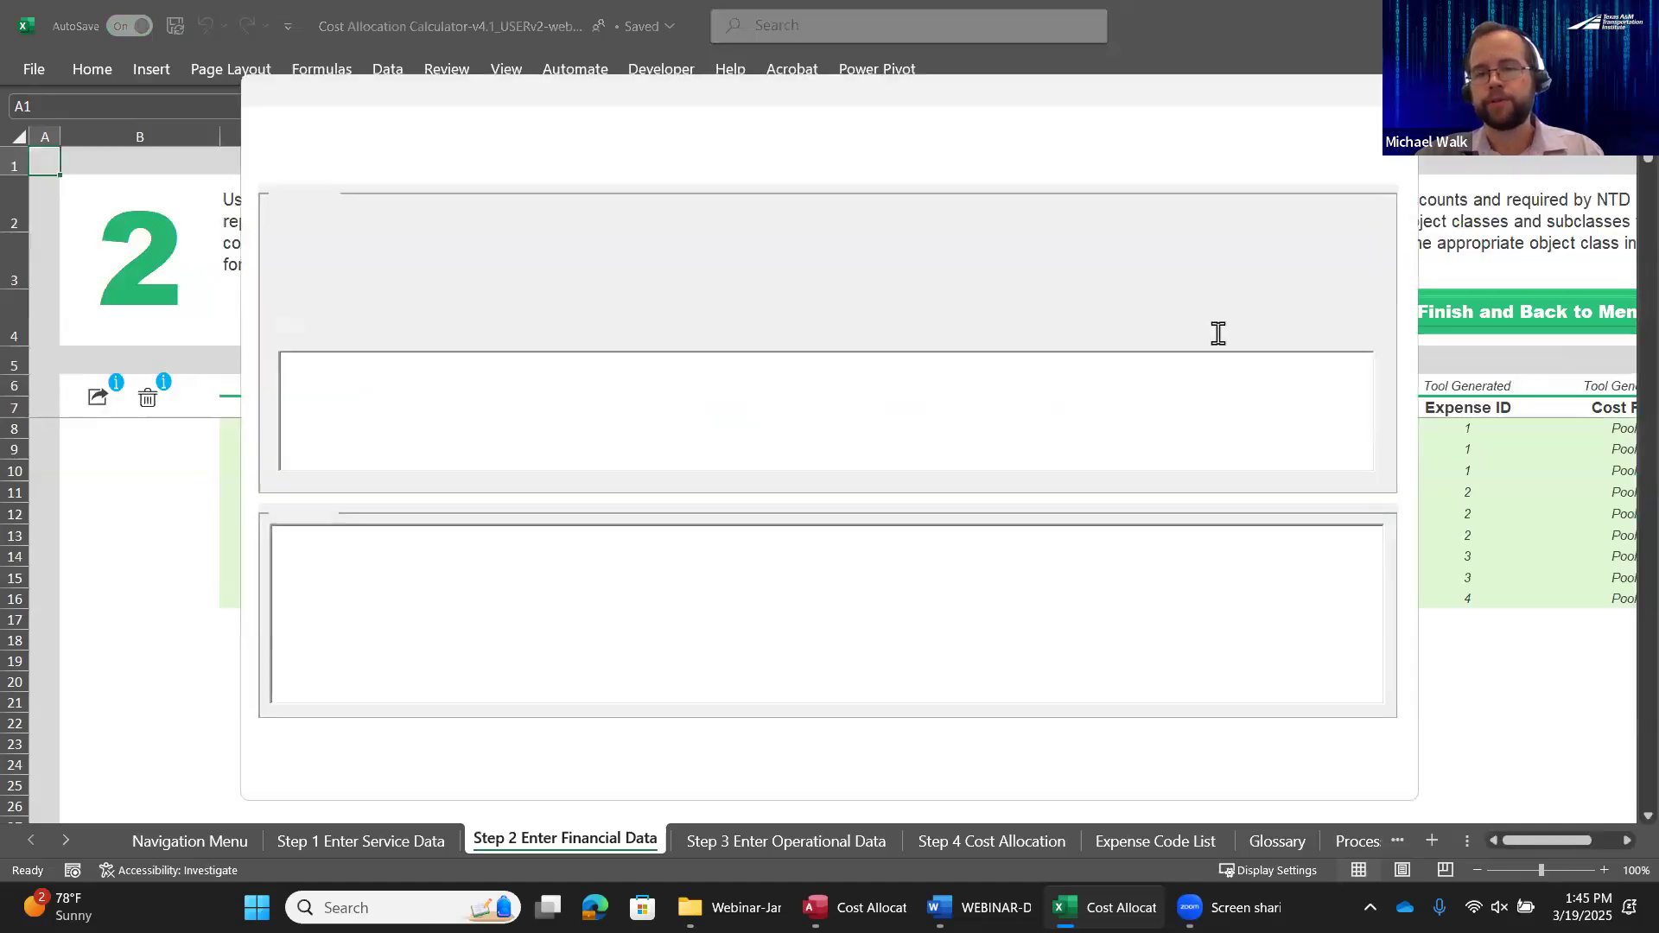
left_click_drag(1207, 91, 1214, 385)
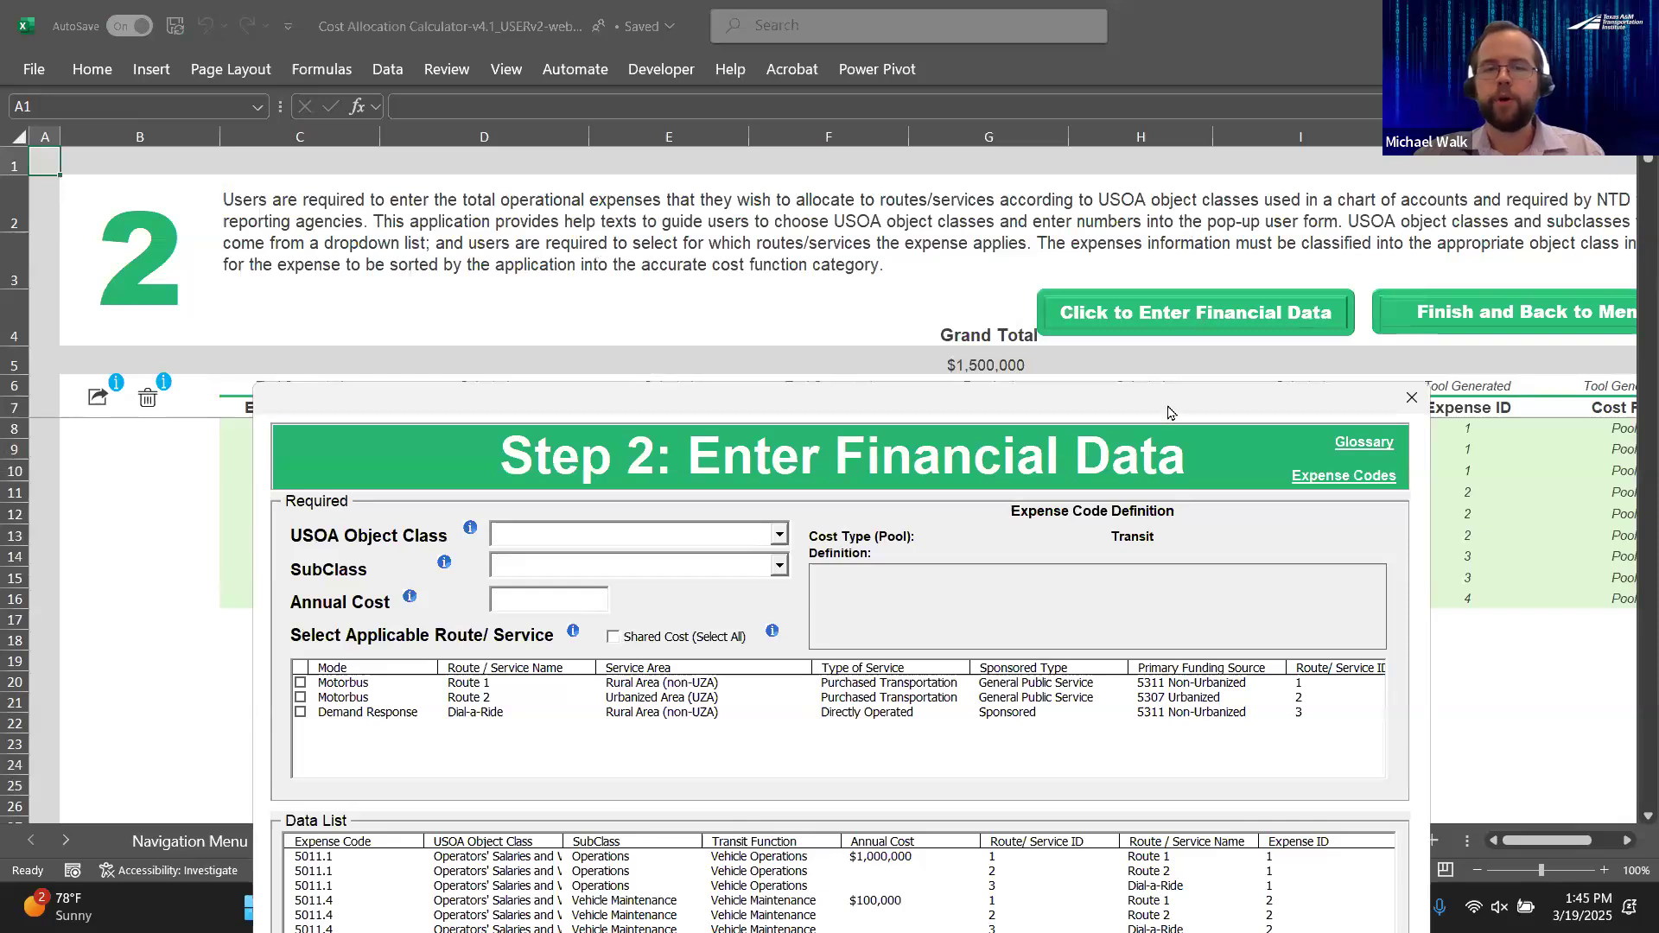
left_click_drag(1170, 412, 1117, 88)
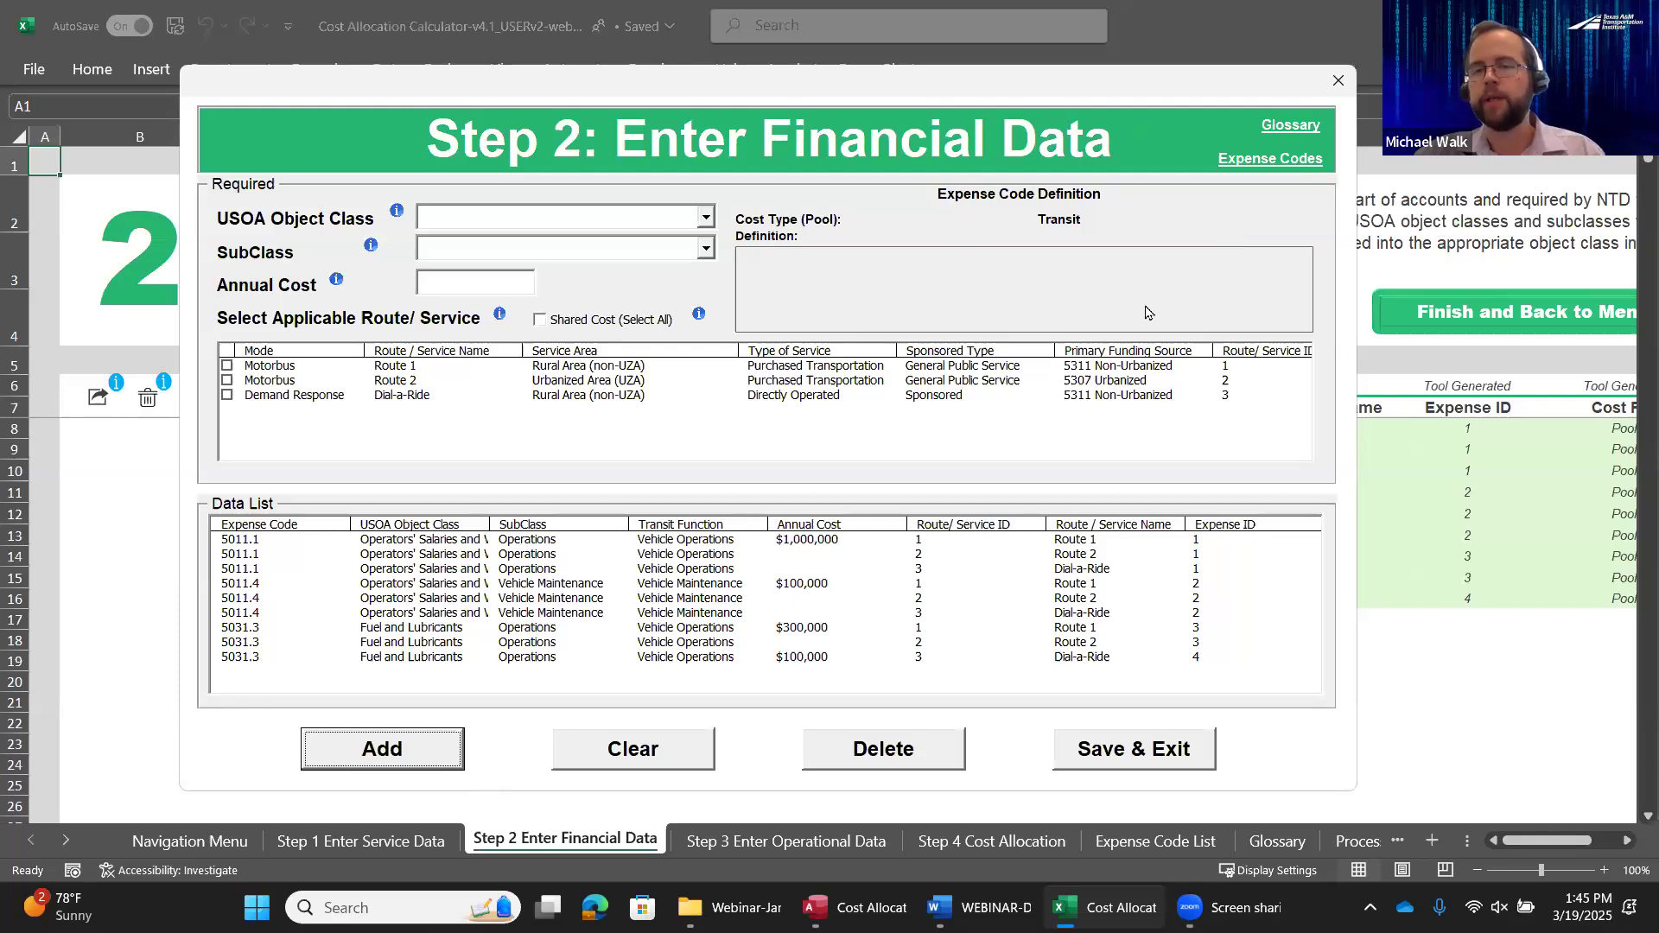
left_click(706, 222)
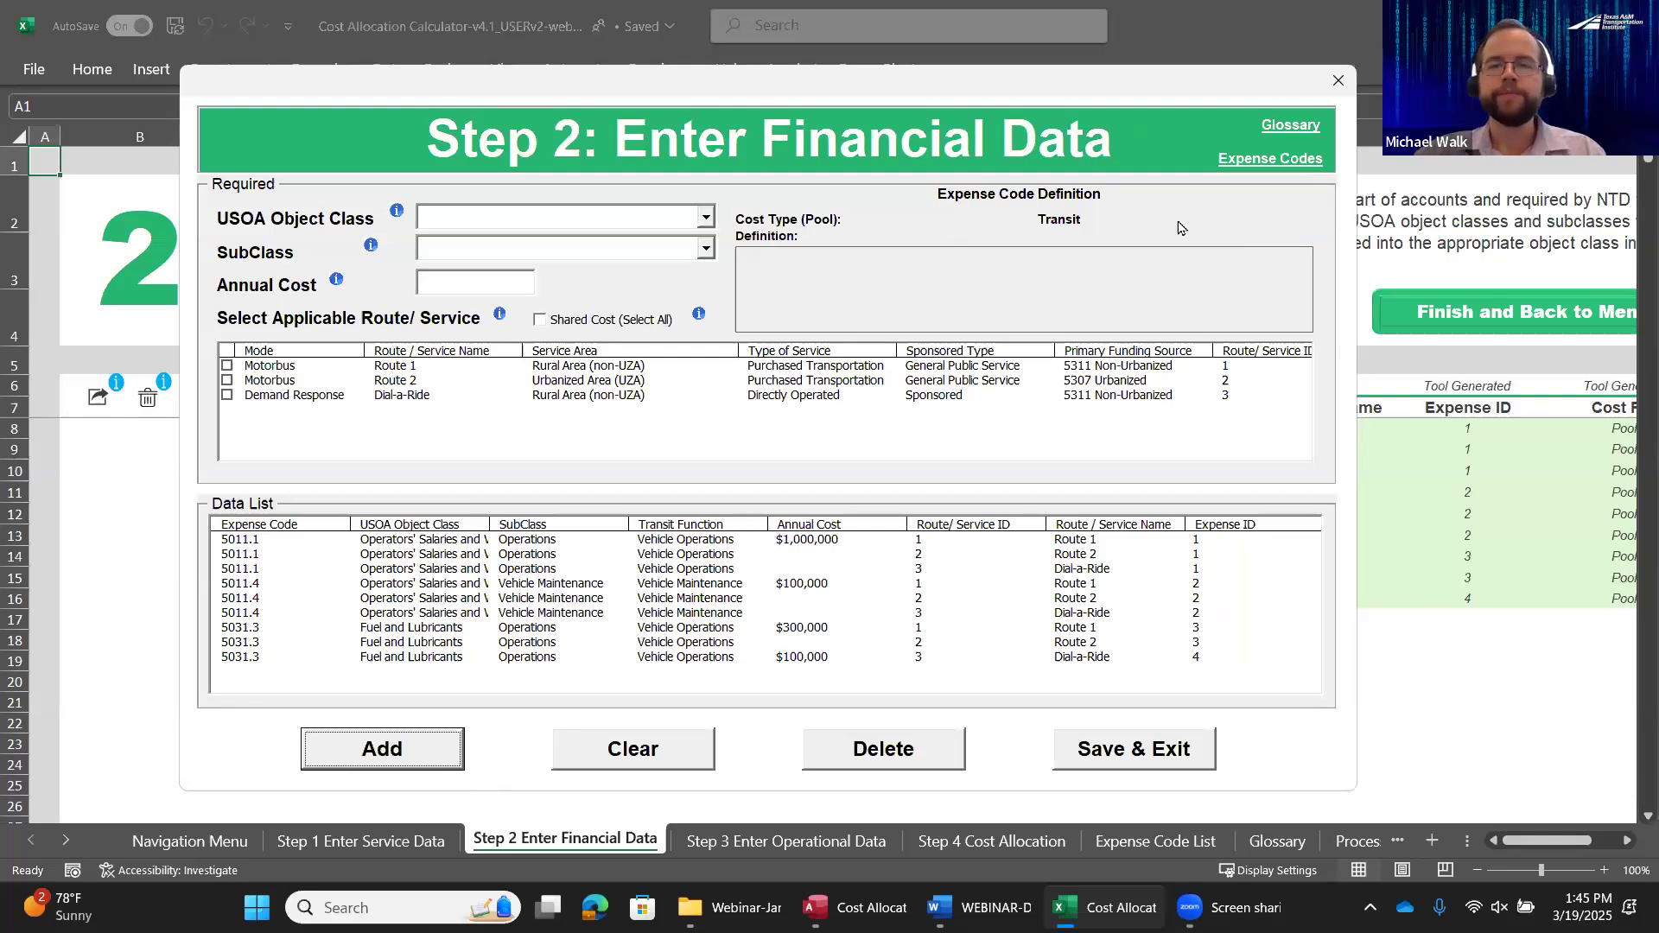
Open the expense code list from the form and examine the filters for USOA cost group, expense code, object class and subclass
left_click(1278, 162)
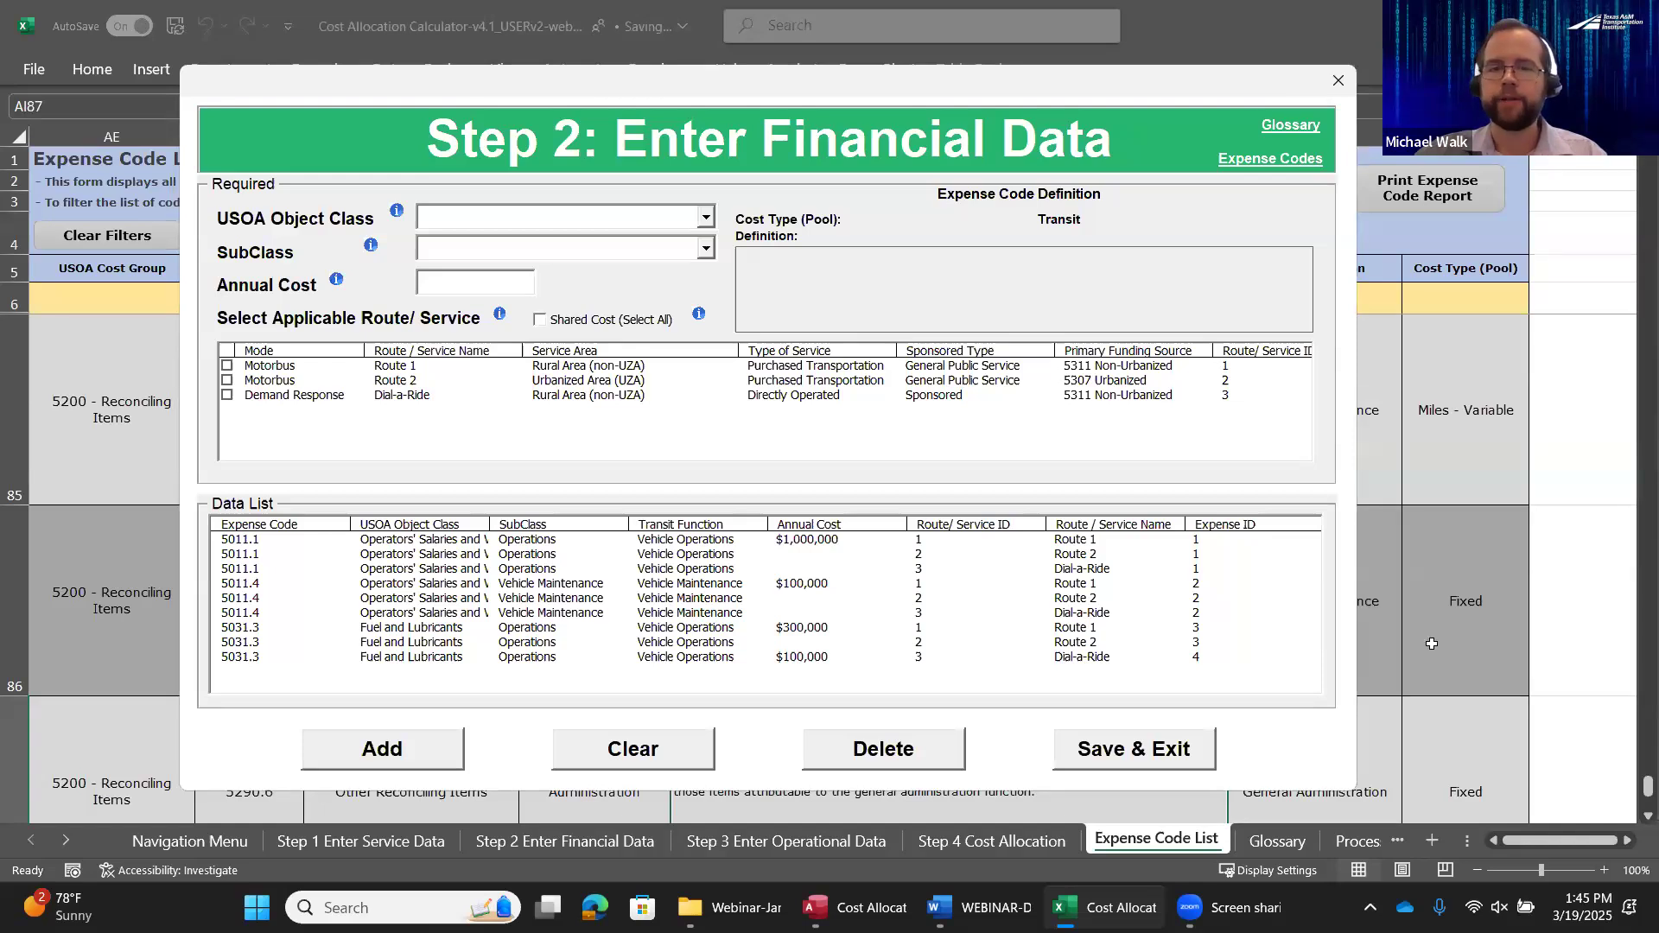
left_click_drag(1267, 86, 1533, 811)
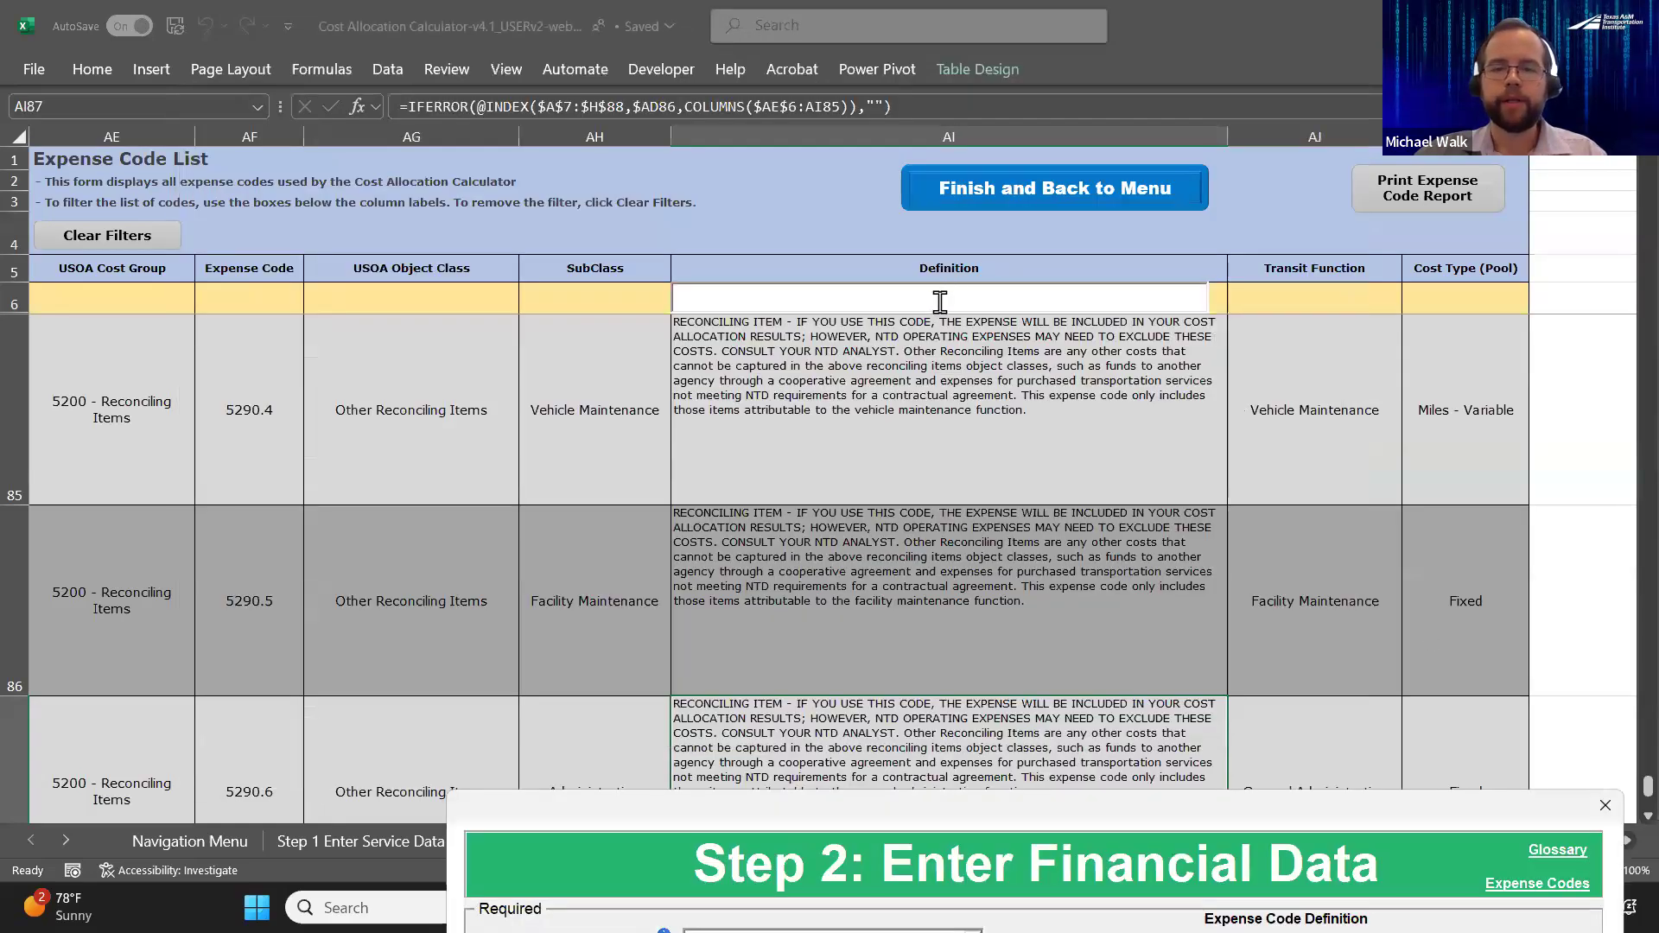
left_click(939, 301)
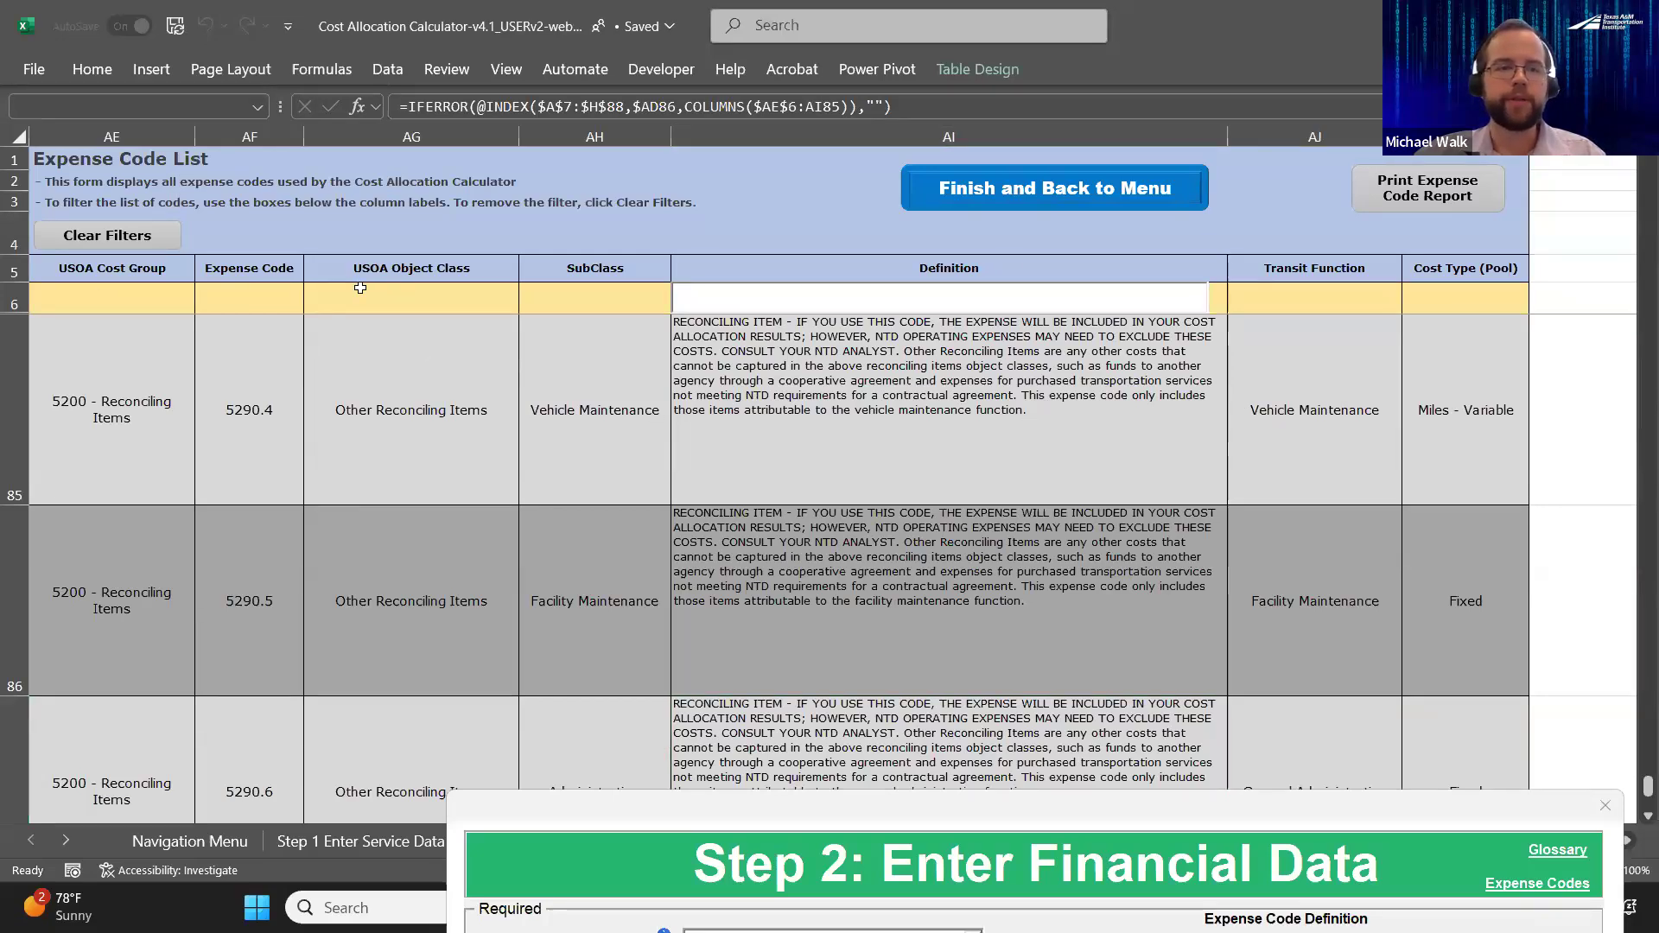
left_click(137, 295)
left_click(204, 303)
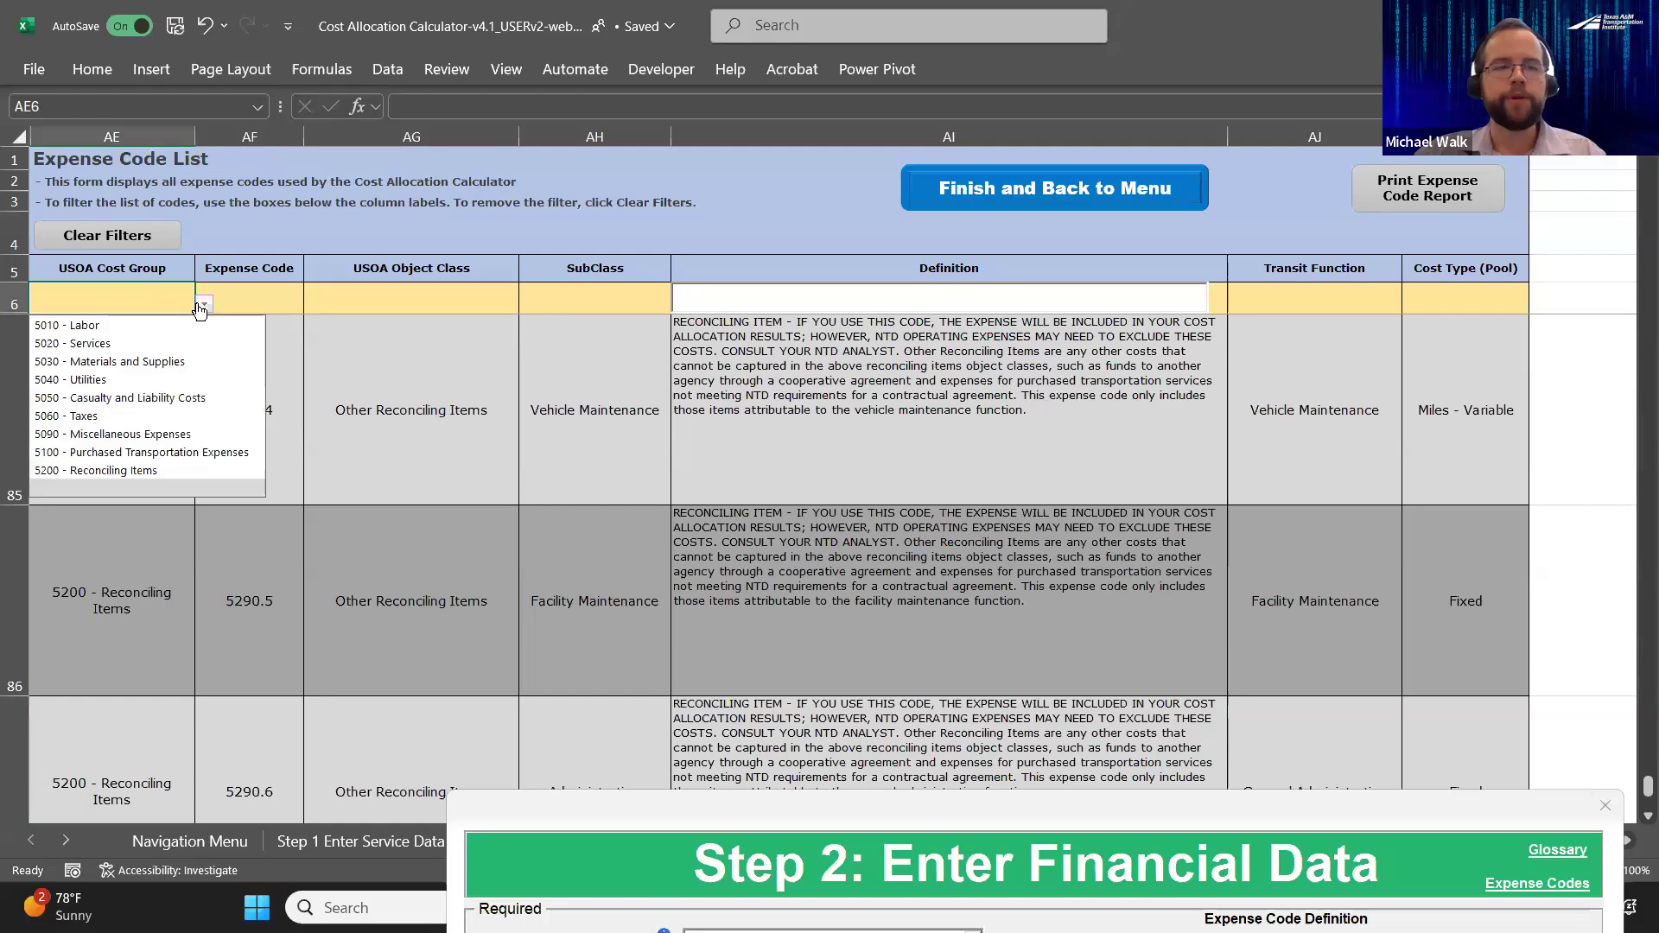
left_click(285, 300)
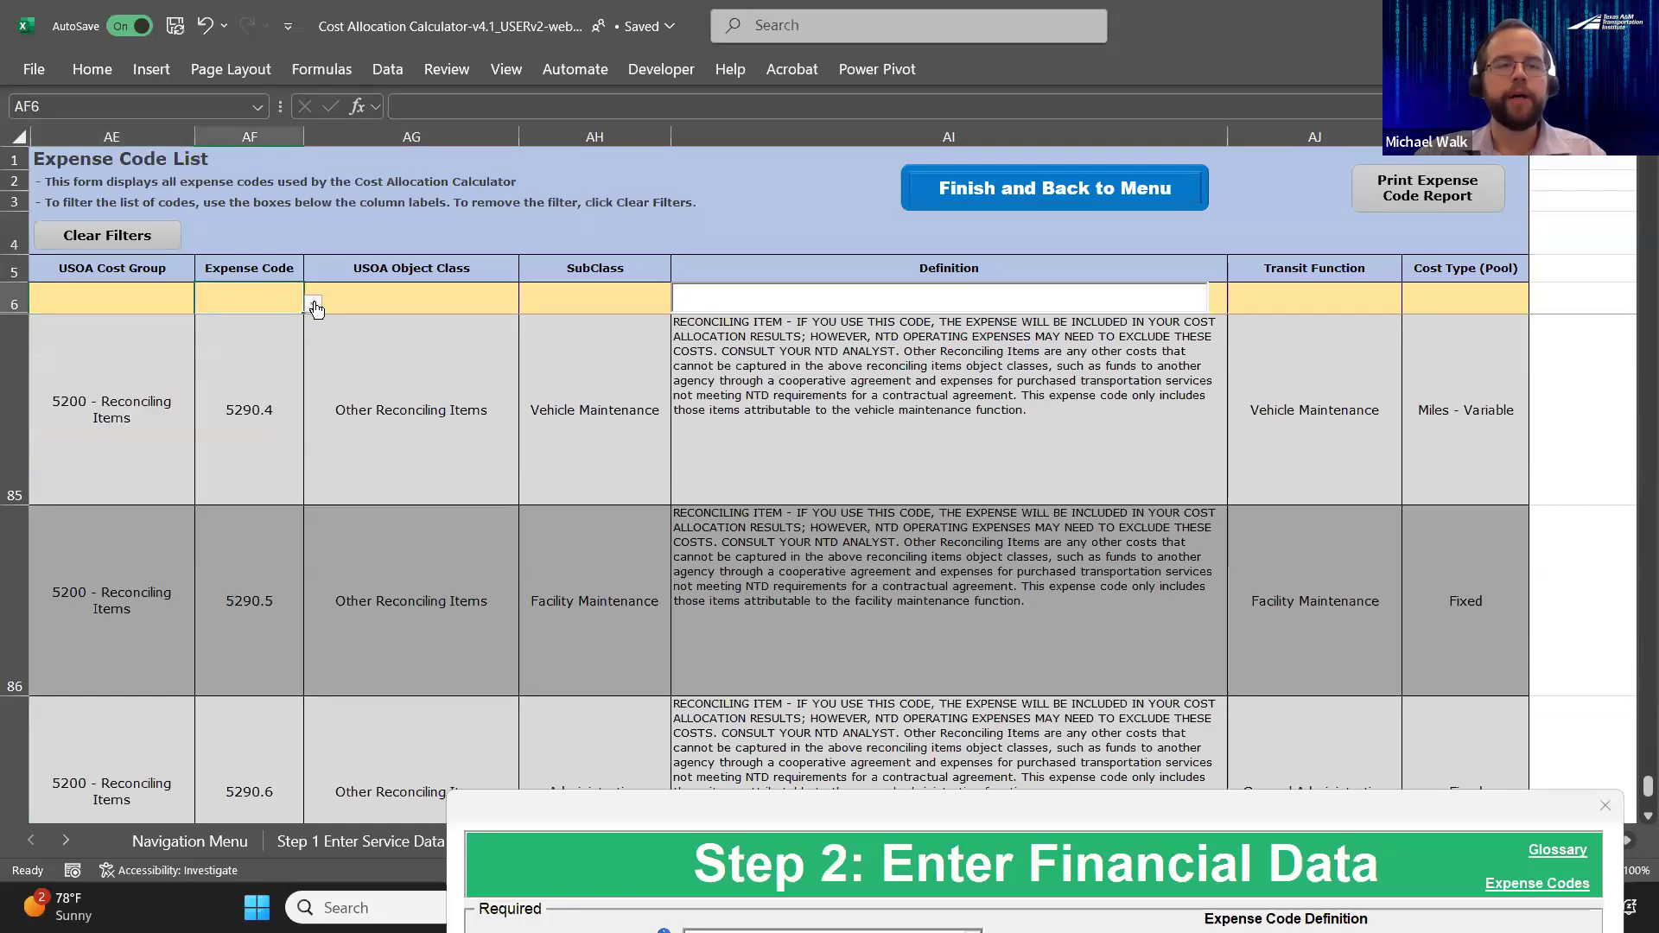
left_click(314, 305)
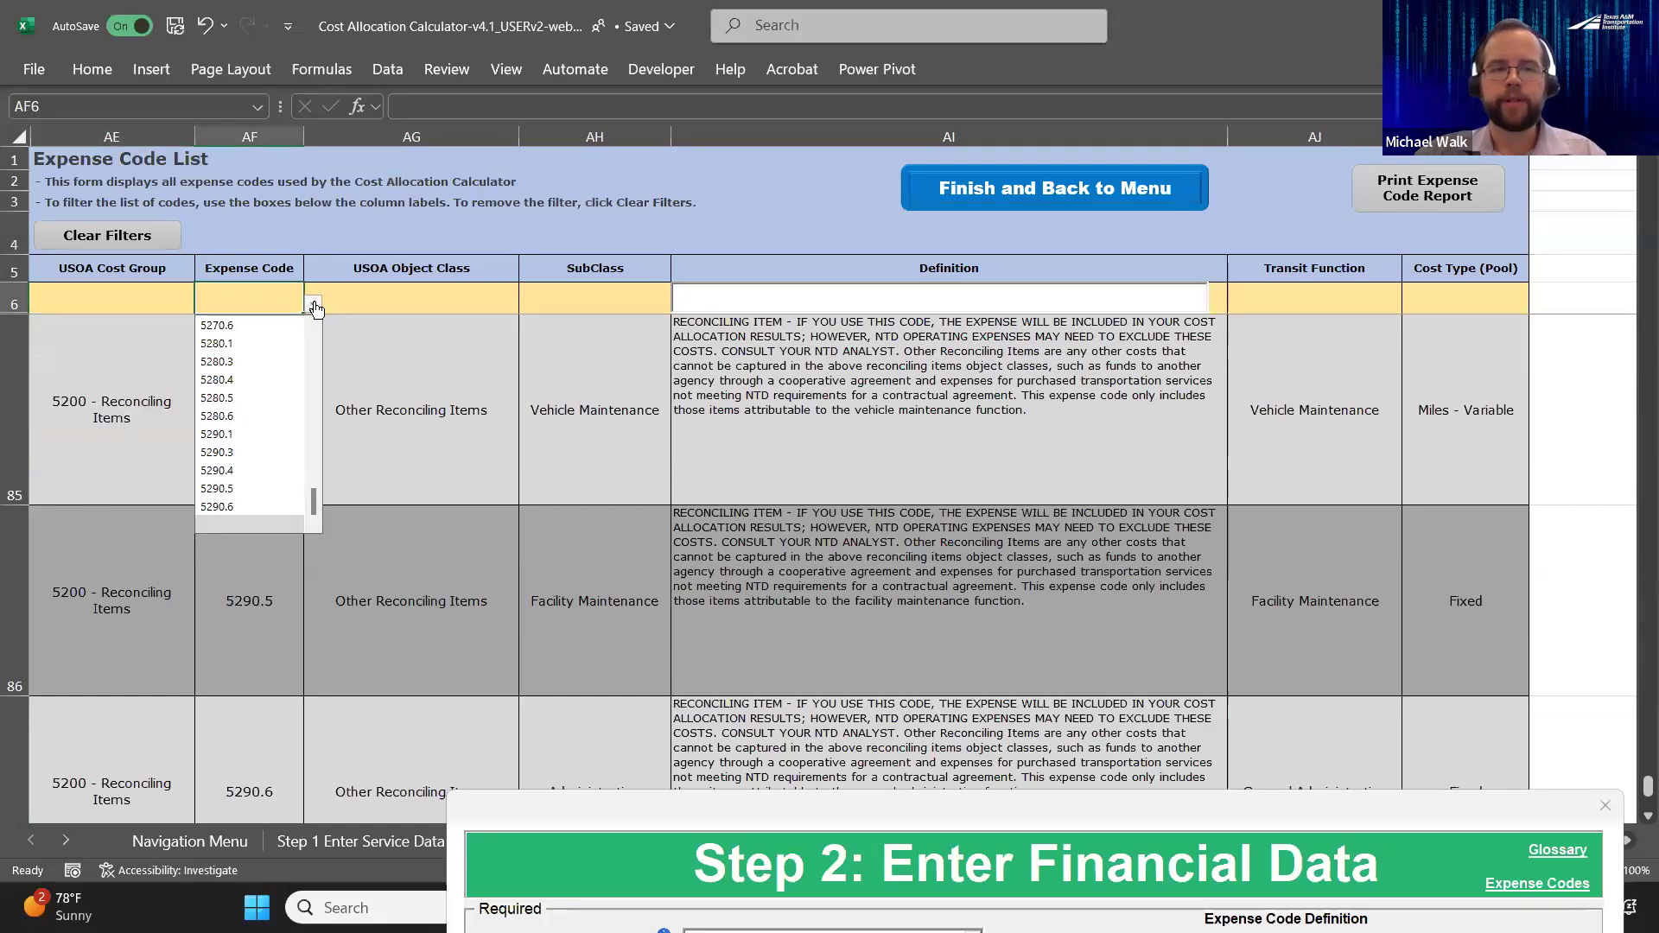
left_click(100, 299)
left_click(424, 299)
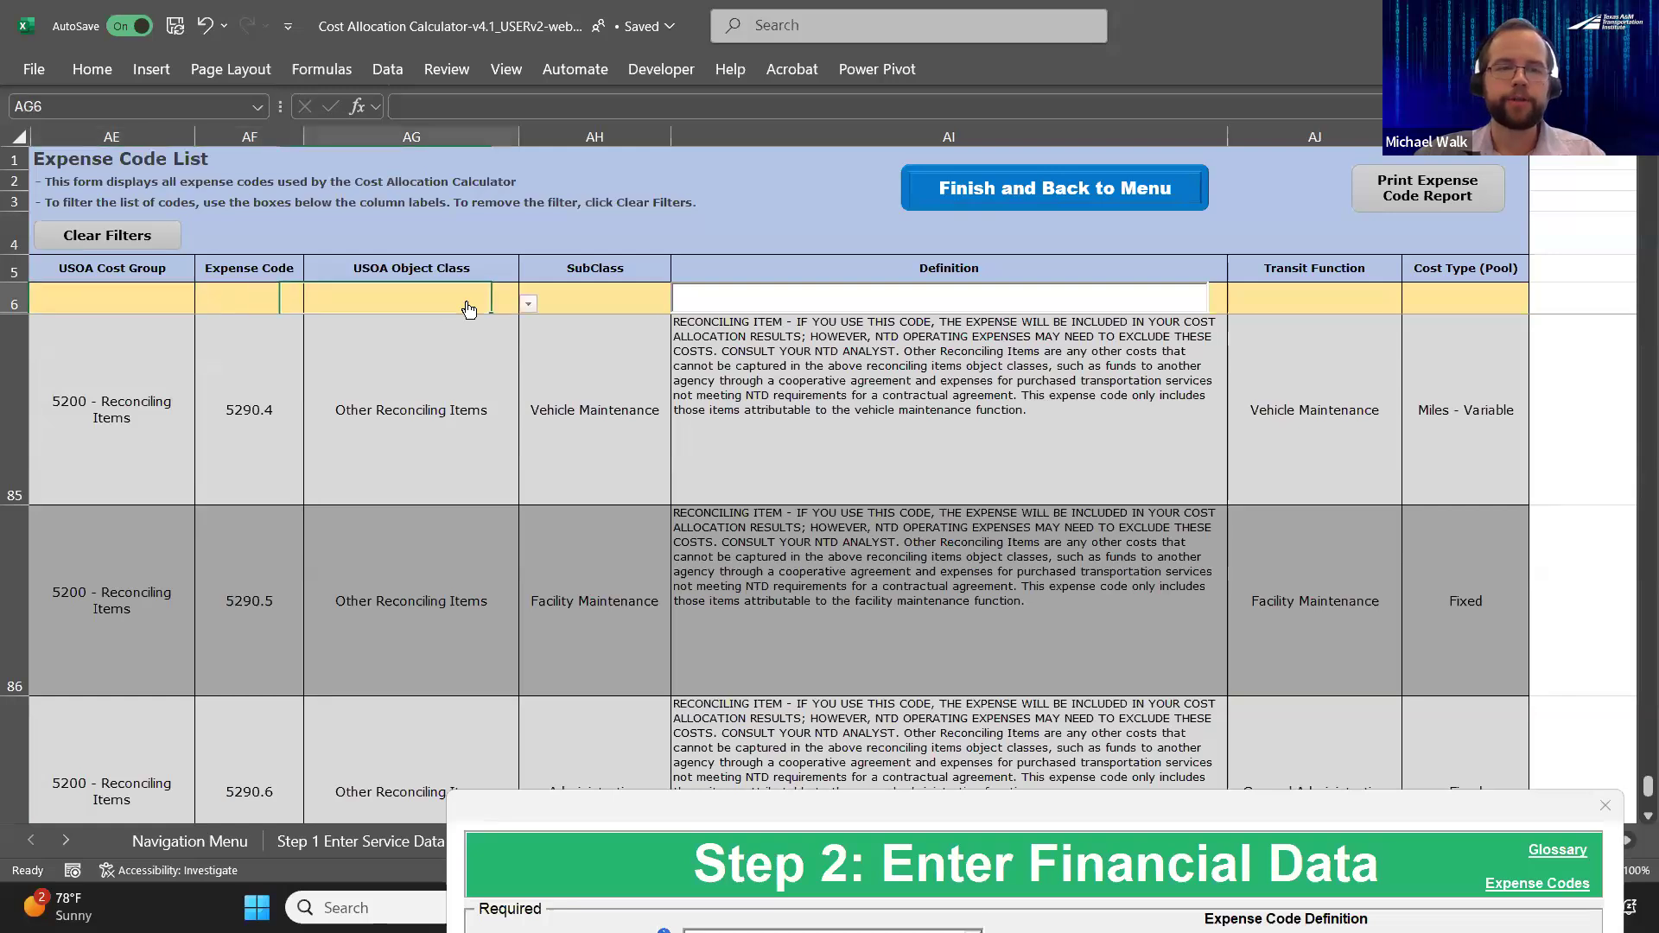
left_click(525, 306)
left_click(602, 299)
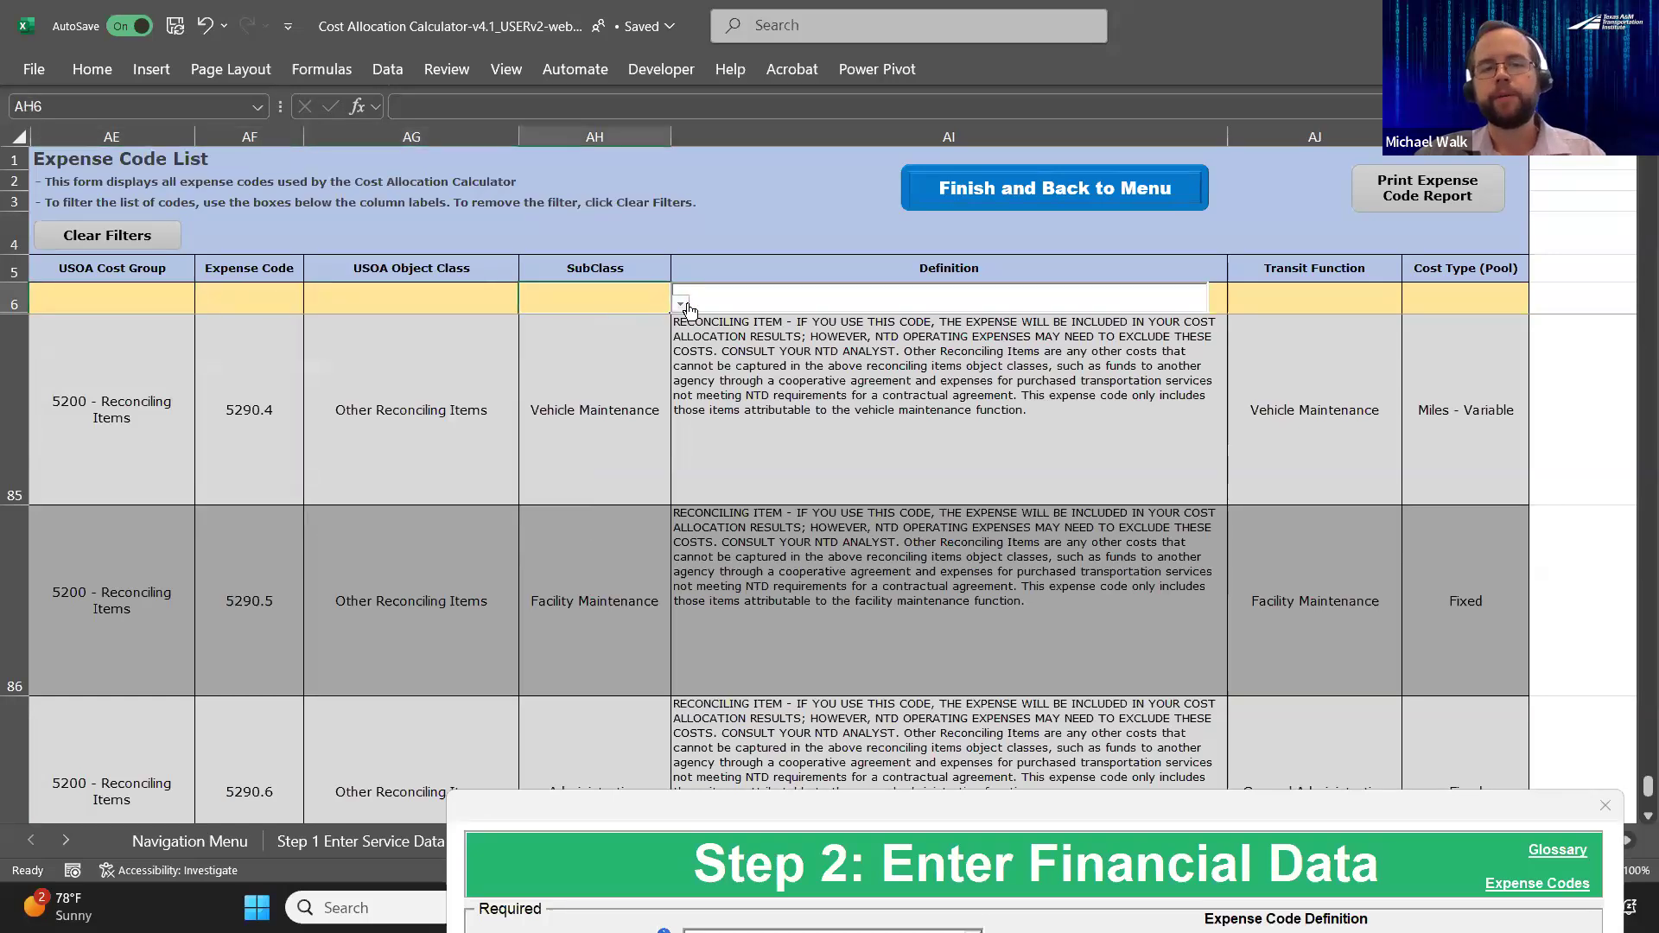
left_click(681, 304)
Try to filter the expense code list by the definition text "insu"
left_click(768, 297)
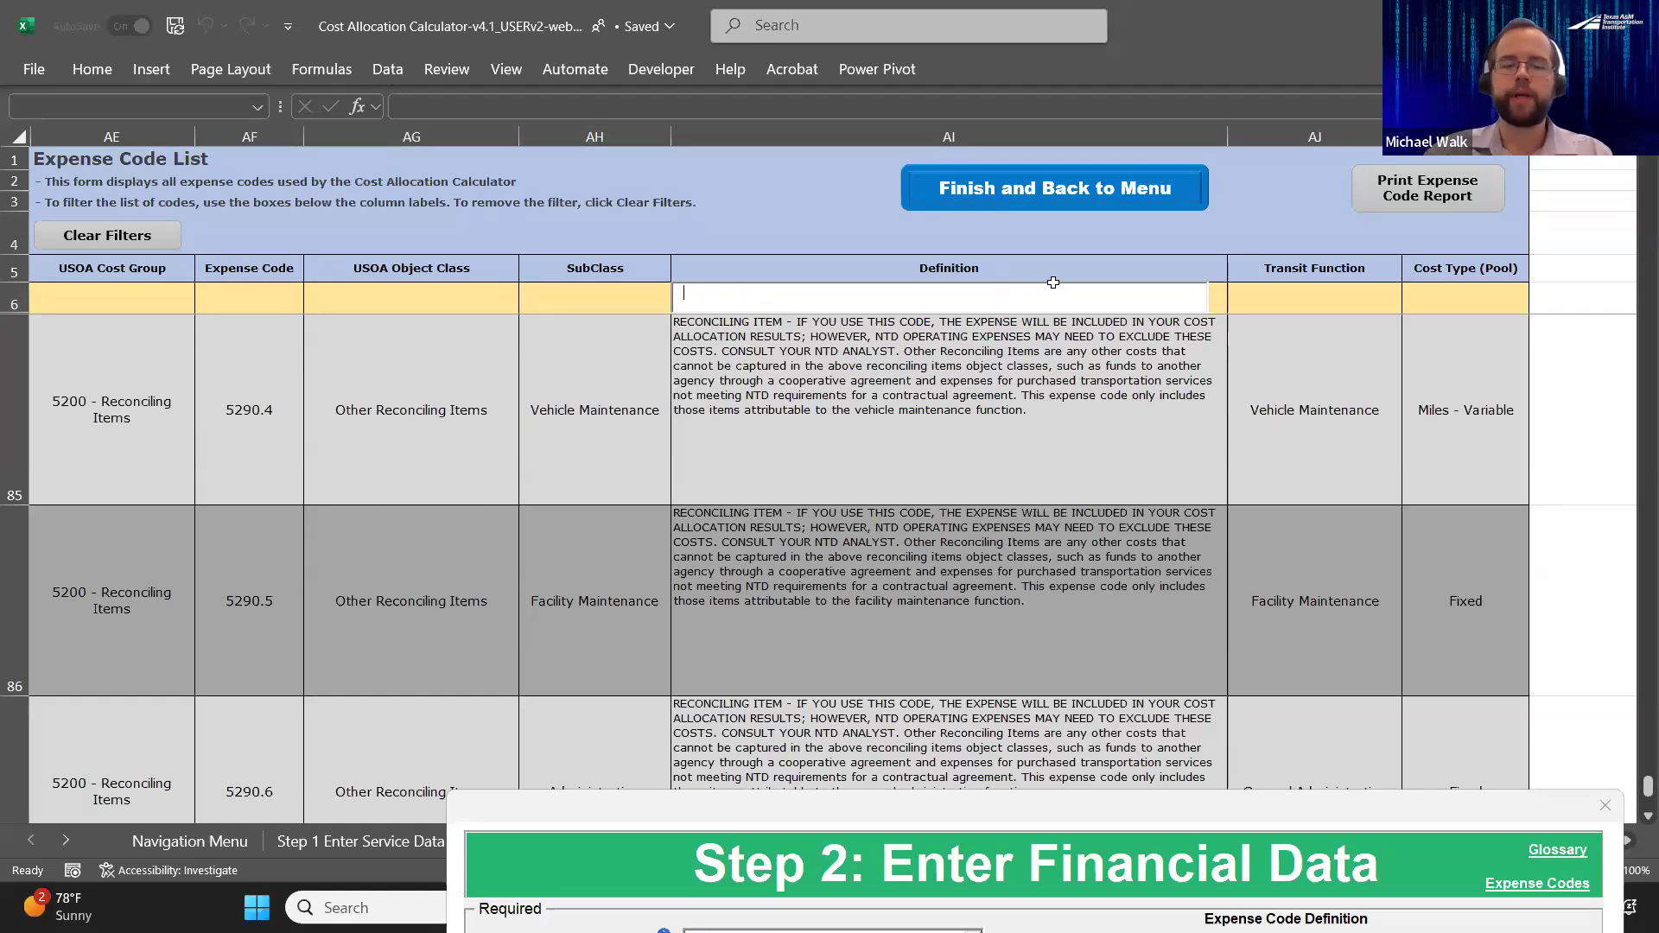
type("insu")
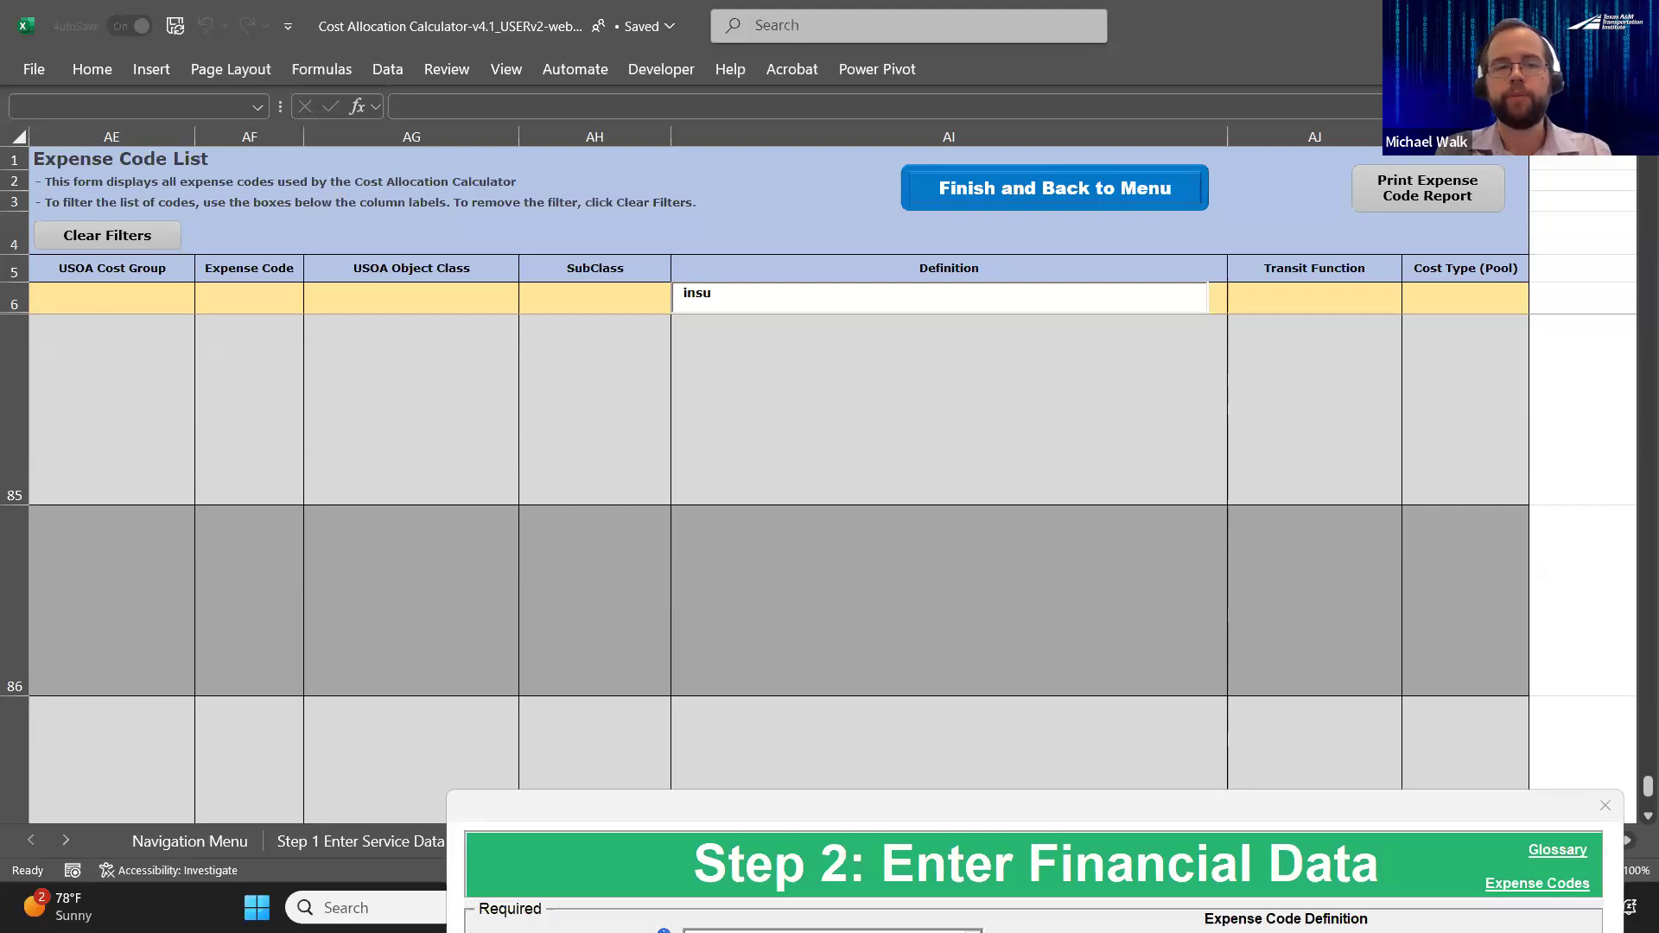
key("BackSpace")
key("BackSpace")
key("BackSpace")
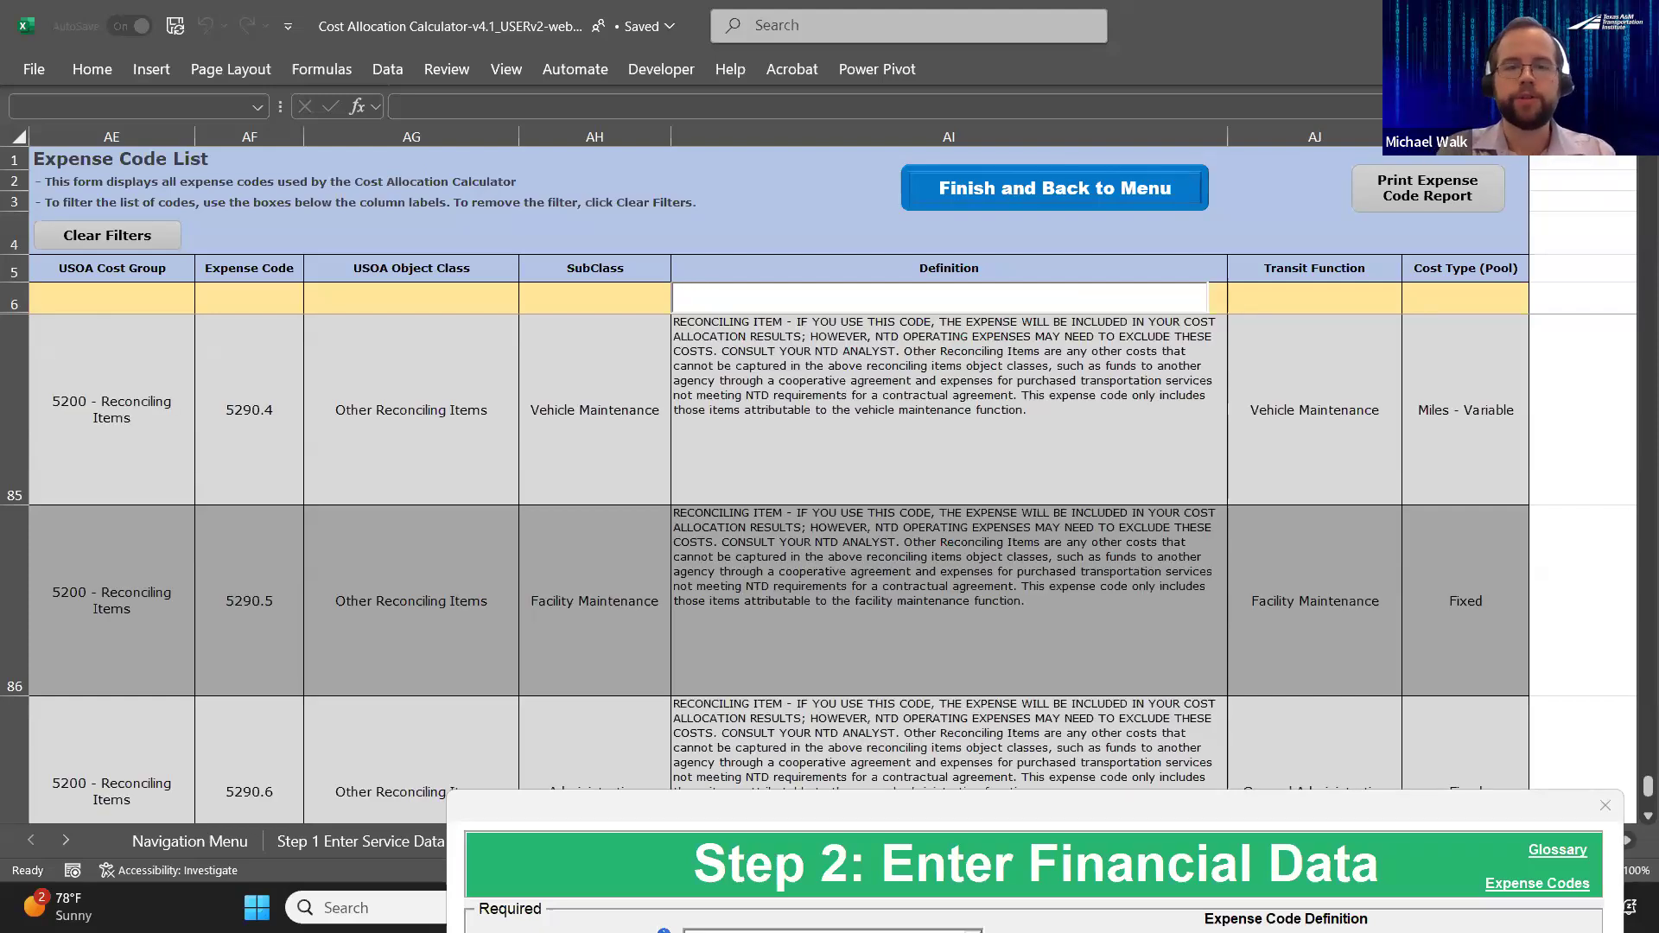
type("in")
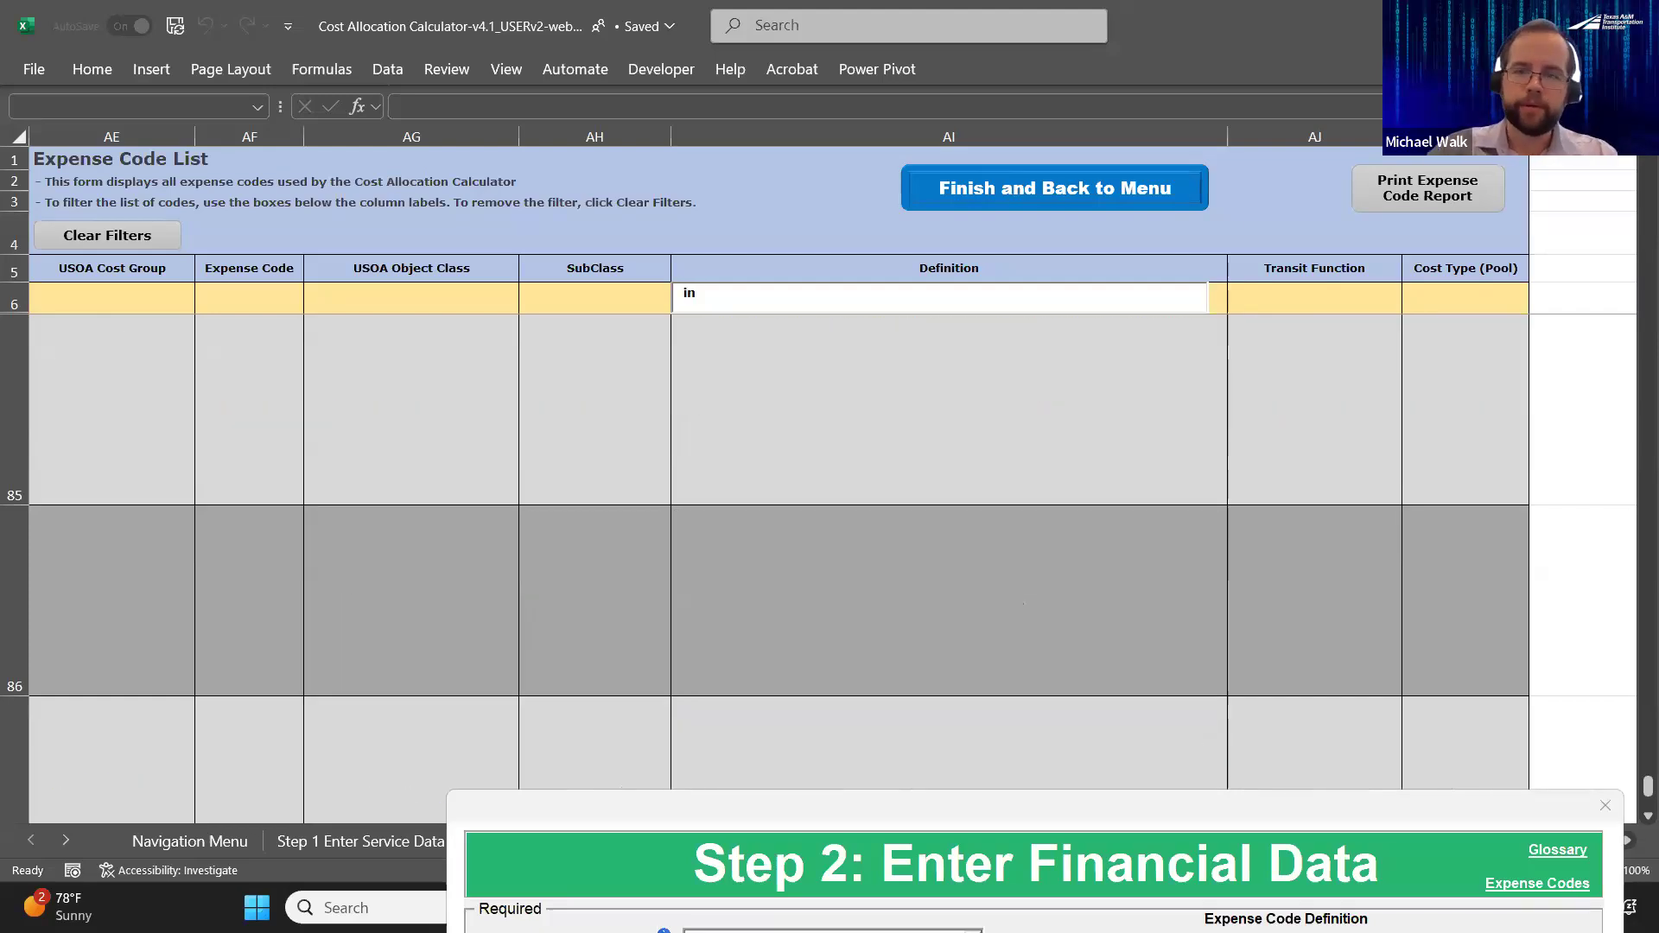
key("BackSpace")
key("BackSpace")
Filter the expense code list by the definition text "insur", and bring the financial data entry form back into view
scroll(1022, 485, "up", 9)
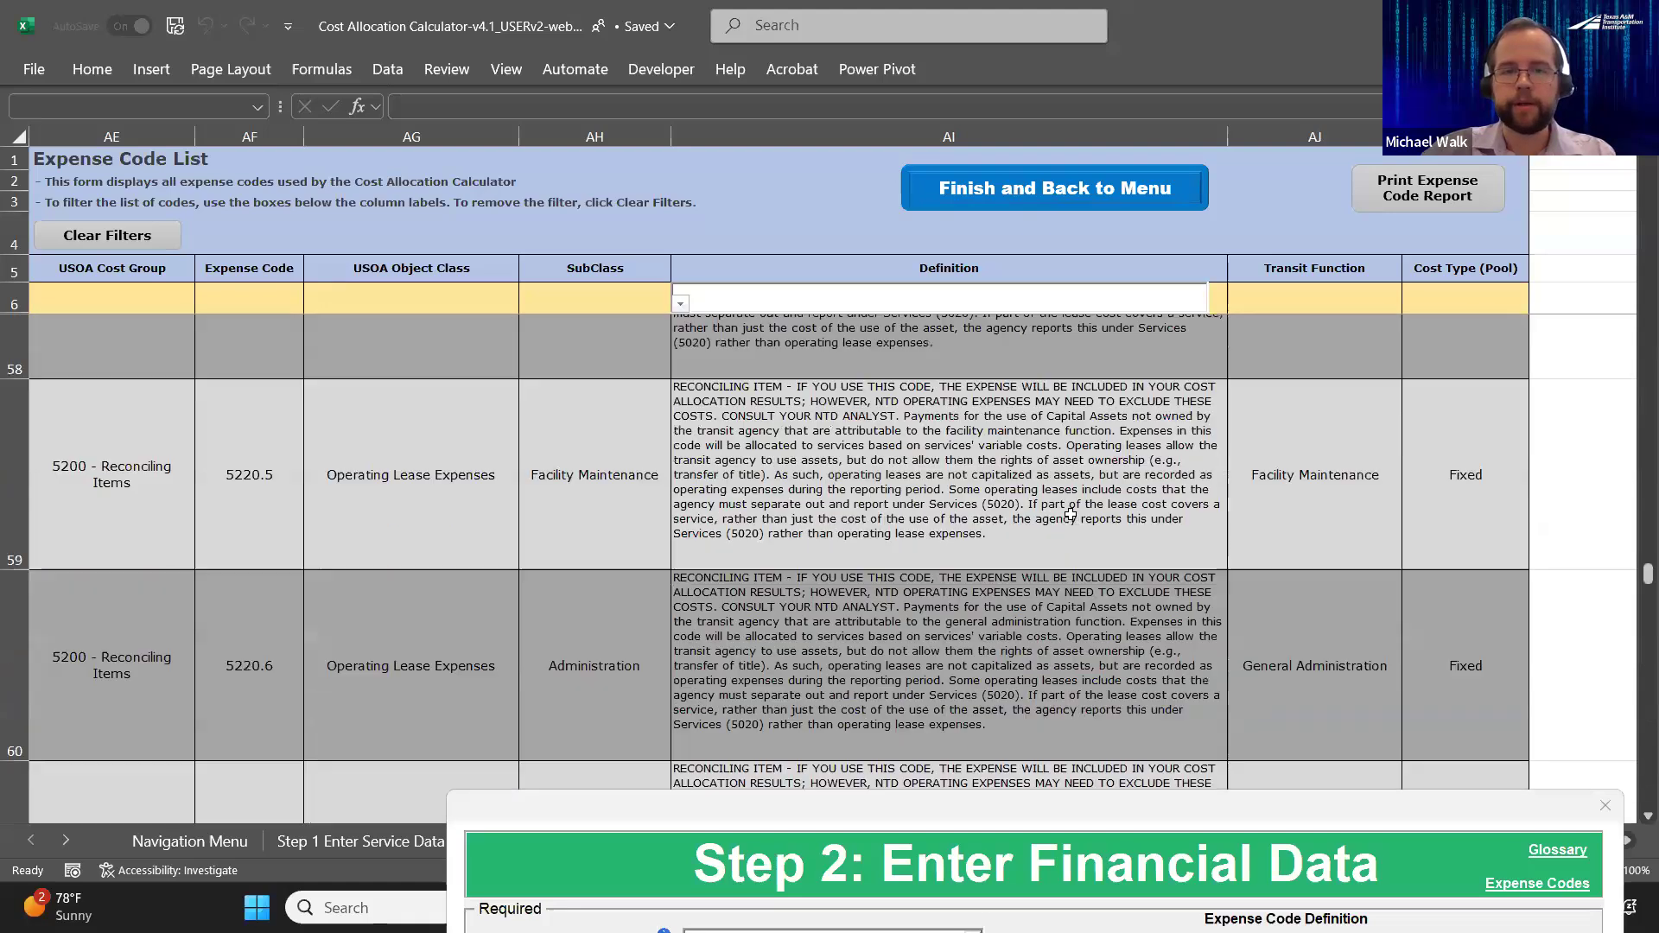
scroll(1071, 515, "up", 17)
type("insur")
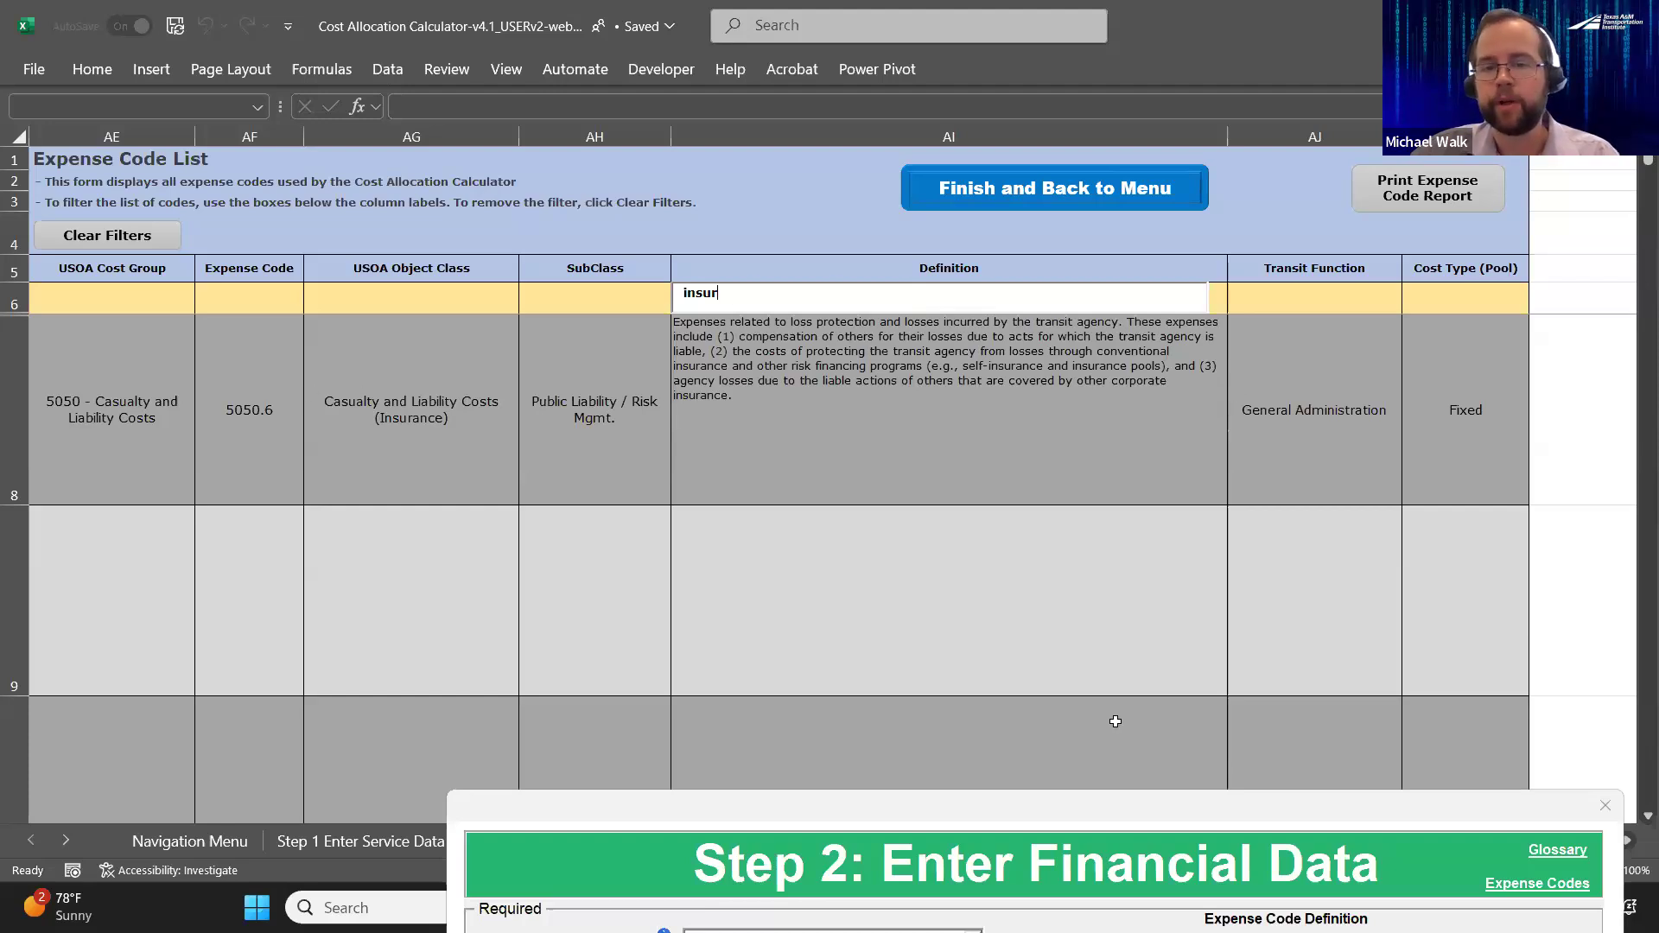
left_click_drag(1105, 801, 959, 112)
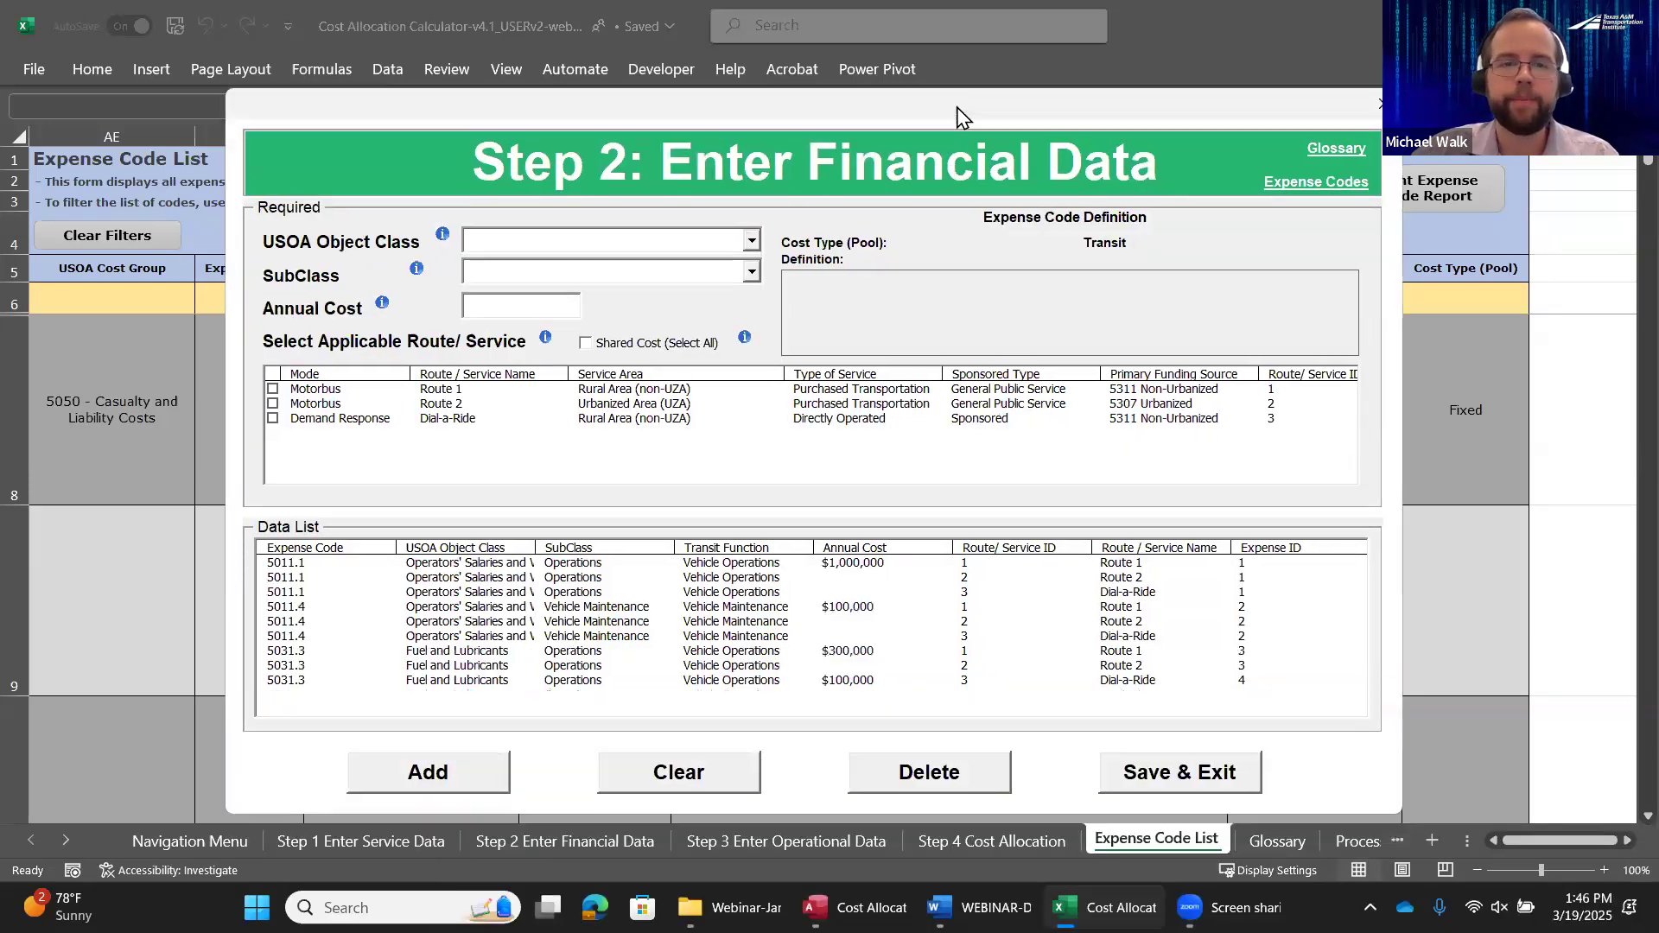
Fill in a Casualty and Liability Costs (Insurance) expense with subclass Public Liability / Risk Mgmt. and an annual cost of 200000
left_click(755, 242)
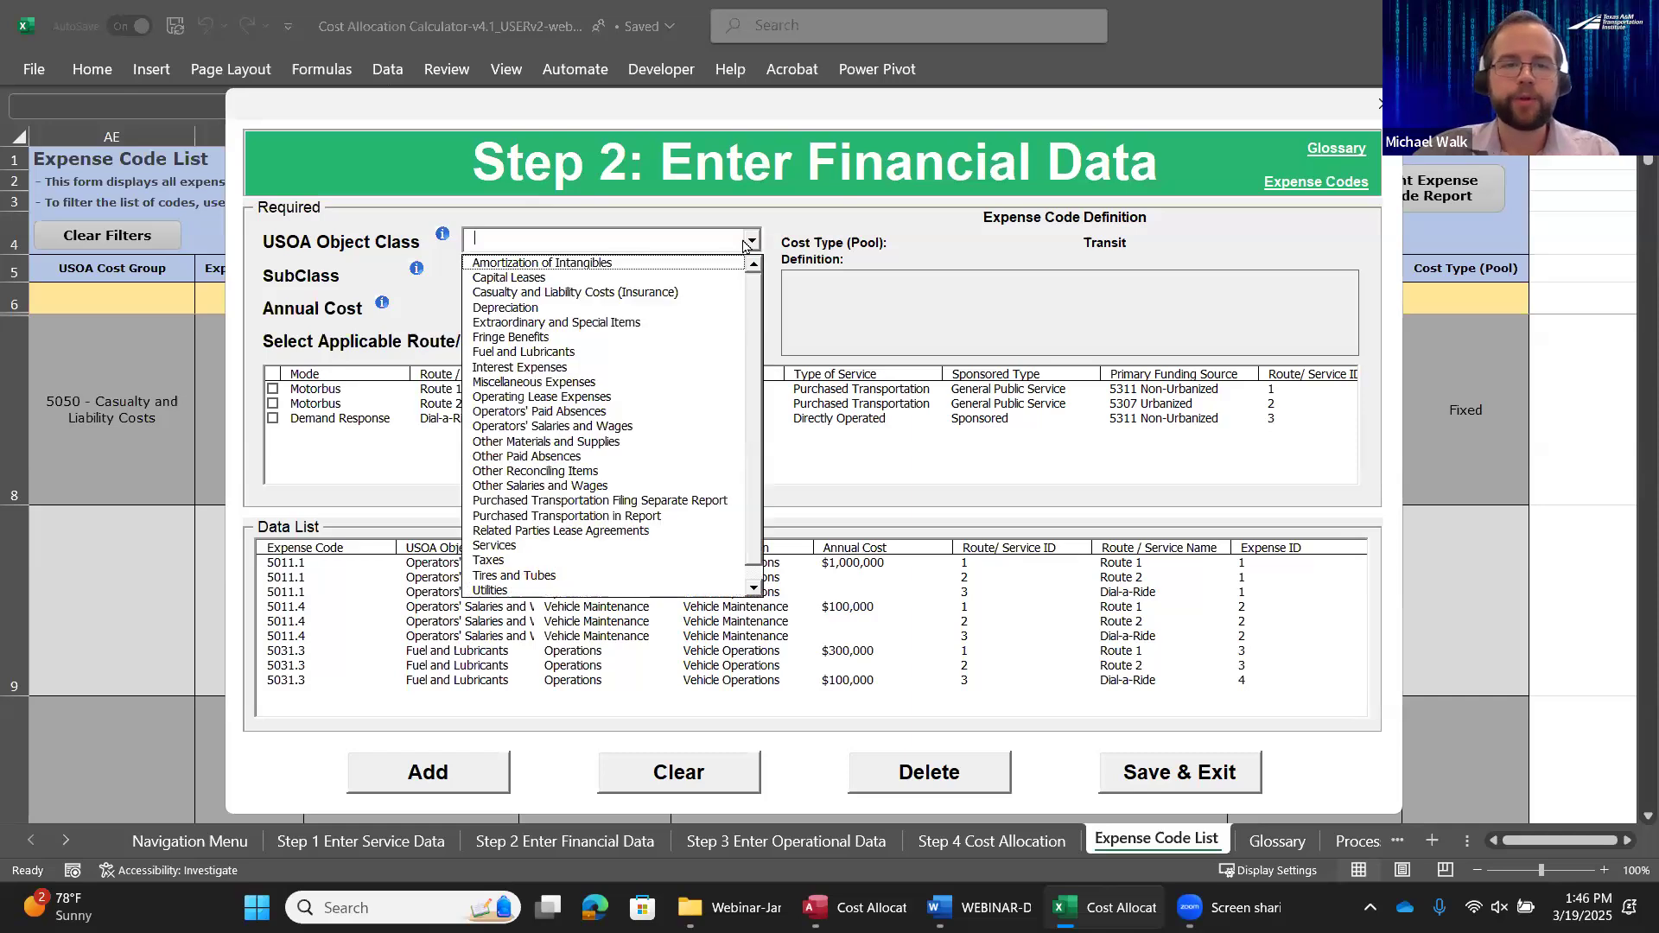
left_click(554, 292)
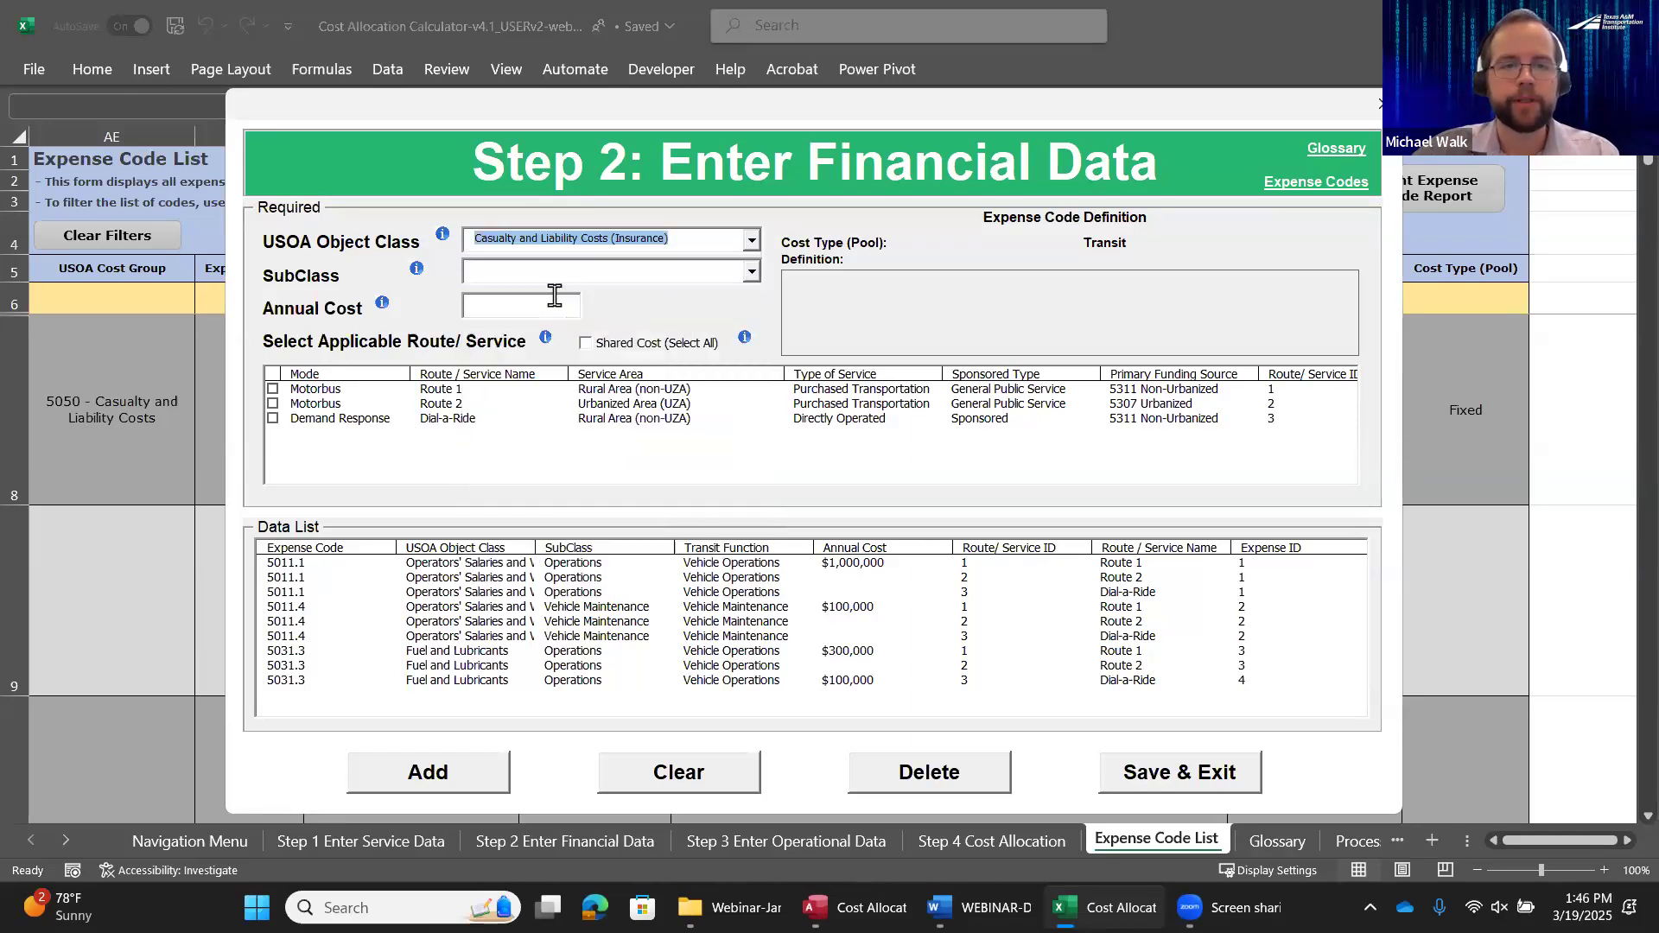
left_click(753, 273)
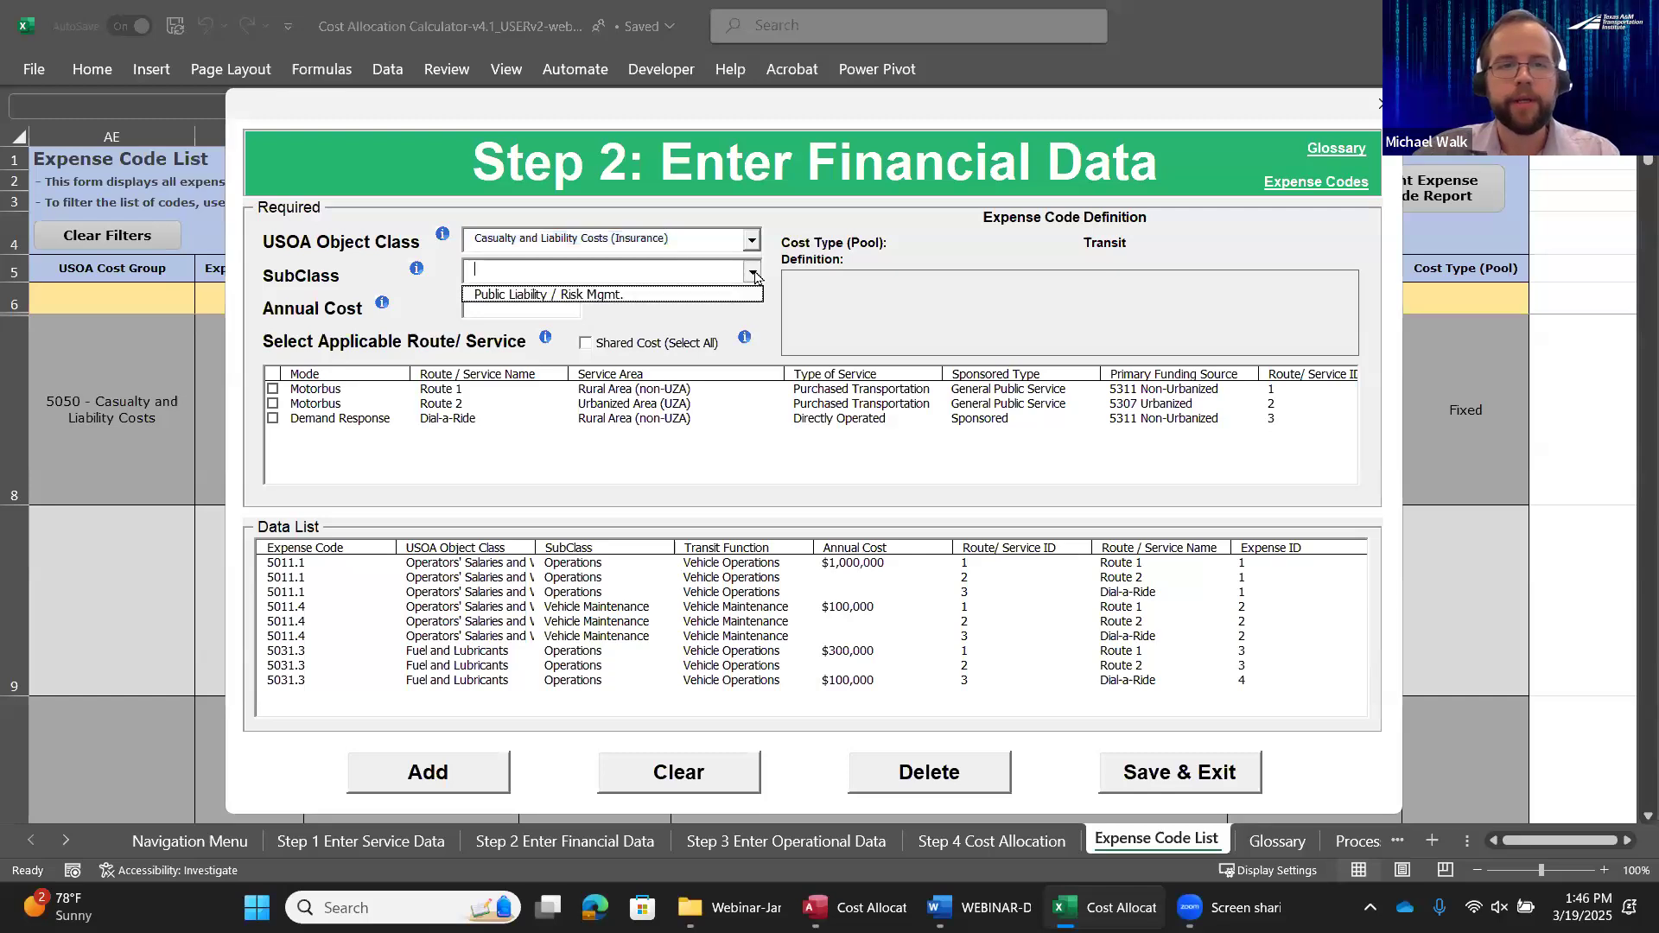
left_click(560, 294)
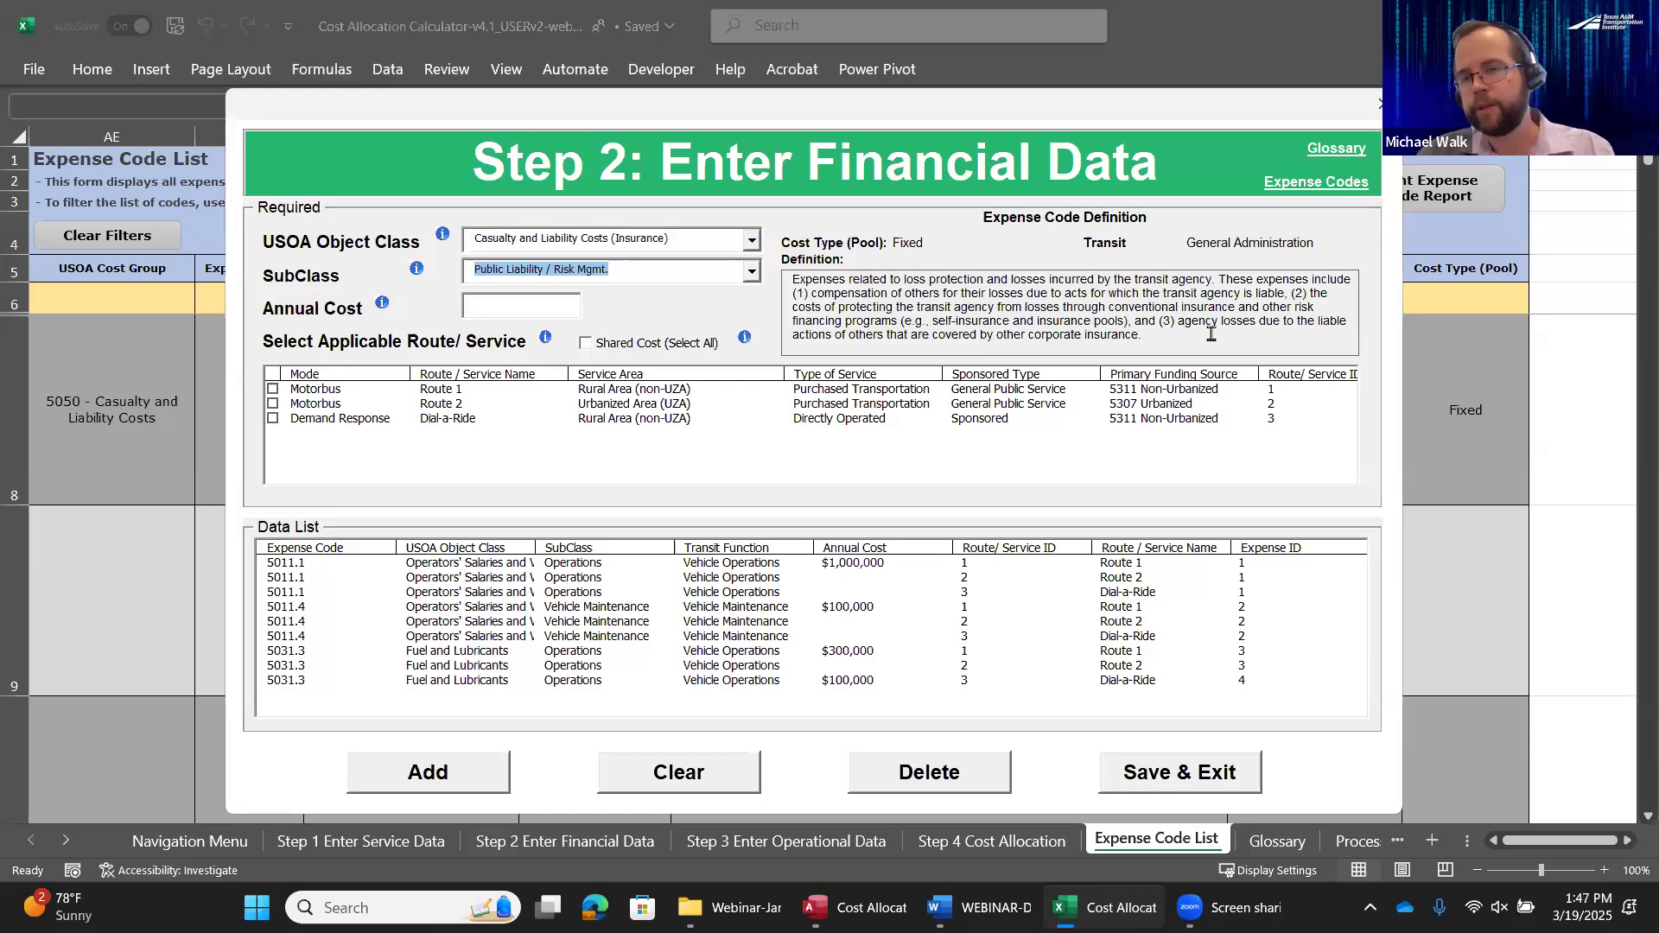
left_click(513, 302)
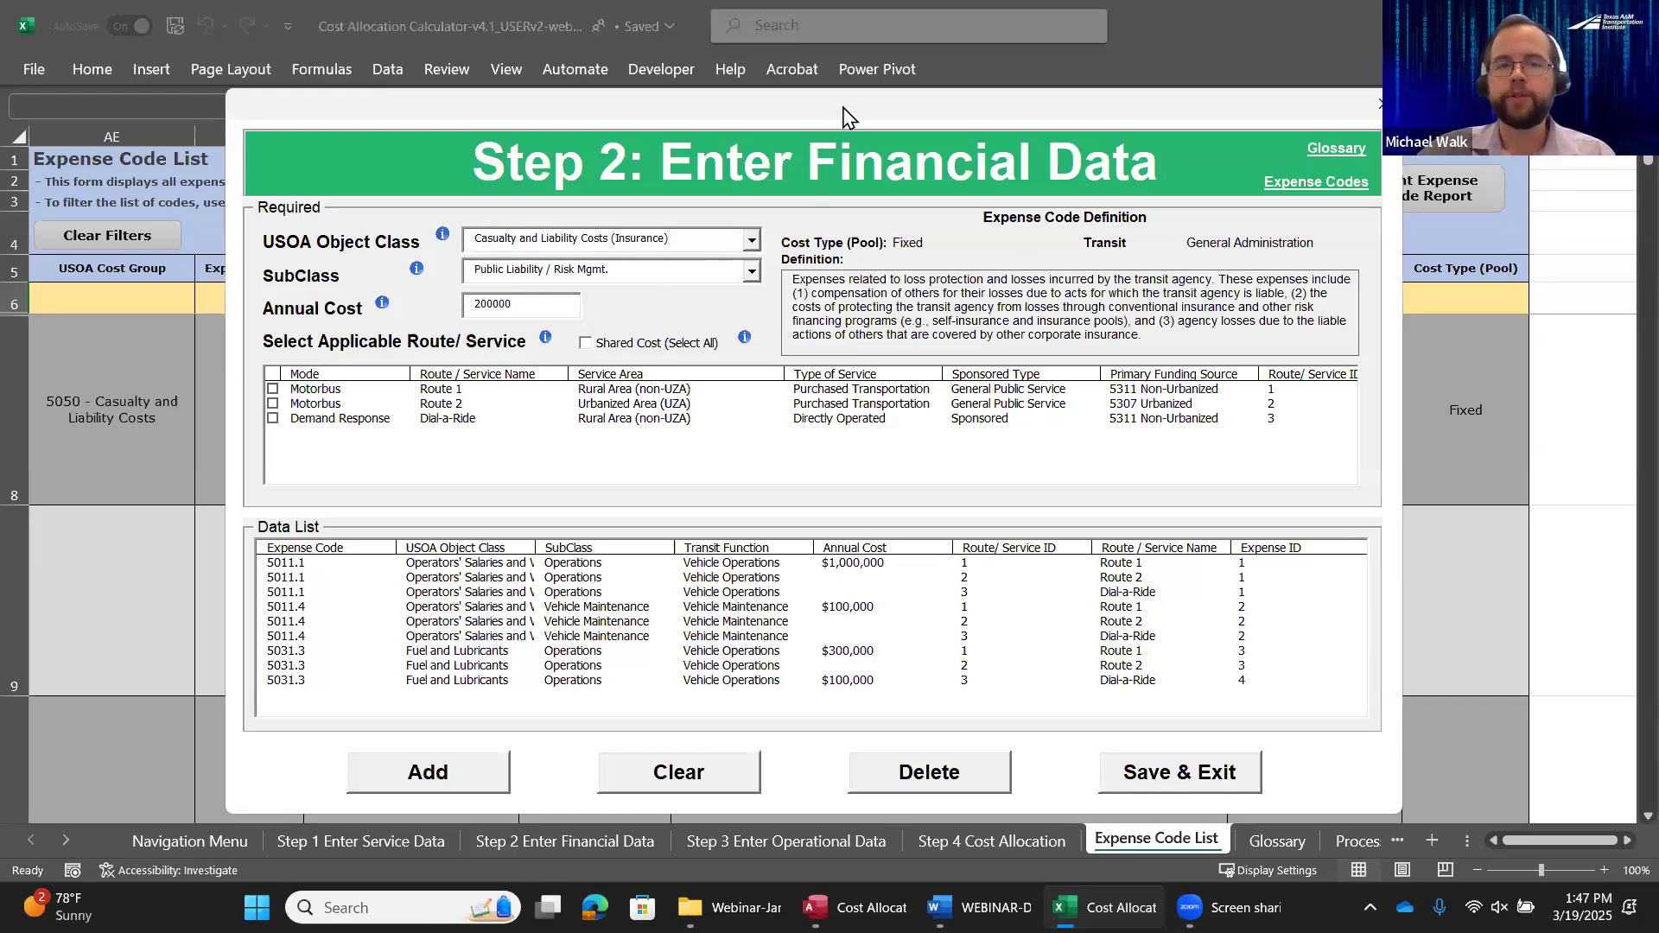
left_click_drag(847, 110, 865, 77)
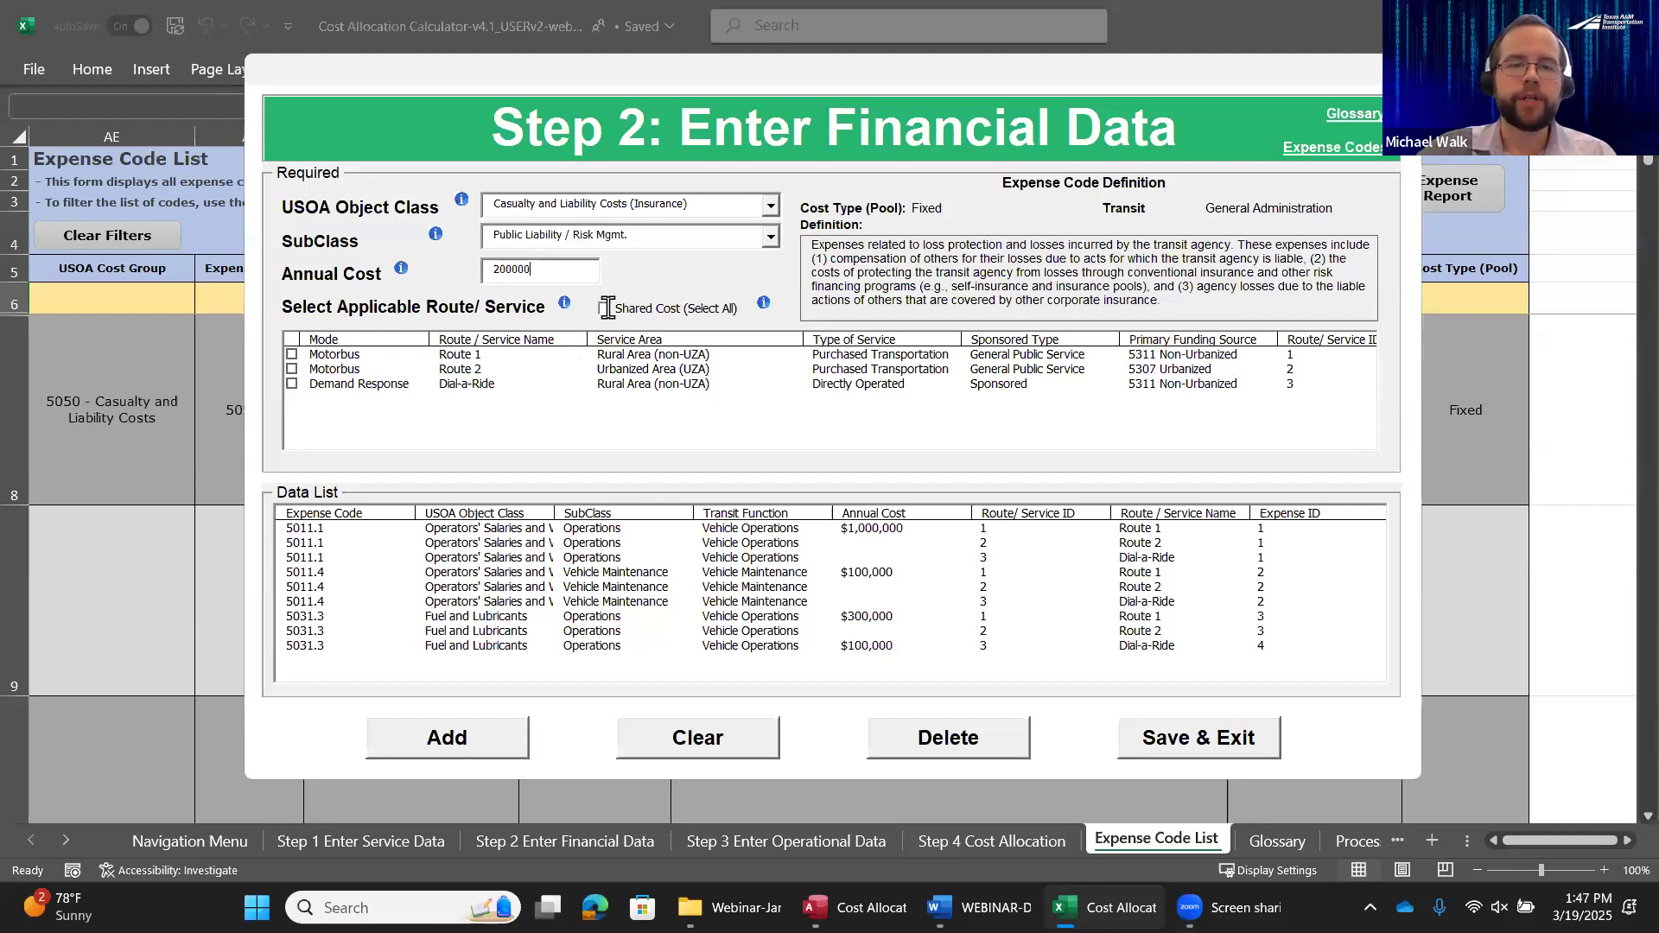
Add the insurance expense as a shared cost for all routes and services, and save and close the financial data form
left_click(606, 307)
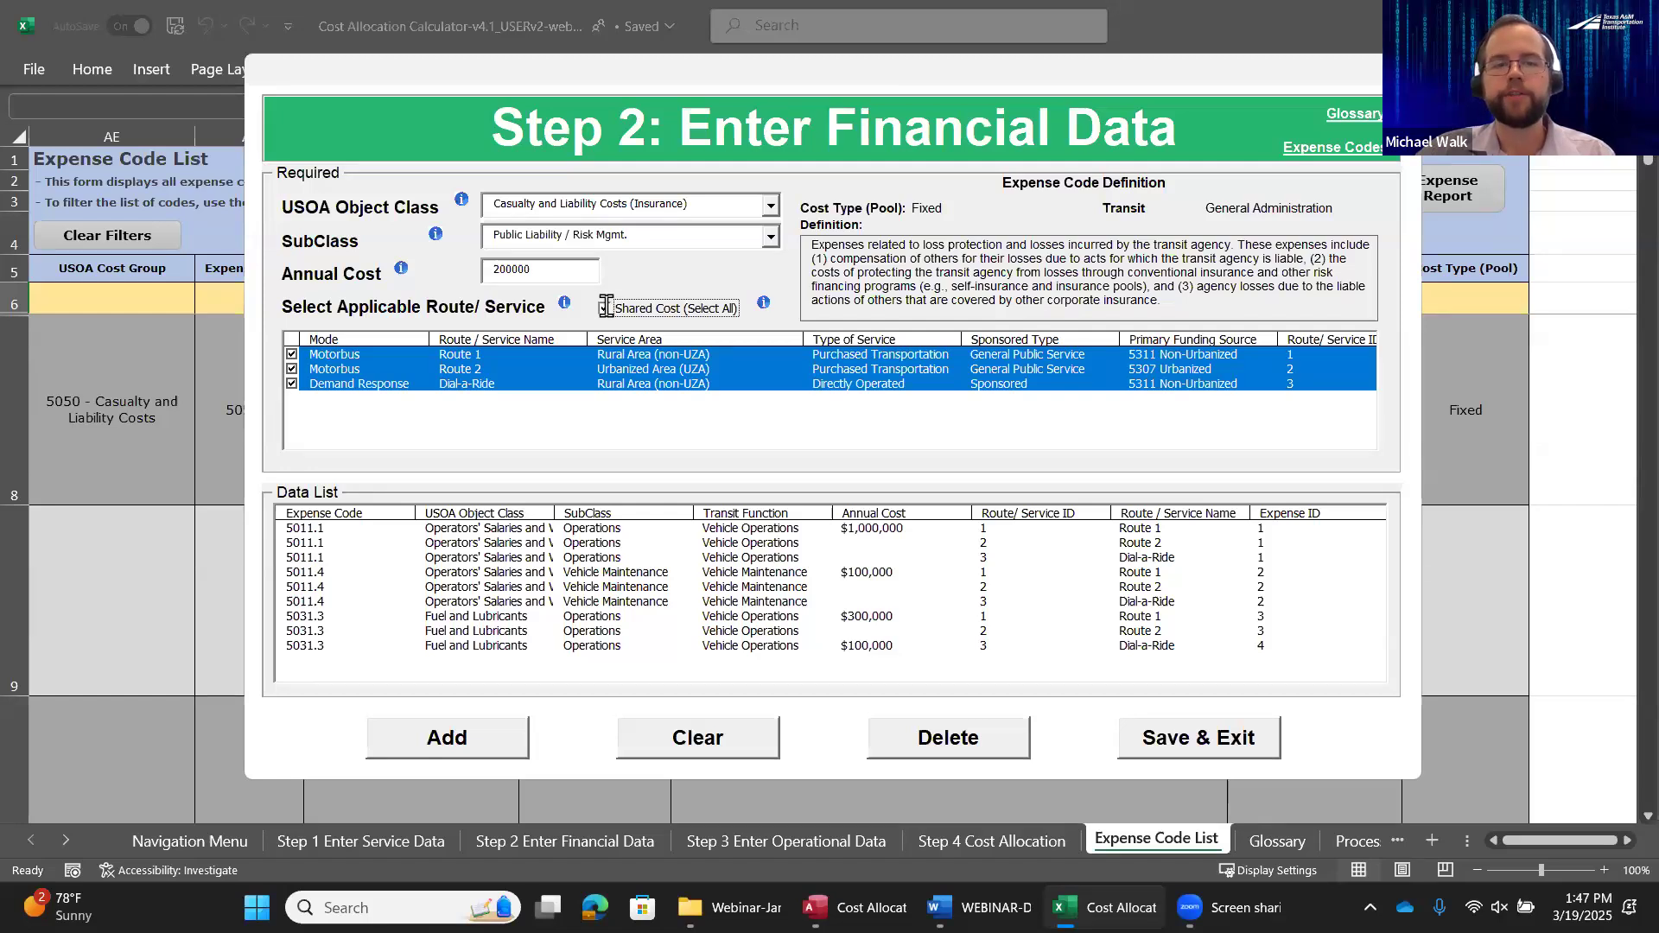
left_click(606, 308)
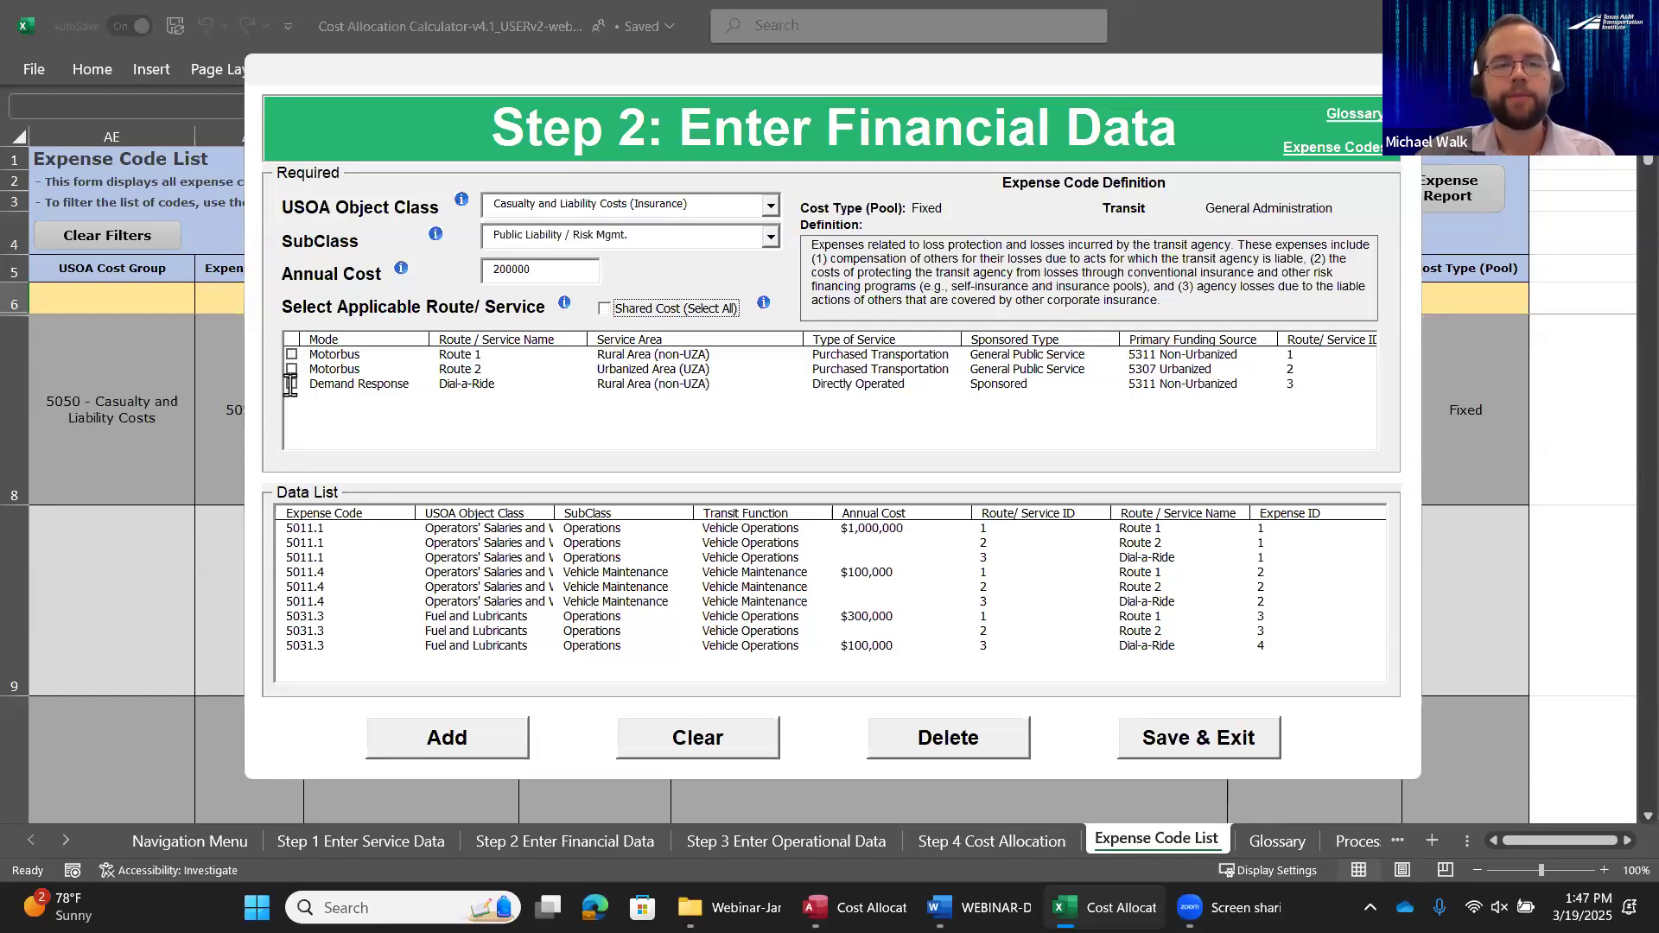
left_click(292, 383)
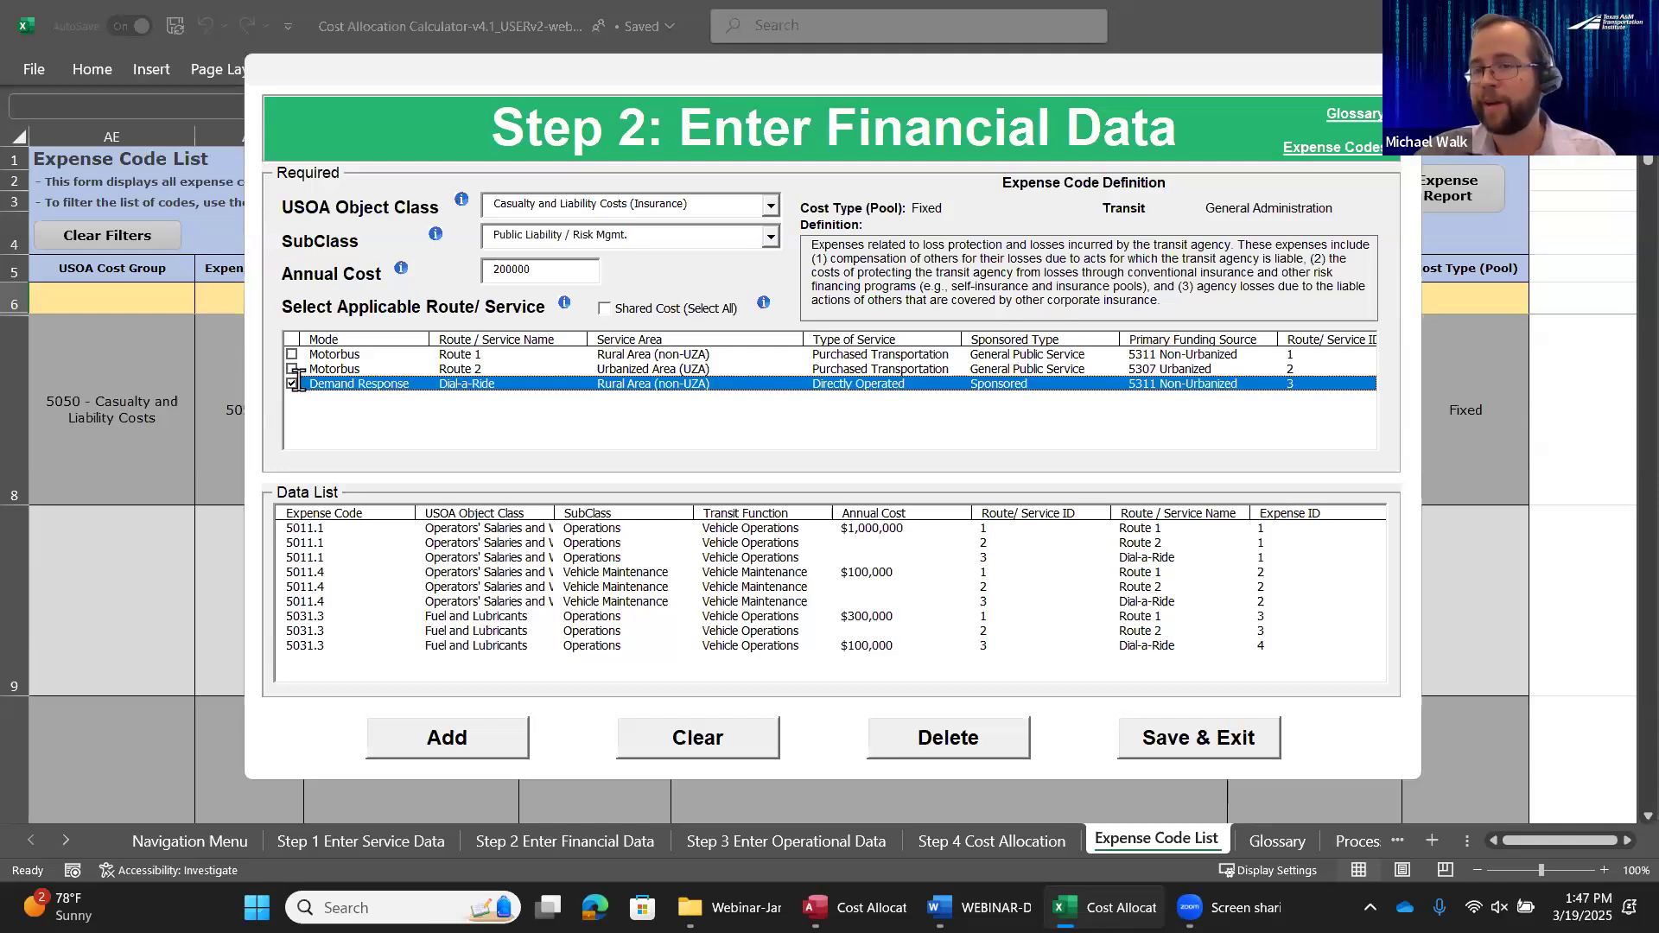
left_click(604, 308)
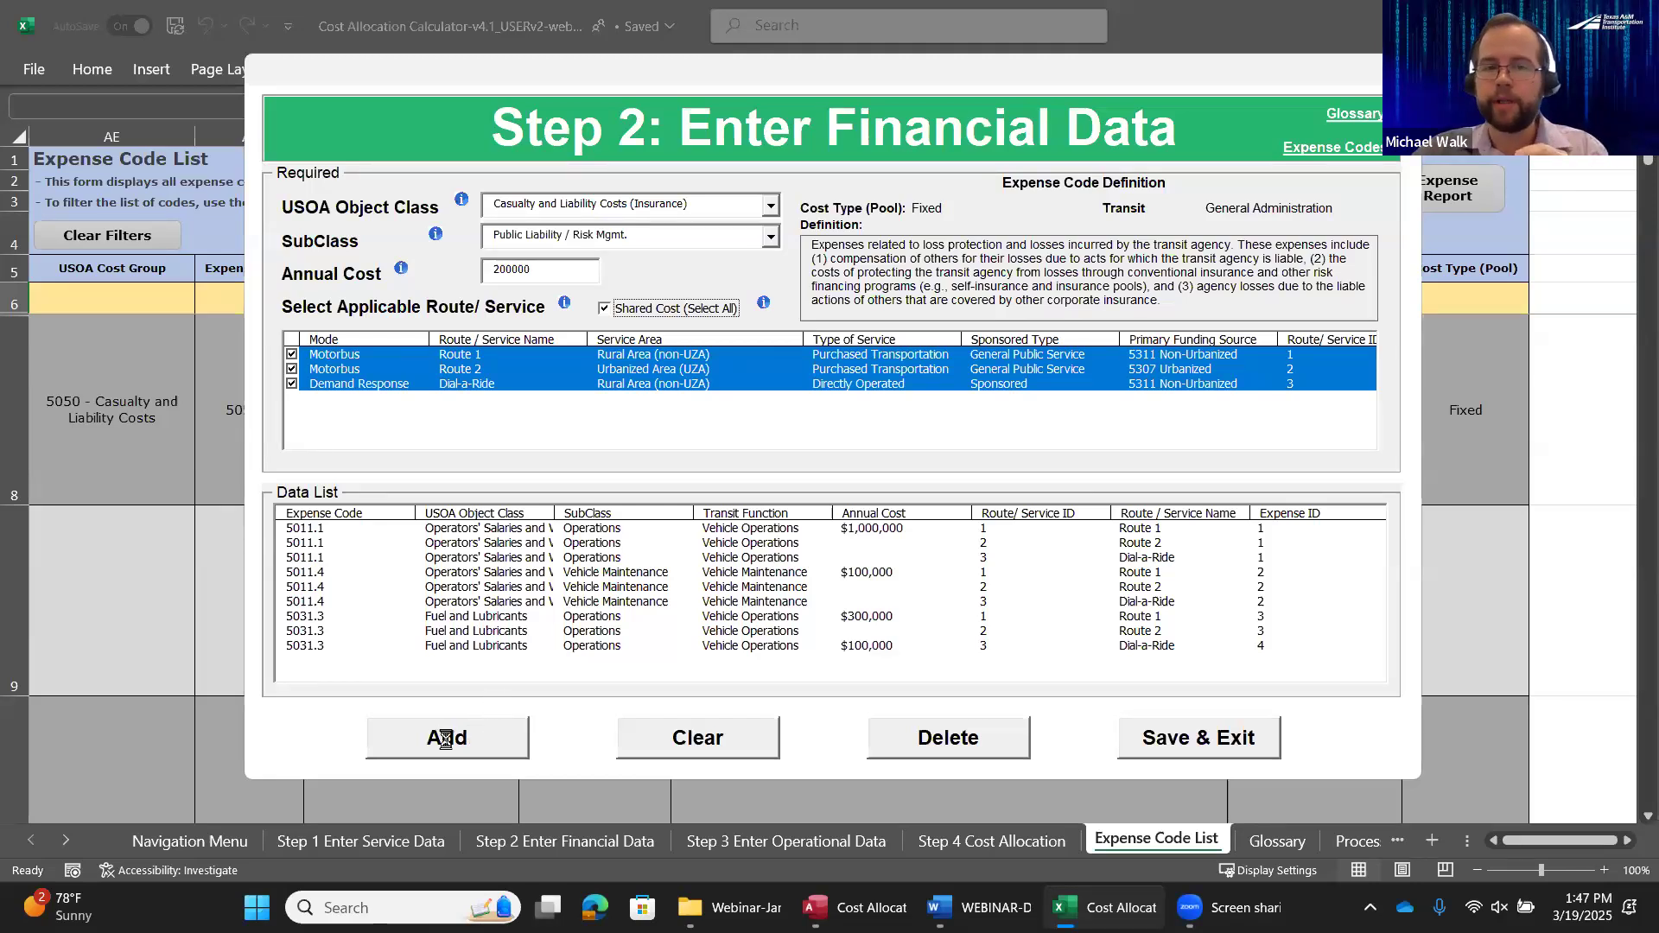
left_click(451, 741)
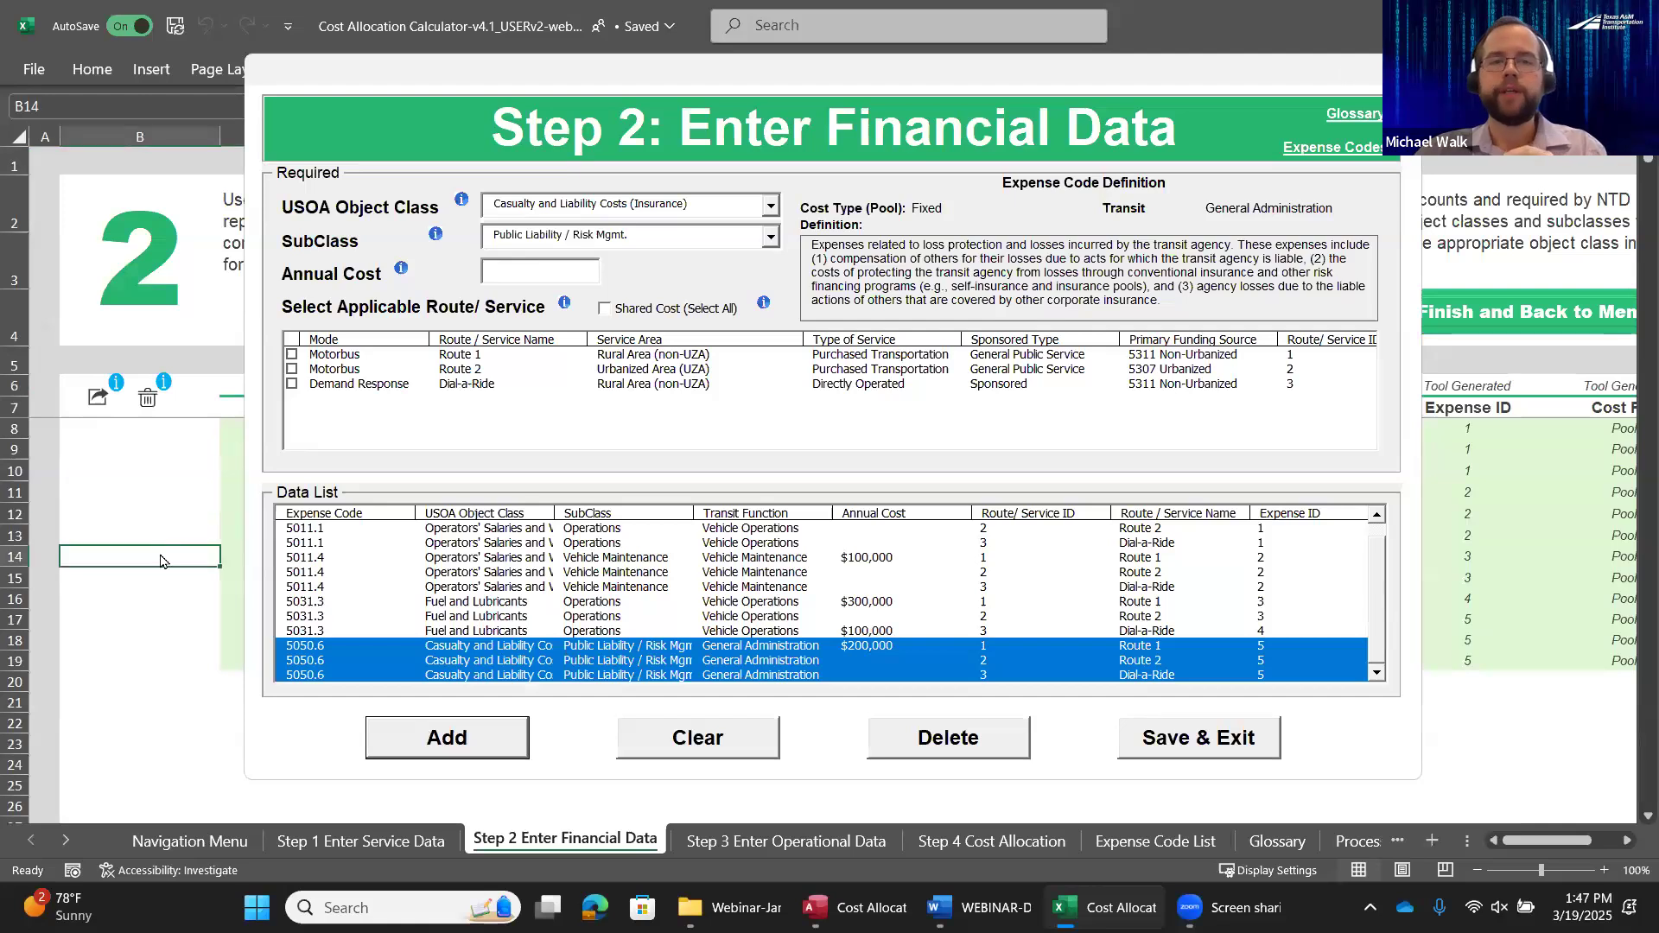
left_click(1193, 743)
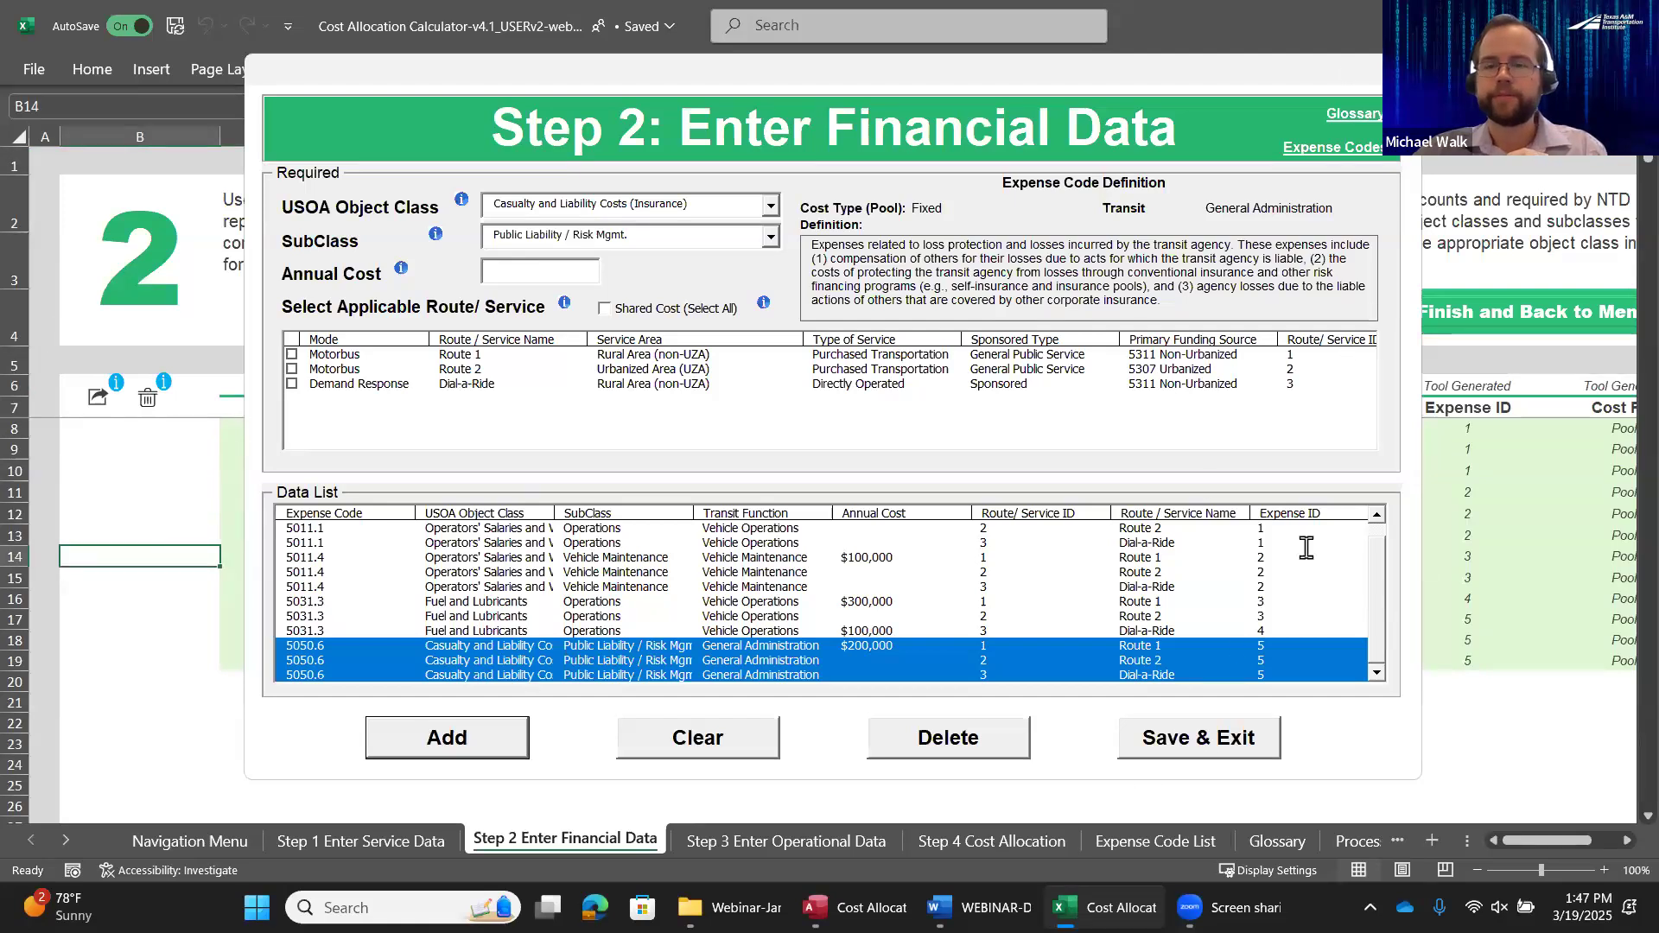
left_click(917, 536)
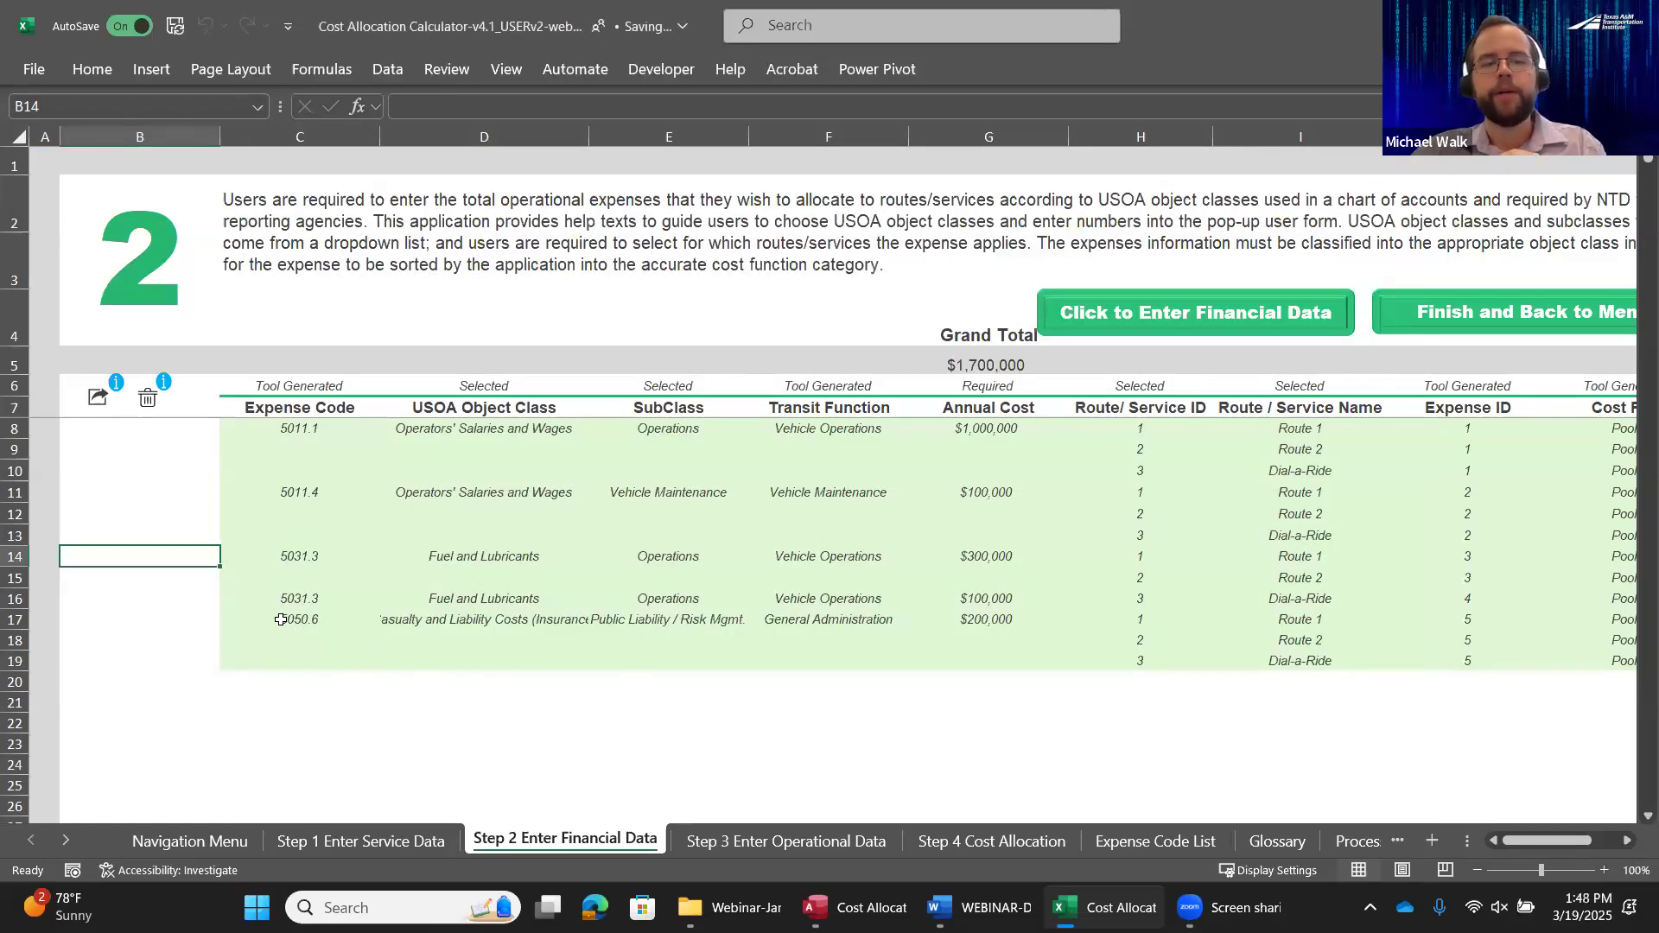
Review the new insurance expense rows for each route in the financial data sheet and compare them with the Step 1 service data
left_click(292, 620)
left_click_drag(1002, 636, 1298, 663)
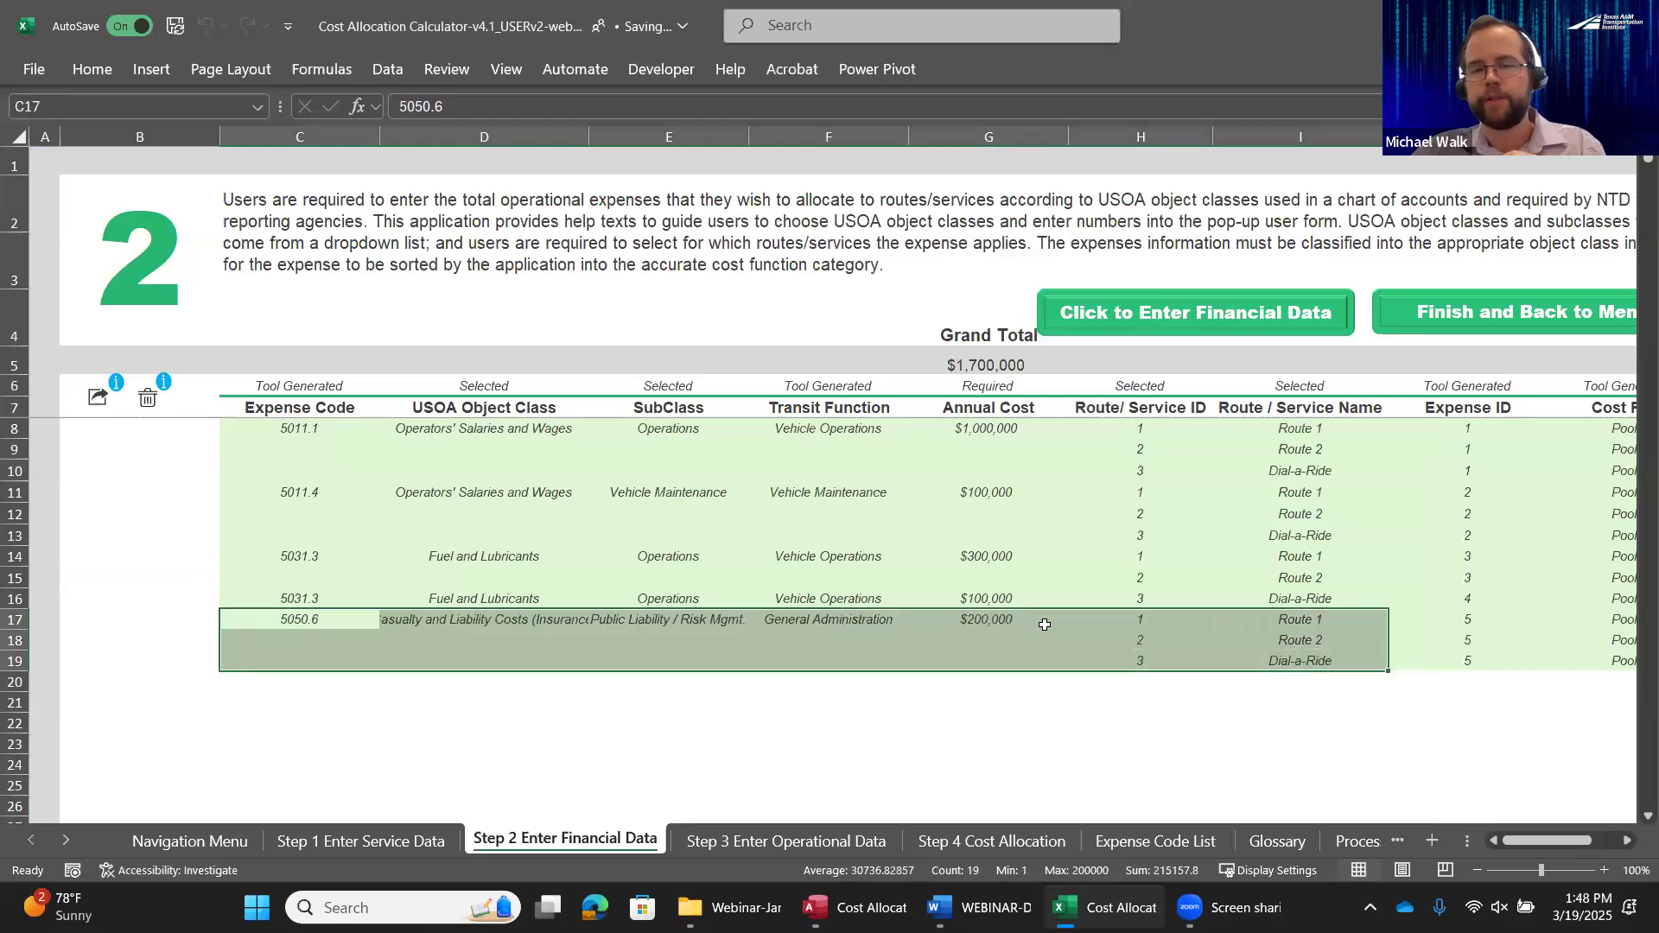
left_click_drag(408, 622, 1264, 626)
left_click_drag(1265, 632, 1267, 662)
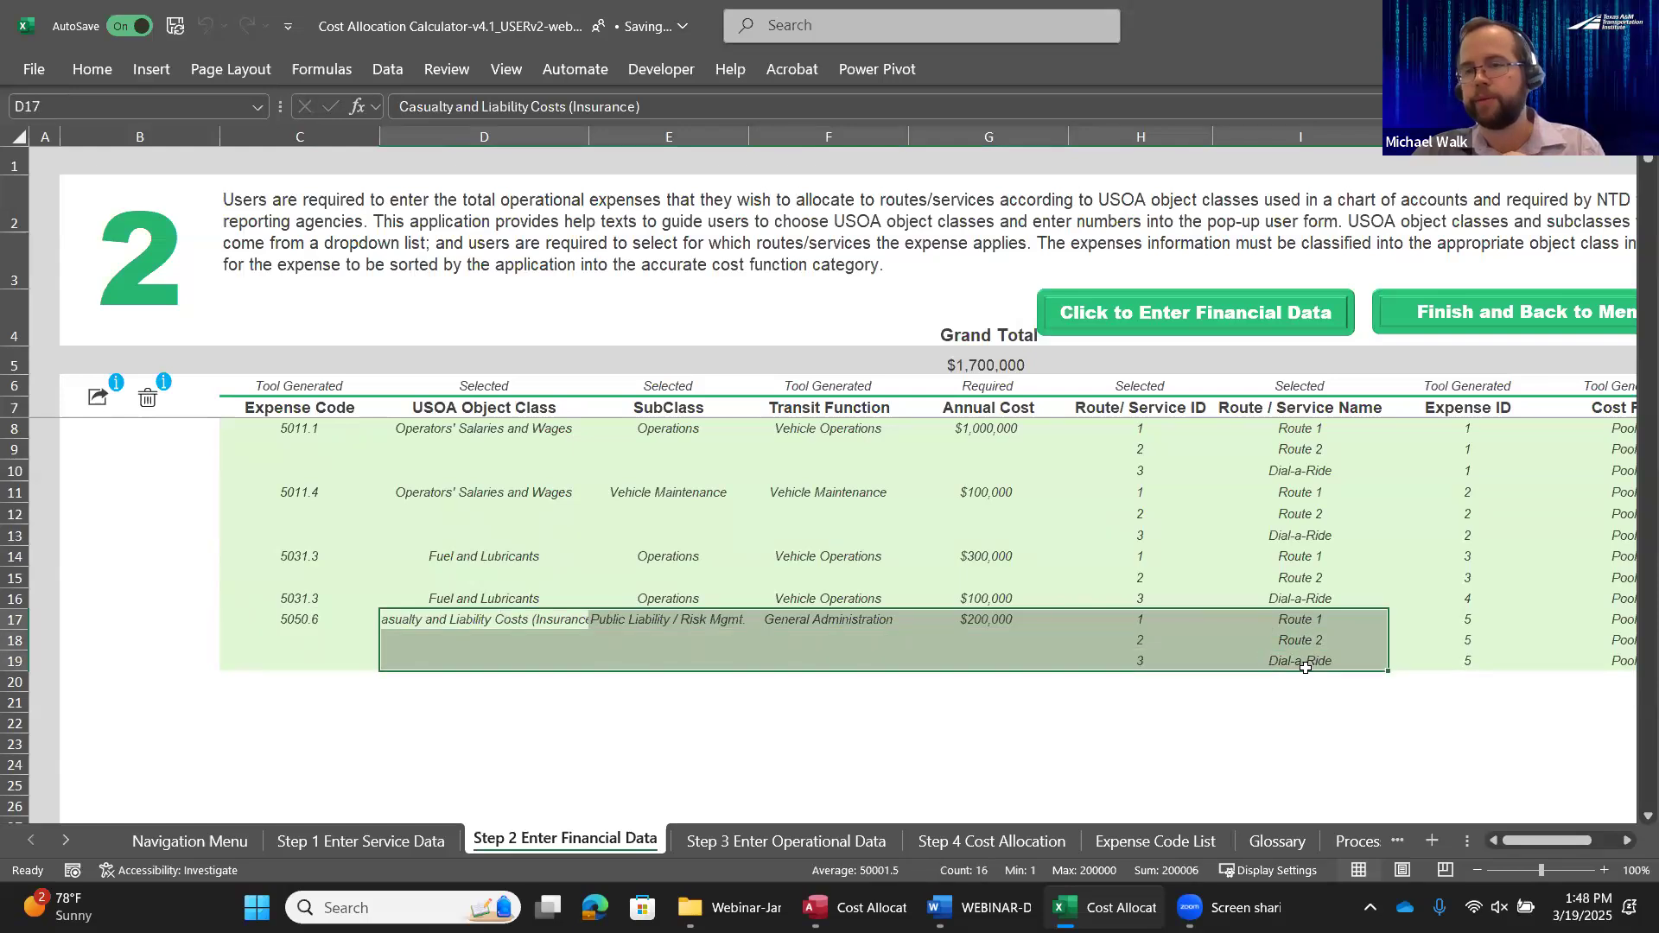
left_click(1306, 626)
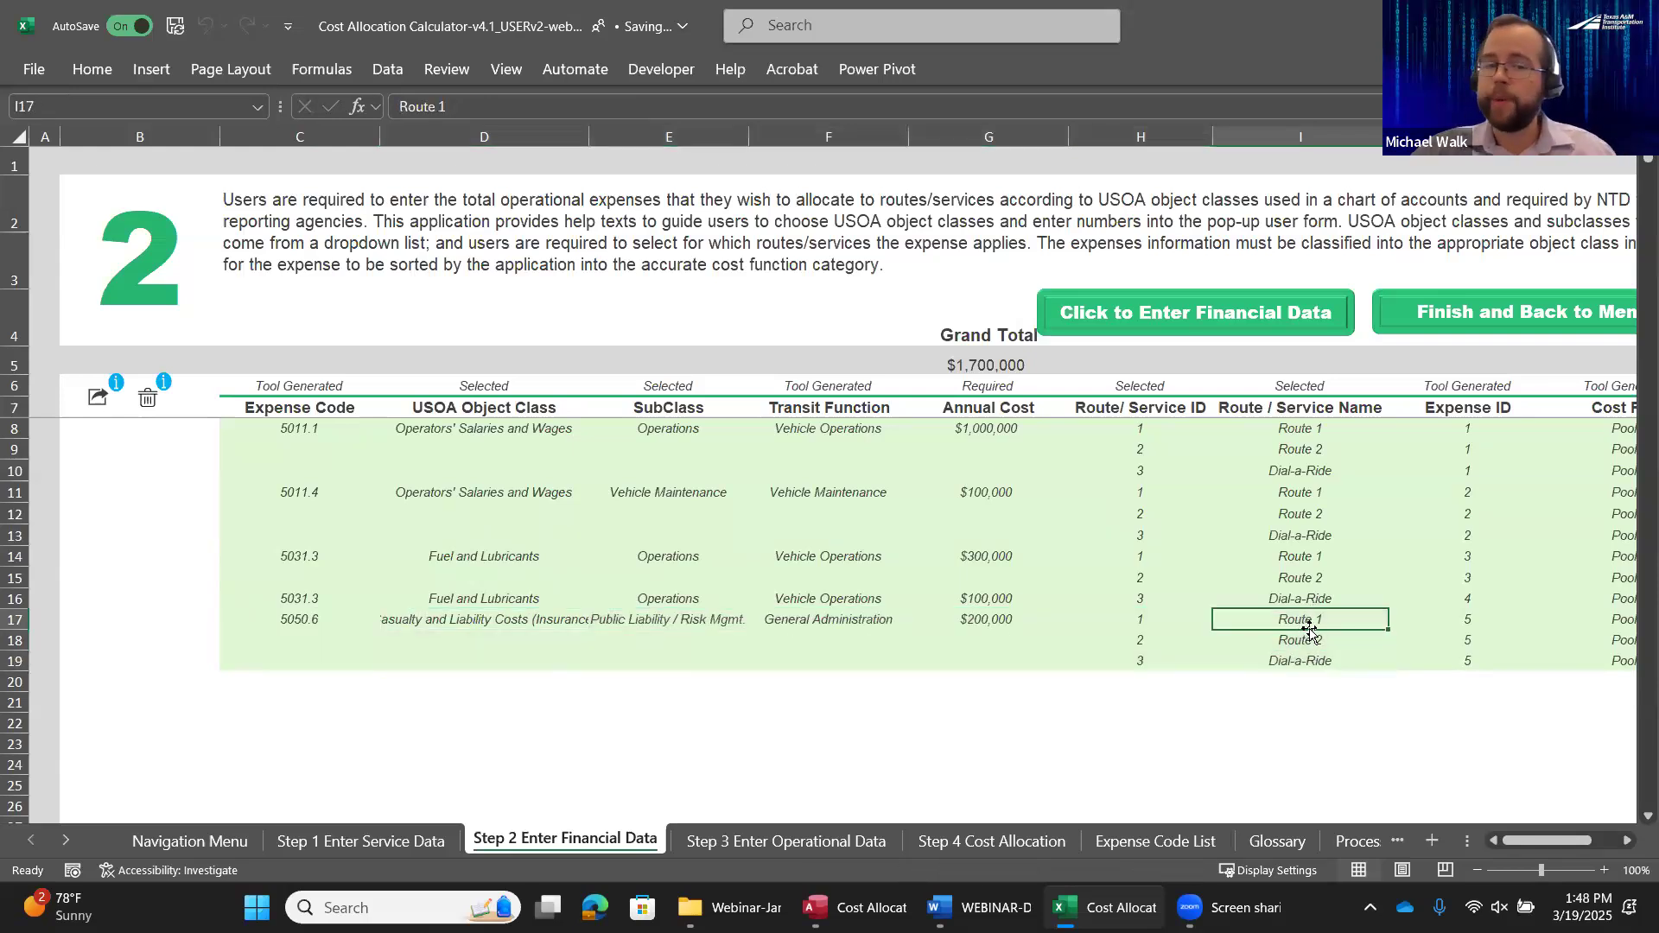
left_click(363, 841)
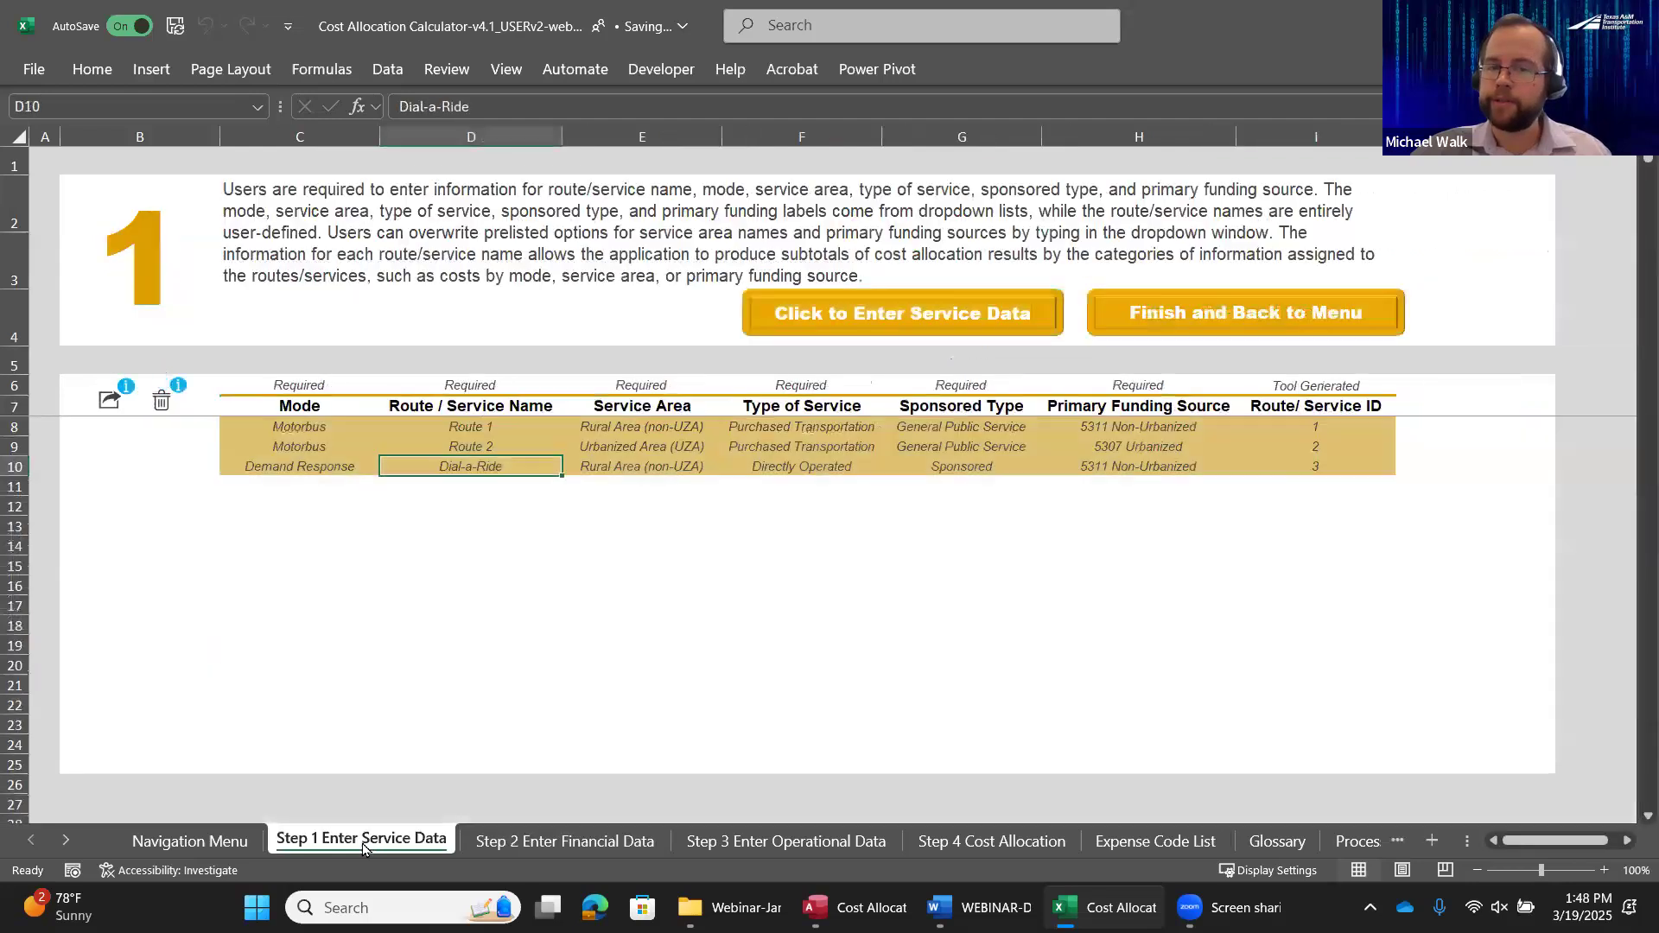
left_click(543, 844)
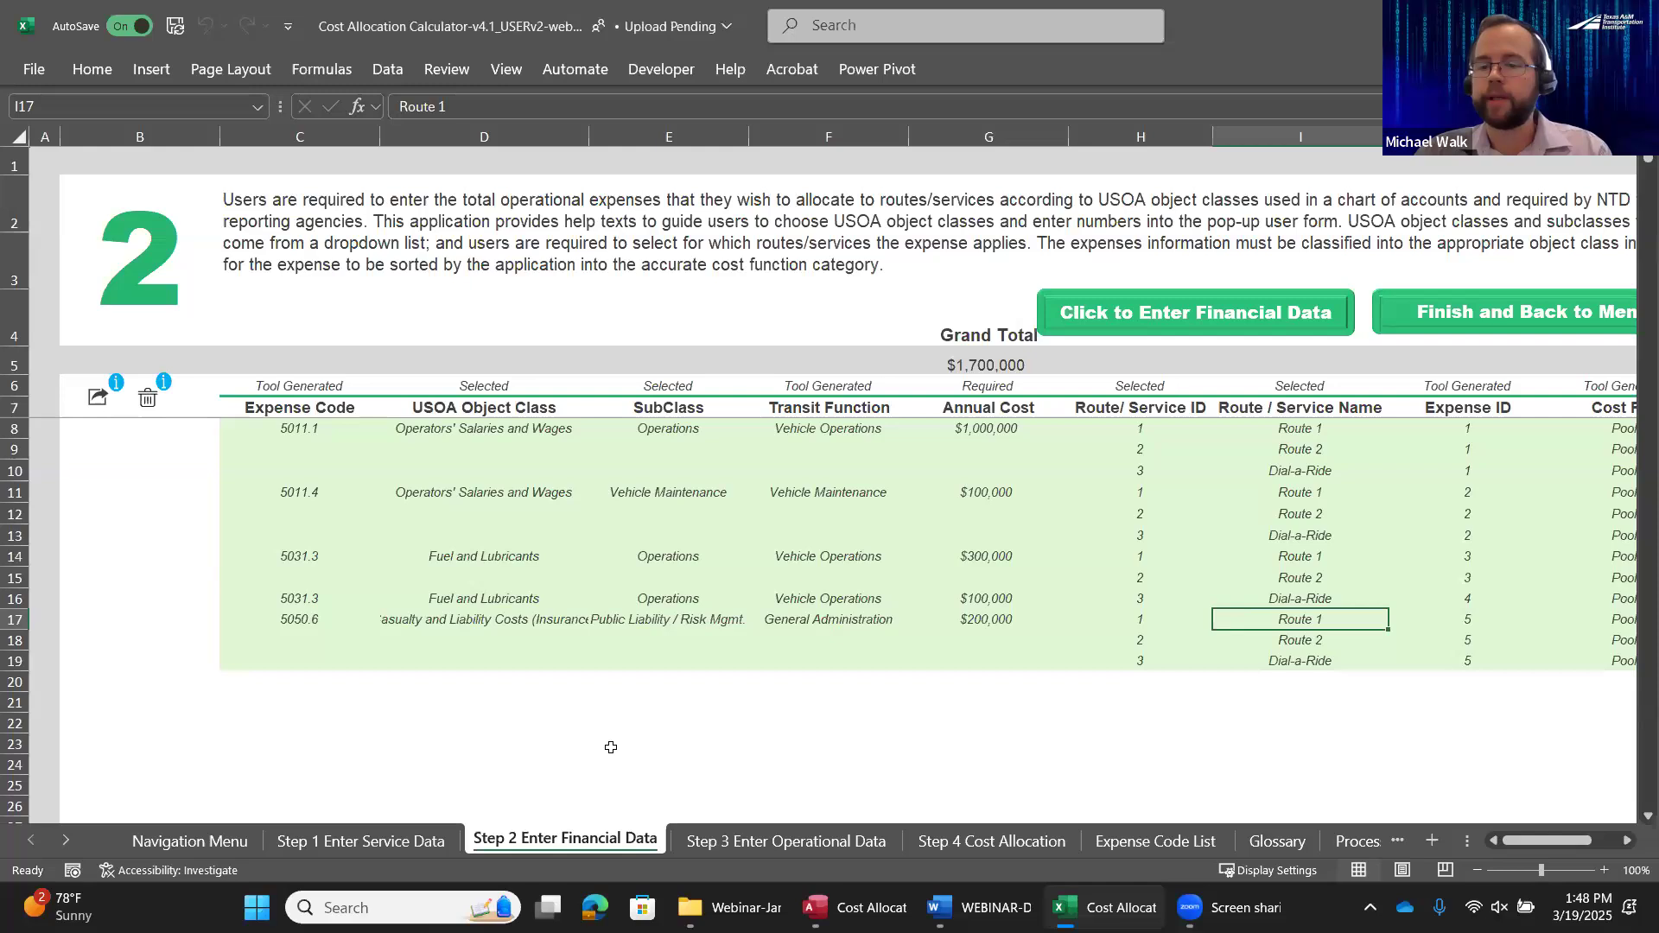
left_click(373, 842)
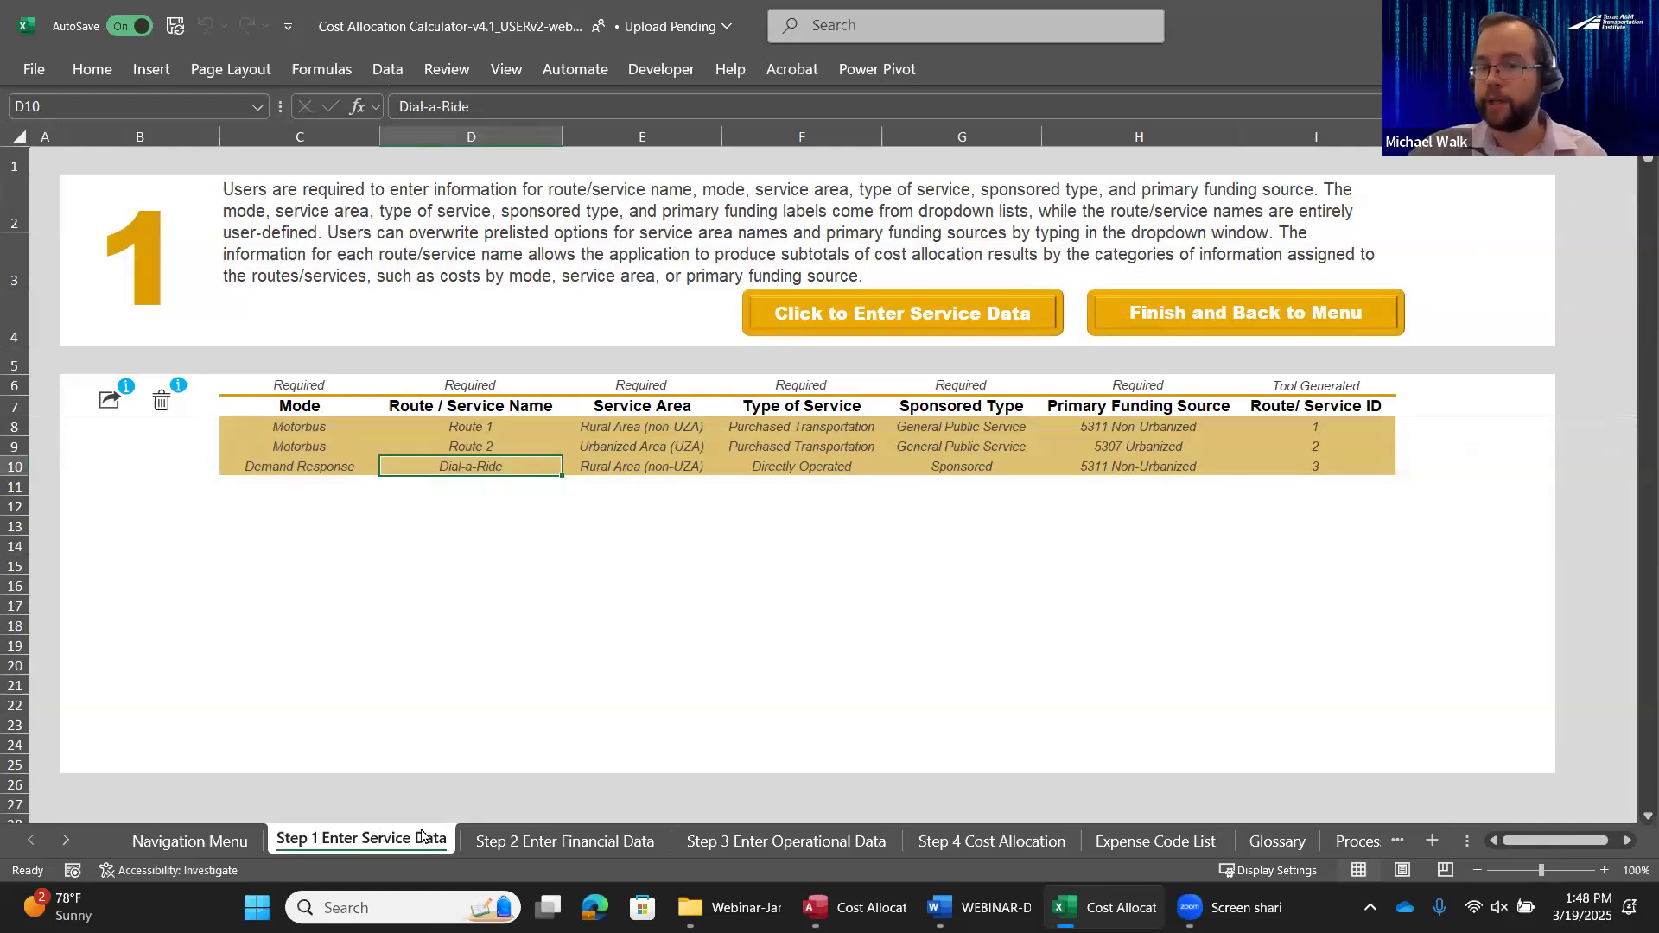
left_click(496, 839)
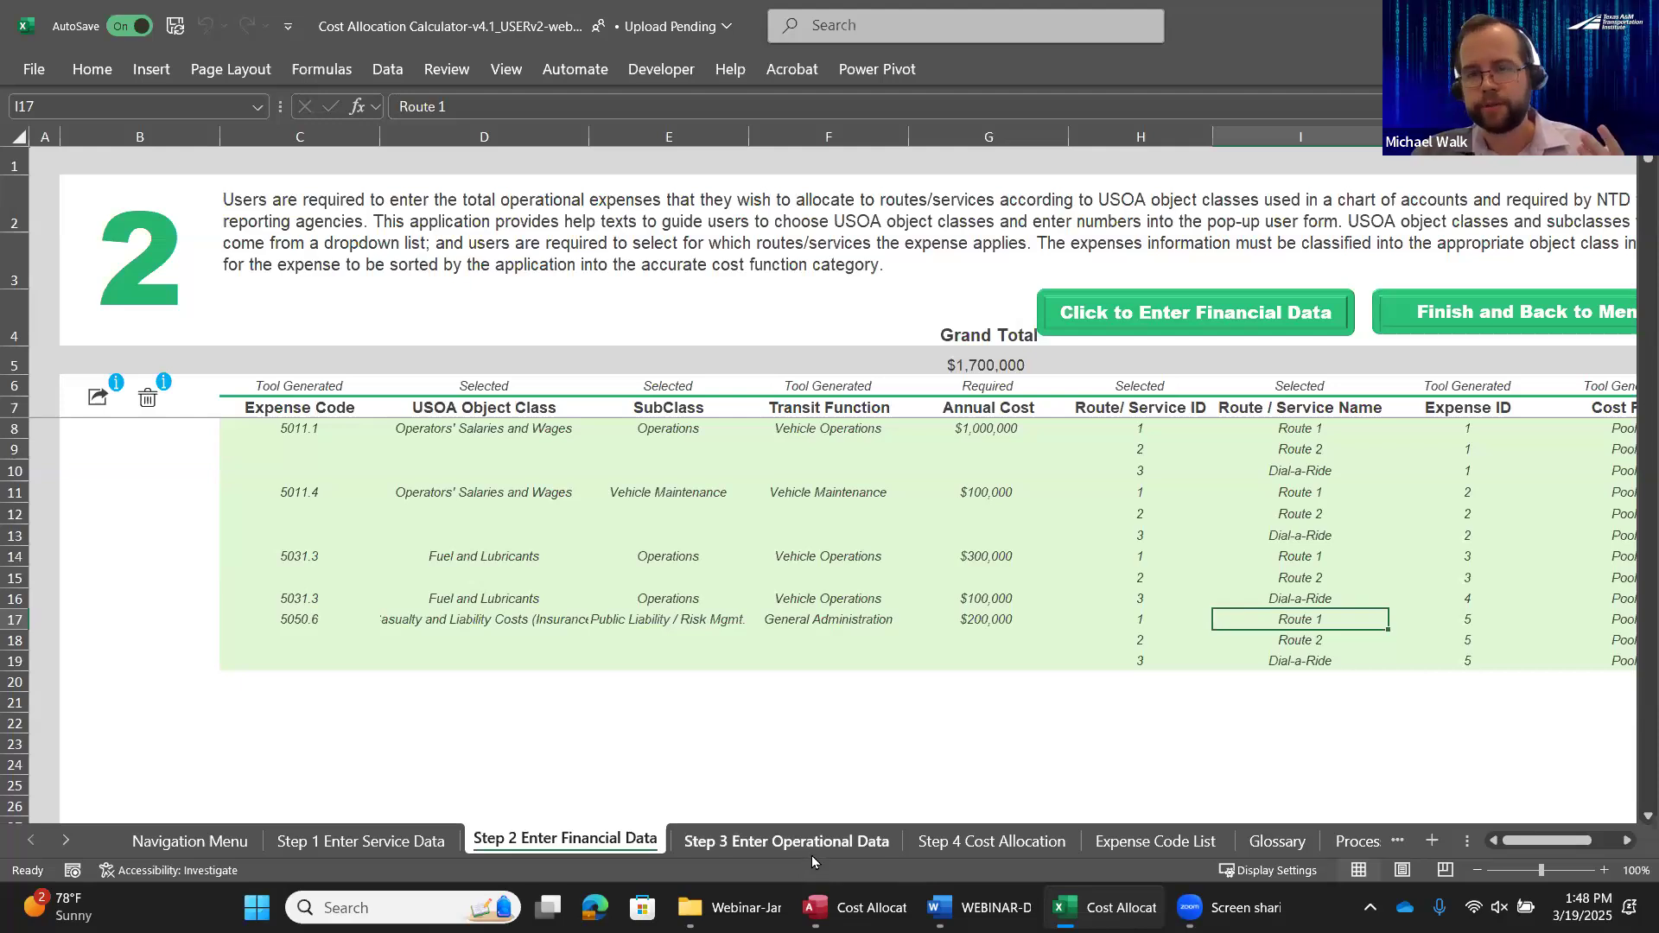
Open the Step 3 operational data from the navigation menu and review the hours, miles and trips for each route
left_click(201, 841)
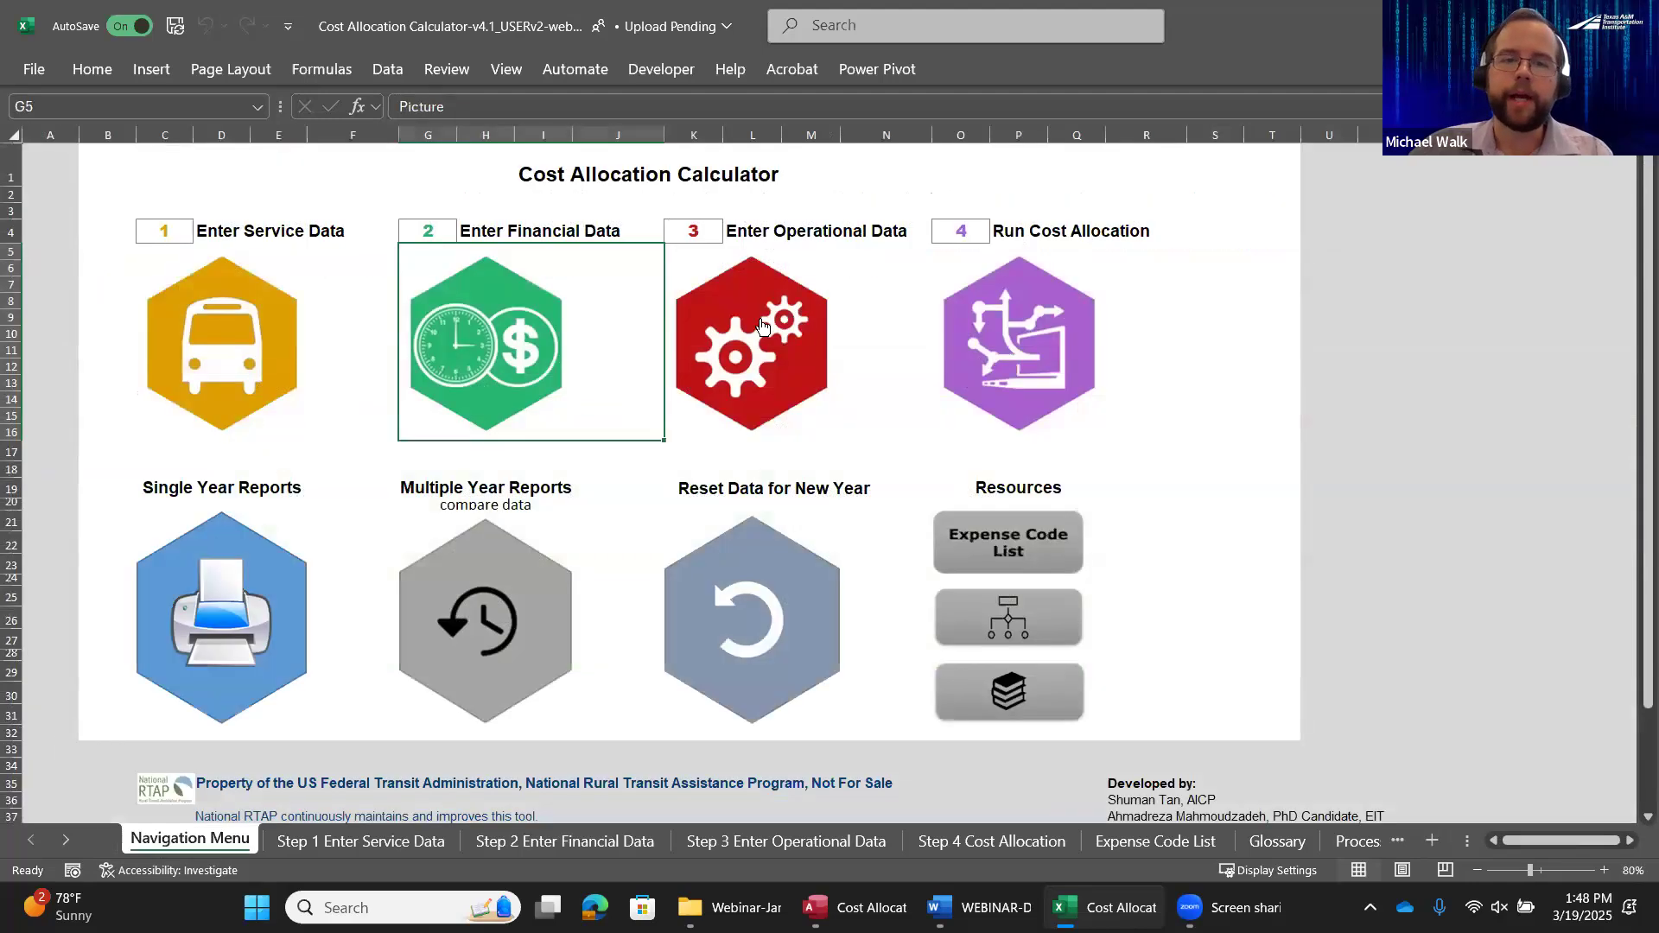
left_click(760, 346)
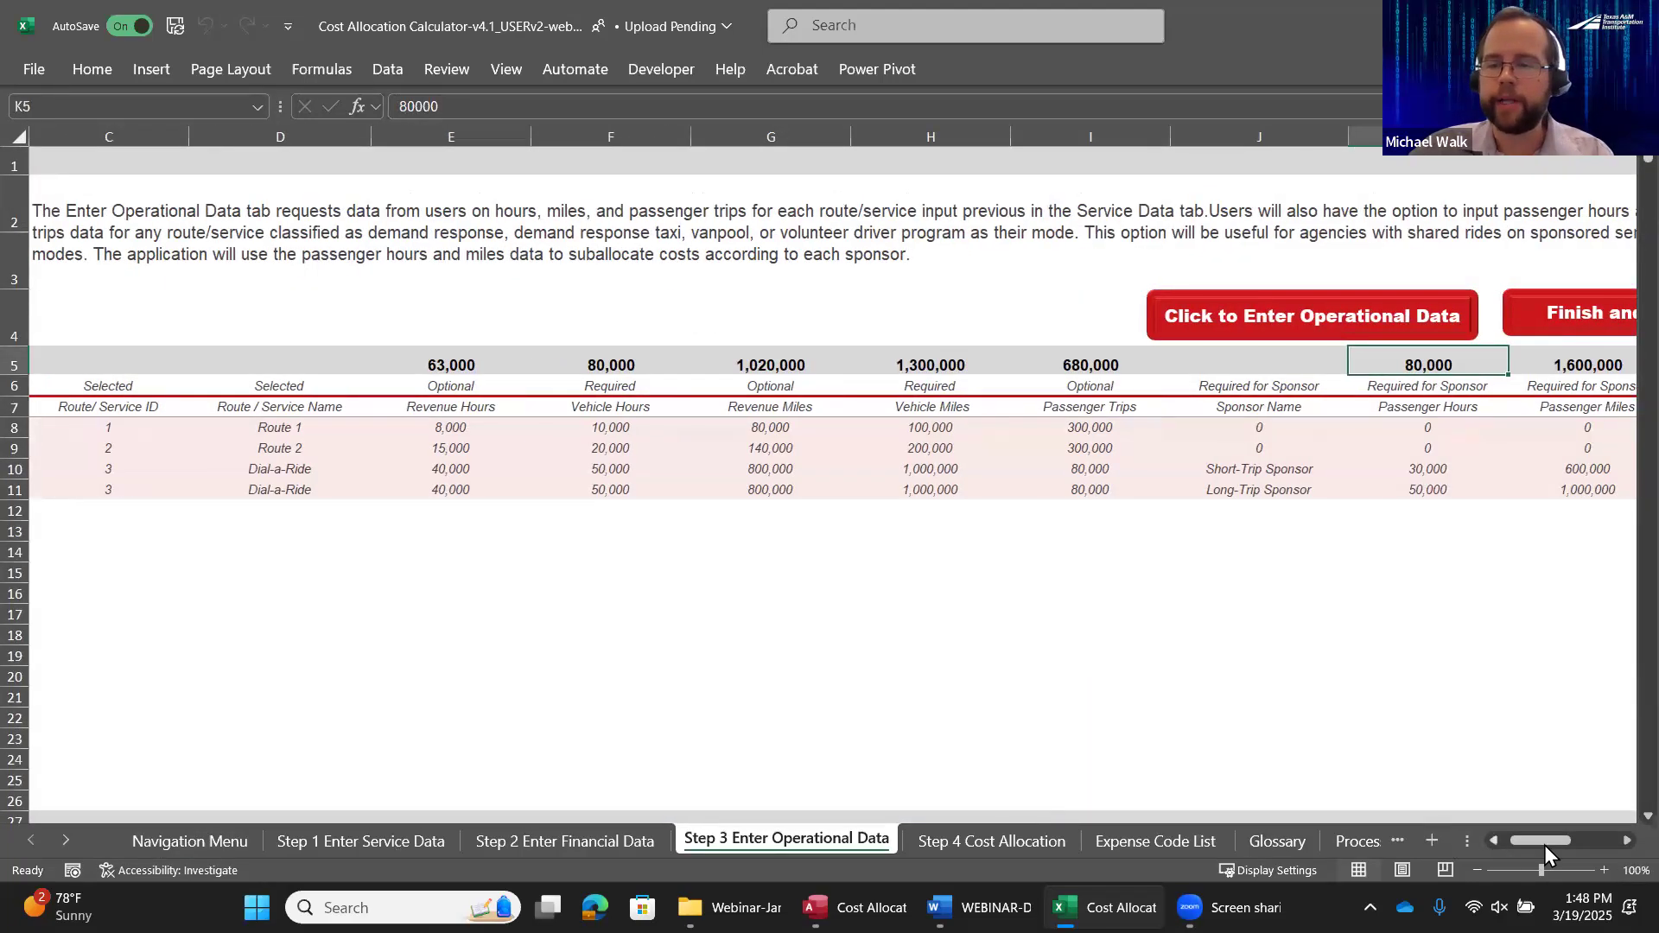
left_click_drag(1551, 844, 1513, 855)
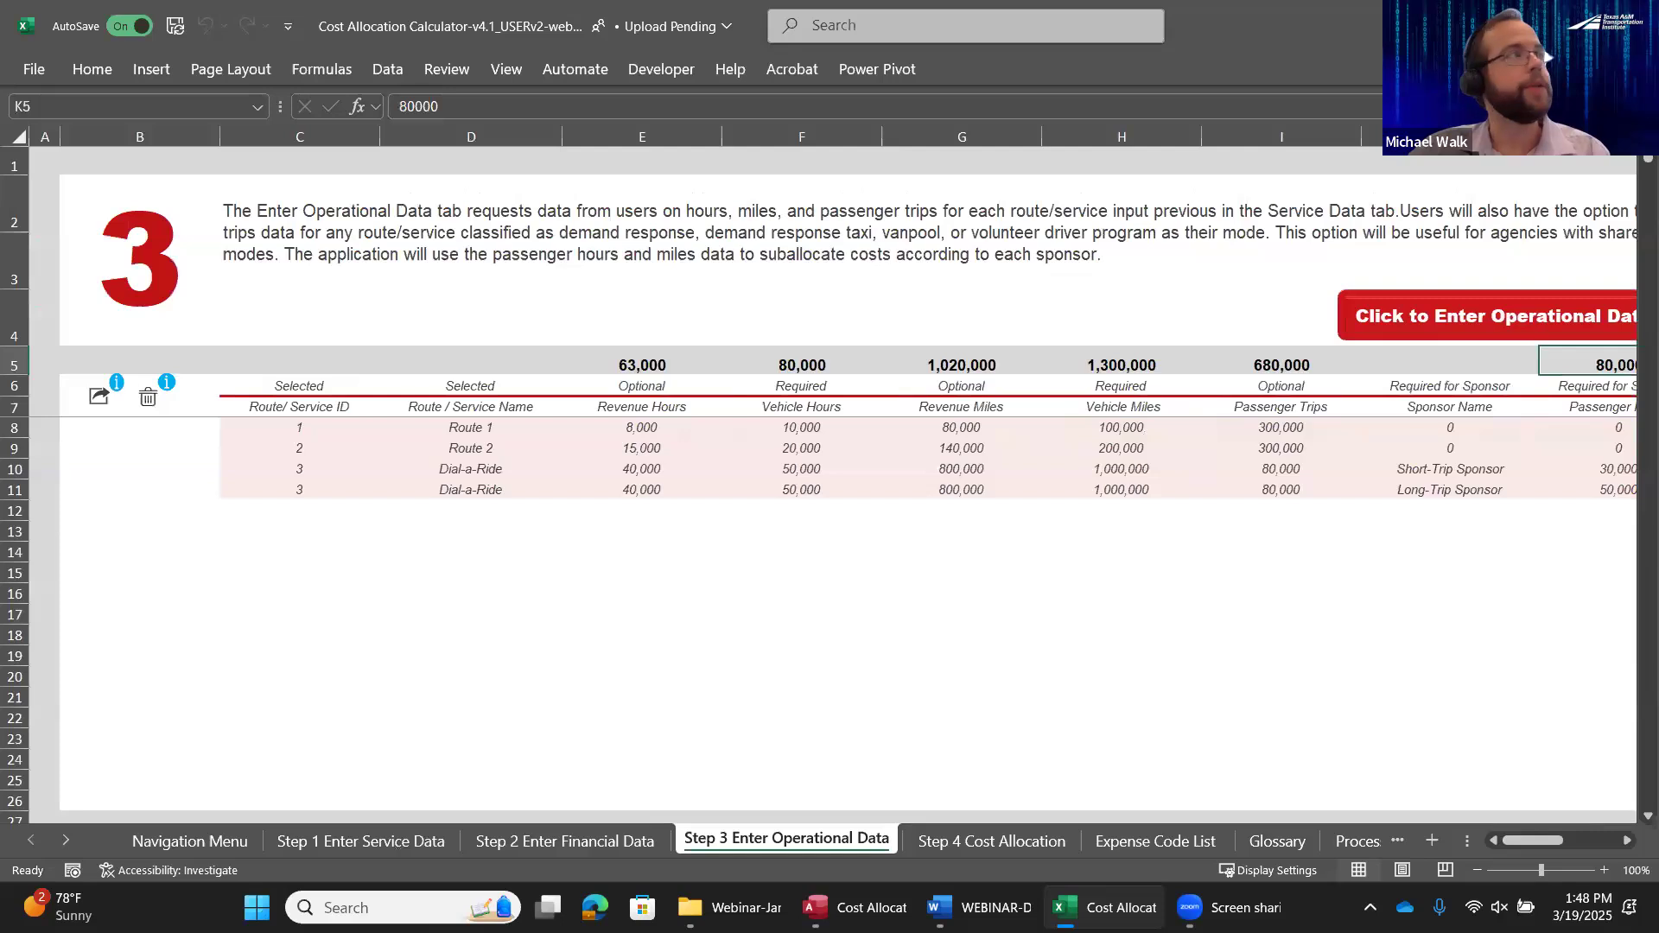
key("alt+Tab")
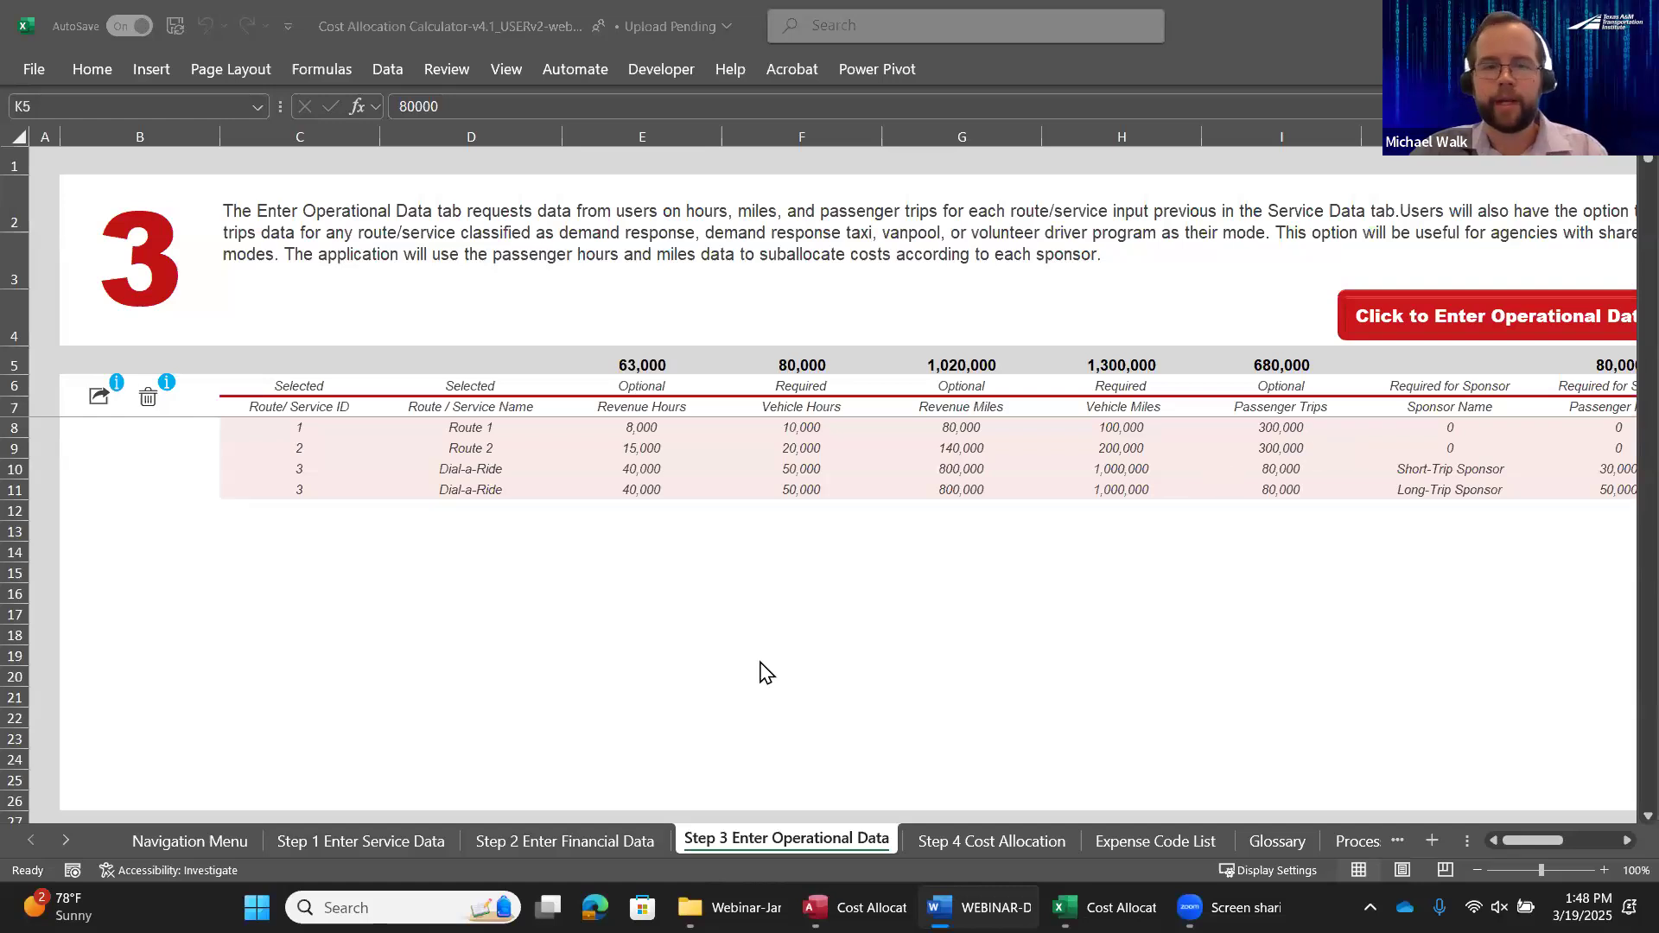
Return to the navigation menu and open the Step 4 Cost Allocation sheet at its first columns
left_click(216, 835)
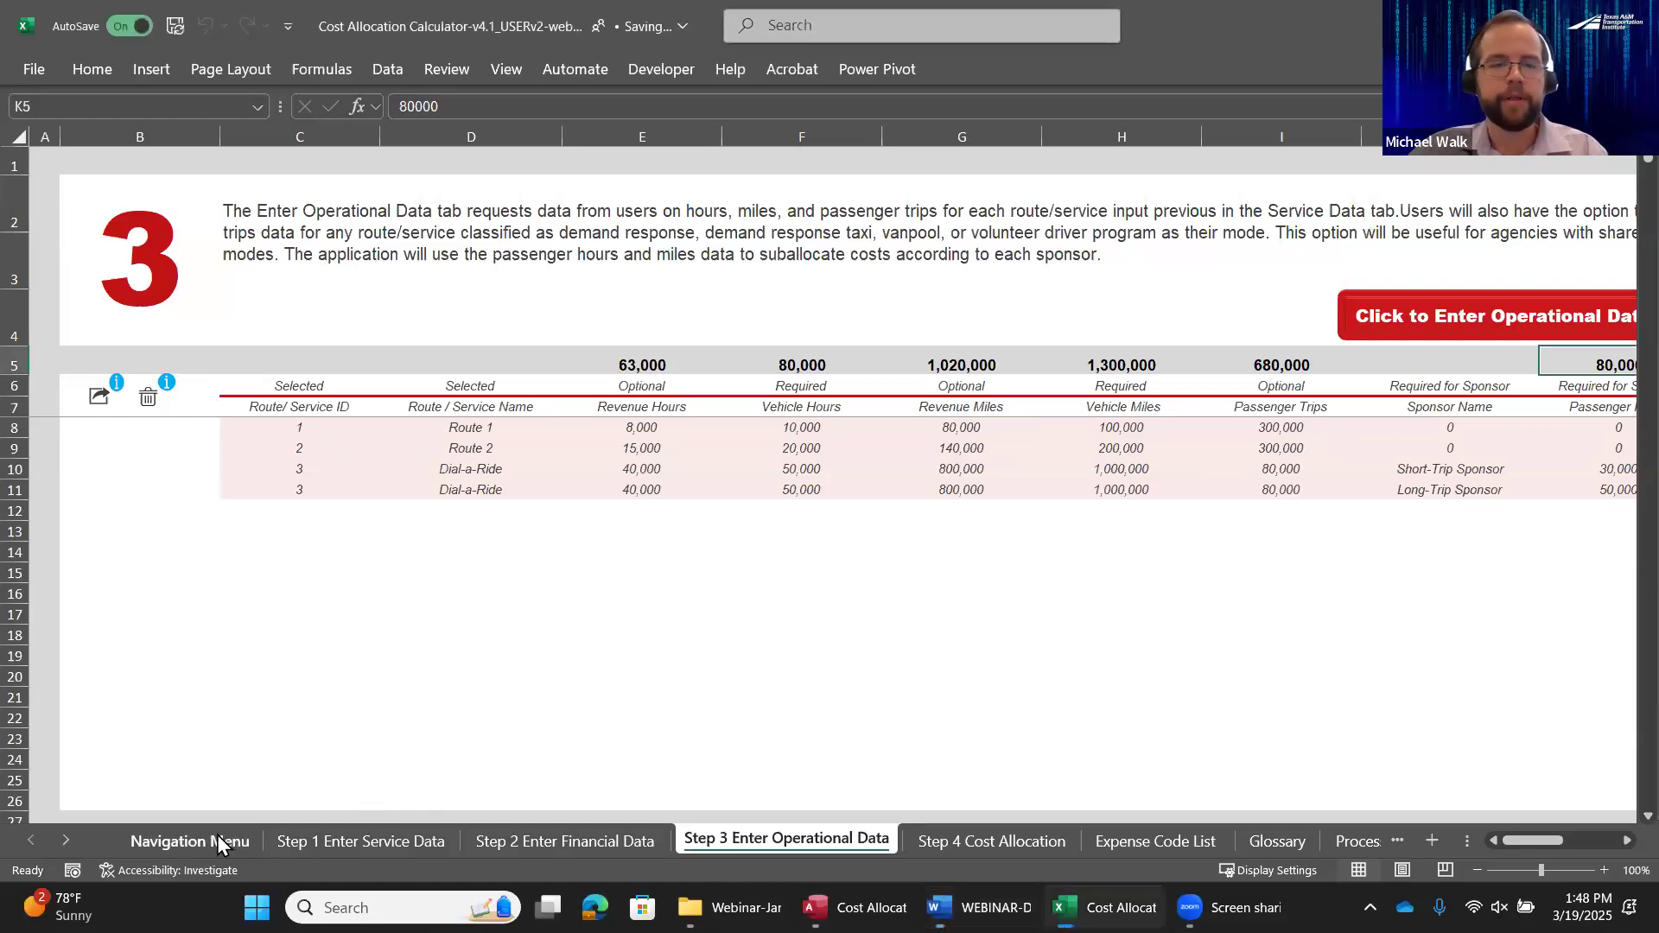
left_click(216, 837)
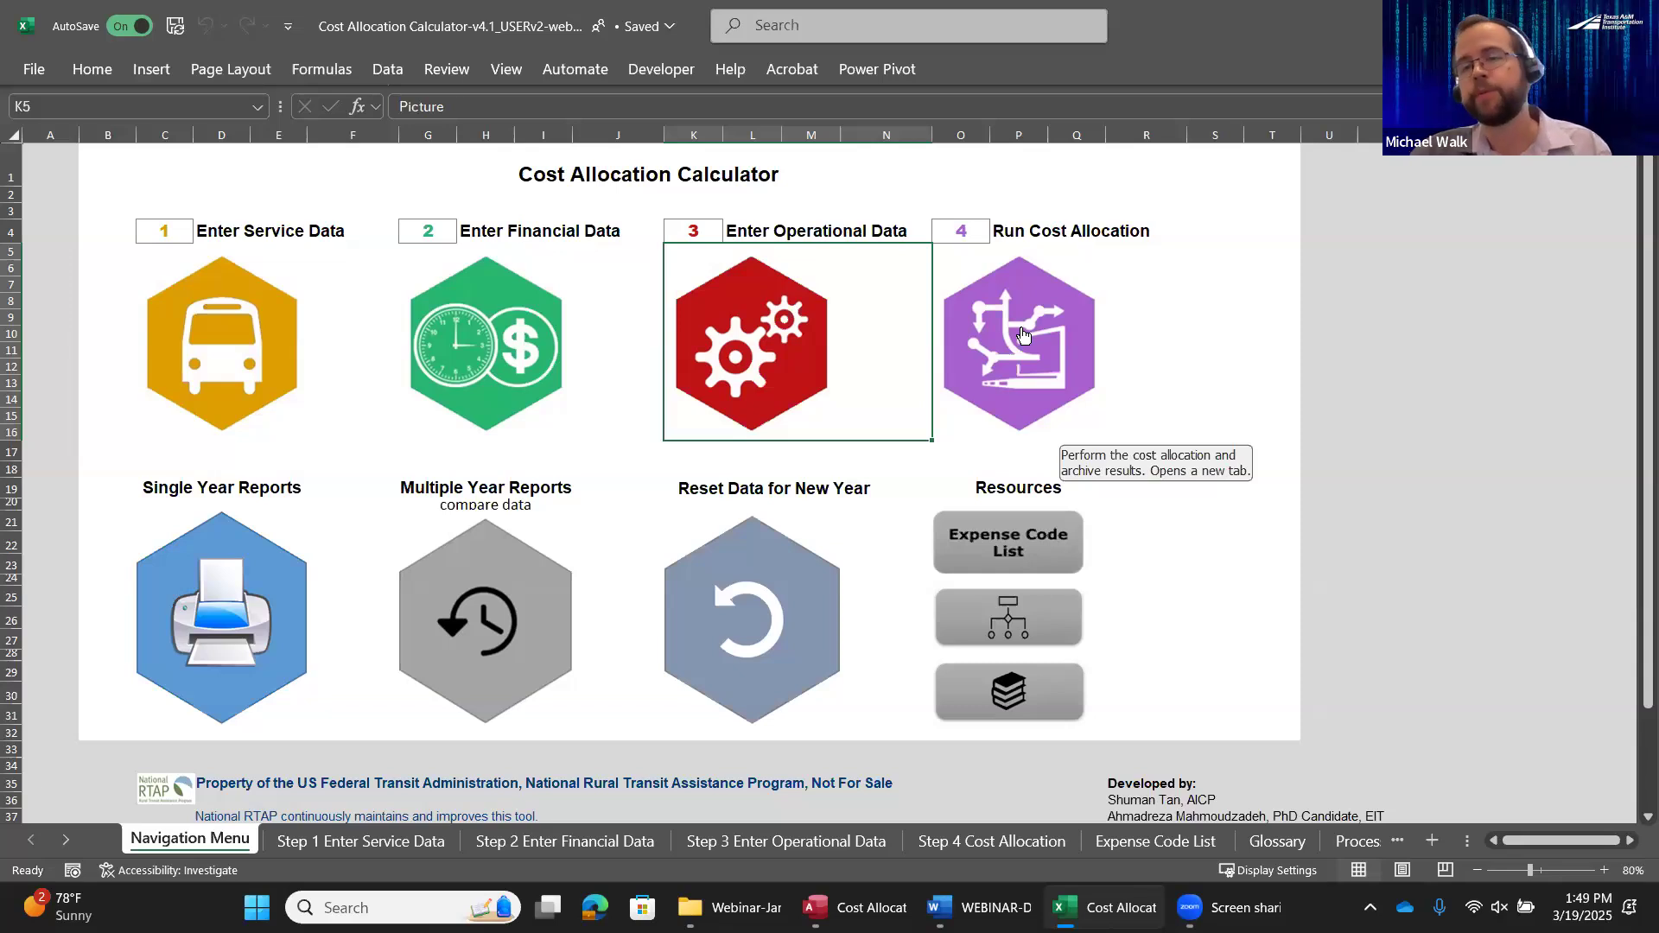
left_click(1023, 335)
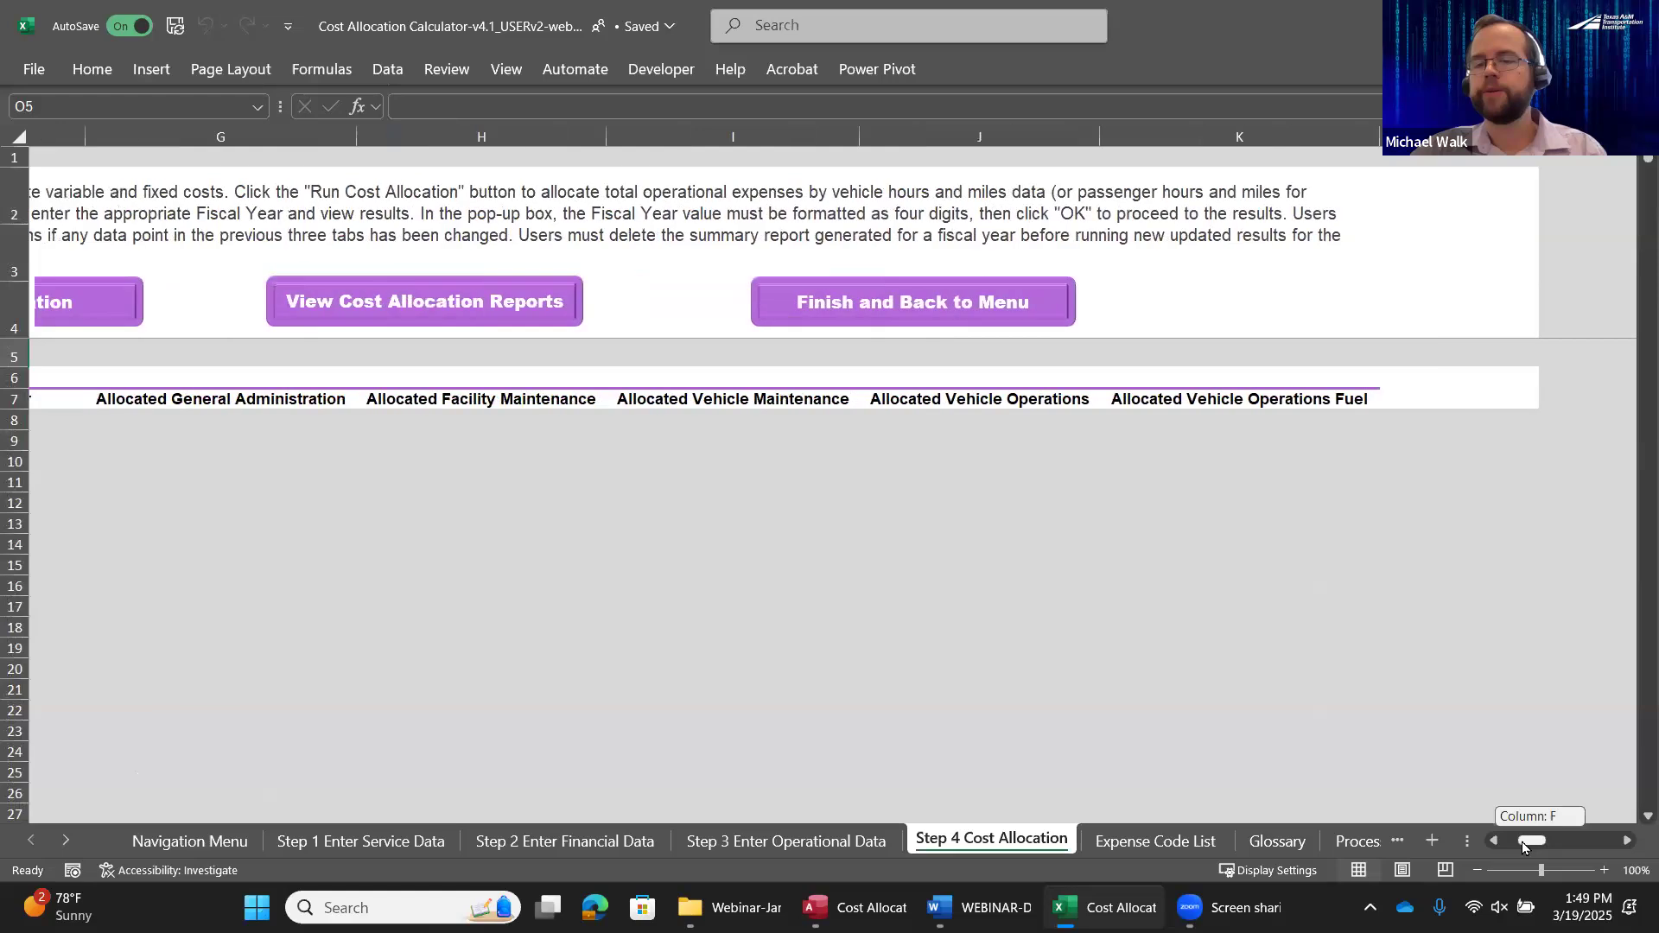
left_click_drag(1543, 840, 1448, 813)
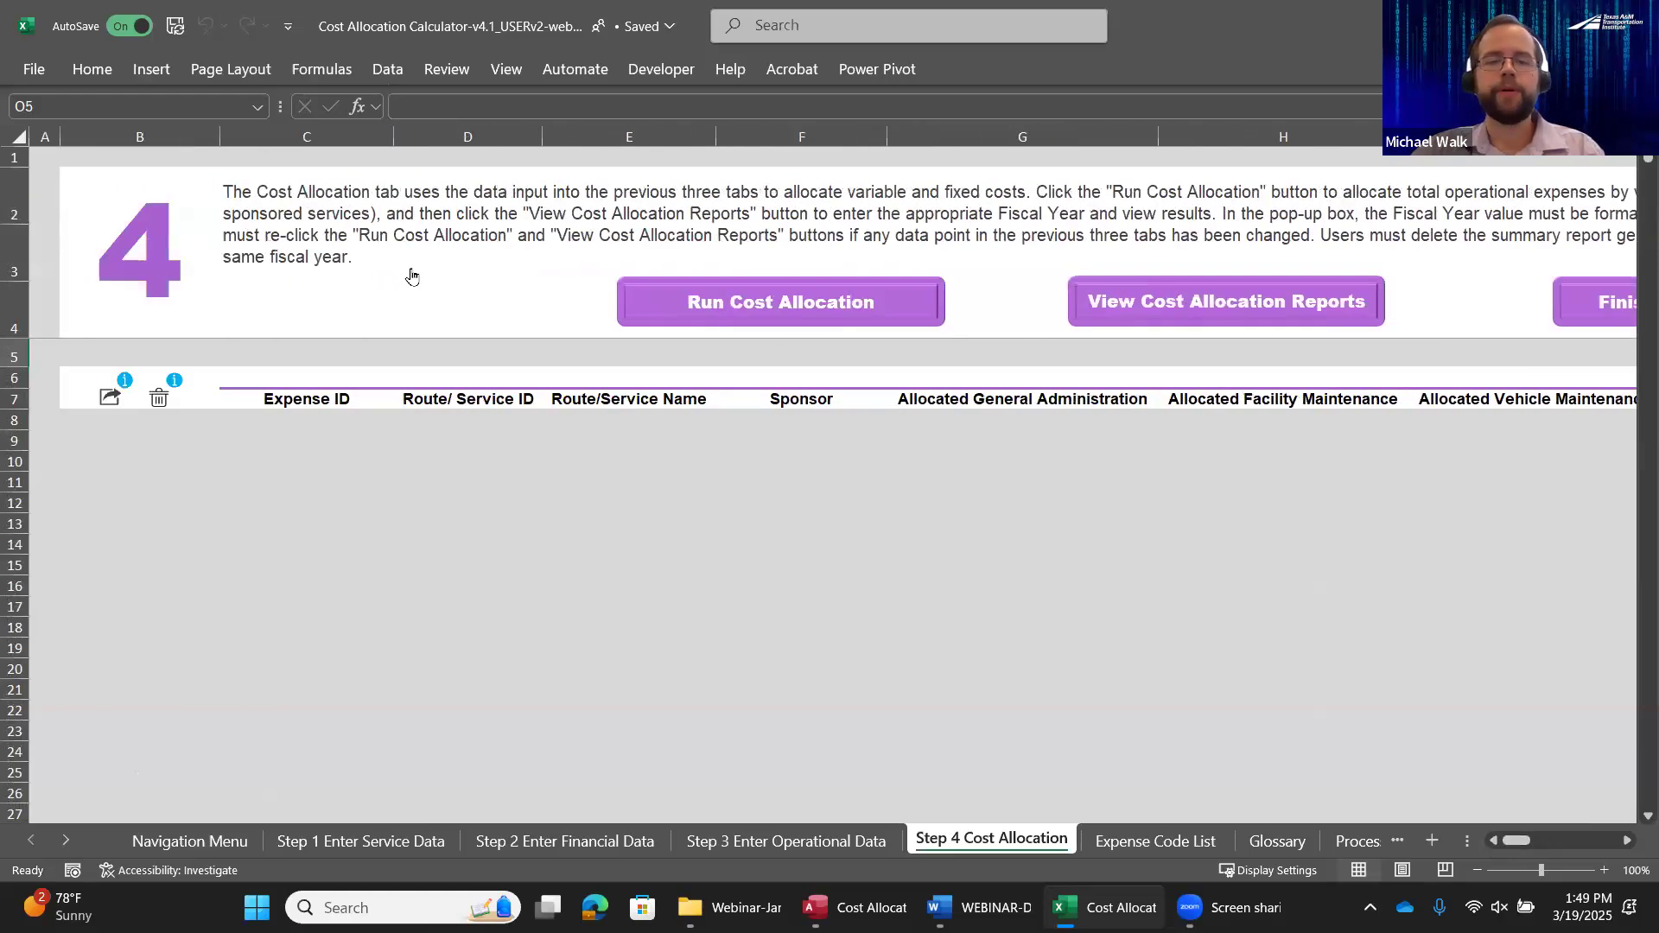
Run the cost allocation and generate the cost allocation report for fiscal year 2025
left_click(748, 299)
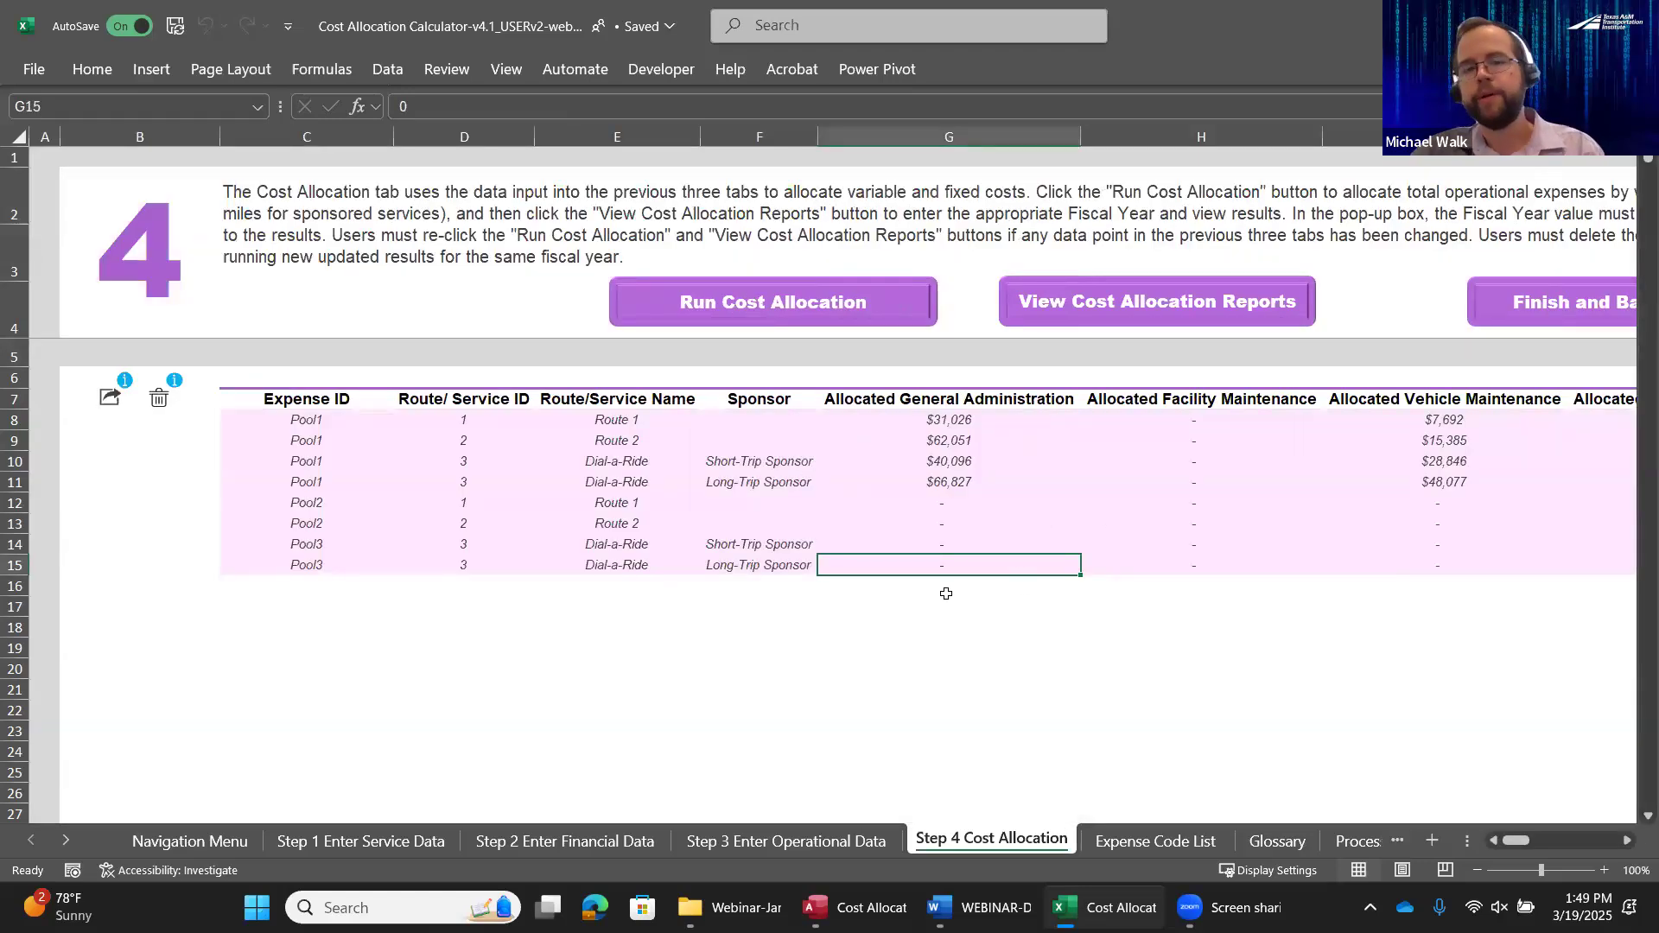
mouse_move(1511, 844)
left_mouse_down()
mouse_move(1543, 845)
mouse_move(1496, 852)
left_mouse_up()
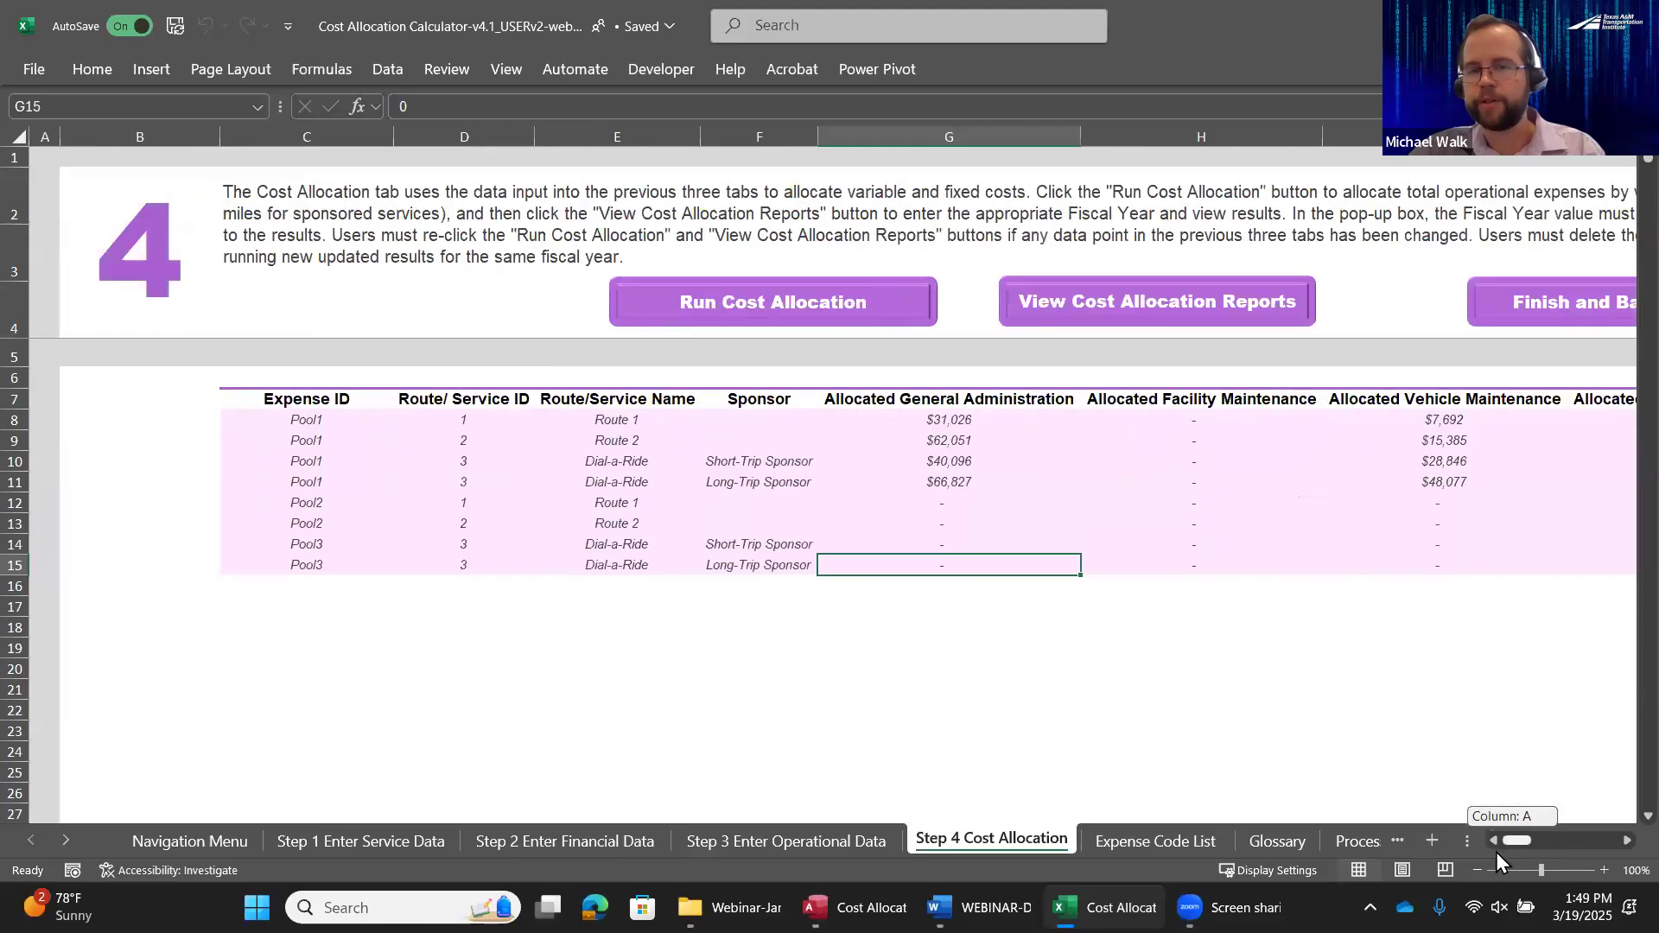
left_click(1179, 309)
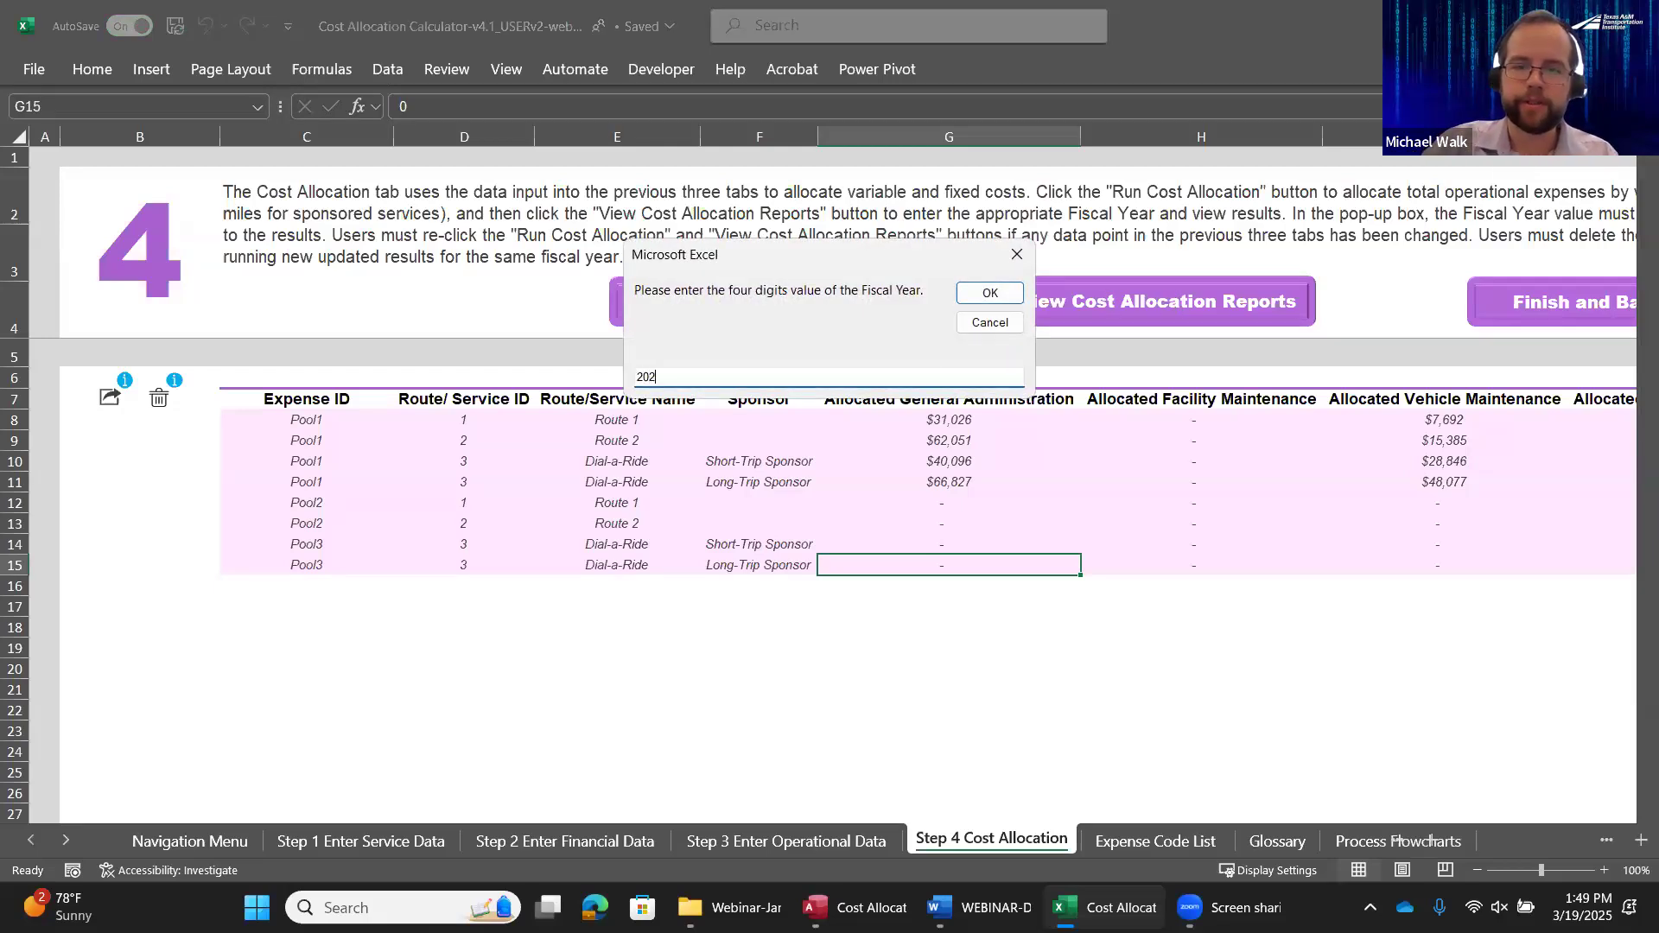
left_click(989, 292)
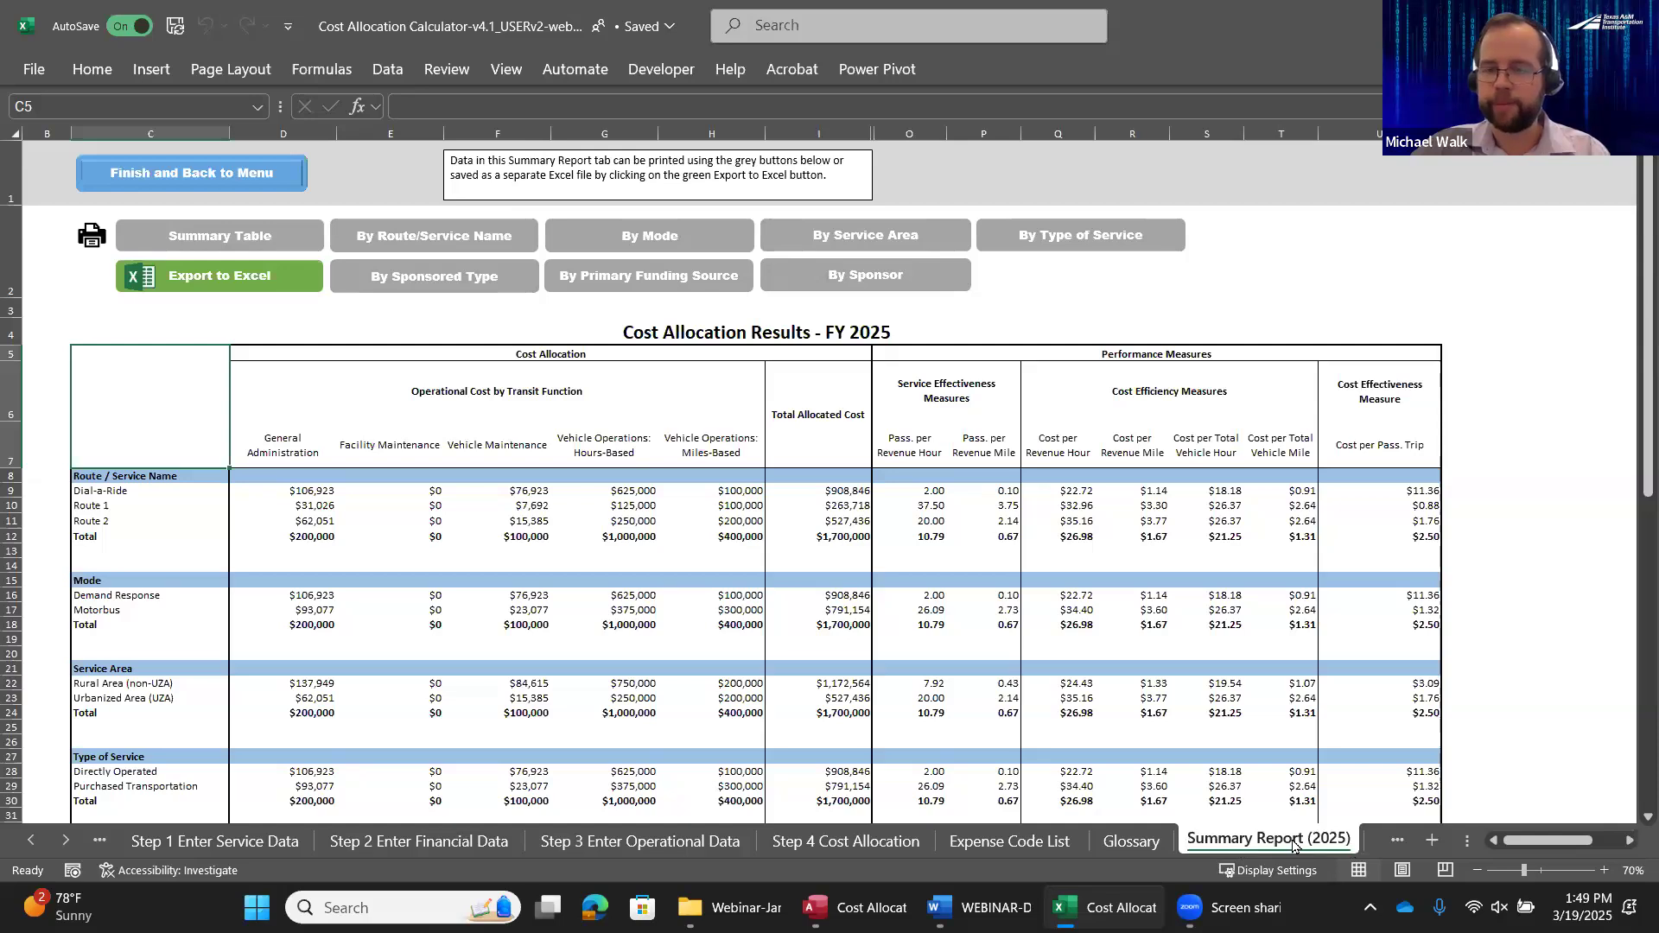
Examine the allocated costs by transit function and the performance measures for each route in the 2025 summary report
left_click_drag(94, 492, 132, 521)
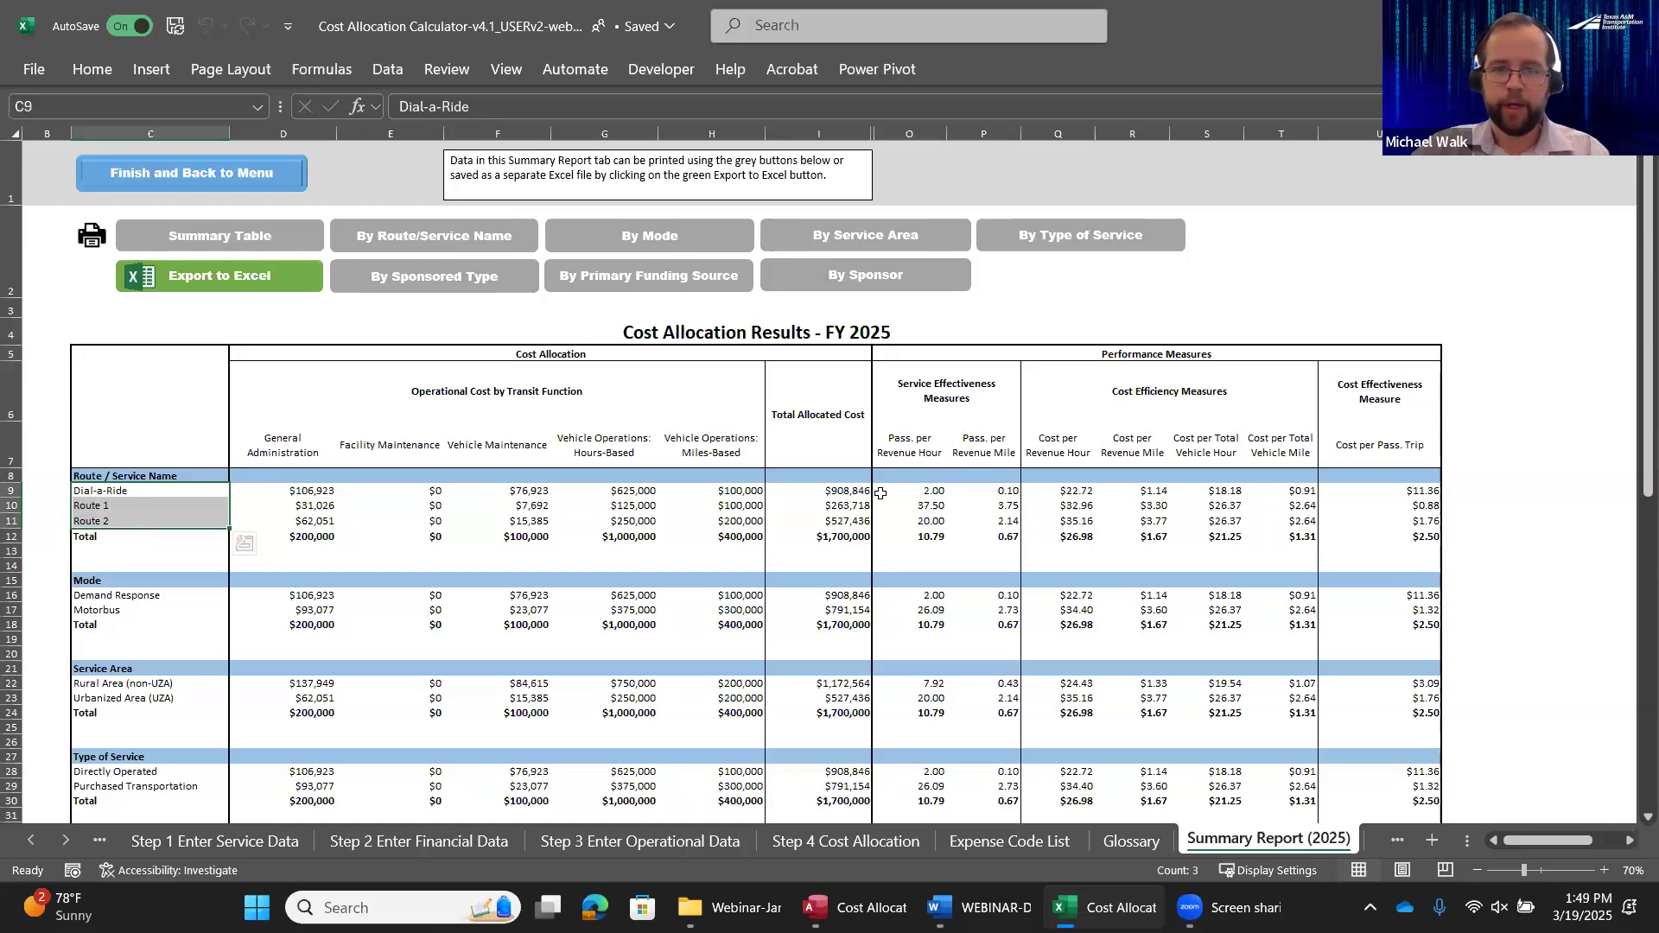
left_click_drag(326, 490, 326, 521)
left_click_drag(537, 489, 538, 521)
left_click_drag(630, 491, 638, 521)
left_click_drag(742, 493, 741, 513)
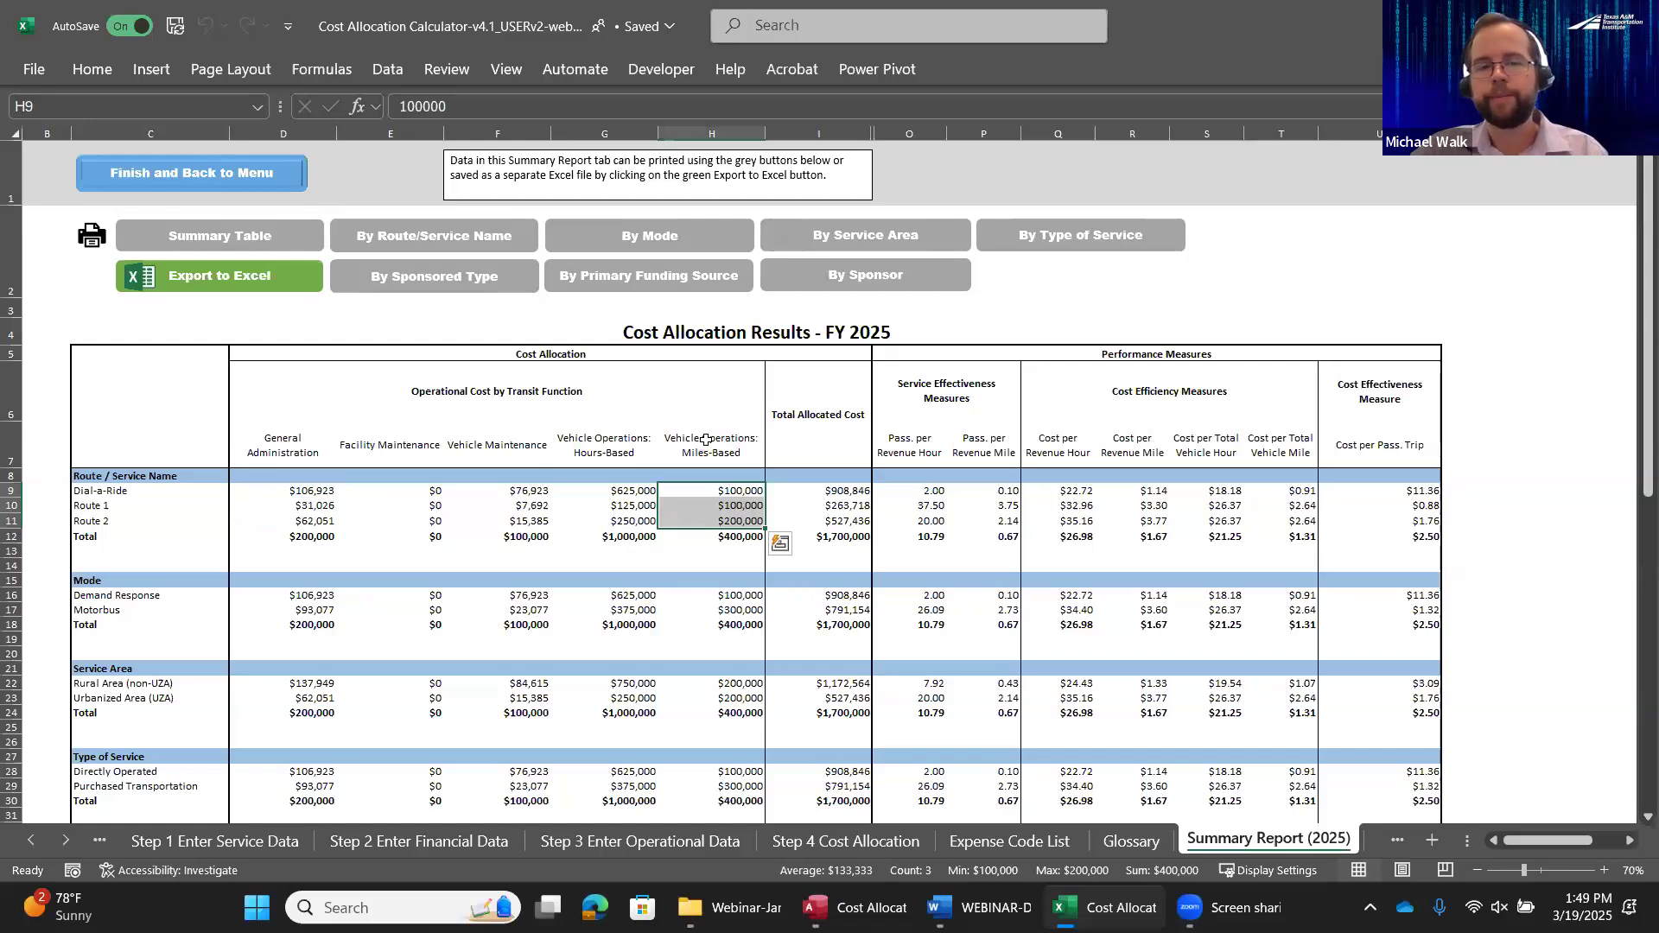
left_click_drag(916, 492, 1434, 538)
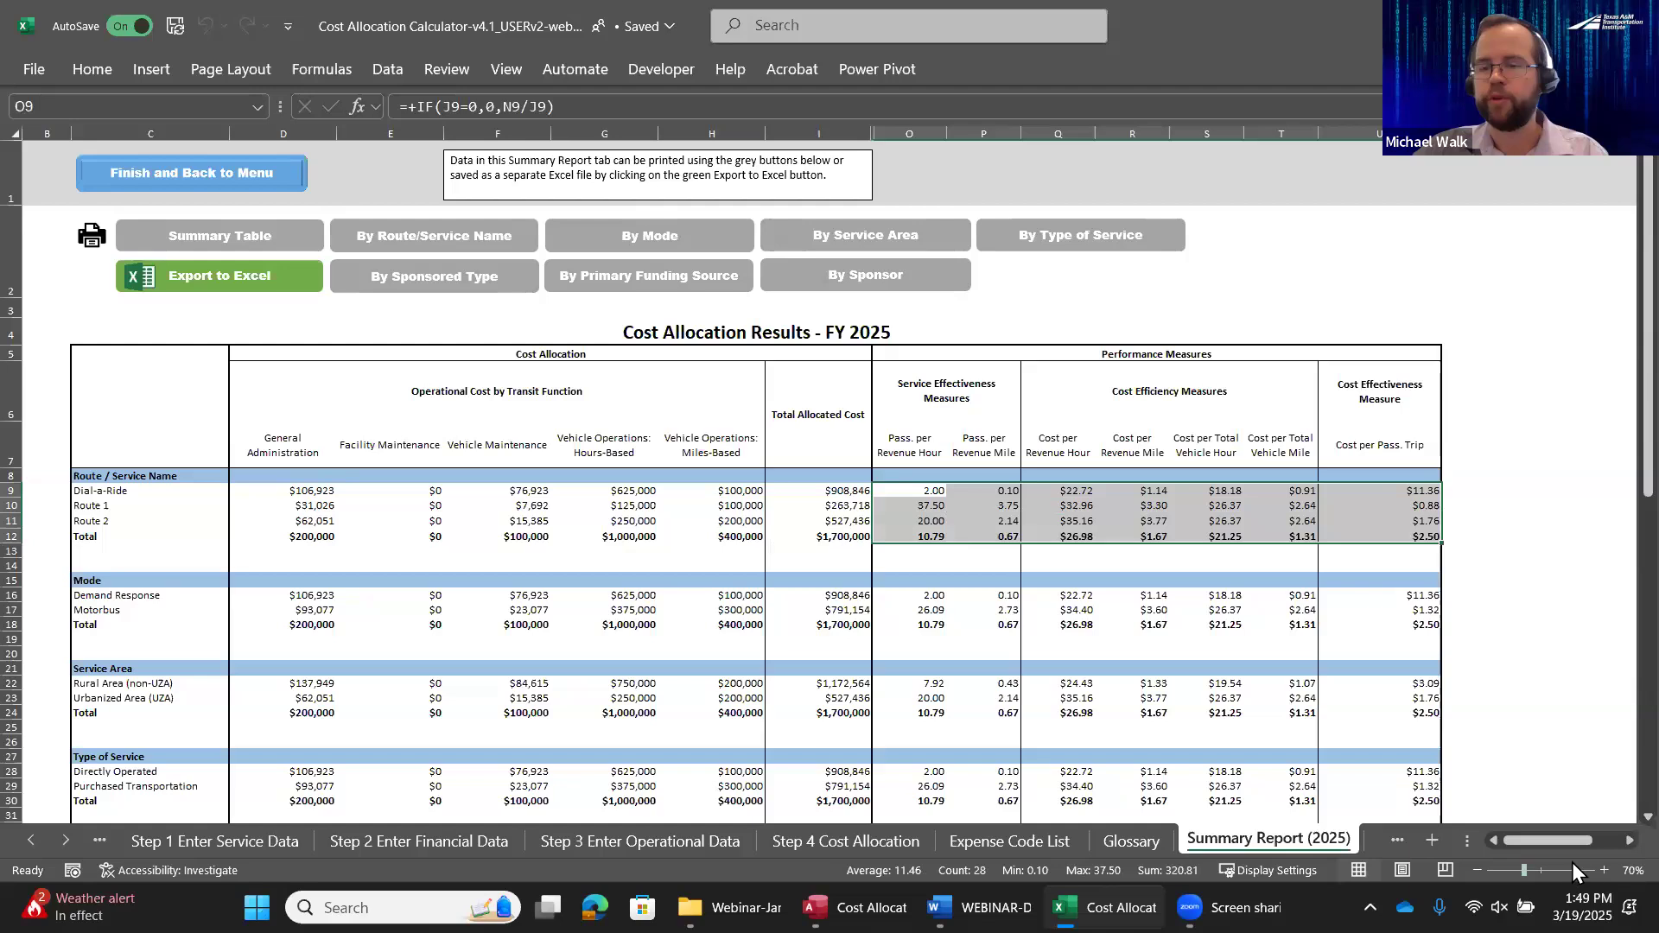
Examine the 2025 summary report's breakdowns by route, mode, service area, type of service, sponsored type and primary funding source
left_click(1604, 869)
left_click(1604, 869)
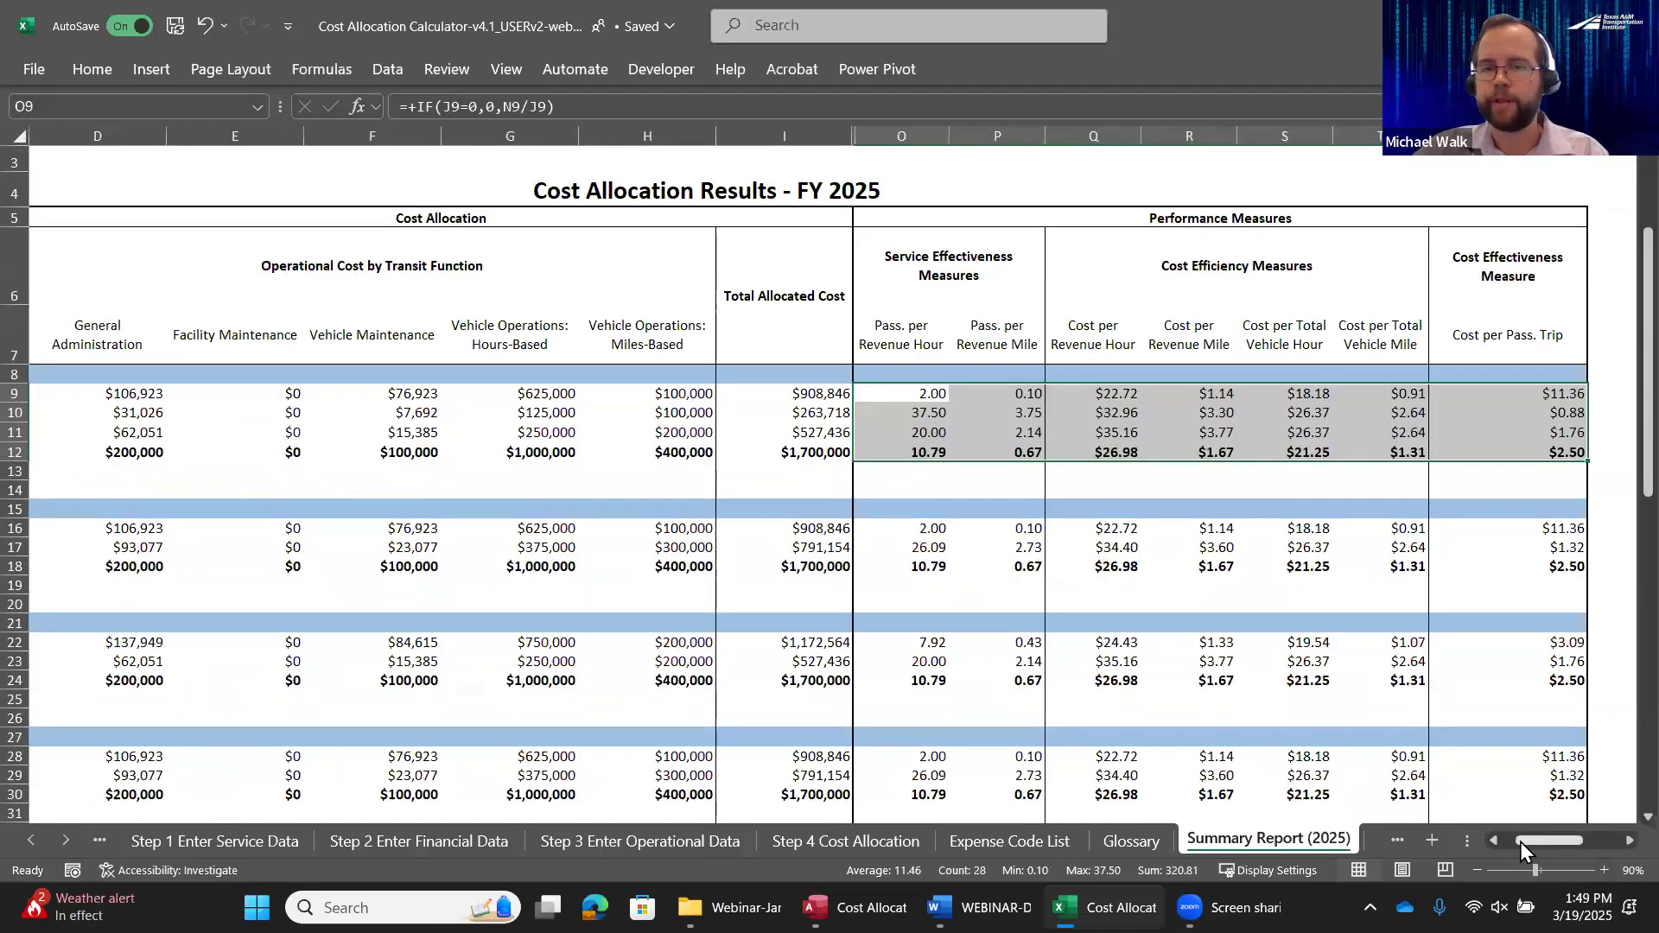
left_click(1226, 433)
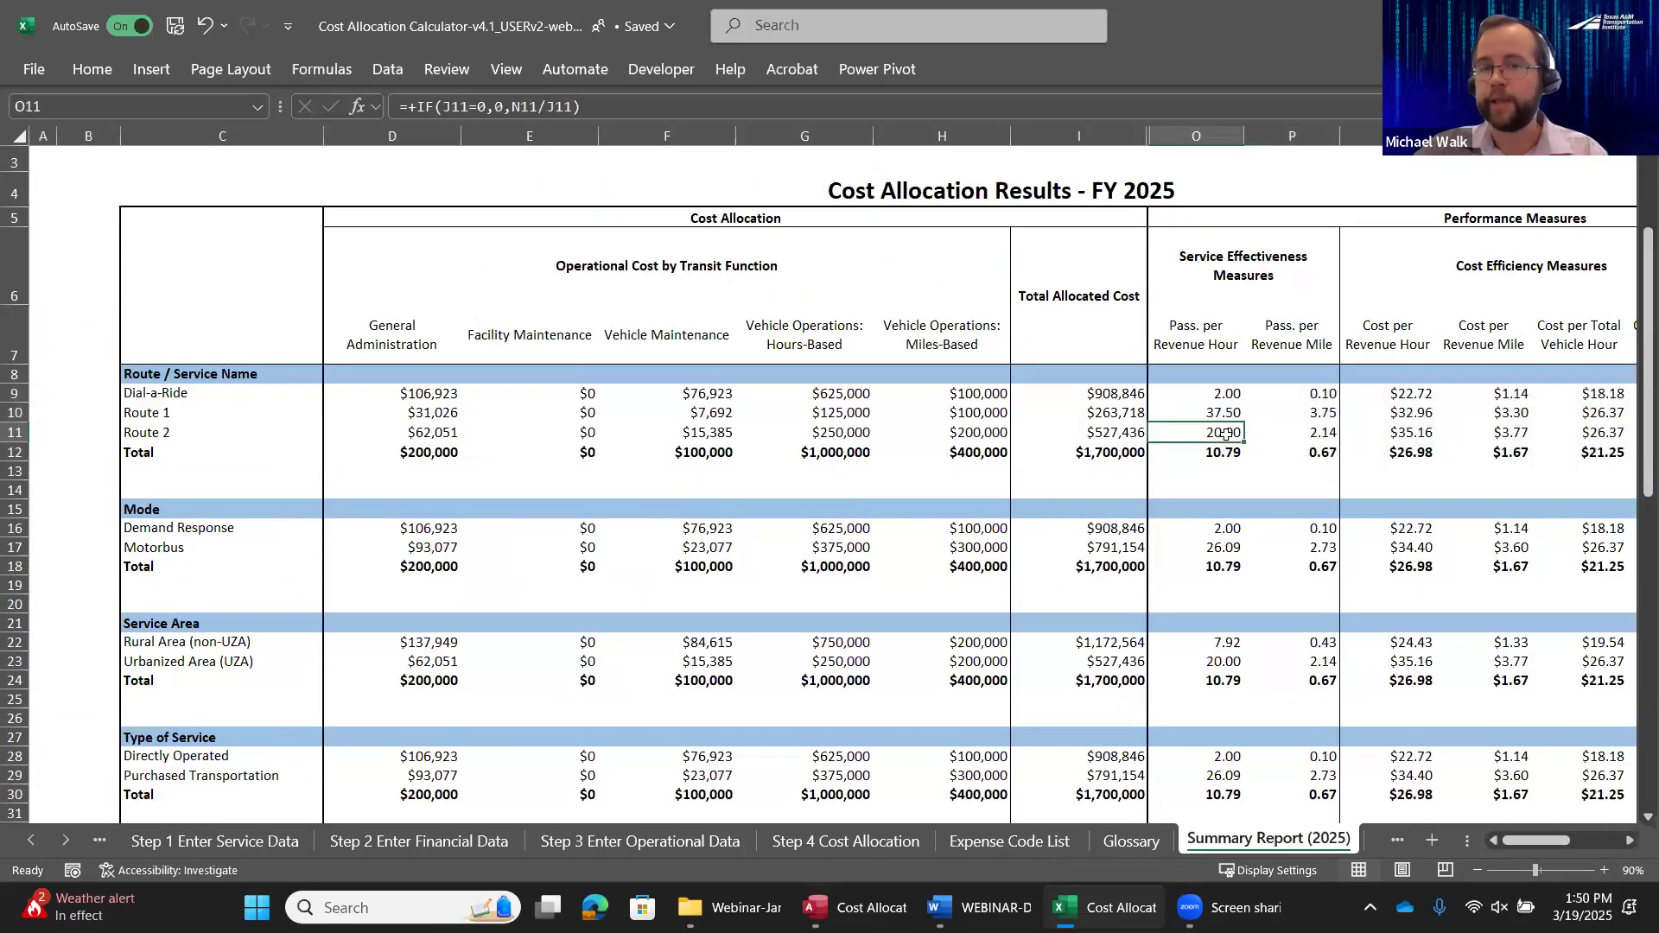
scroll(1226, 434, "down", 2)
scroll(443, 382, "up", 3)
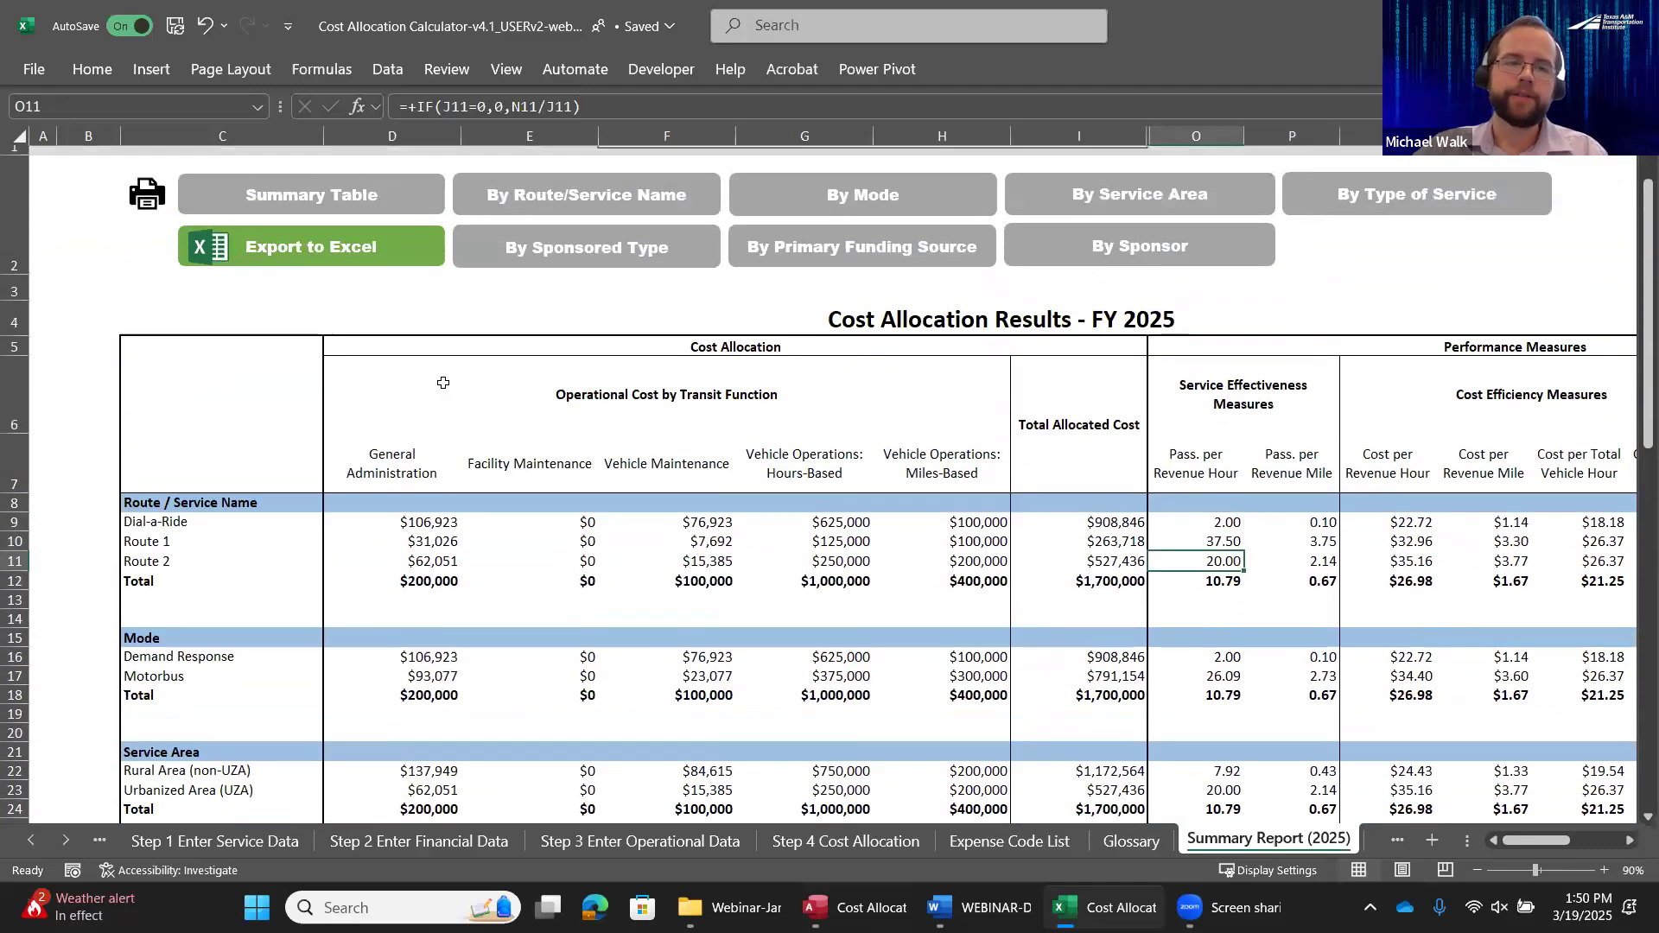
scroll(442, 382, "up", 1)
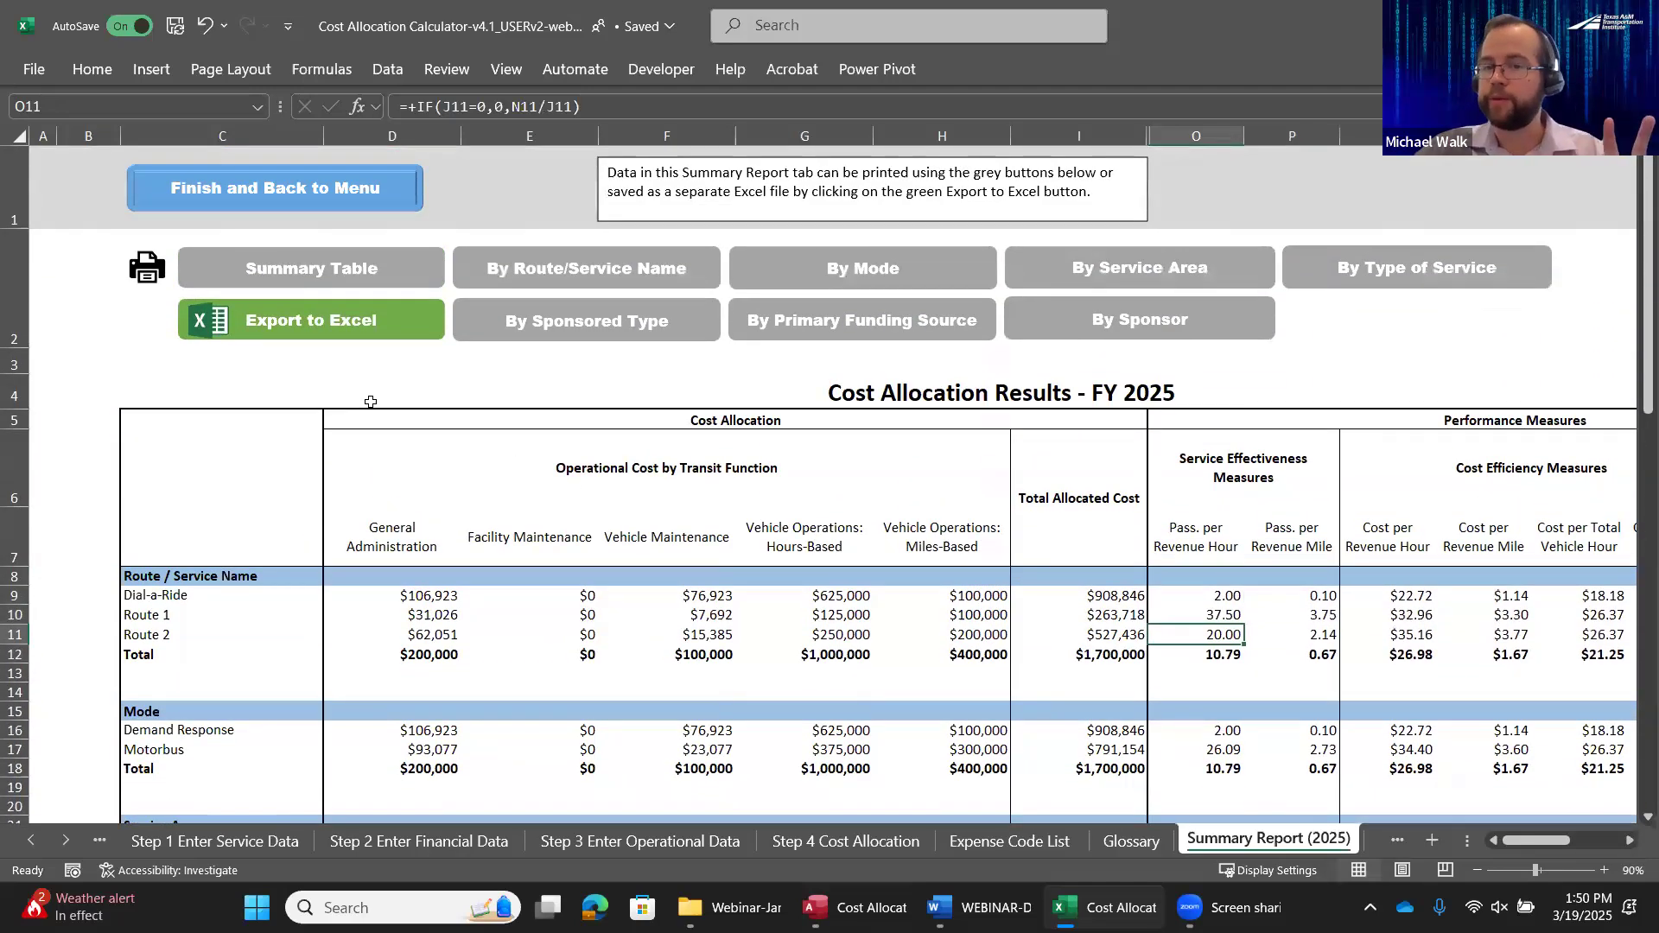
scroll(370, 402, "down", 2)
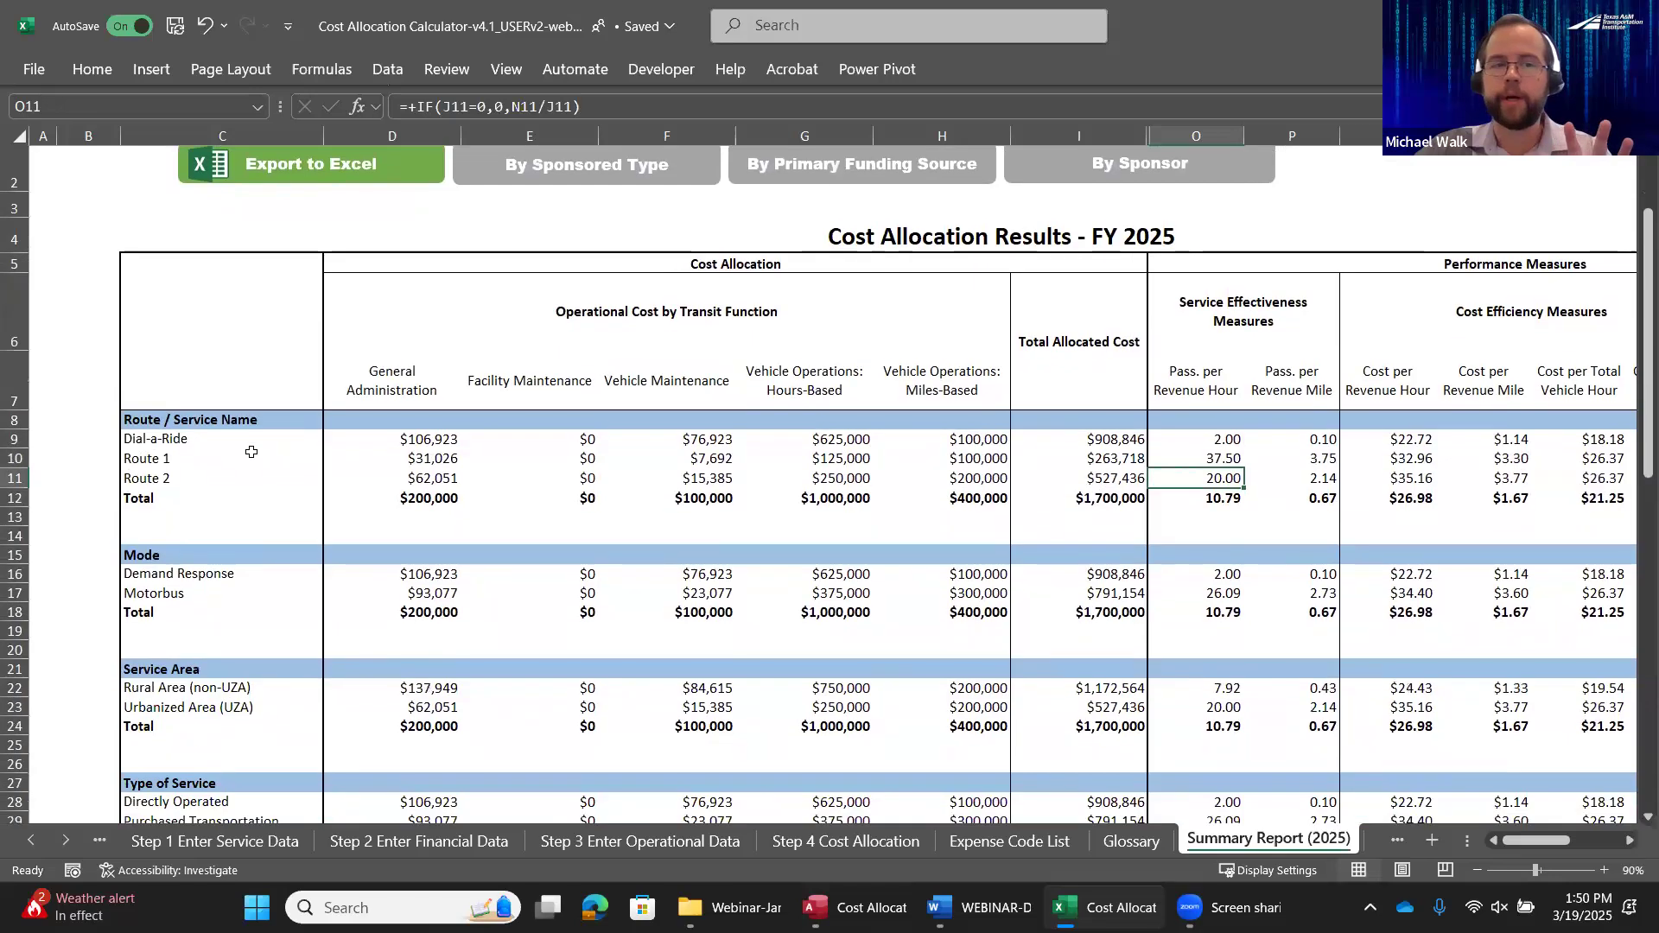
left_click(184, 671)
scroll(192, 644, "down", 3)
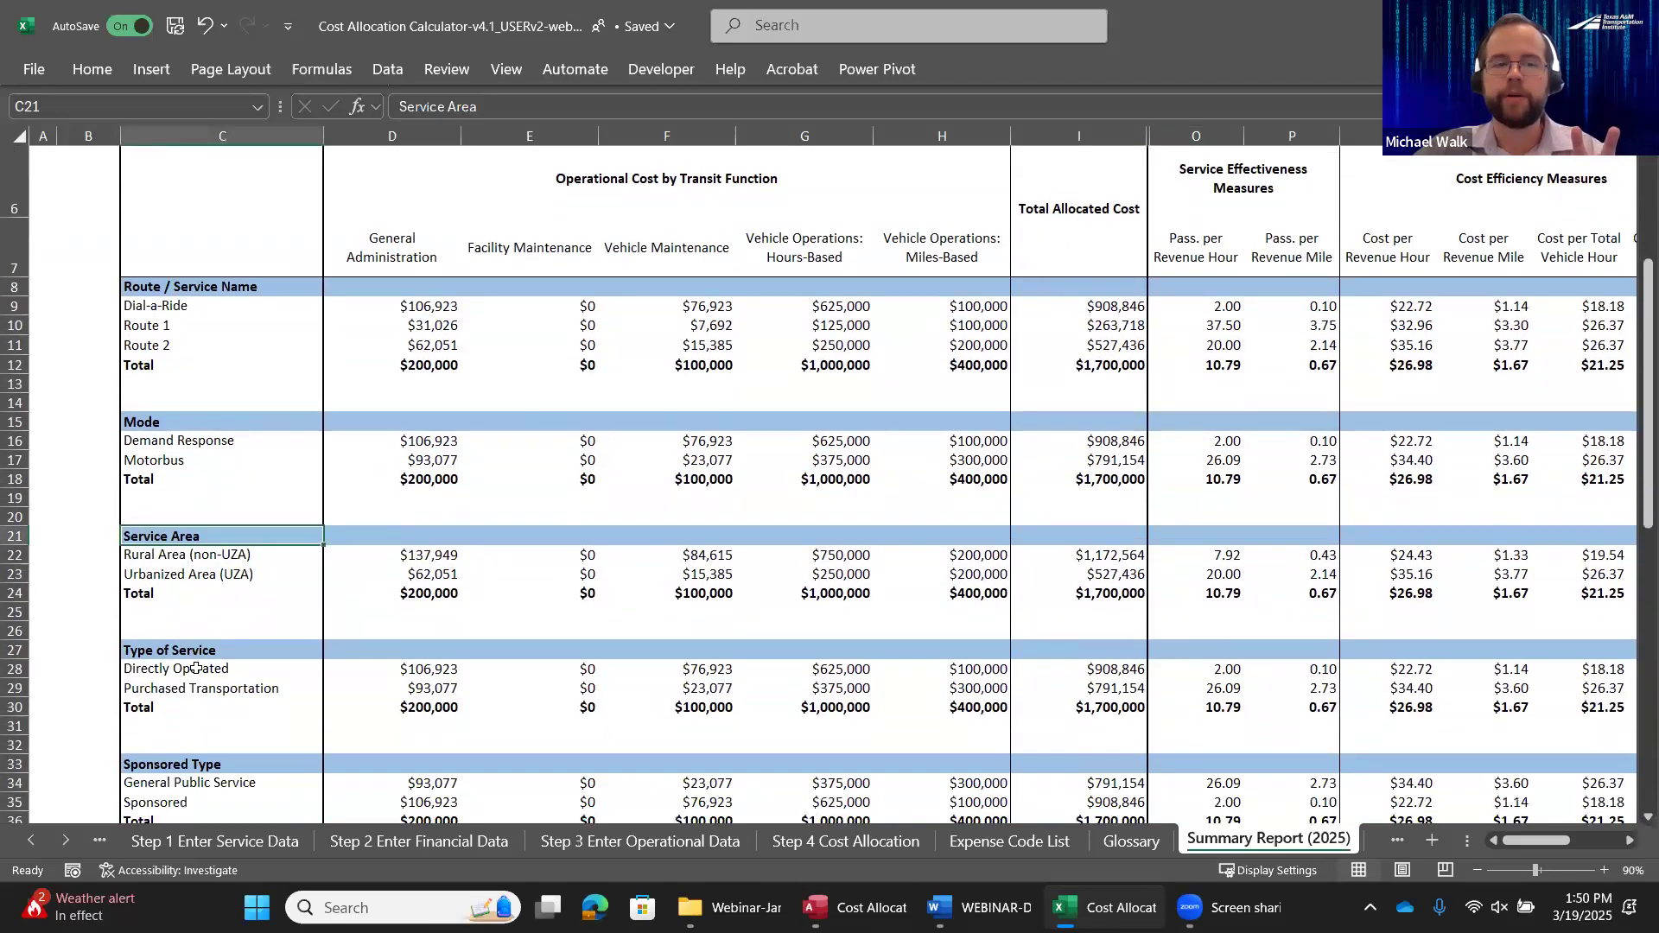
left_click(193, 619)
scroll(211, 626, "down", 3)
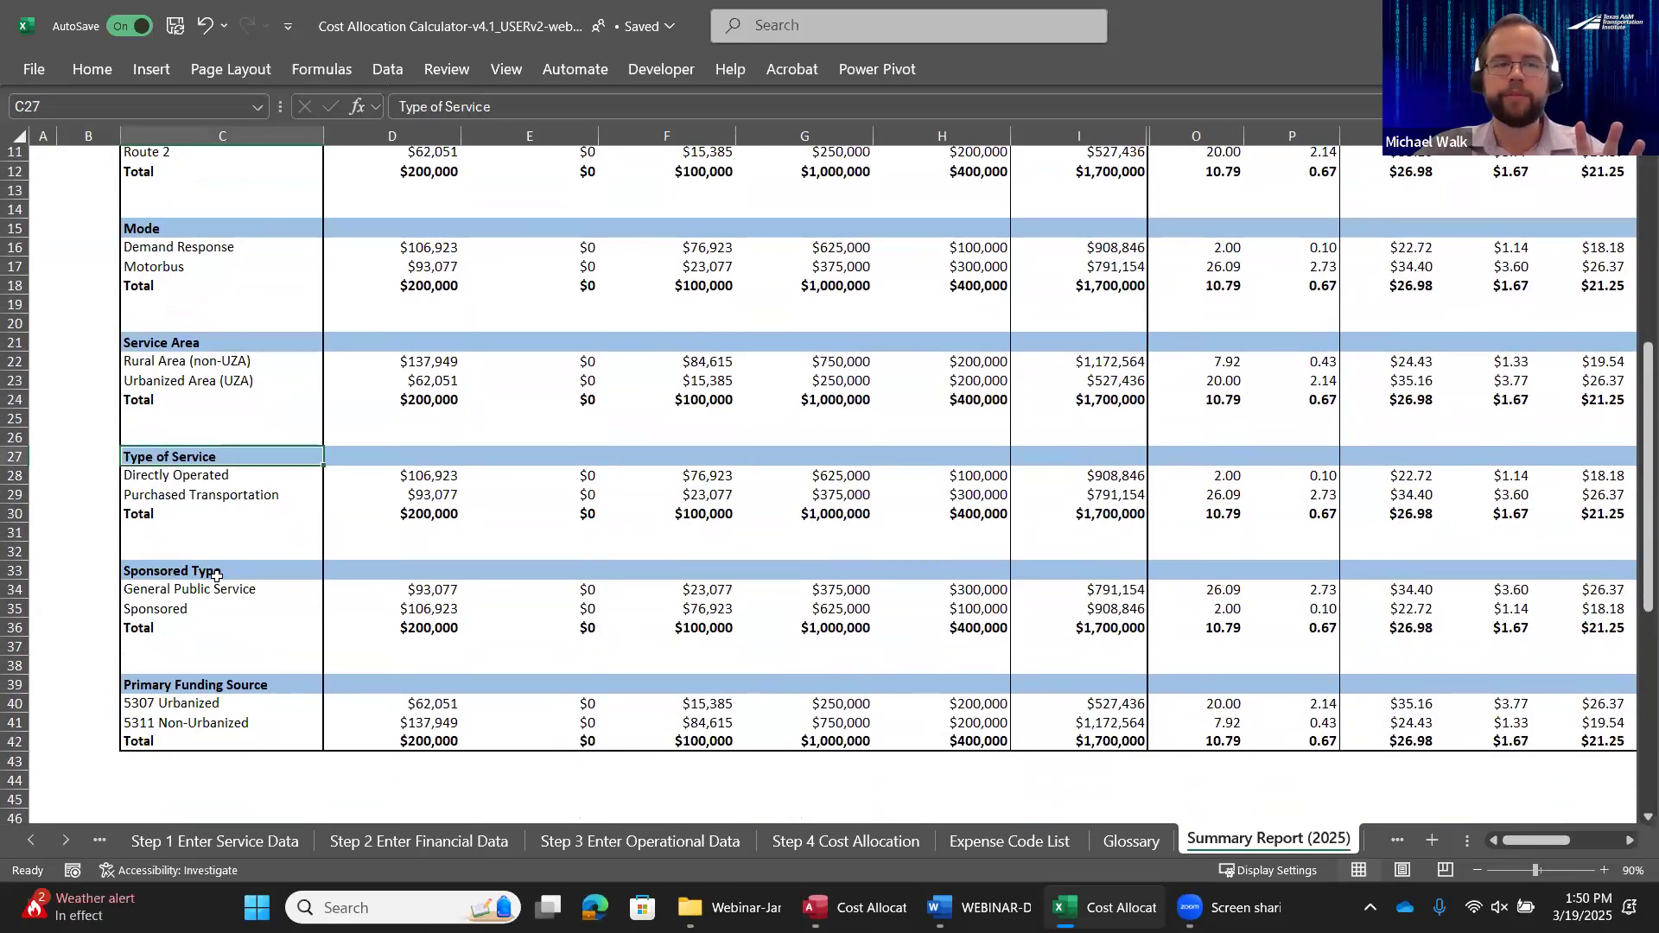
Compare the Dial-a-Ride costs of the Long-Trip Sponsor and Short-Trip Sponsor, including their cost per sponsored passenger trip
scroll(218, 631, "down", 5)
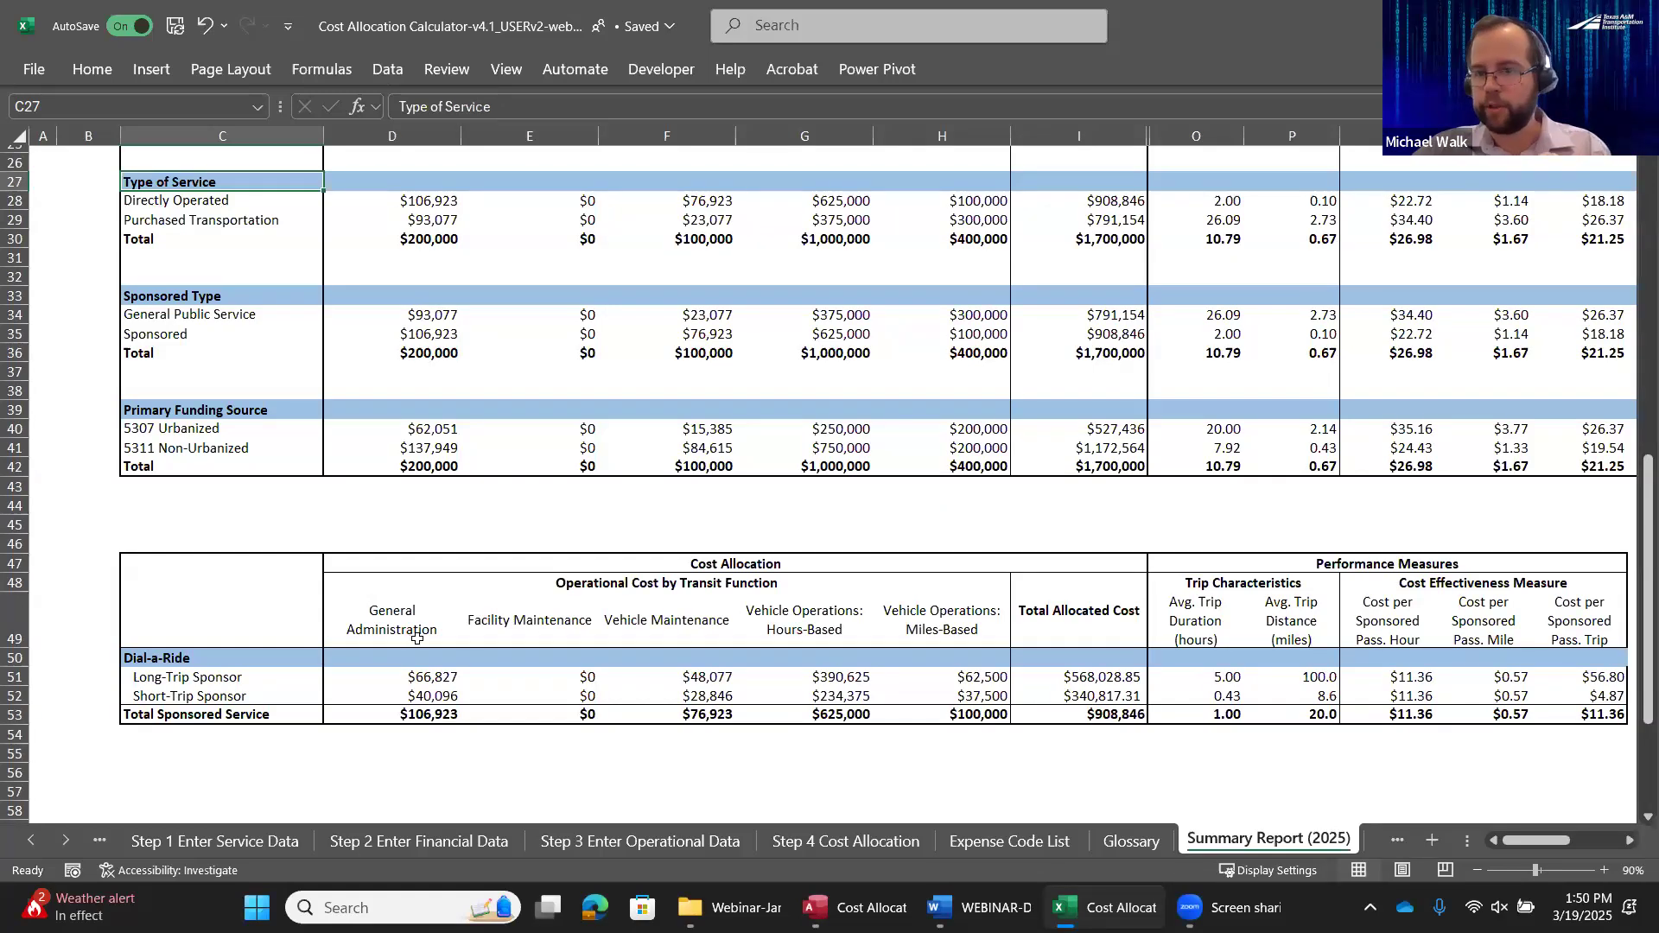
left_click_drag(1612, 679, 216, 680)
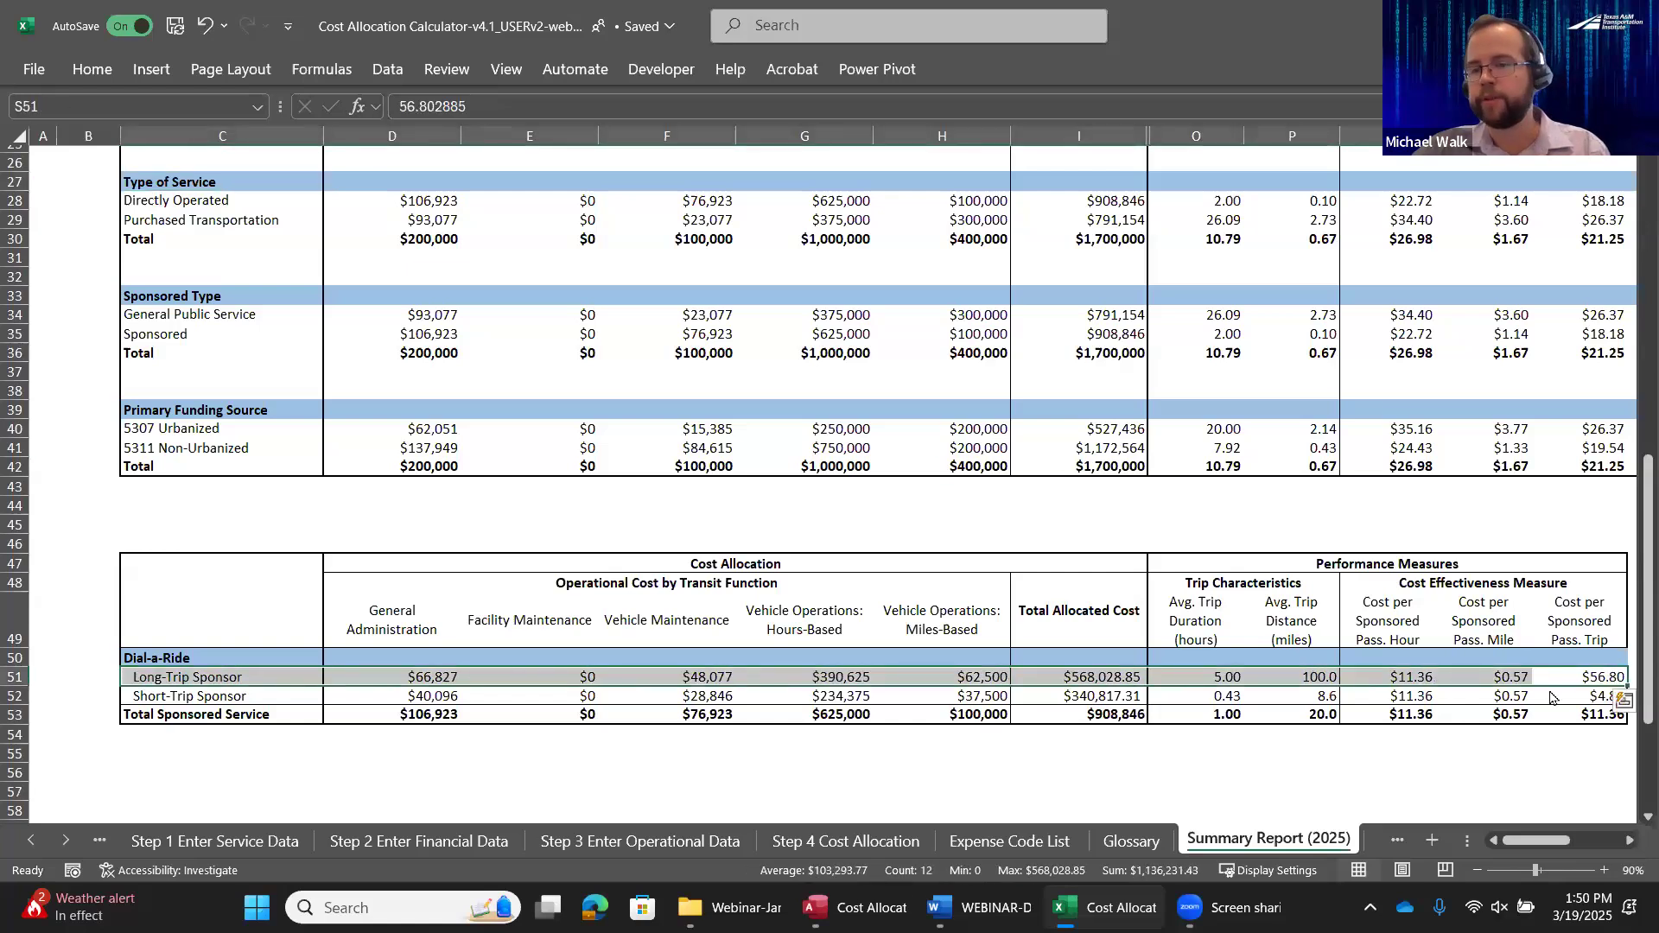
left_click(1600, 678)
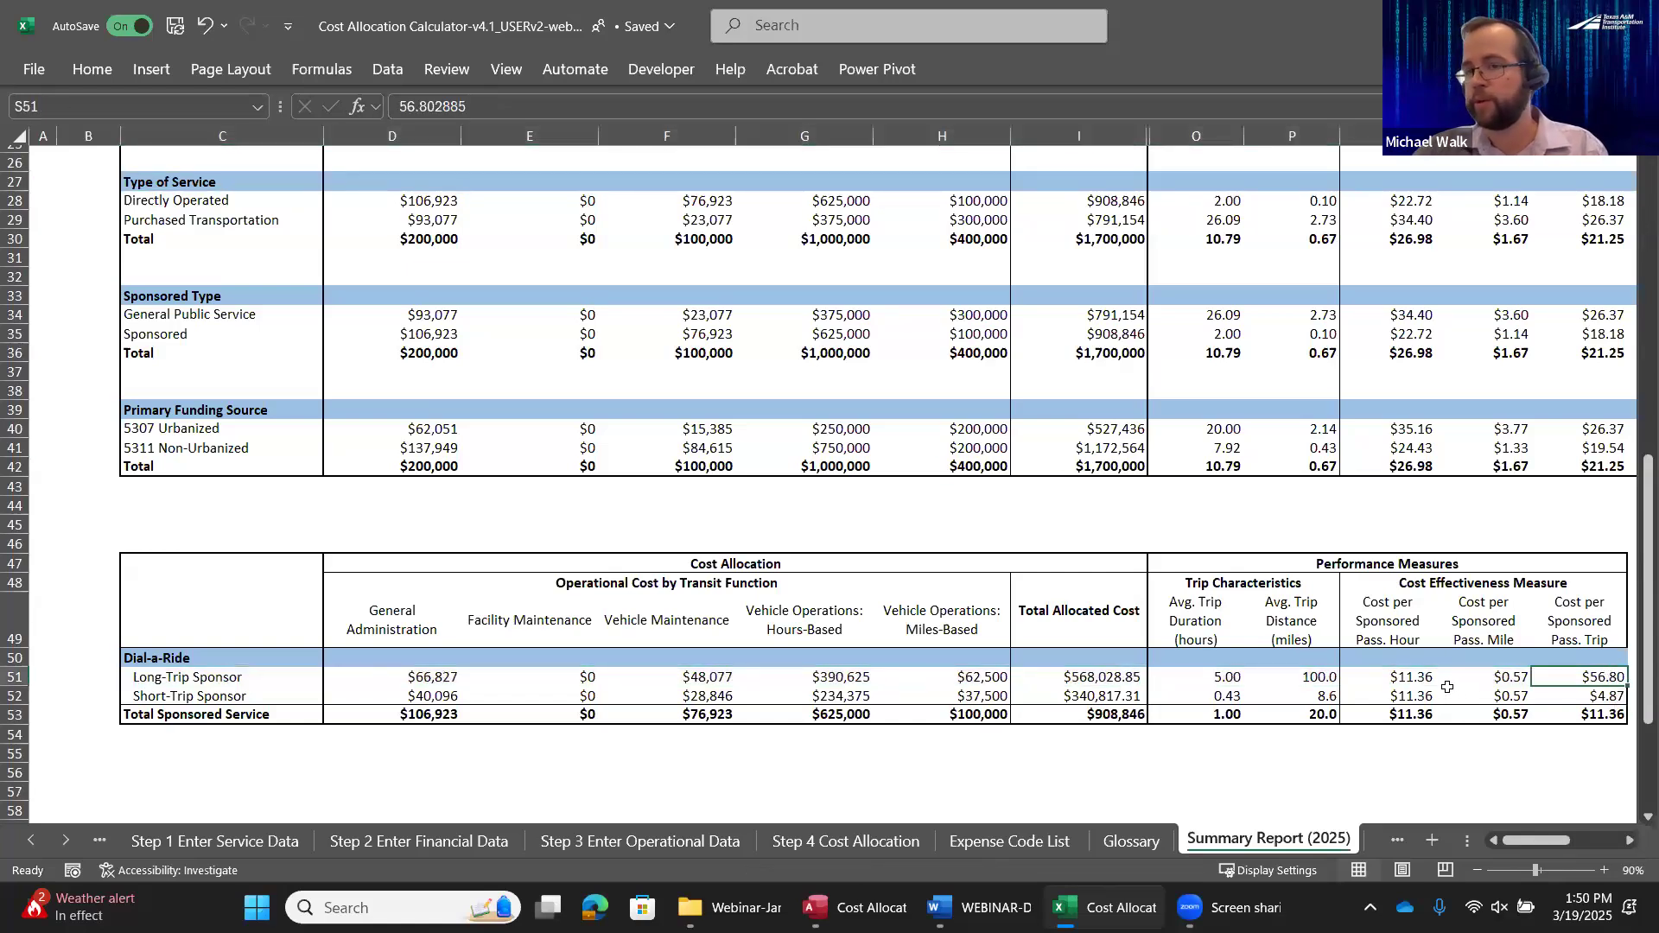
scroll(1616, 703, "up", 1)
left_click(1611, 705)
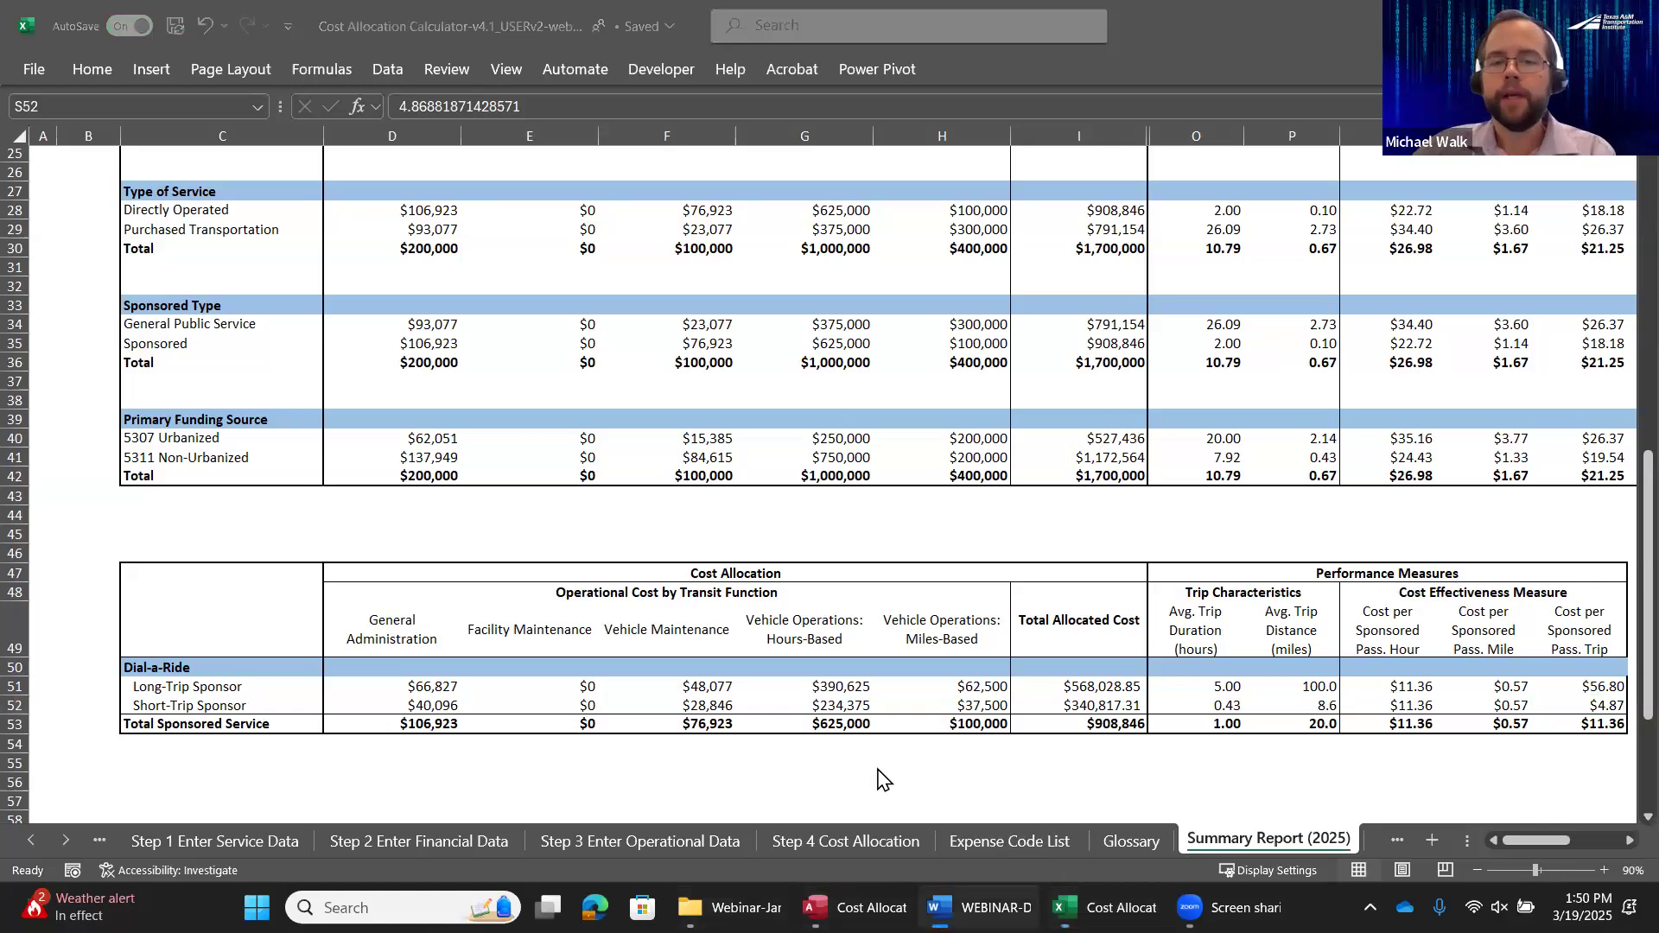
Leave the 2025 summary report and return to the Navigation Menu sheet
left_click(226, 847)
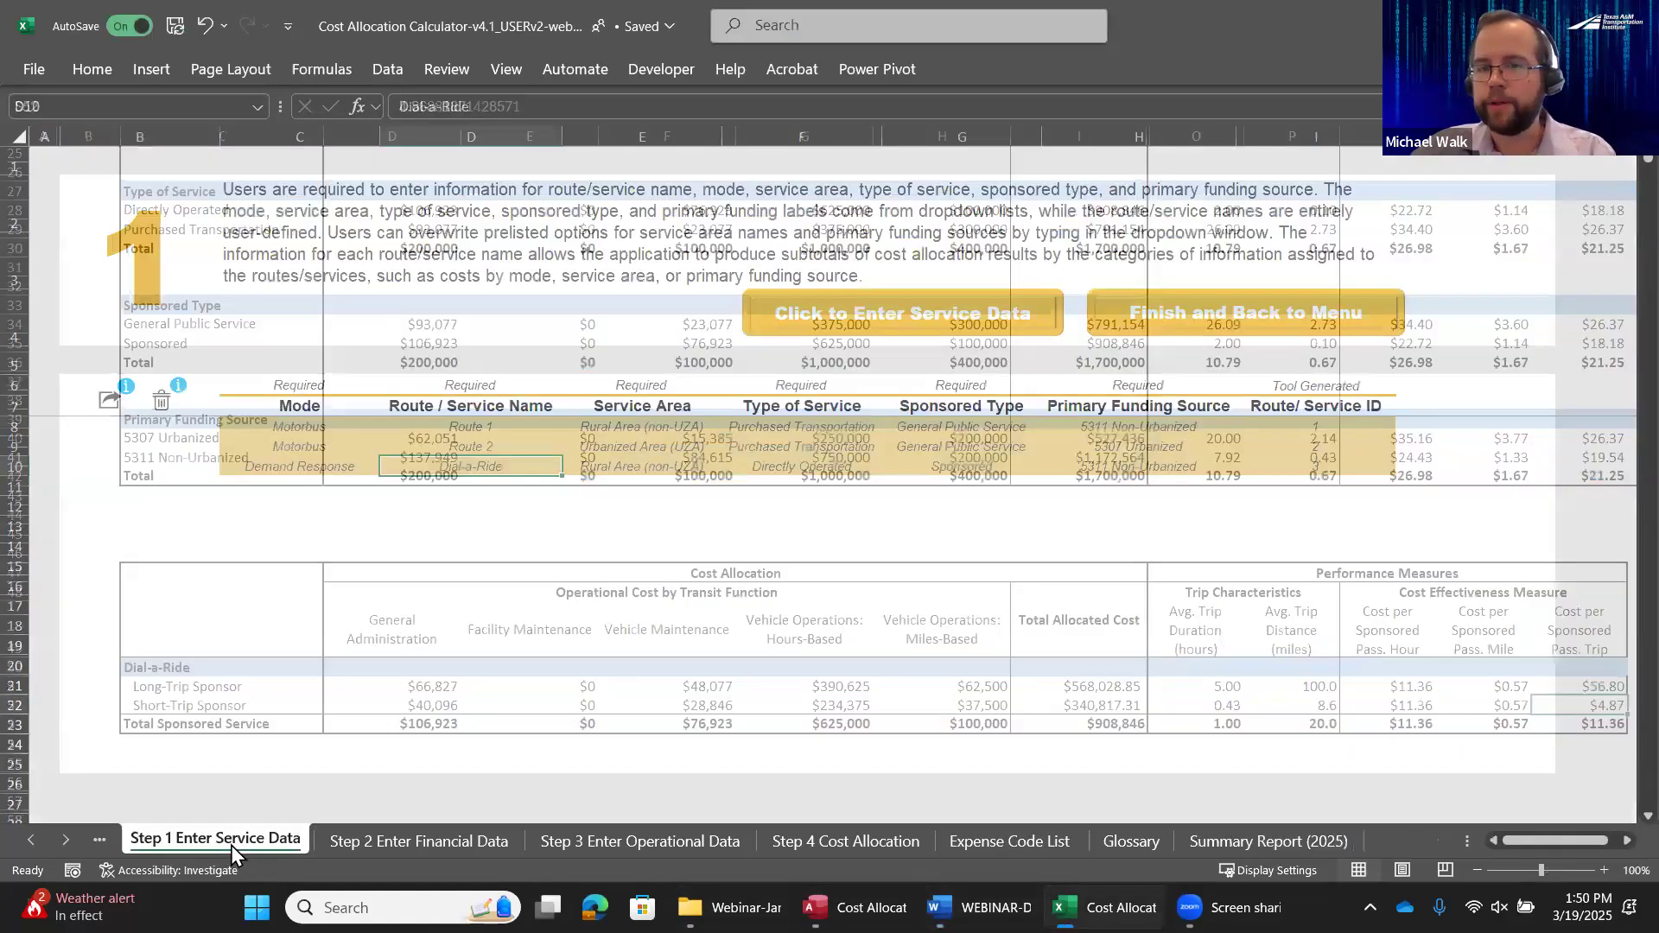
left_click(33, 841)
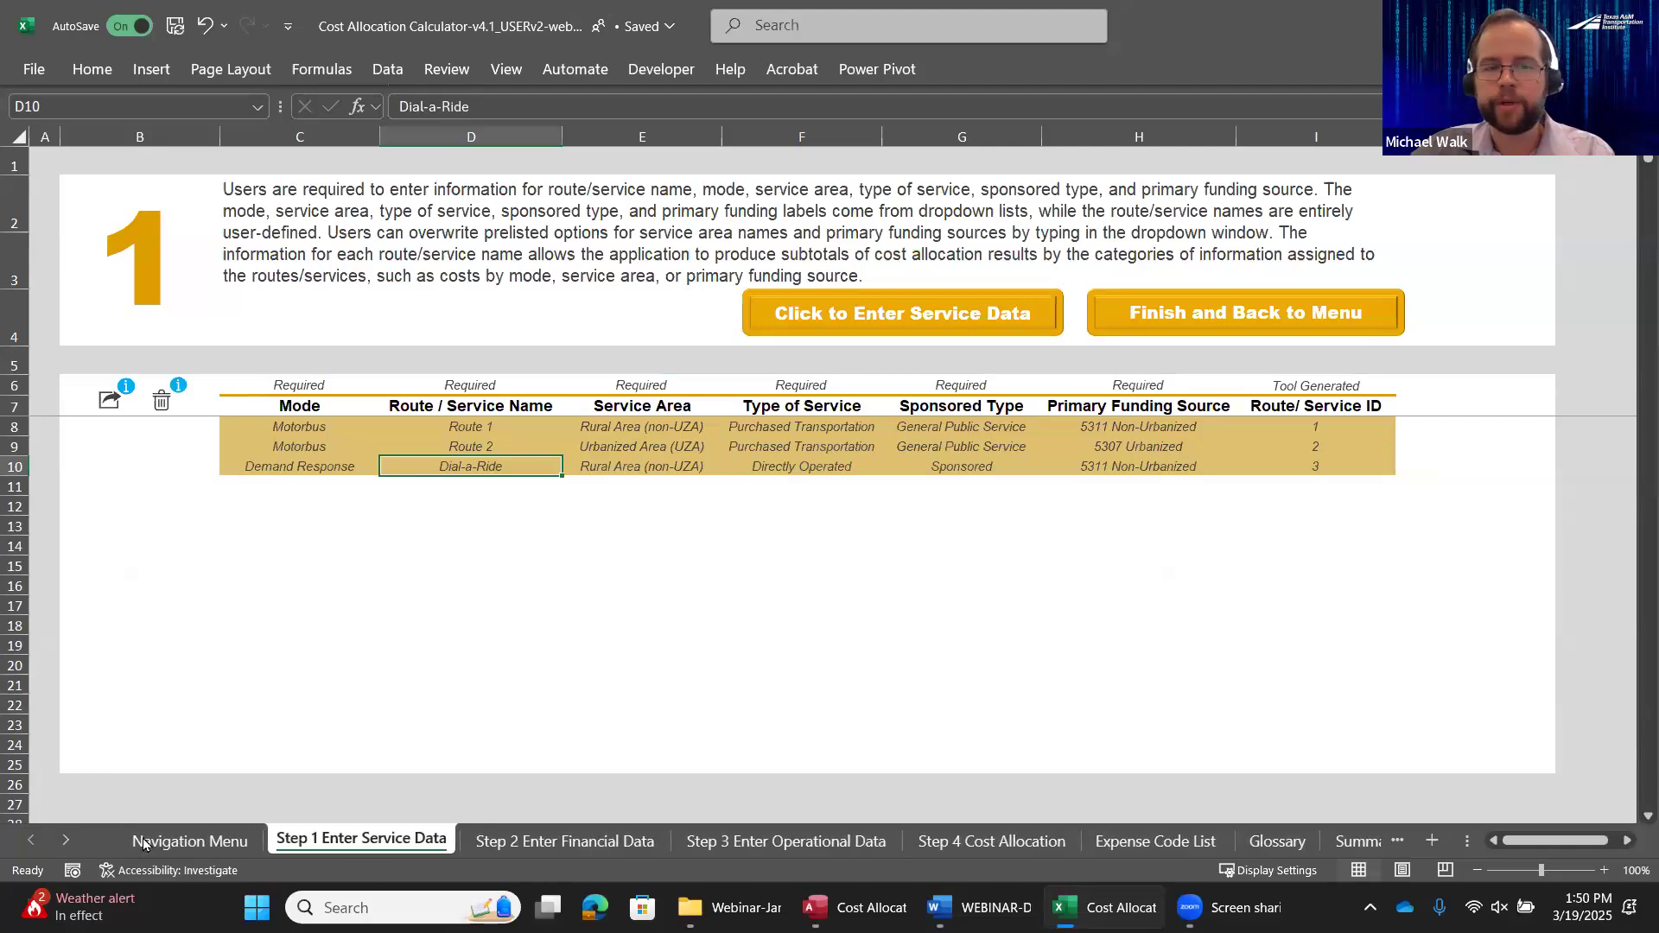
left_click(156, 843)
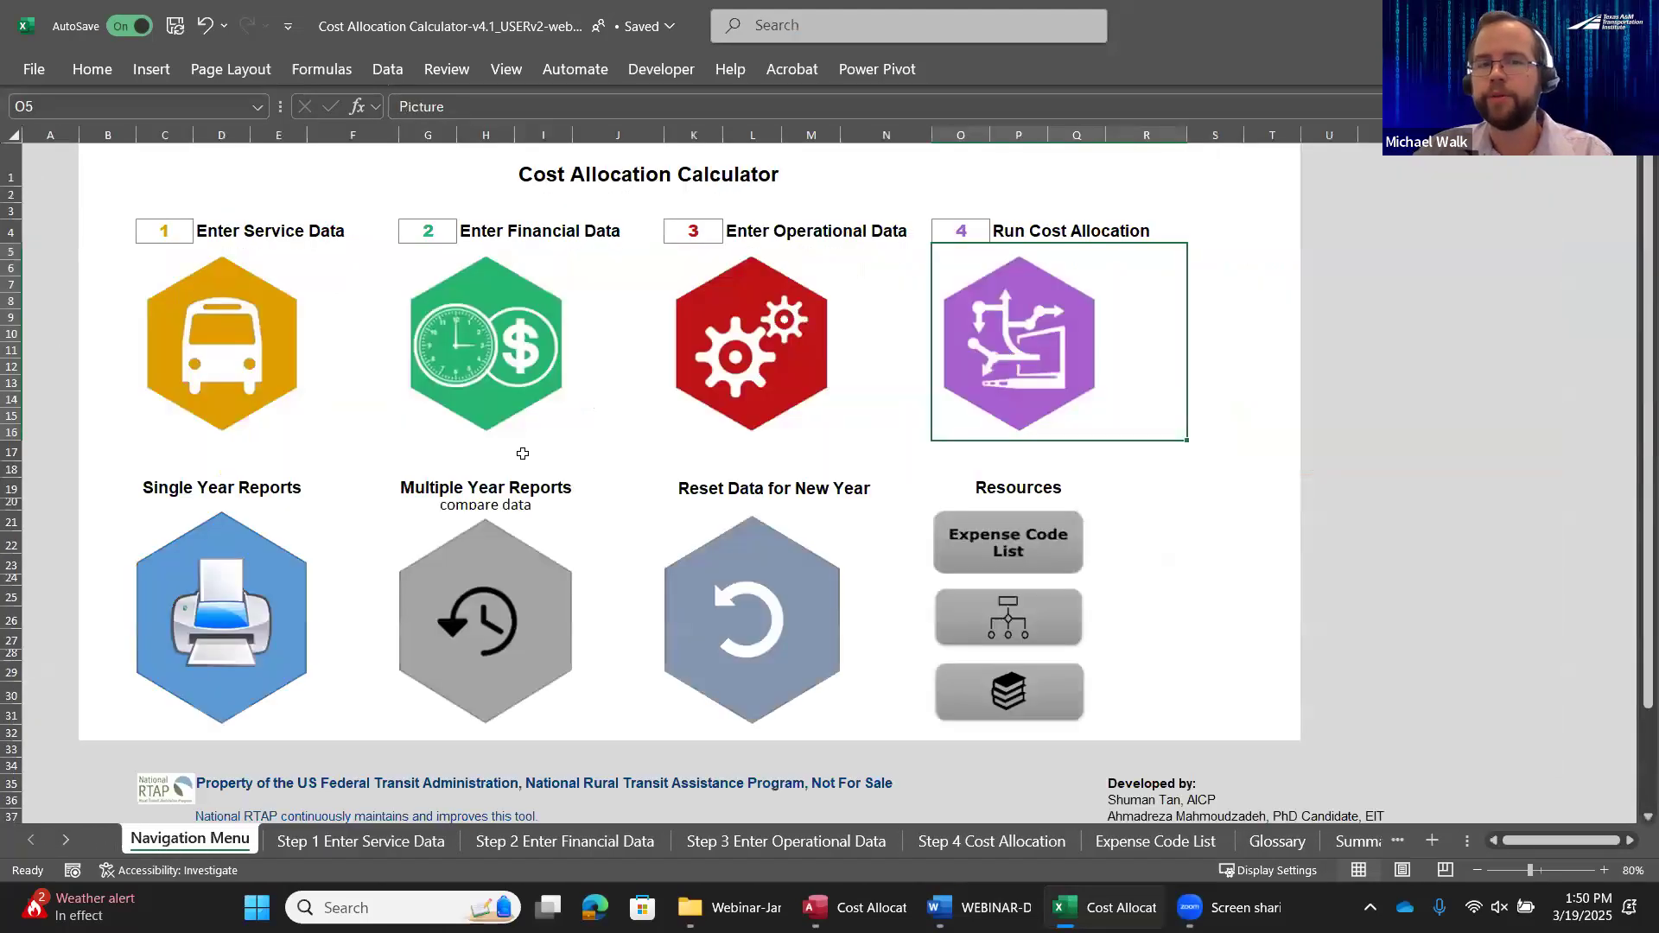